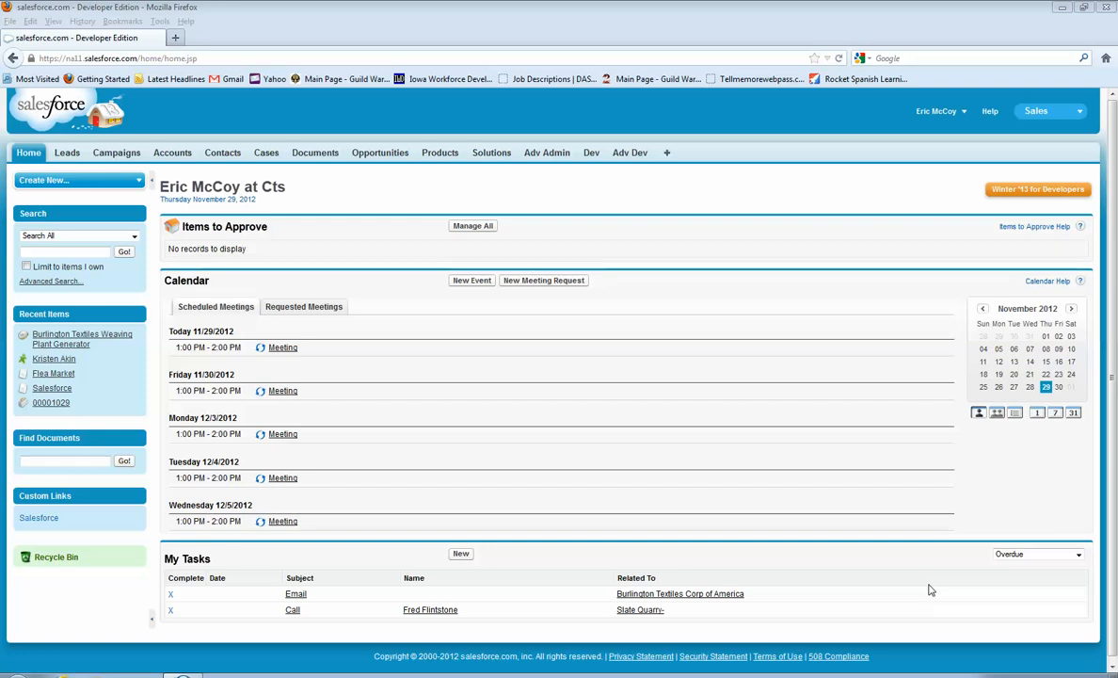
- Start creating a new app in the app setup, with Custom app as its type
left_click(941, 113)
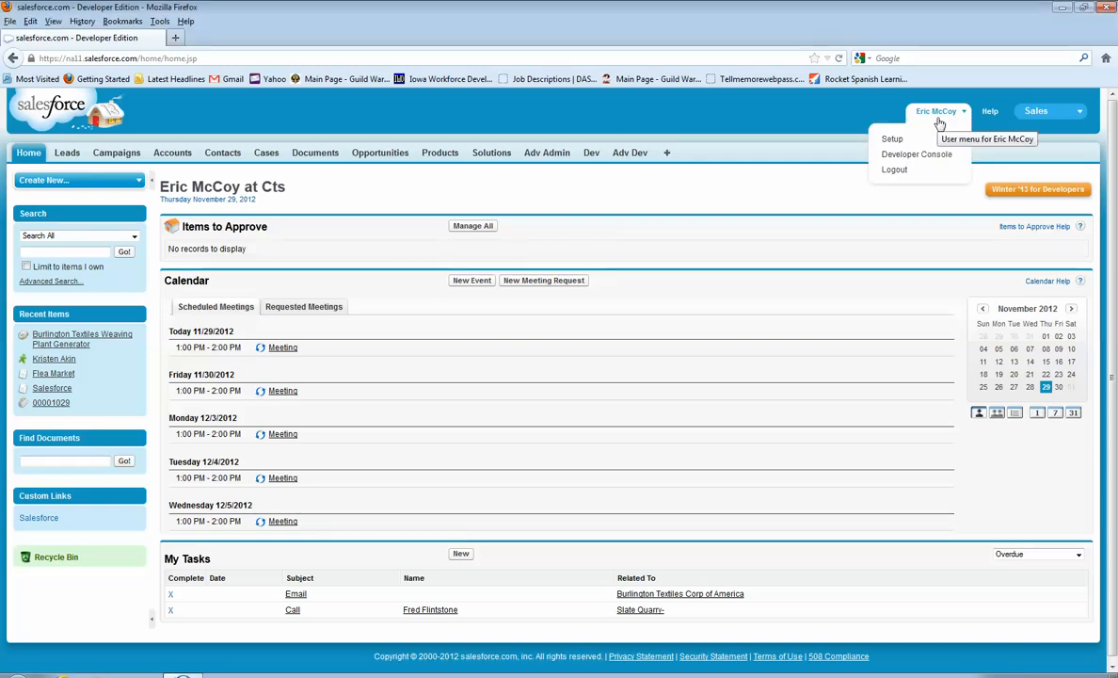
left_click(893, 140)
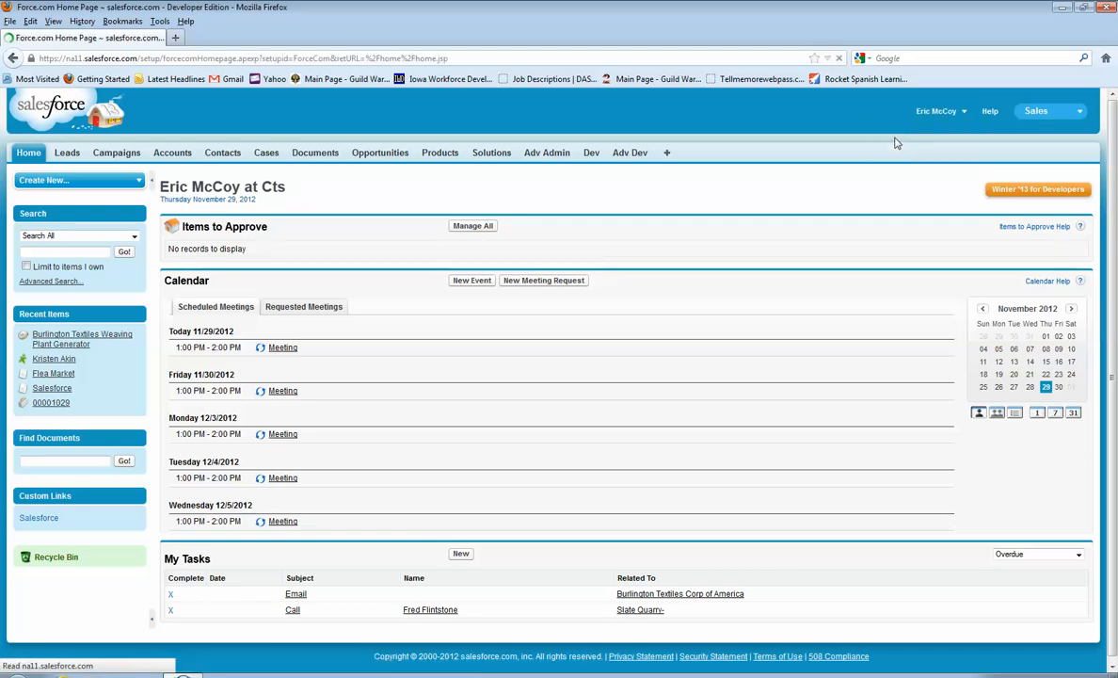
left_click(18, 427)
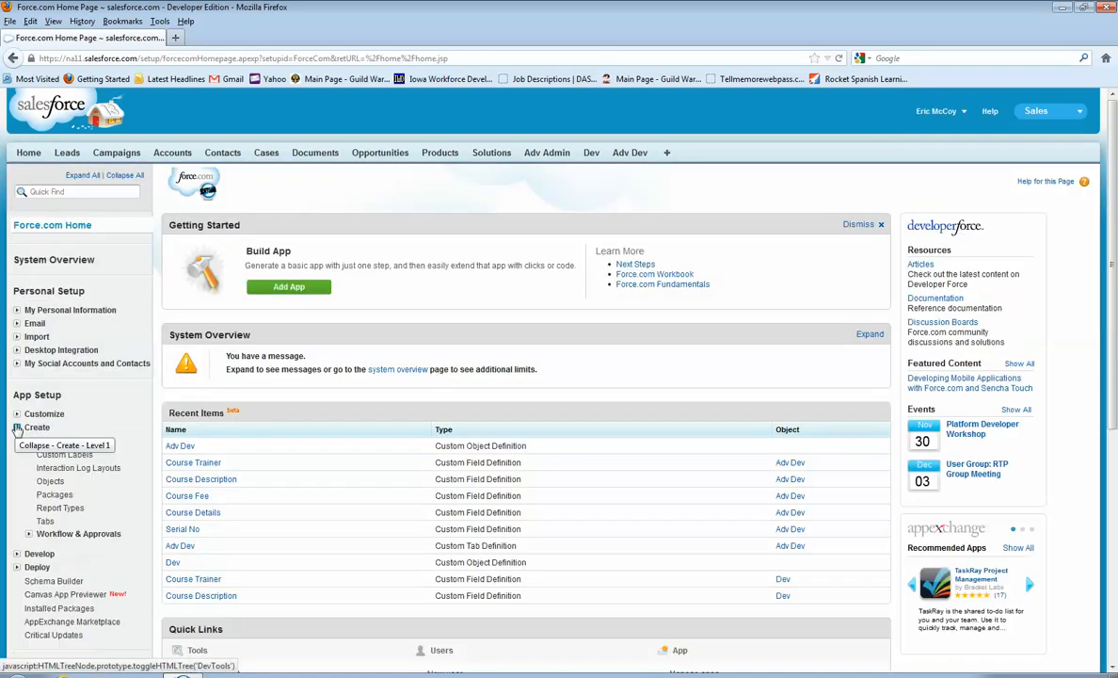
left_click(49, 443)
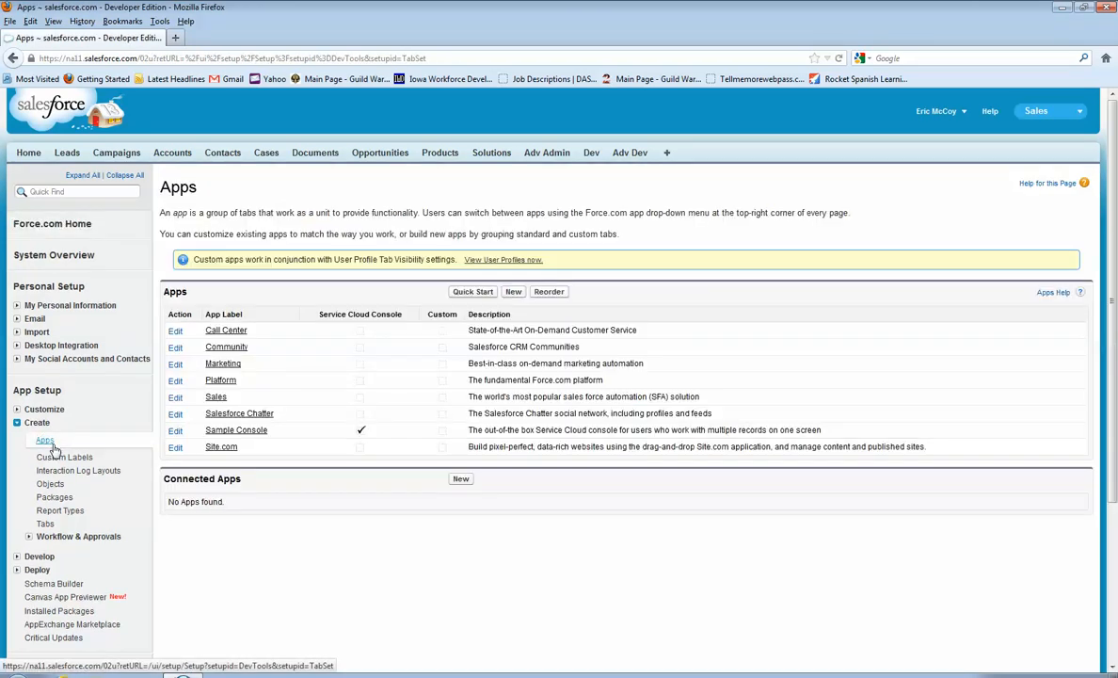
left_click(519, 295)
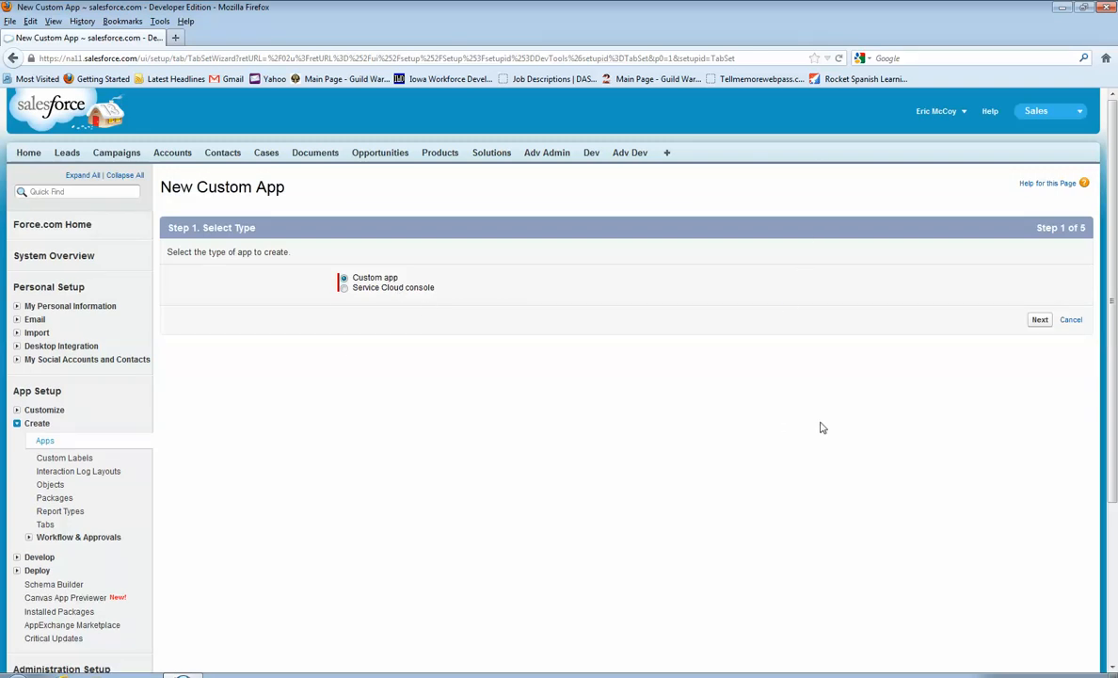
left_click(1041, 321)
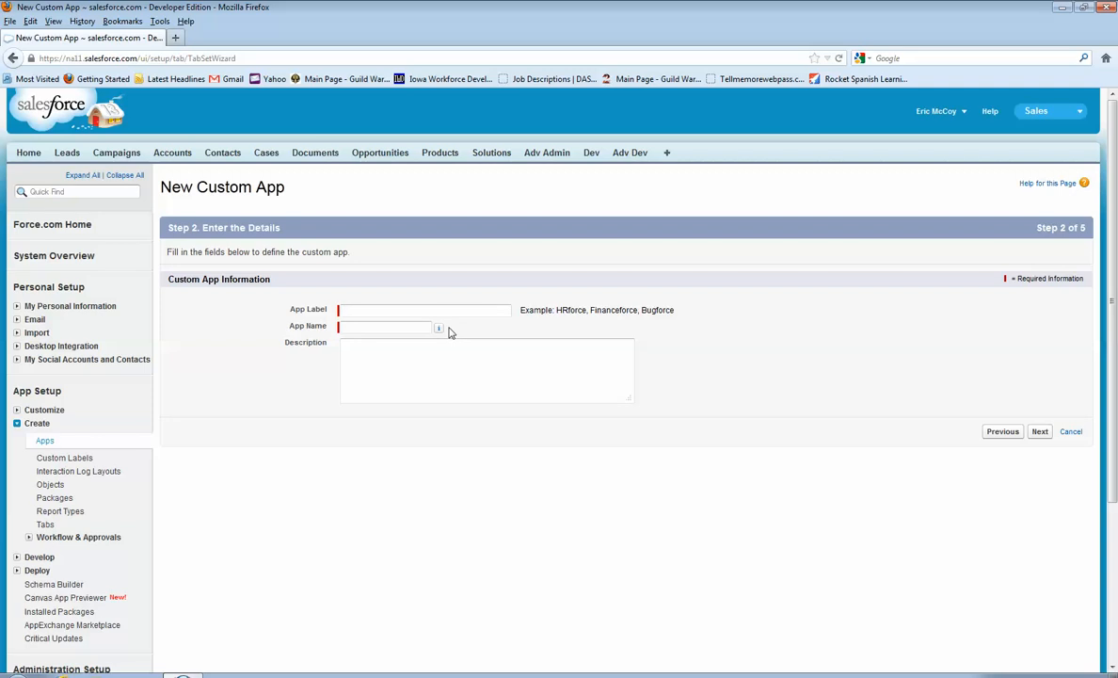
- Set the app label and name to Computing, keeping the default logo and only the Home tab
type("Computing")
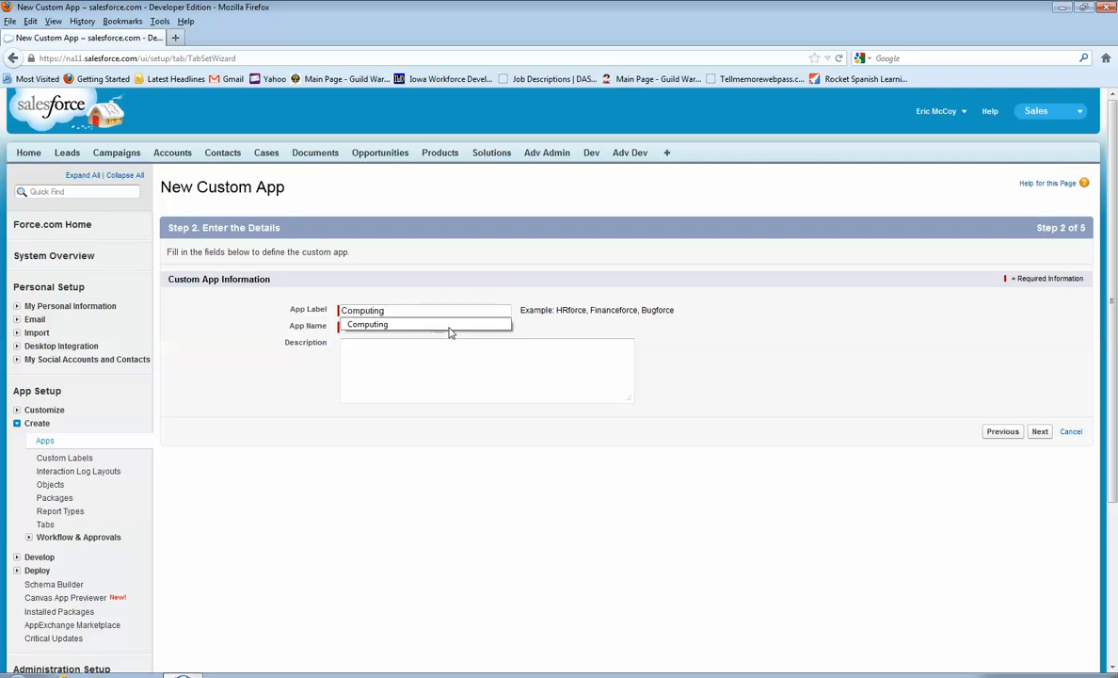
key("Tab")
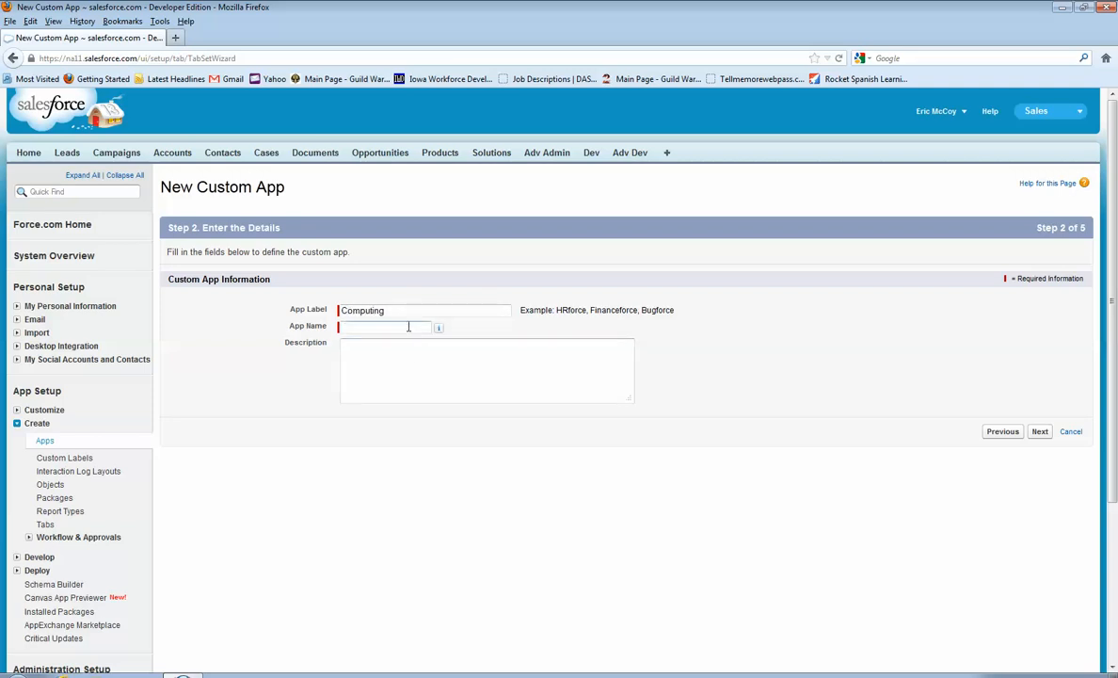
left_click(507, 384)
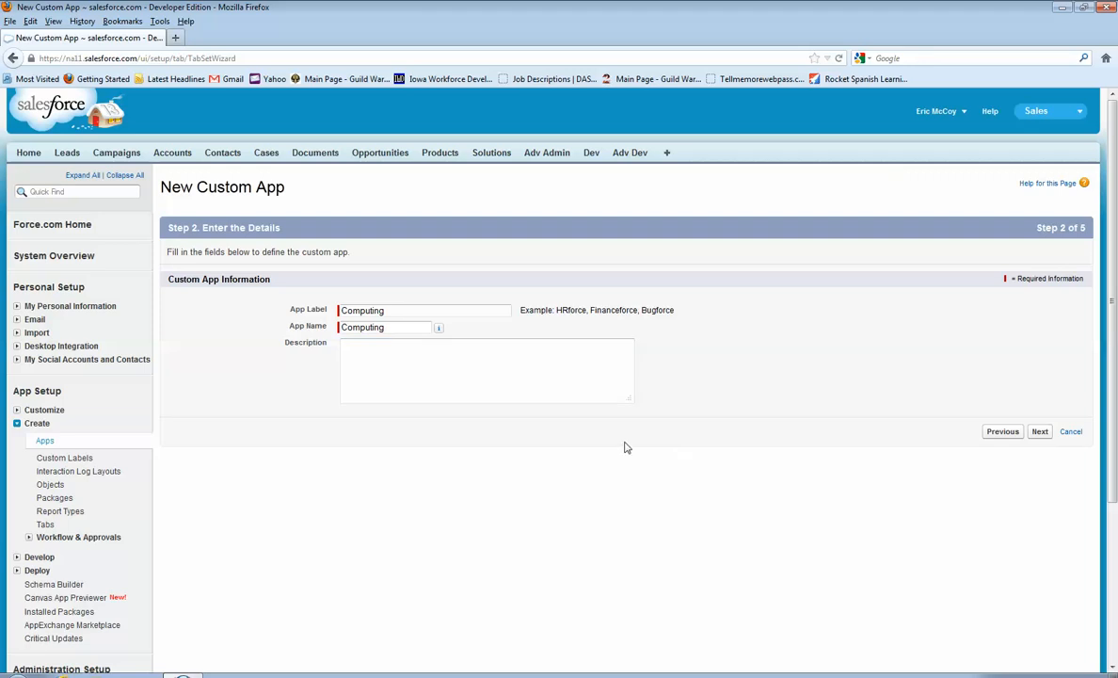
left_click(1043, 433)
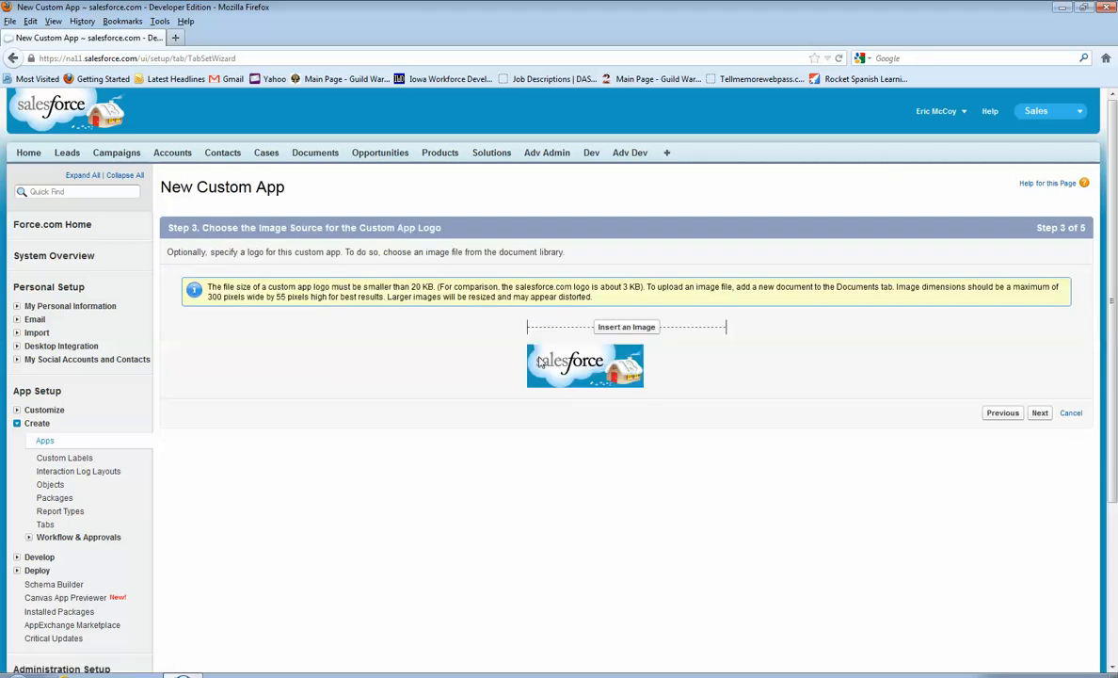
left_click(1040, 414)
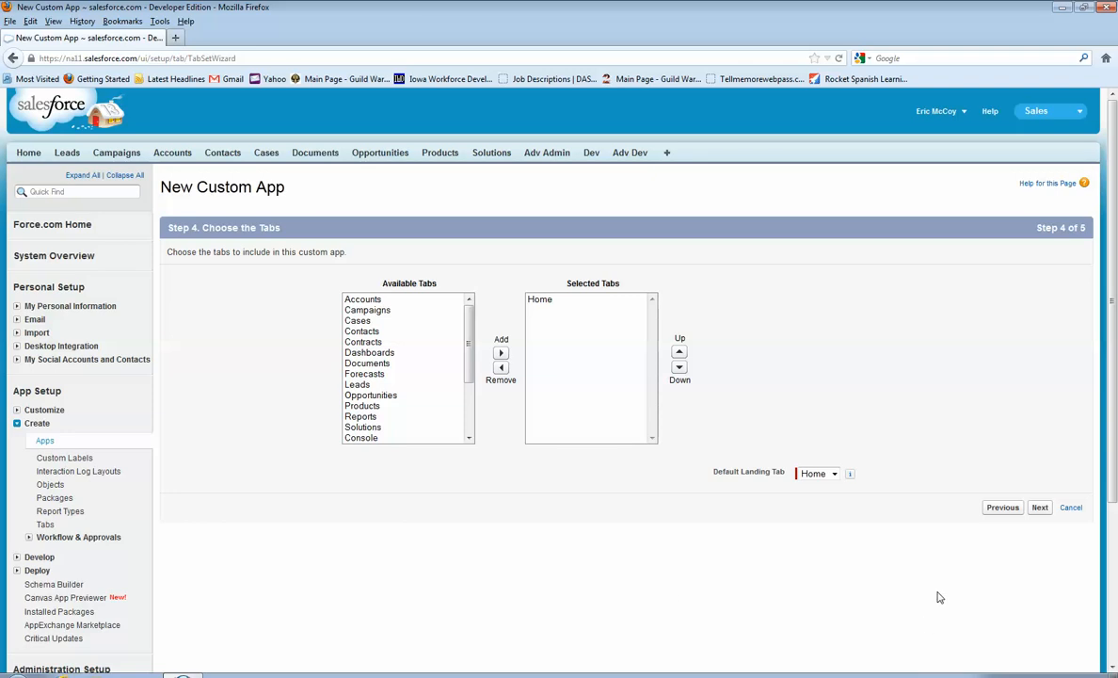
left_click(1040, 508)
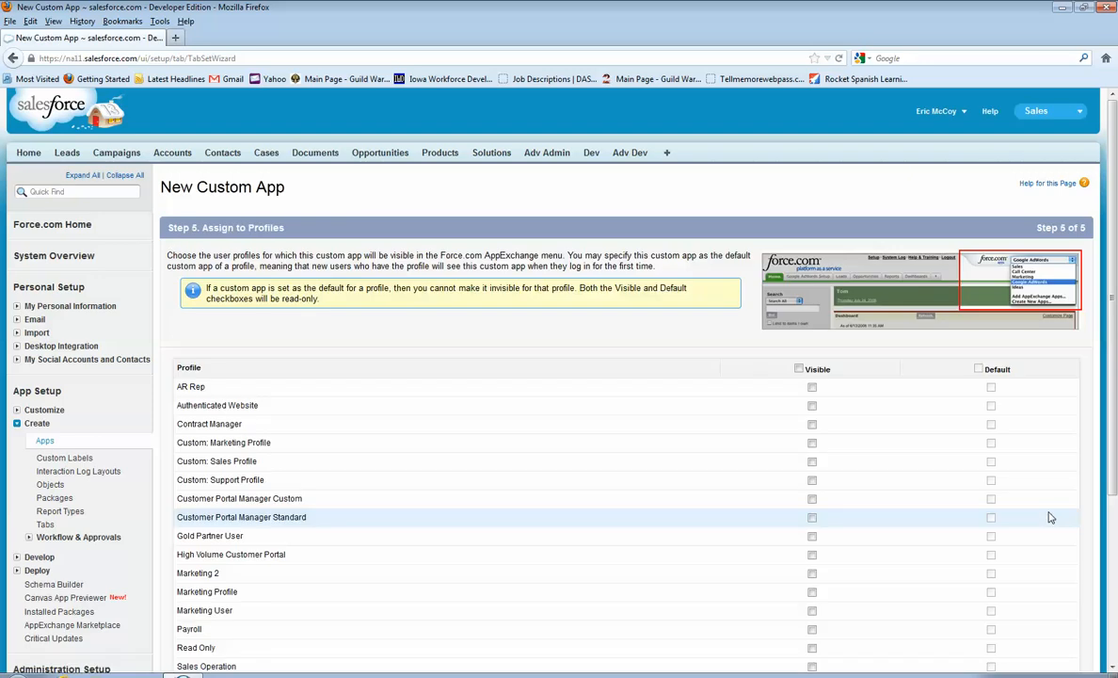
- Make the custom app visible to all profiles and save it
left_click(799, 369)
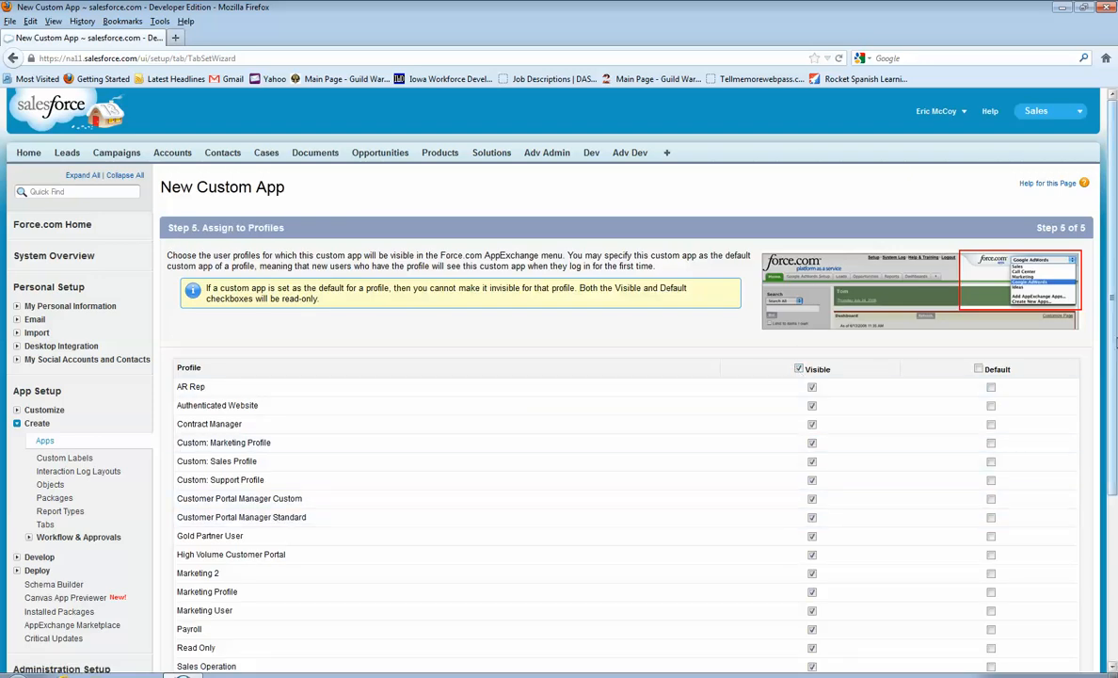
scroll(1114, 441, "down", 2)
scroll(1114, 441, "down", 2)
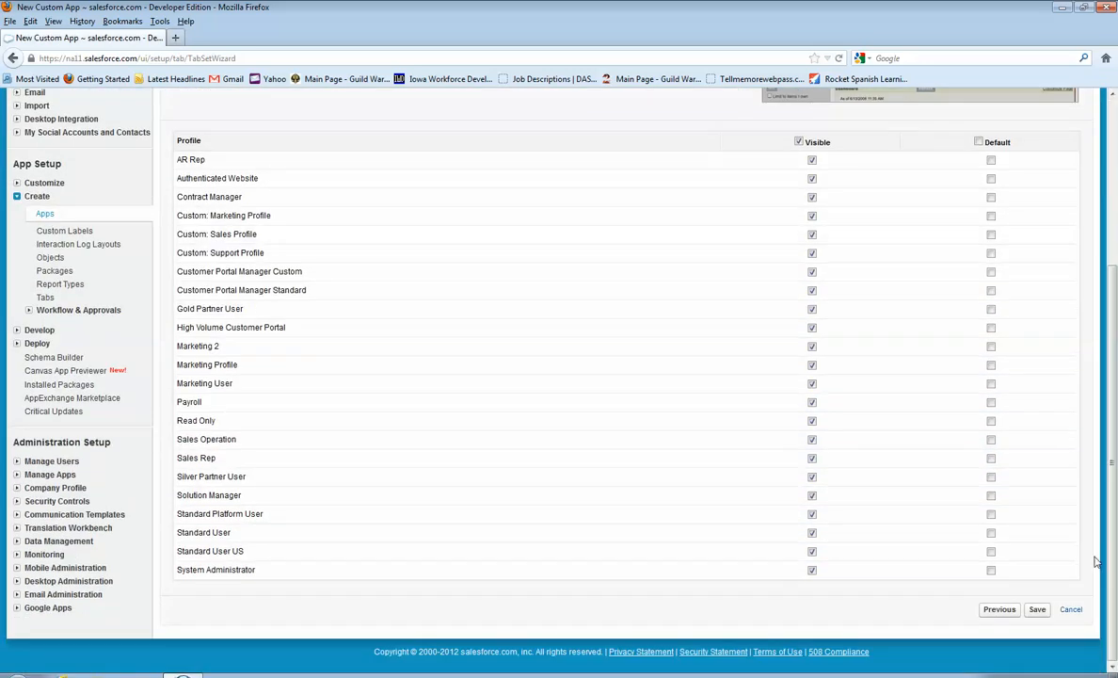
left_click(1037, 610)
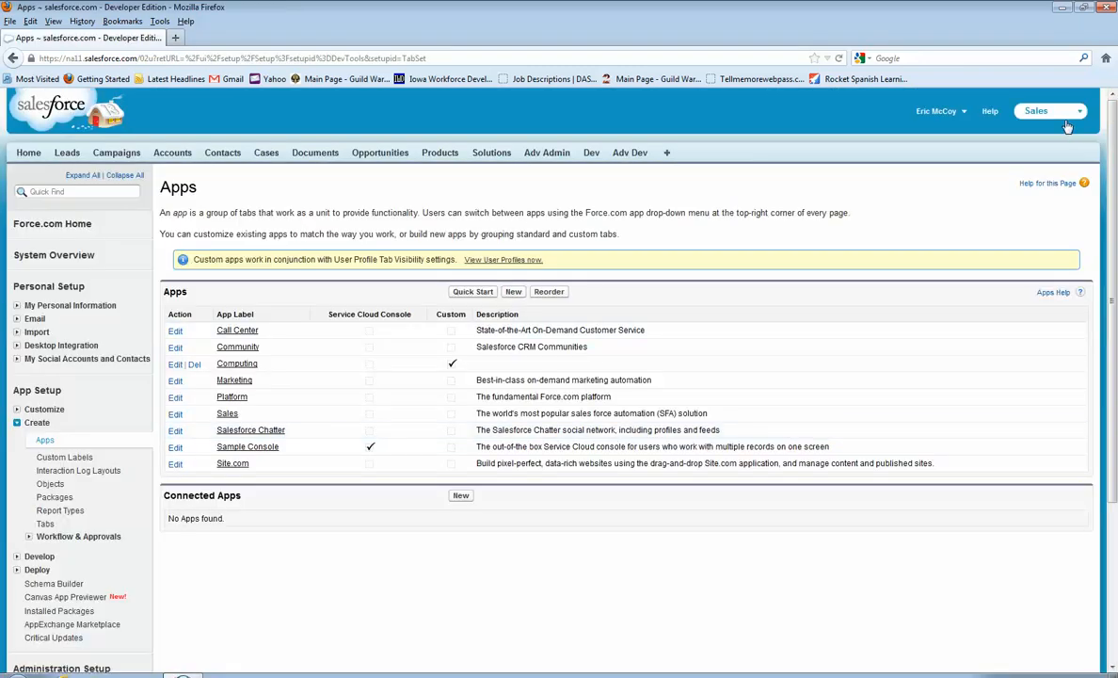
- Switch from the Sales app to the Computing app
left_click(1070, 113)
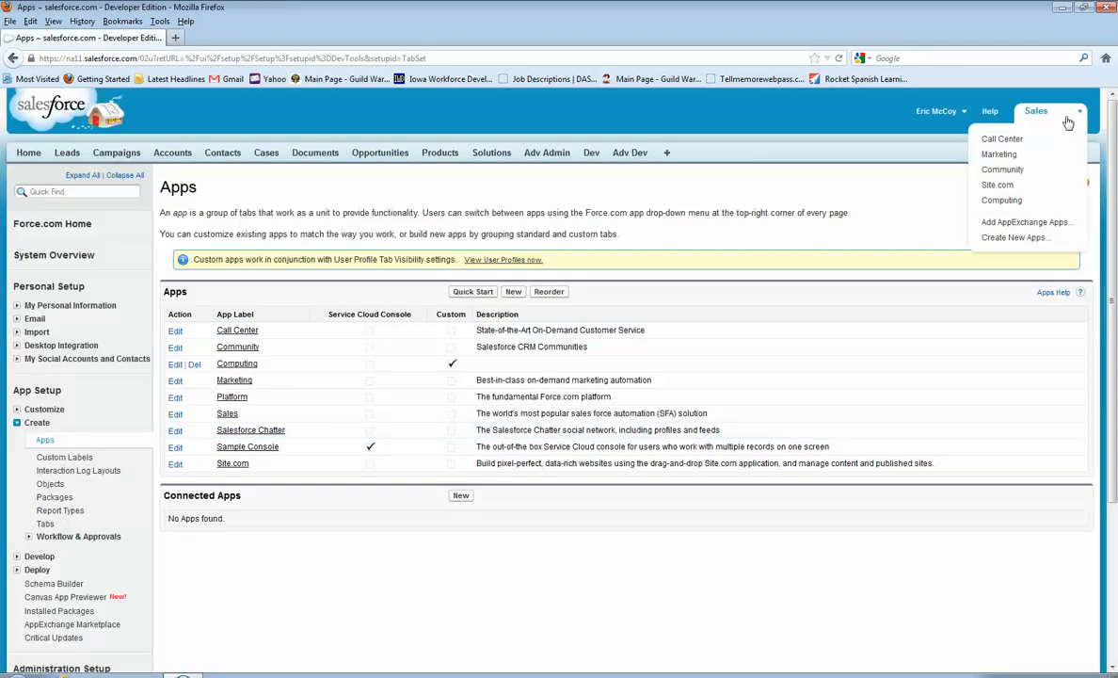
left_click(1035, 206)
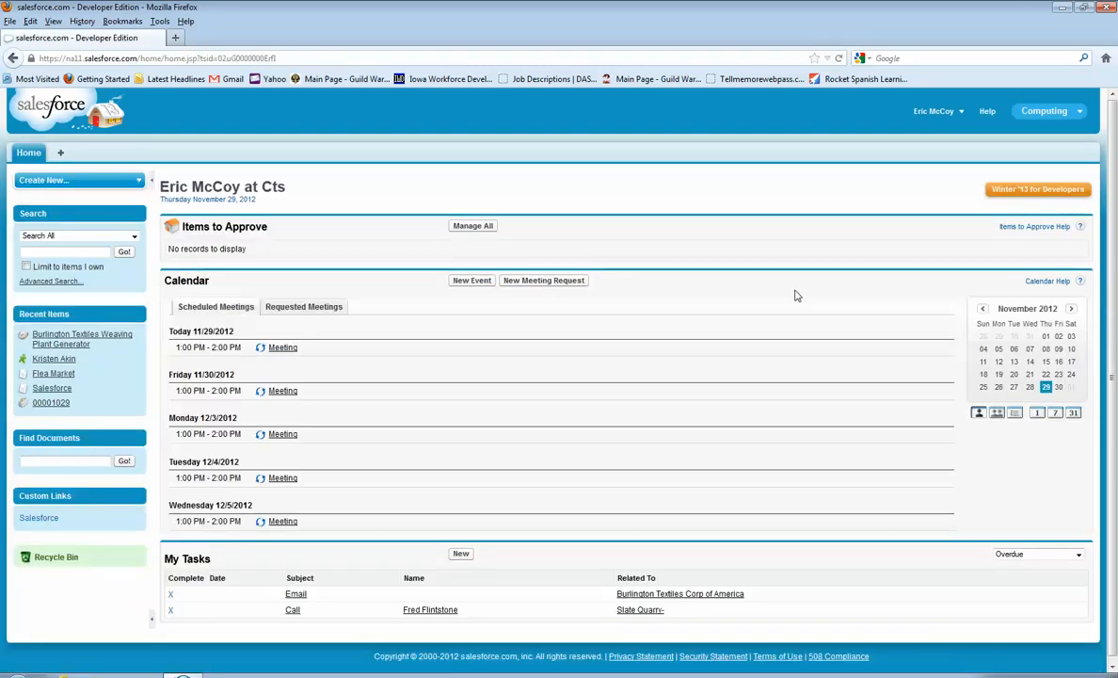
- Go to the custom objects setup and start a new custom object definition
left_click(921, 113)
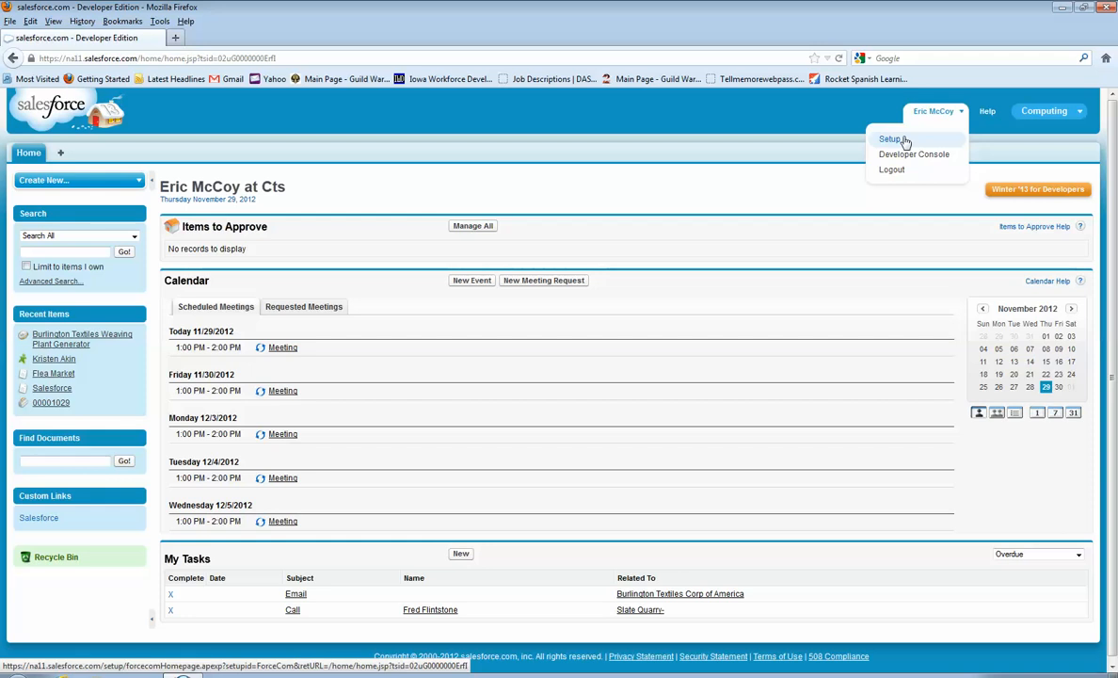
left_click(894, 139)
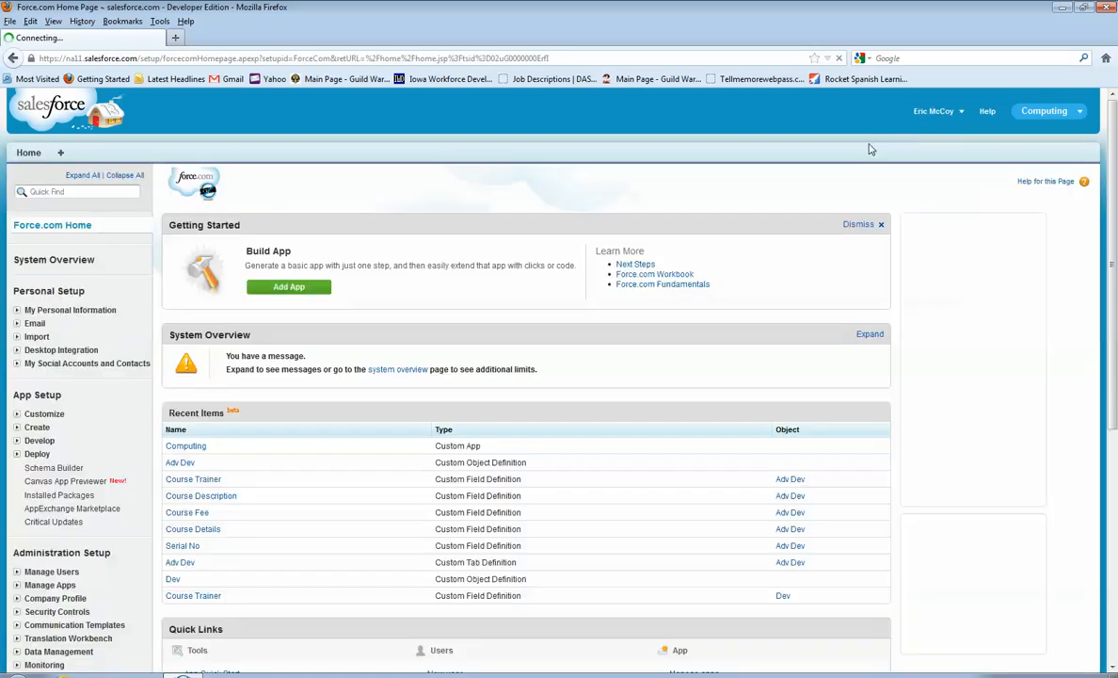
scroll(137, 485, "down", 4)
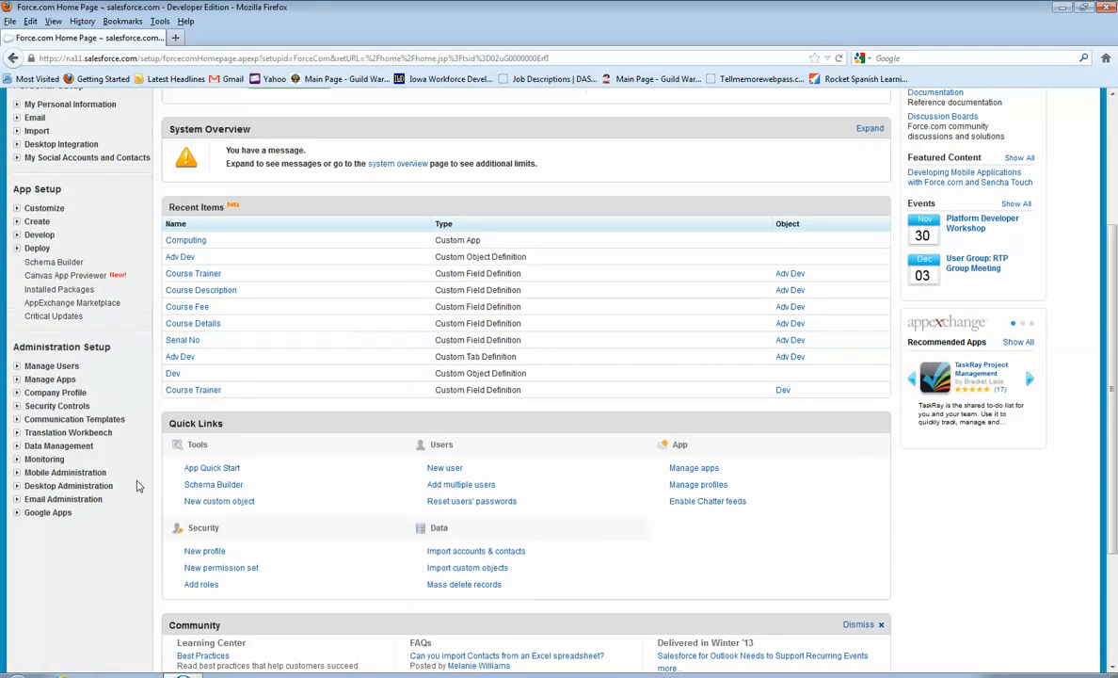
scroll(19, 294, "up", 1)
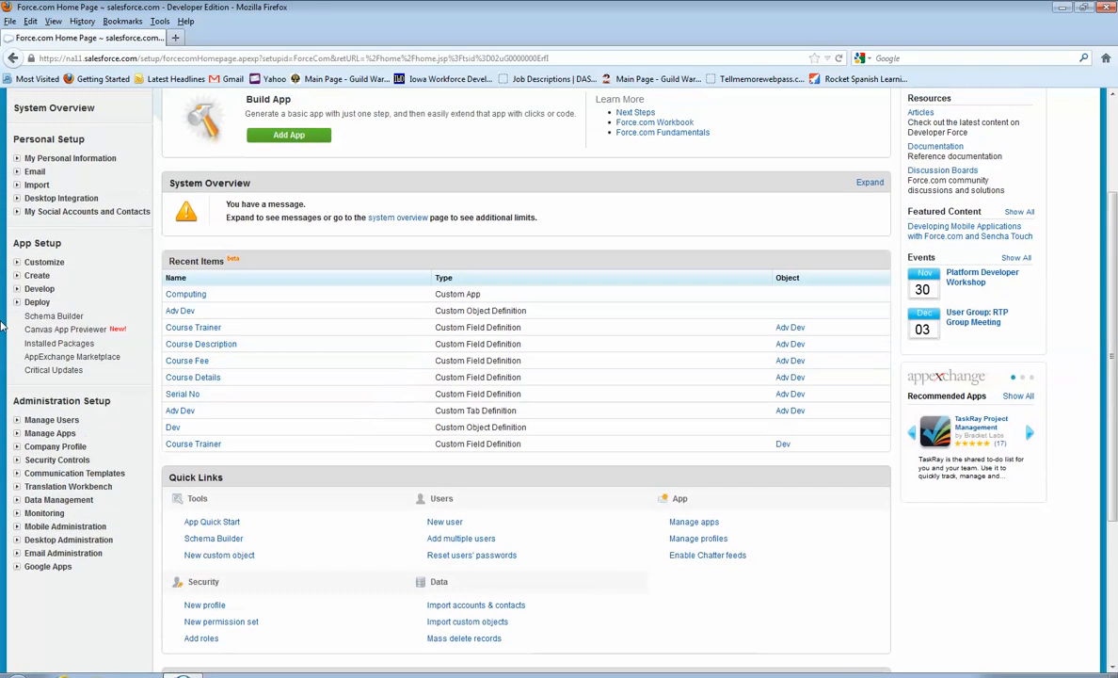
left_click(16, 275)
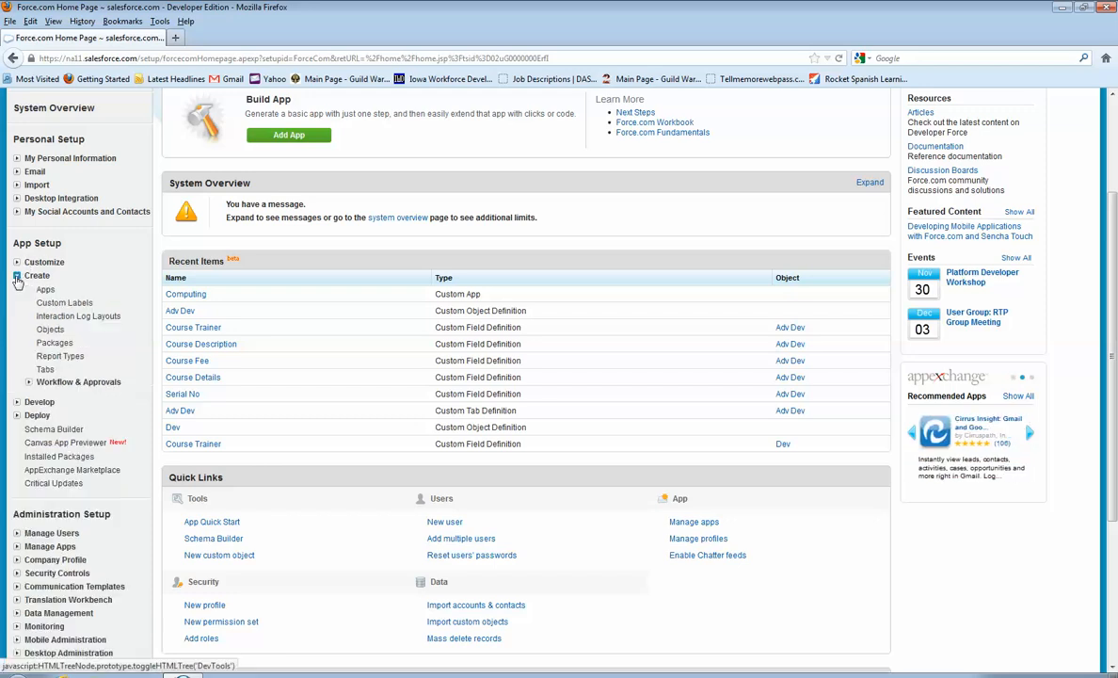
left_click(49, 330)
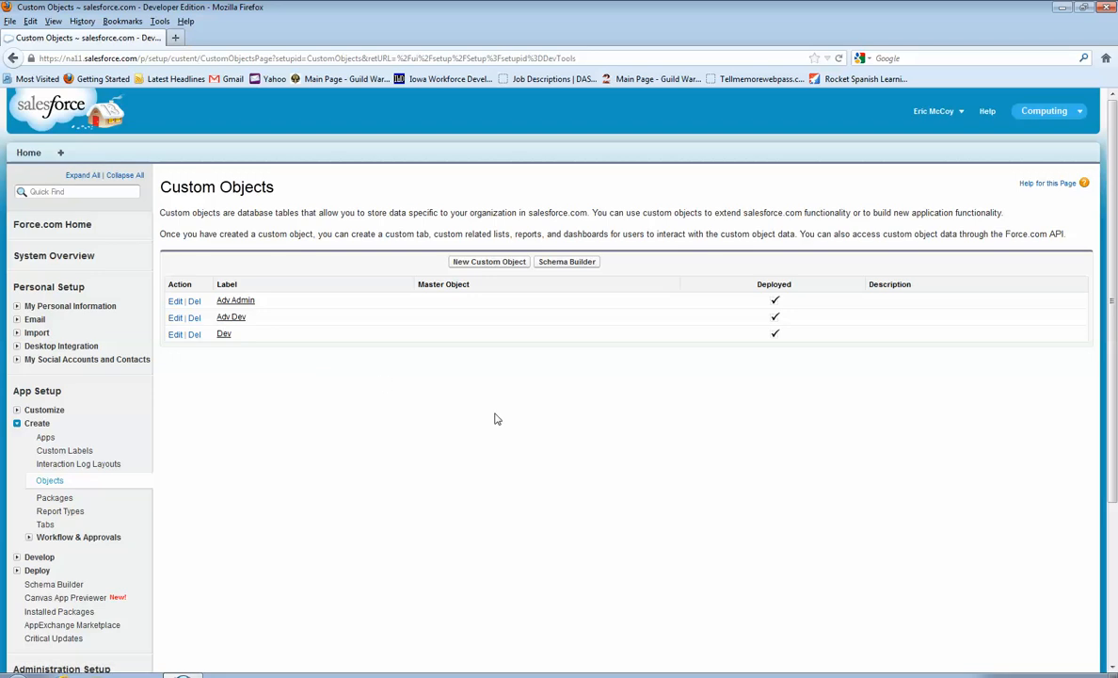
left_click(491, 268)
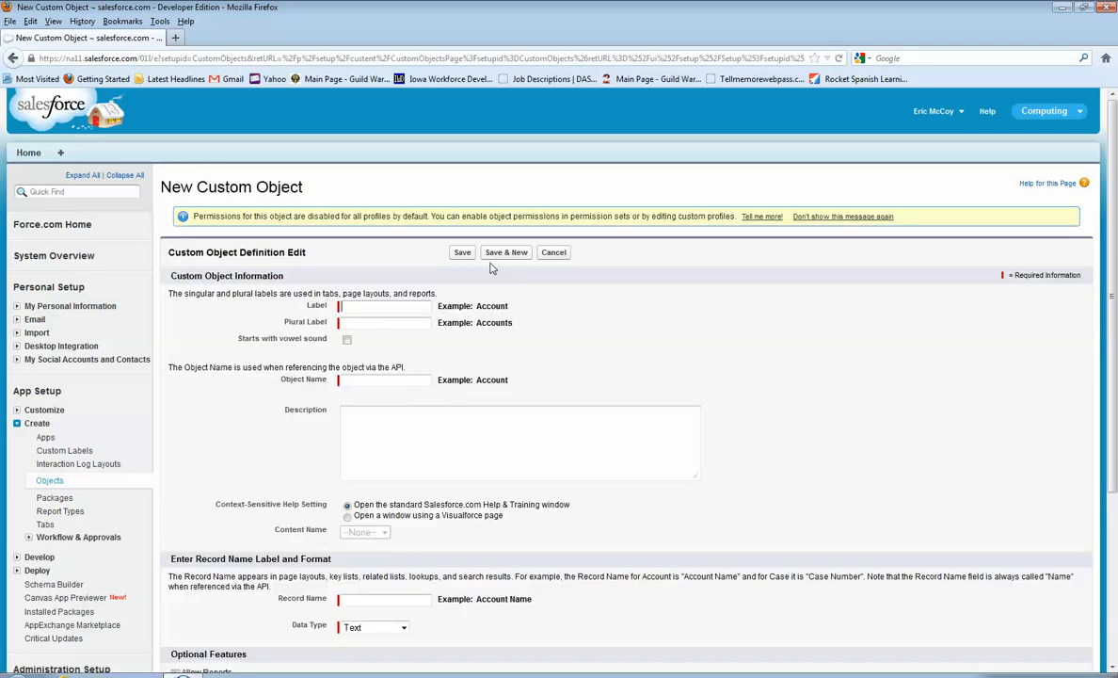
- Set both the label and the plural label of the custom object to Admin
type("Admin")
left_click(371, 353)
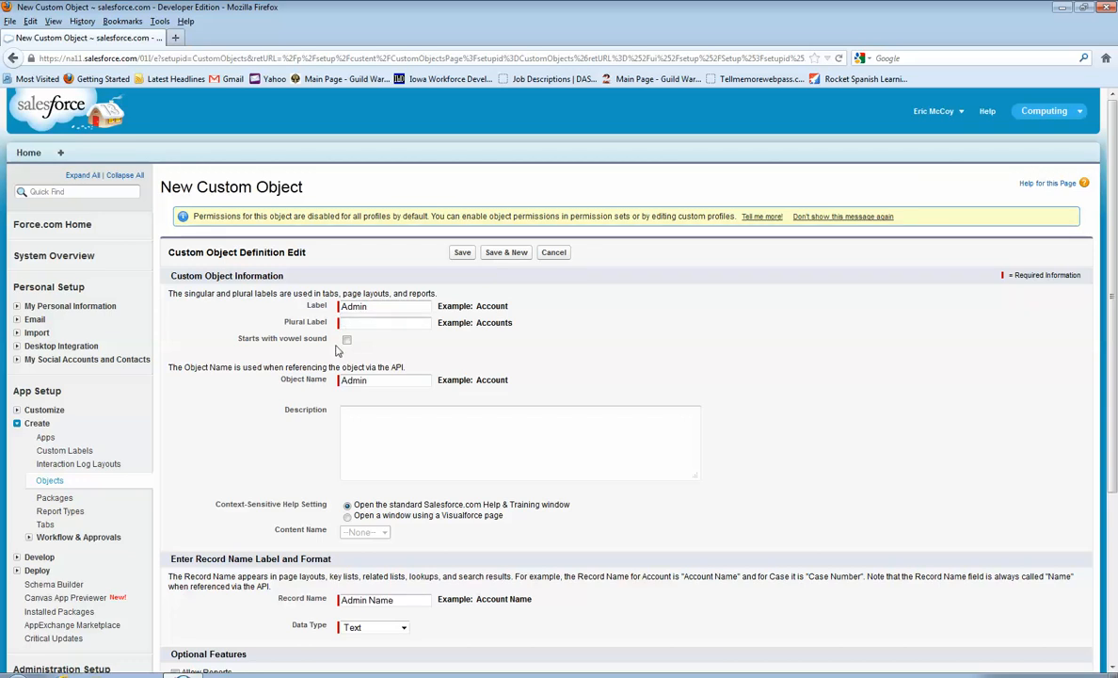
left_click(394, 324)
type("Admin")
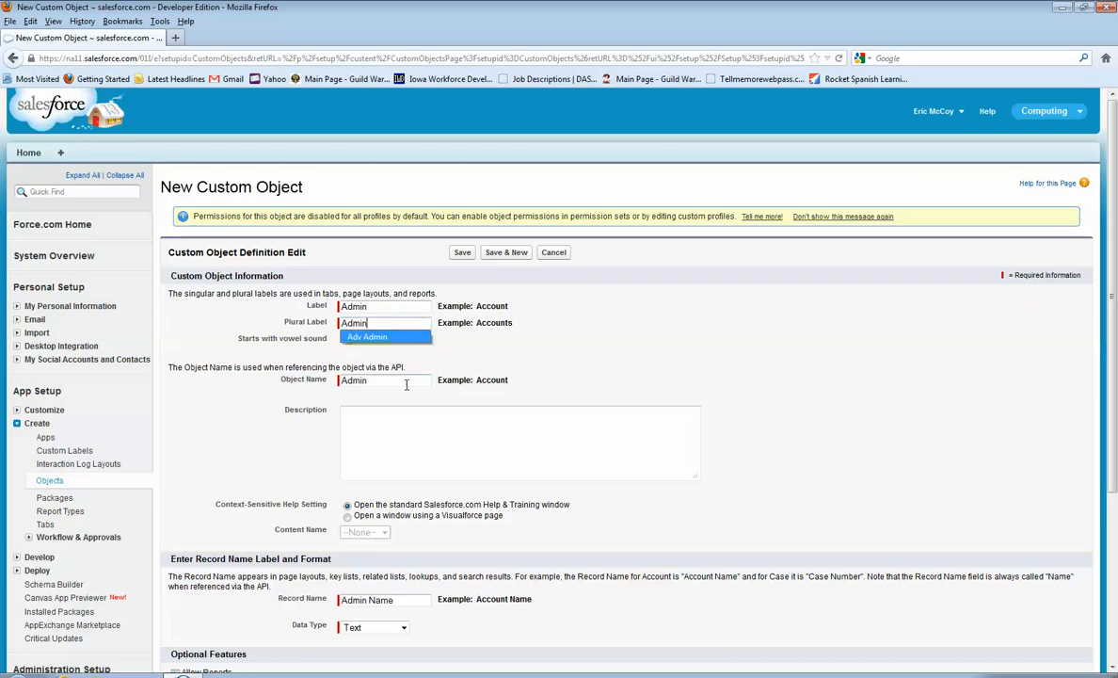
left_click(607, 350)
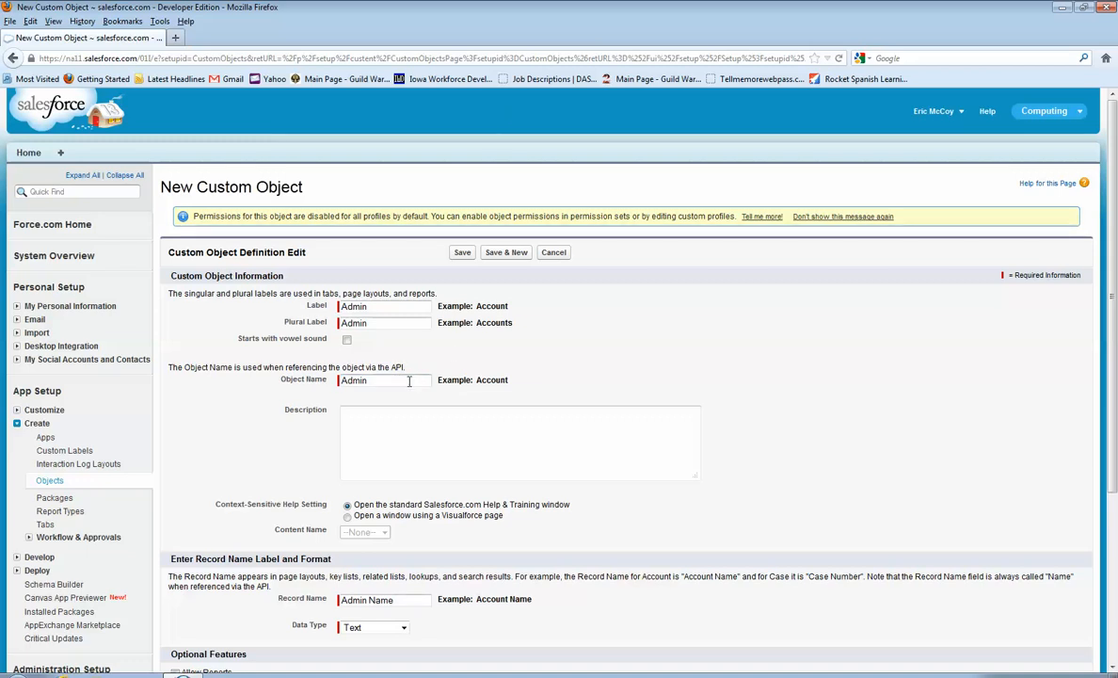
- Enable Allow Reports, Track Field History and launching the New Custom Tab Wizard for the Admin object, and save it
scroll(570, 462, "down", 3)
scroll(429, 316, "down", 2)
left_click(175, 439)
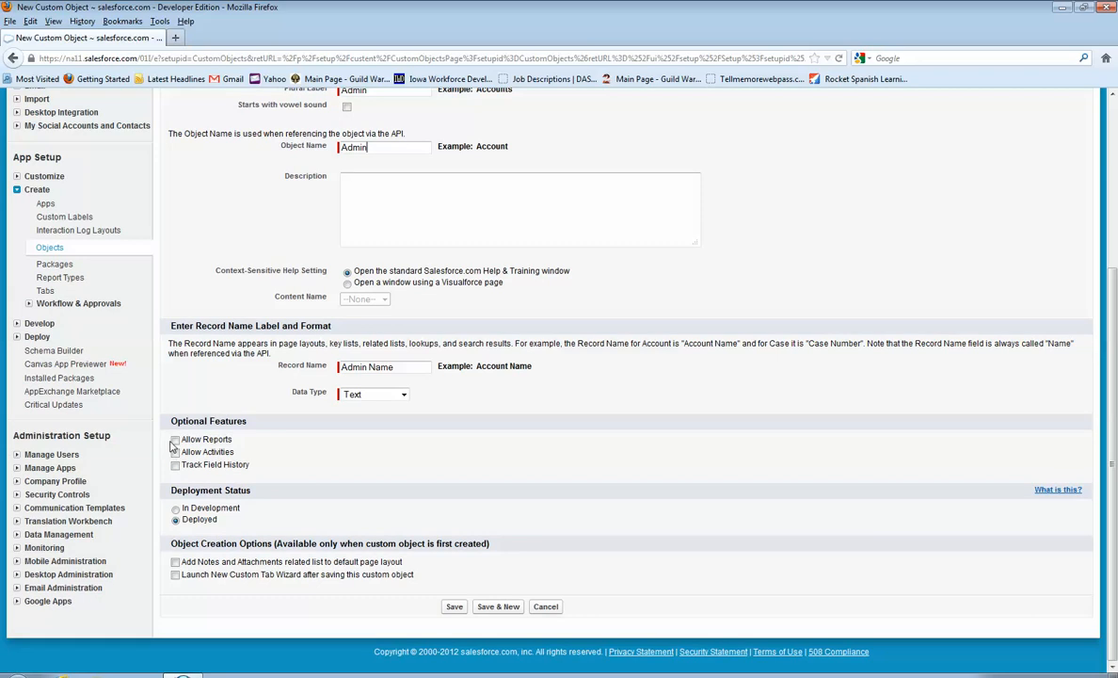
left_click(176, 466)
left_click(175, 574)
left_click(454, 607)
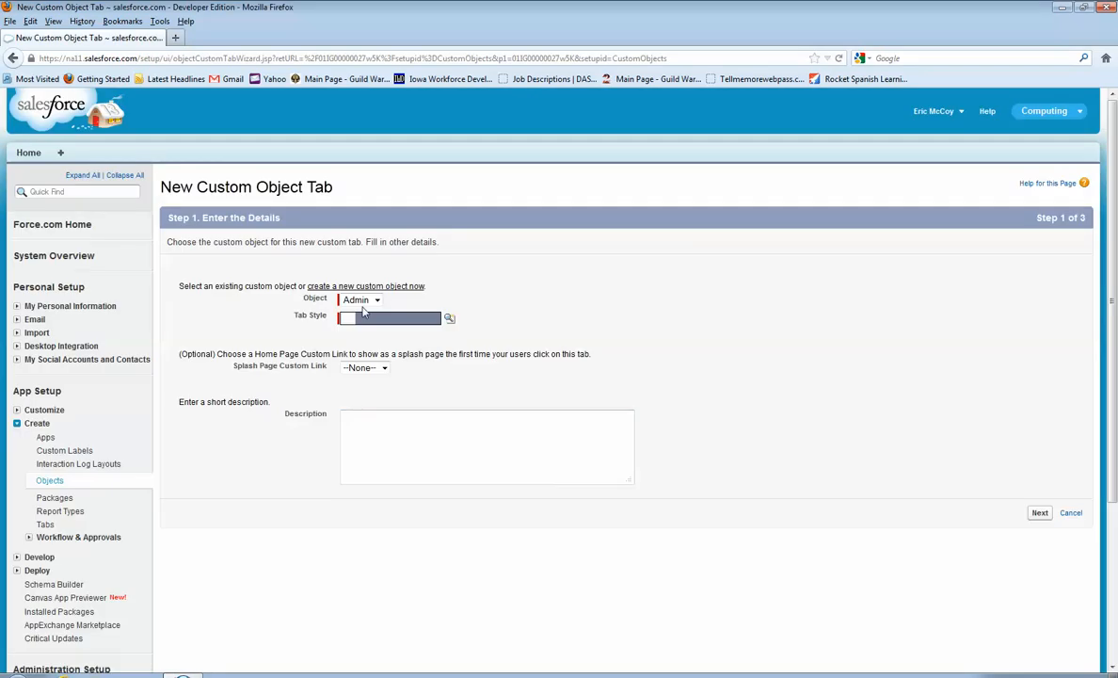
- Assign the Balls tab style to the Admin object's tab and continue to the profile settings
left_click(450, 318)
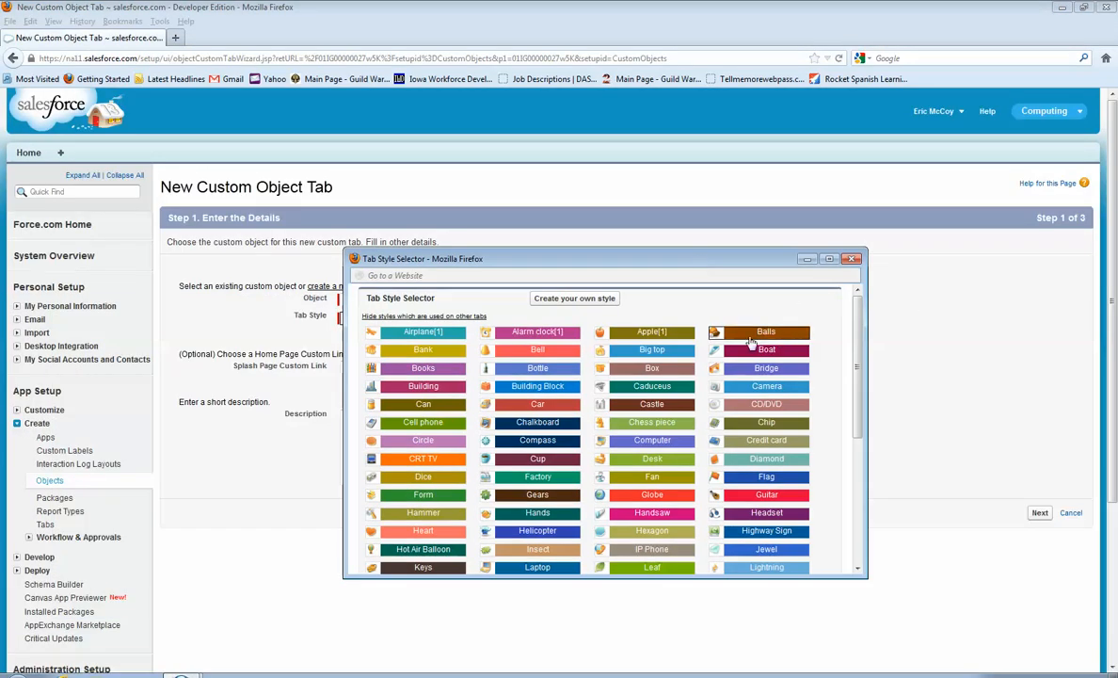
left_click(777, 334)
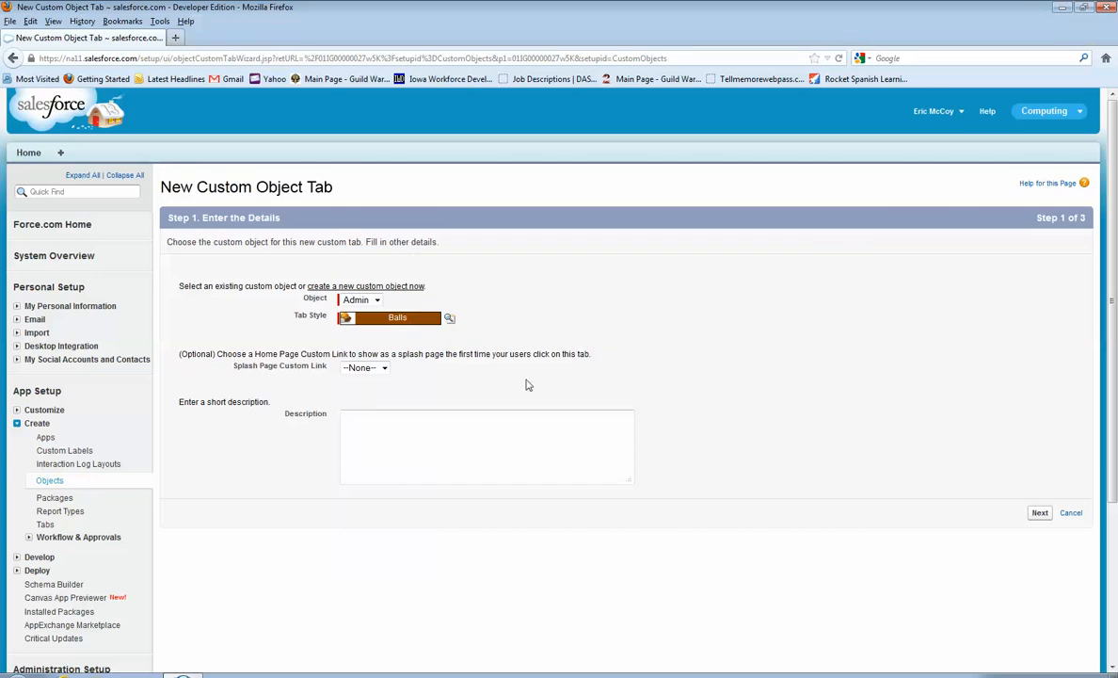
left_click(1043, 516)
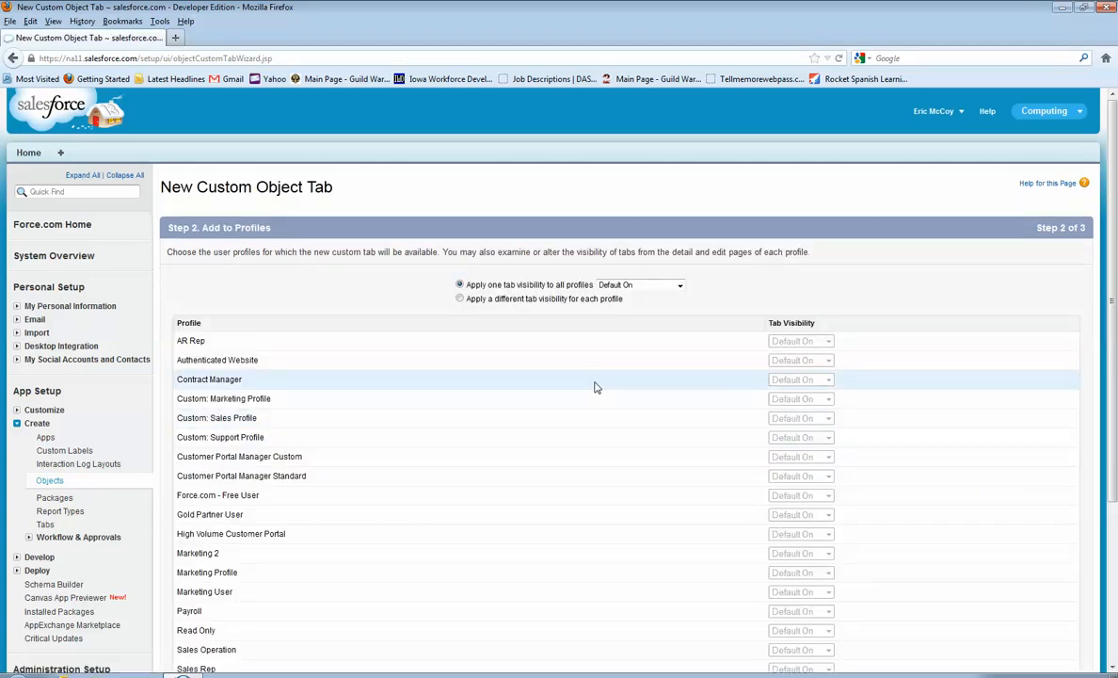
- Keep the tab visibility at Default On for all profiles and continue to the custom app assignment
scroll(622, 390, "down", 4)
scroll(659, 357, "up", 4)
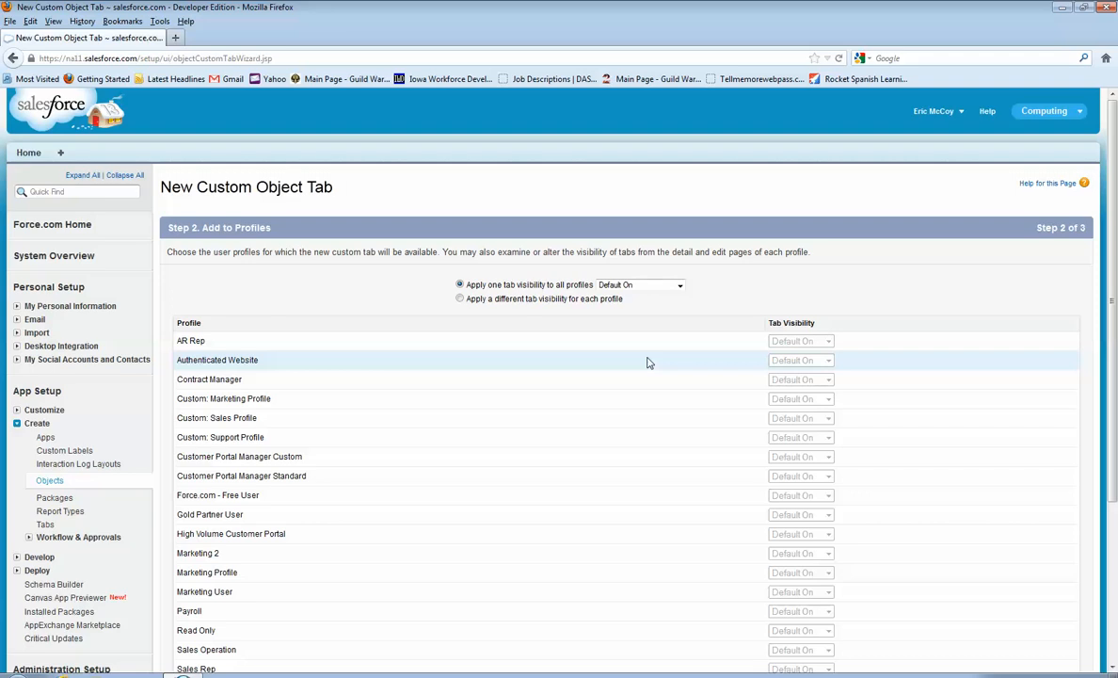
scroll(647, 362, "down", 4)
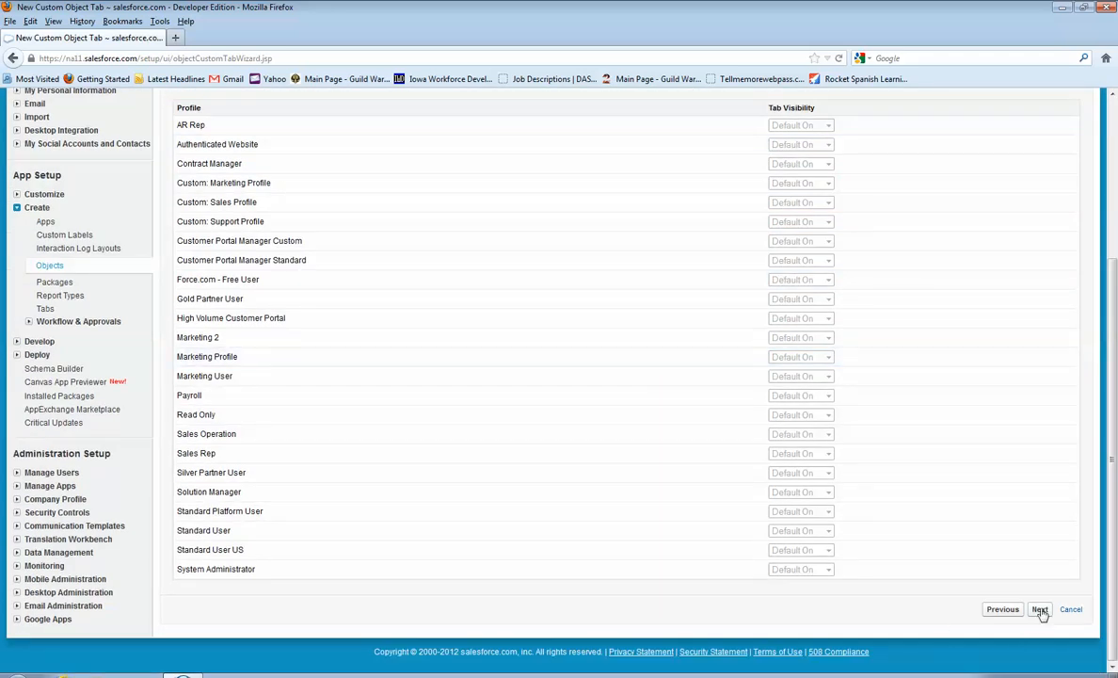
left_click(1040, 610)
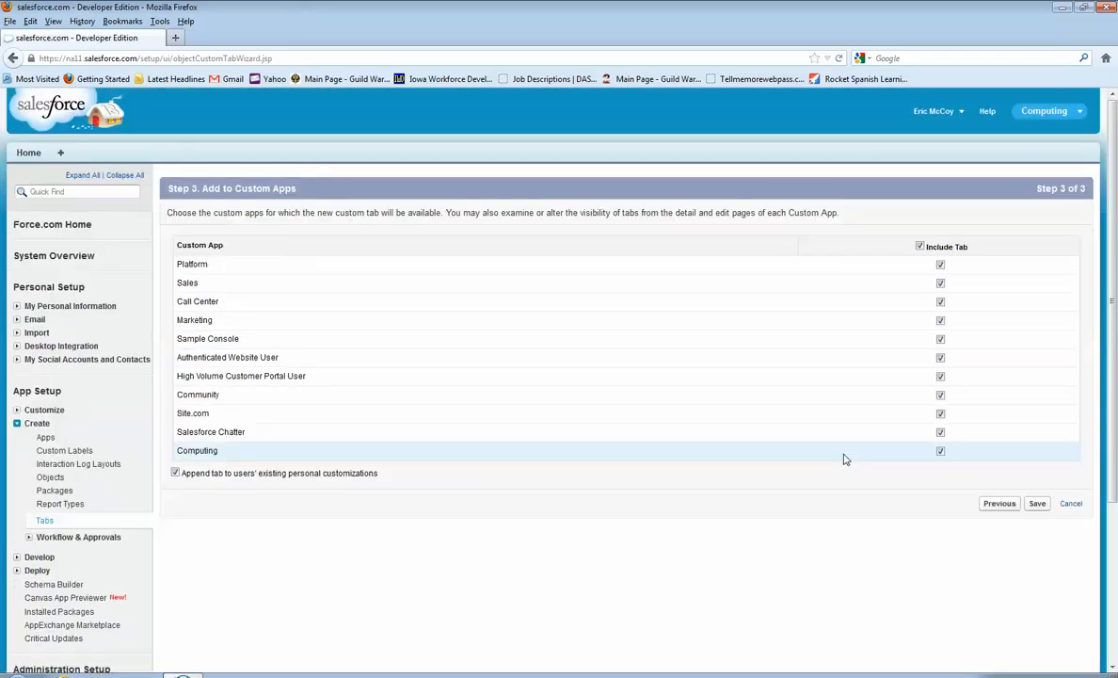
- Save the Admin tab with all custom apps included and start a new custom field on the Admin object
left_click(1050, 507)
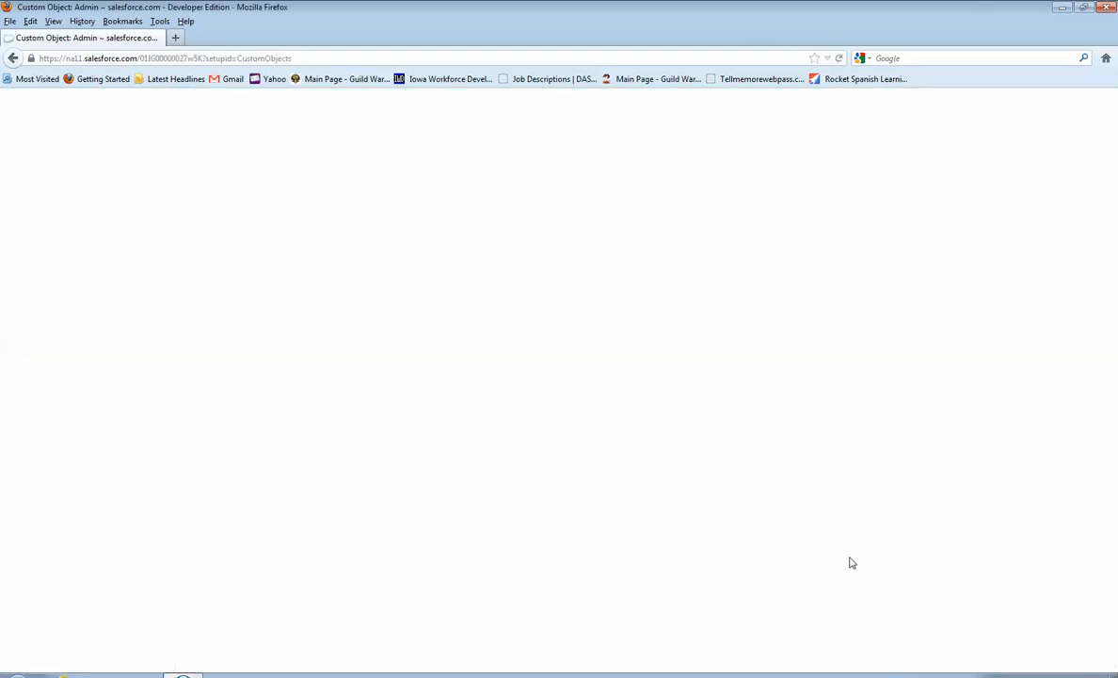
scroll(570, 416, "down", 3)
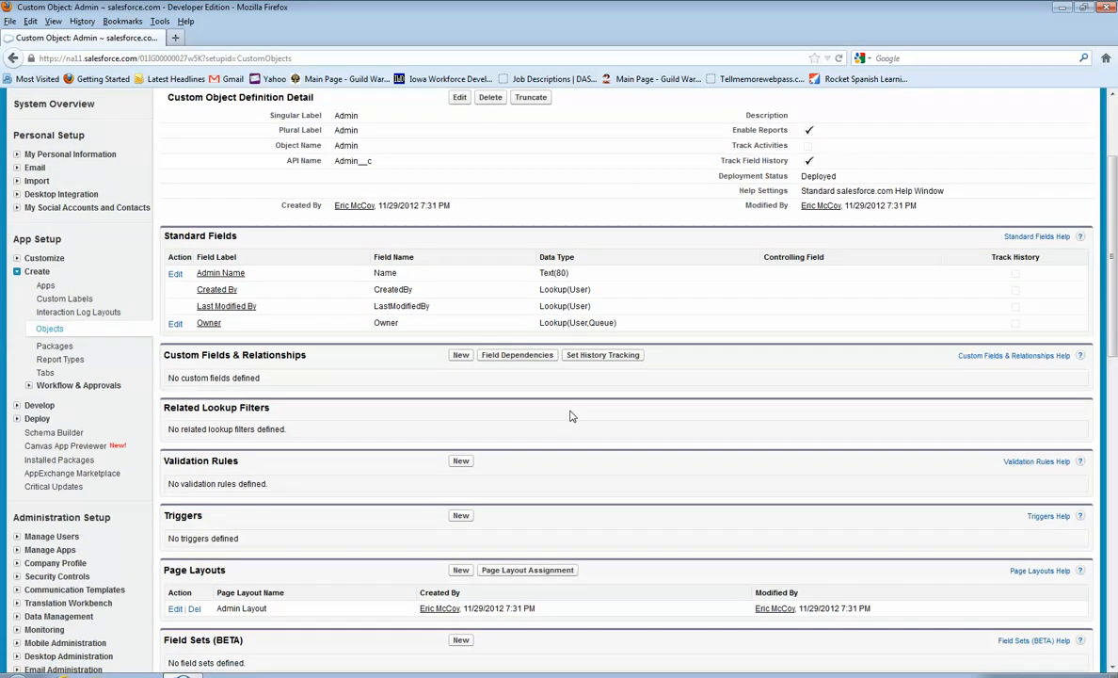
scroll(571, 415, "down", 3)
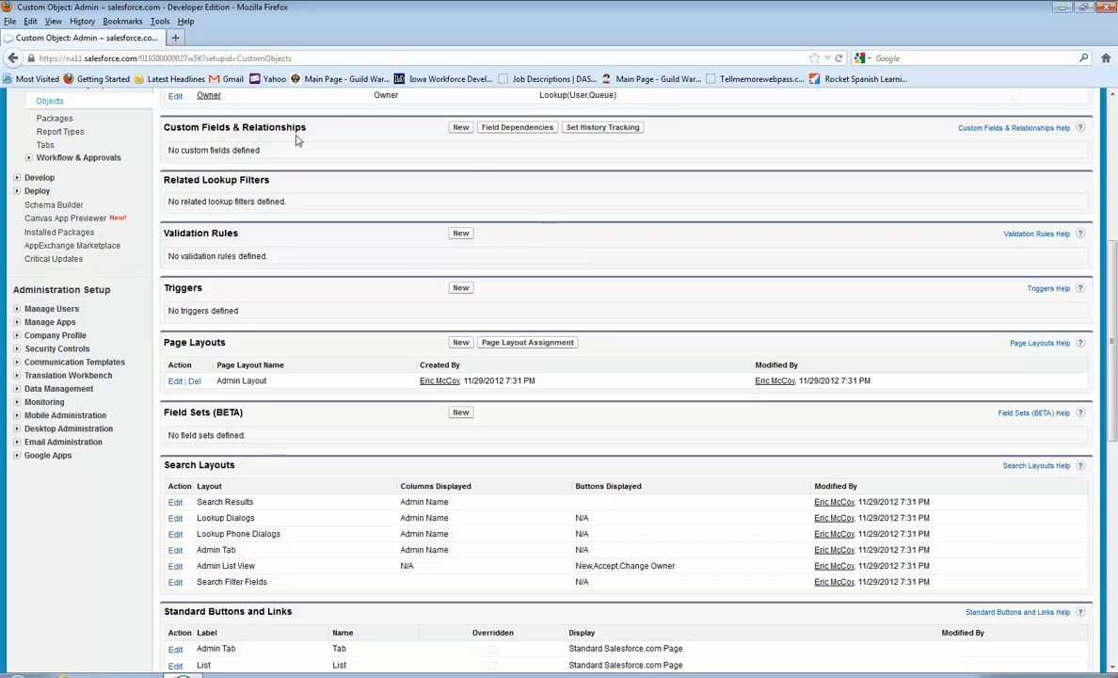
left_click(460, 127)
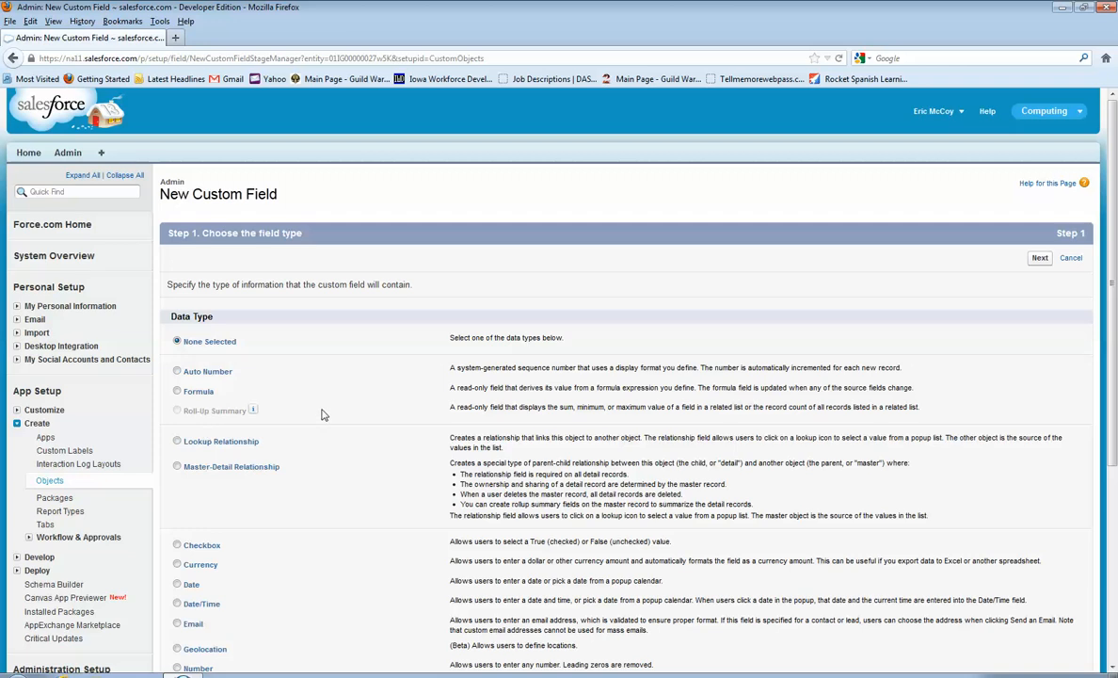
- Choose Text as the data type of the new custom field and continue to its details
scroll(321, 414, "down", 5)
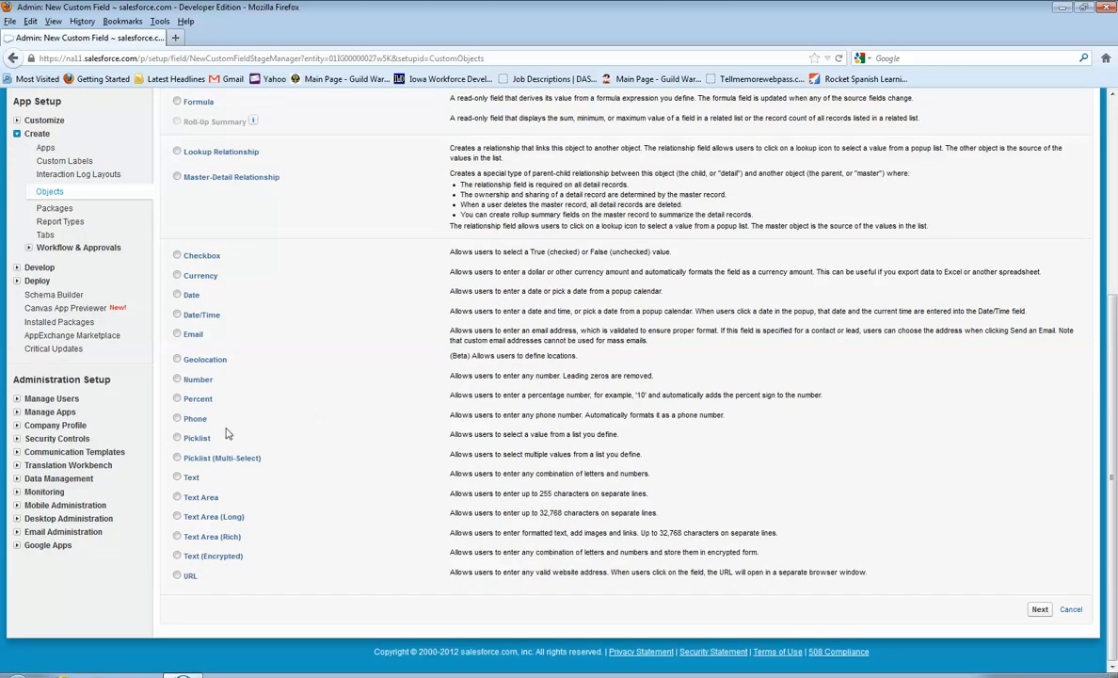
left_click(178, 478)
left_click(1039, 611)
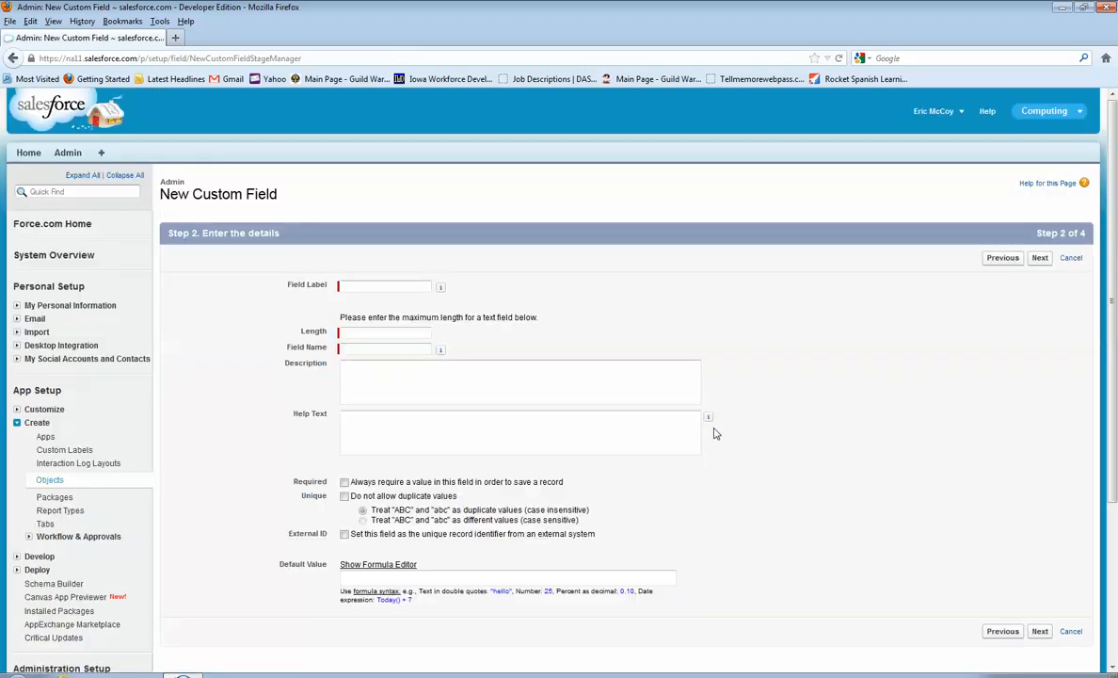
- Label the text field Serial No with length 20 and field name Serial_No_Admin, disallow duplicate values, and continue to field-level security
type("Serial No")
left_click(391, 334)
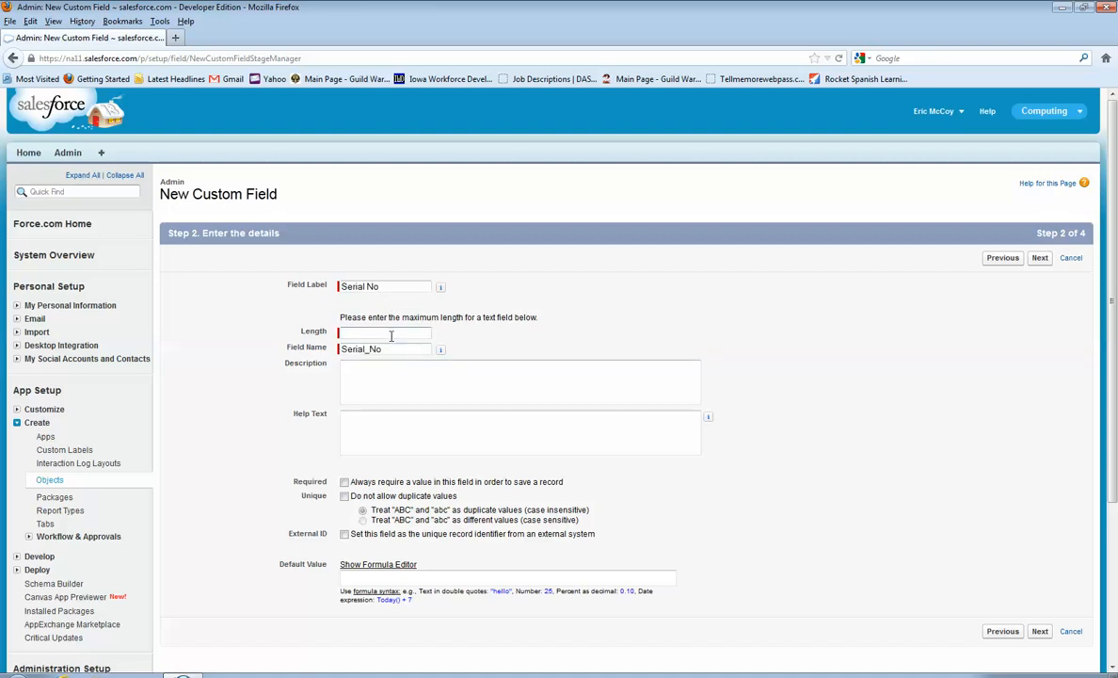
type("20")
left_click(381, 347)
type("_")
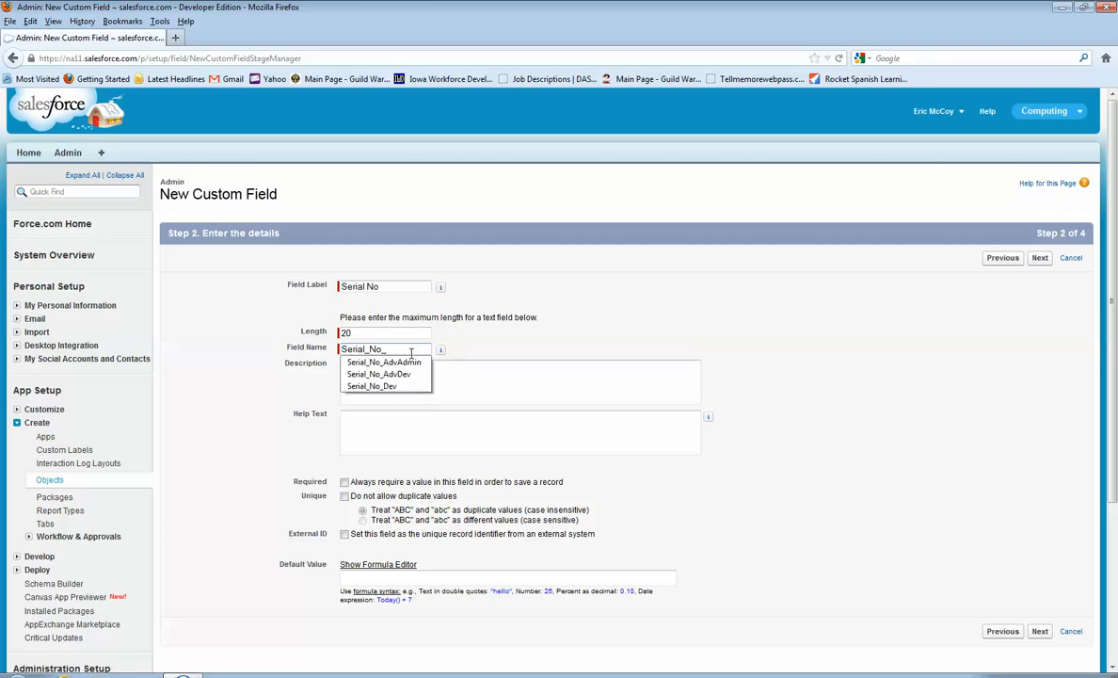
type("Admin")
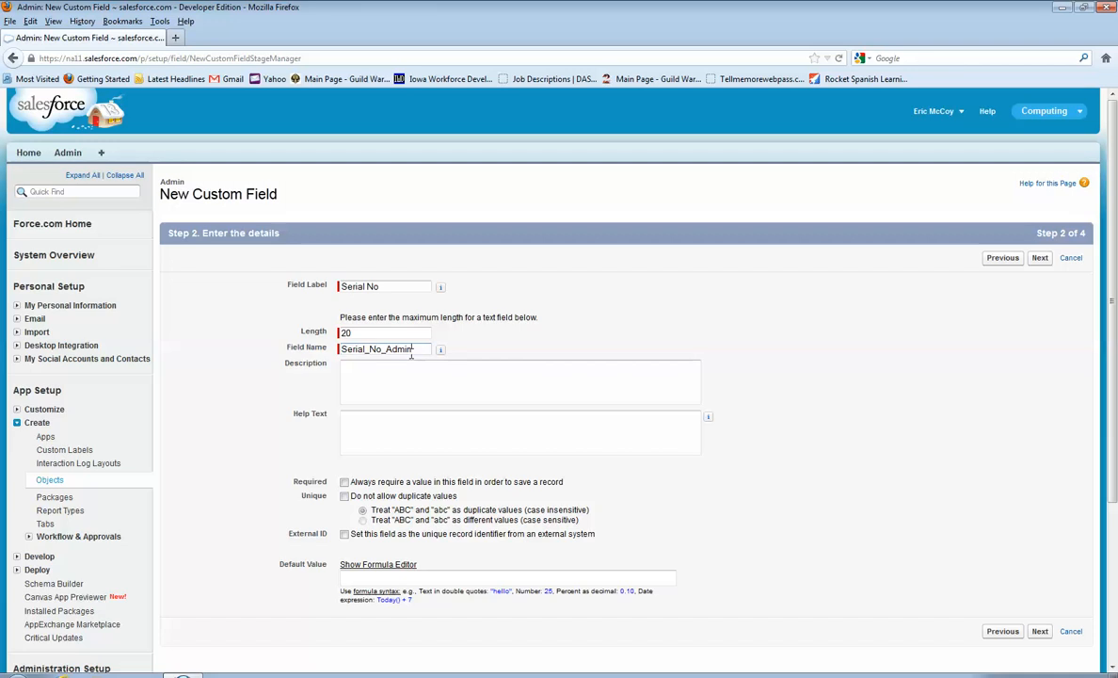
left_click(398, 362)
left_click(452, 383)
left_click(1041, 636)
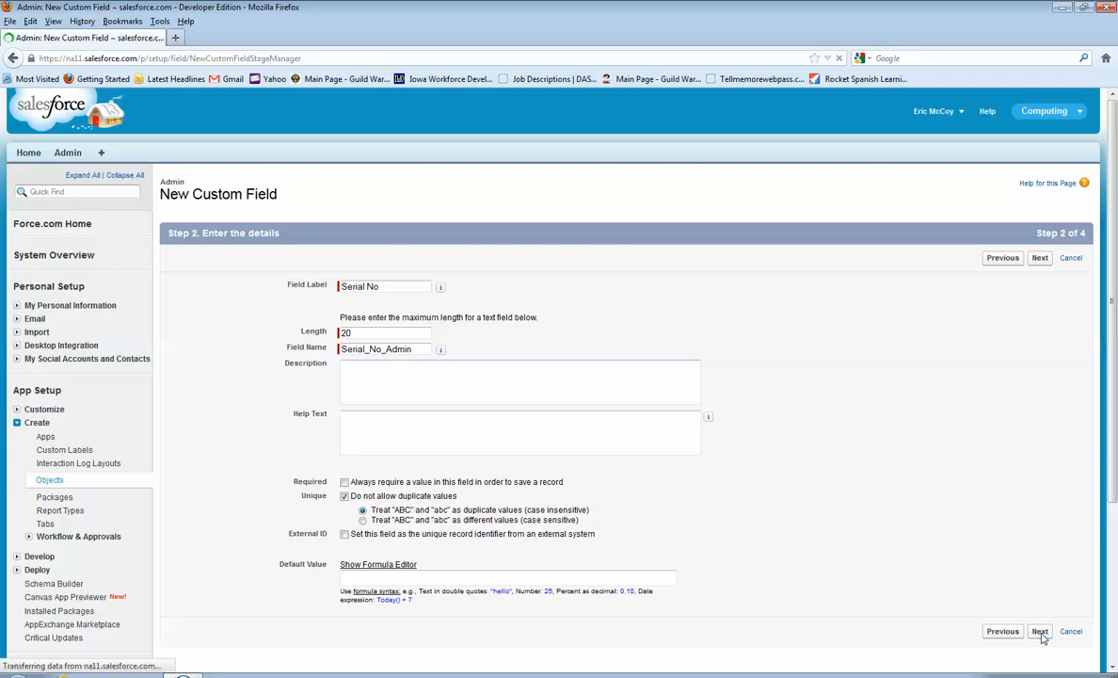
- Keep the default field-level security and Admin Layout for Serial No, and save it while starting another custom field
scroll(780, 311, "down", 3)
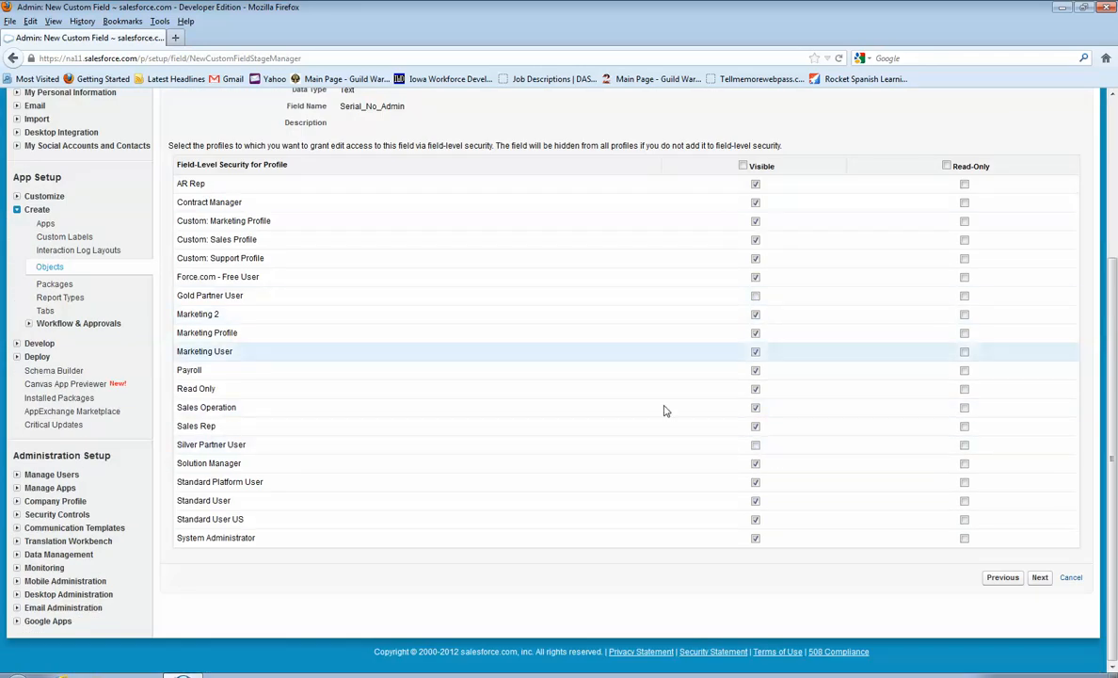
left_click(1040, 578)
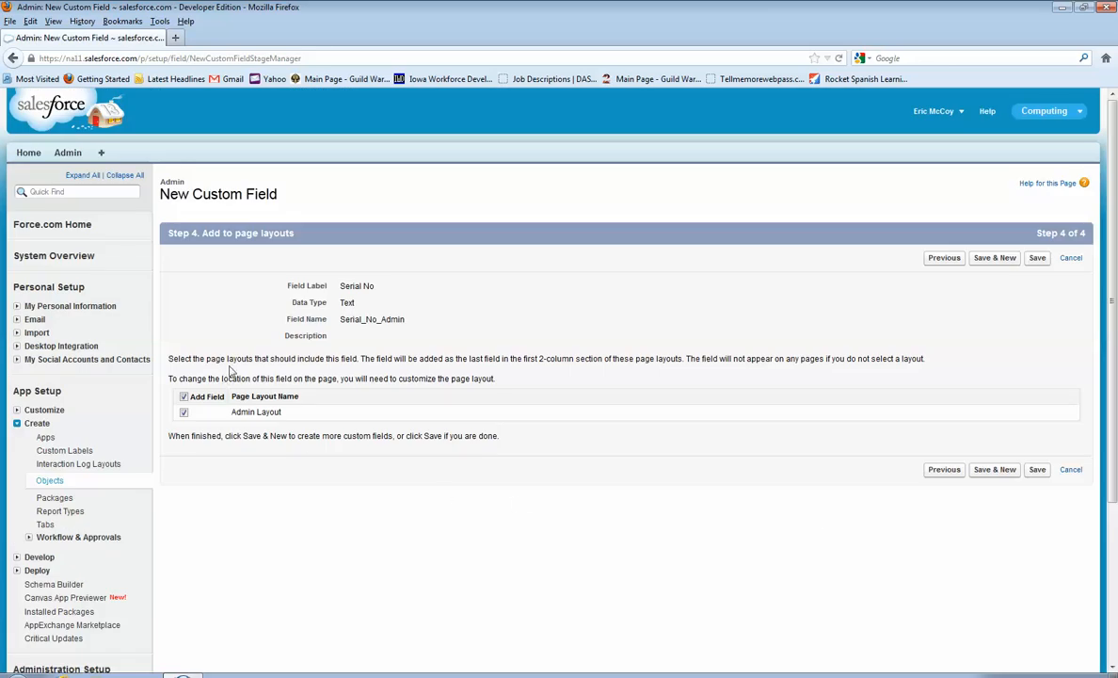
left_click(1002, 472)
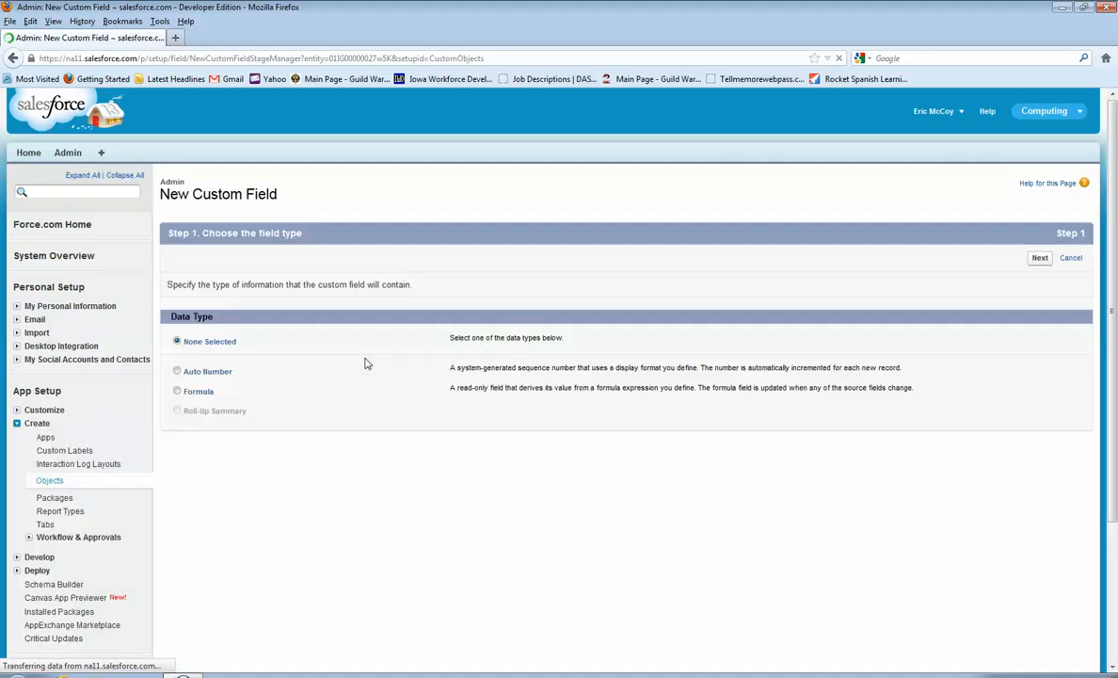
- Choose Picklist (Multi-Select) as the data type of the second custom field and continue to its details
scroll(341, 337, "down", 5)
left_click(177, 459)
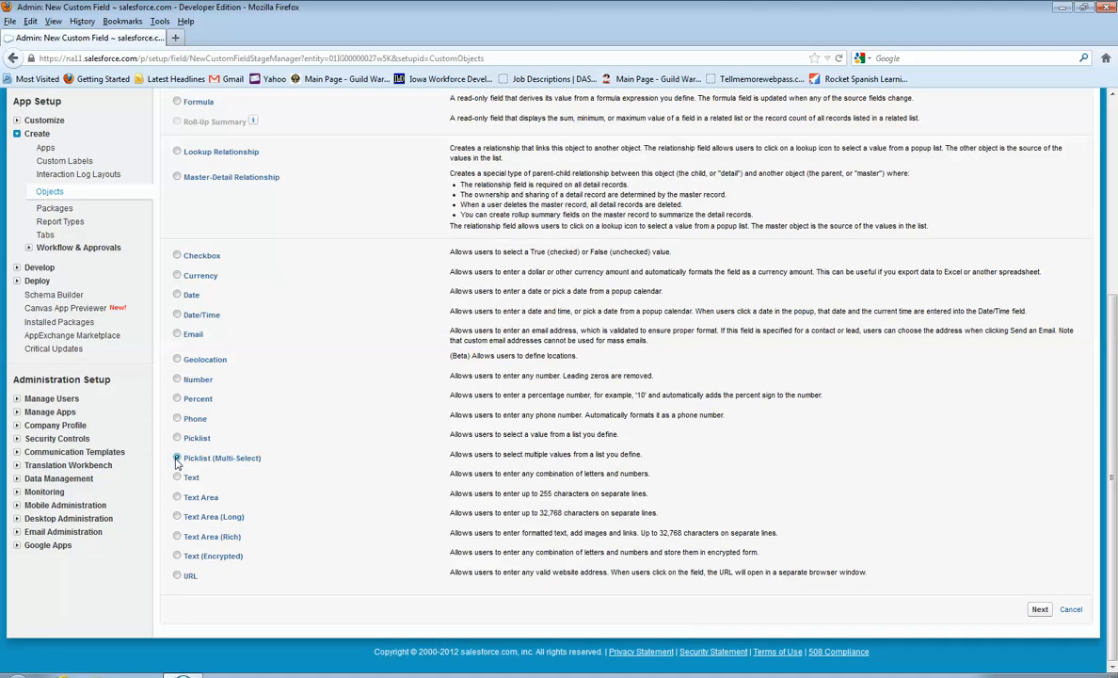
left_click(1040, 610)
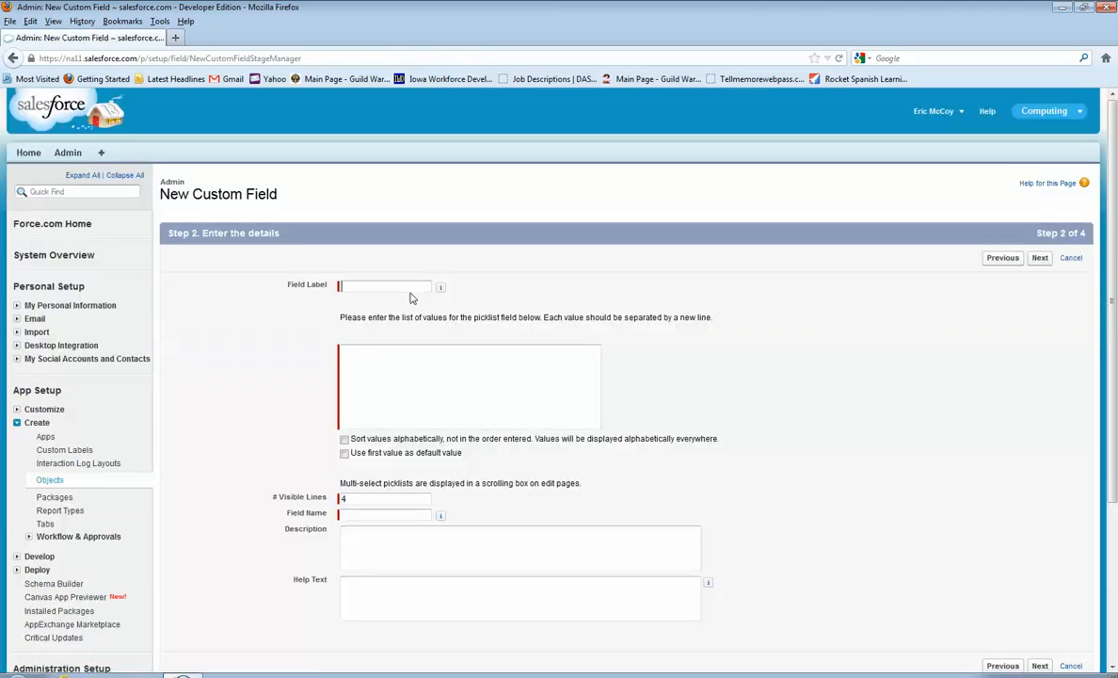
- Label the picklist Course Details, enter the values Admin 100, Admin 101, Admin 200, Admin 201 and Admin 300, and continue
type("C")
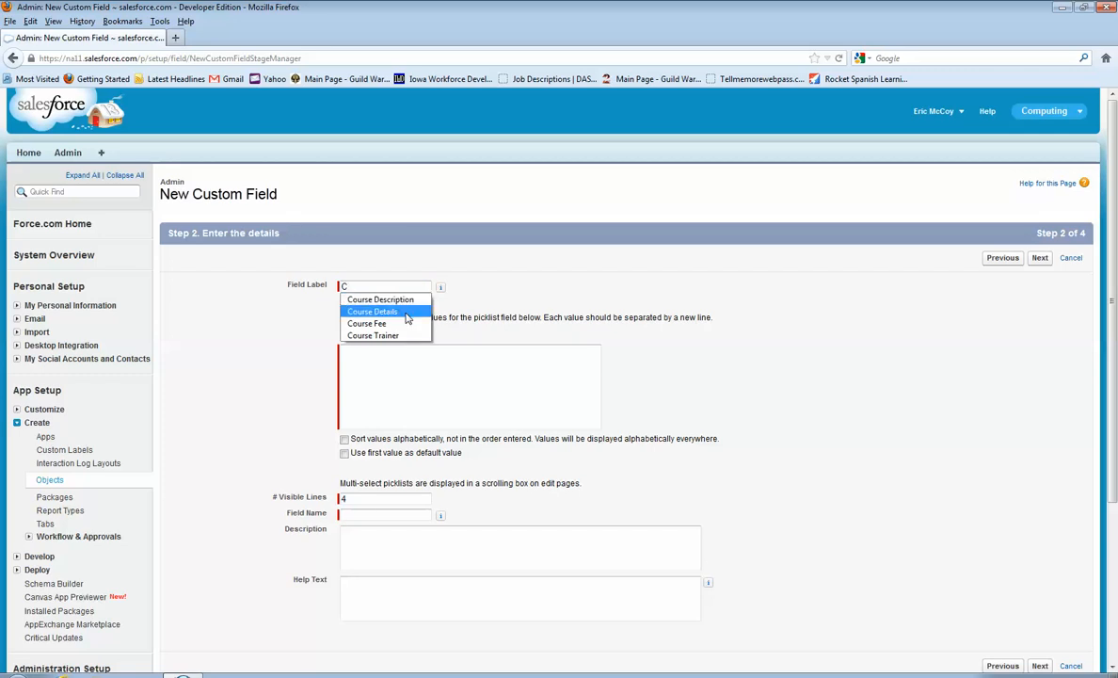
left_click(407, 316)
left_click(431, 380)
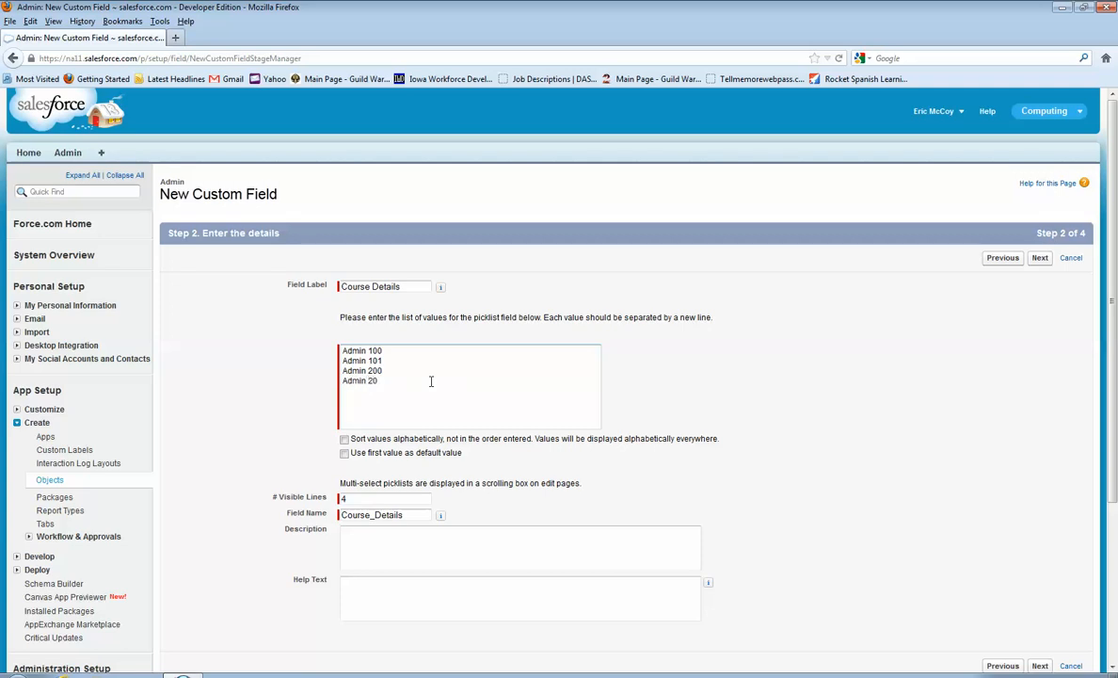
type("Admin 300")
scroll(431, 381, "down", 4)
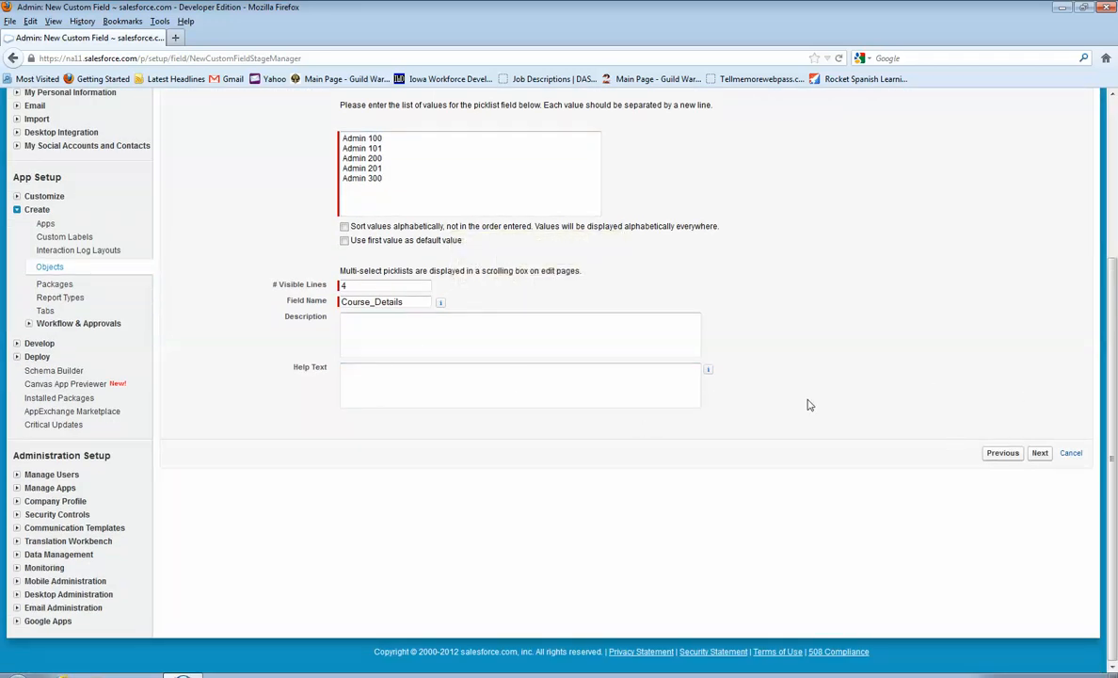
left_click(1041, 454)
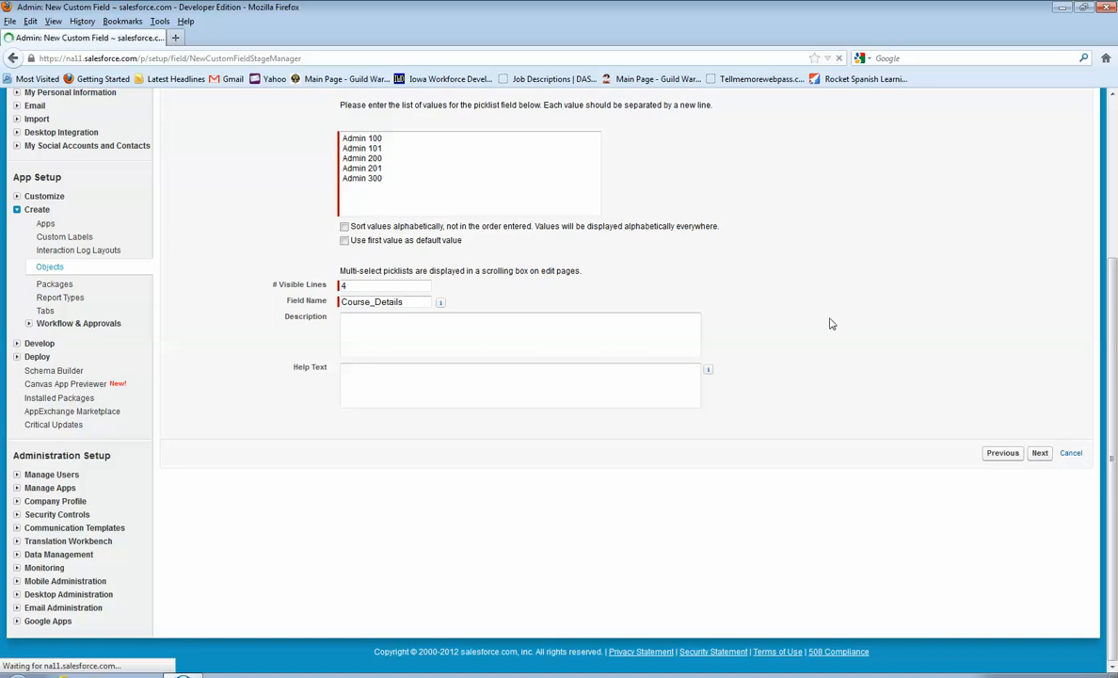
- Keep the default field-level security and Admin Layout for Course Details, and save it while starting another custom field
scroll(640, 264, "down", 2)
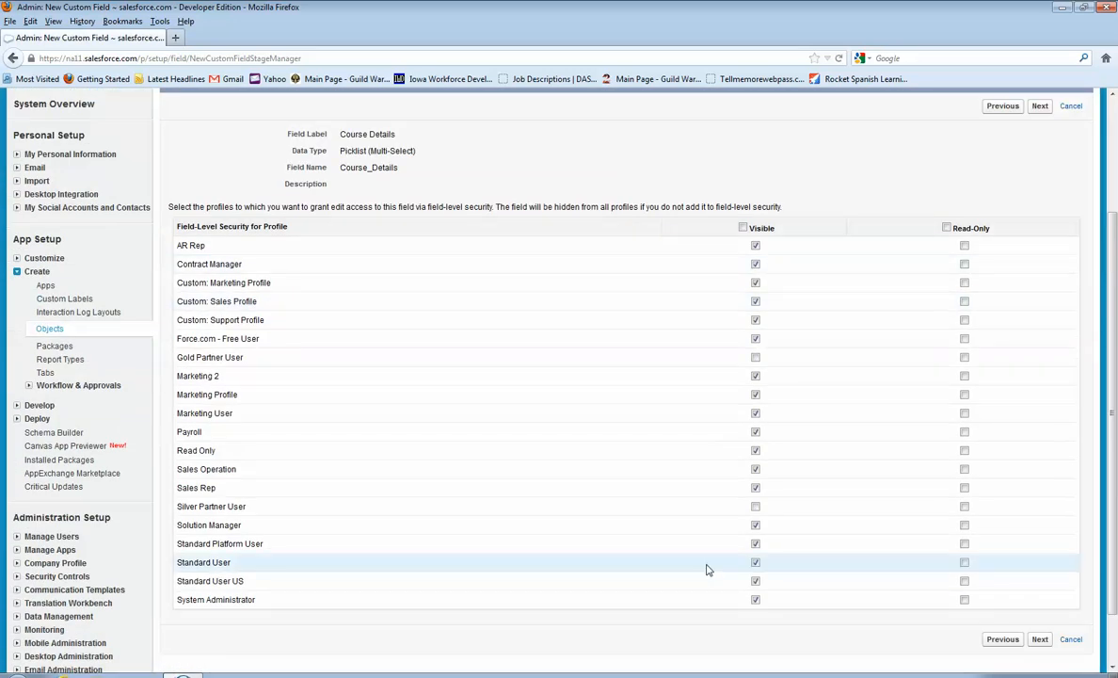
left_click(1041, 640)
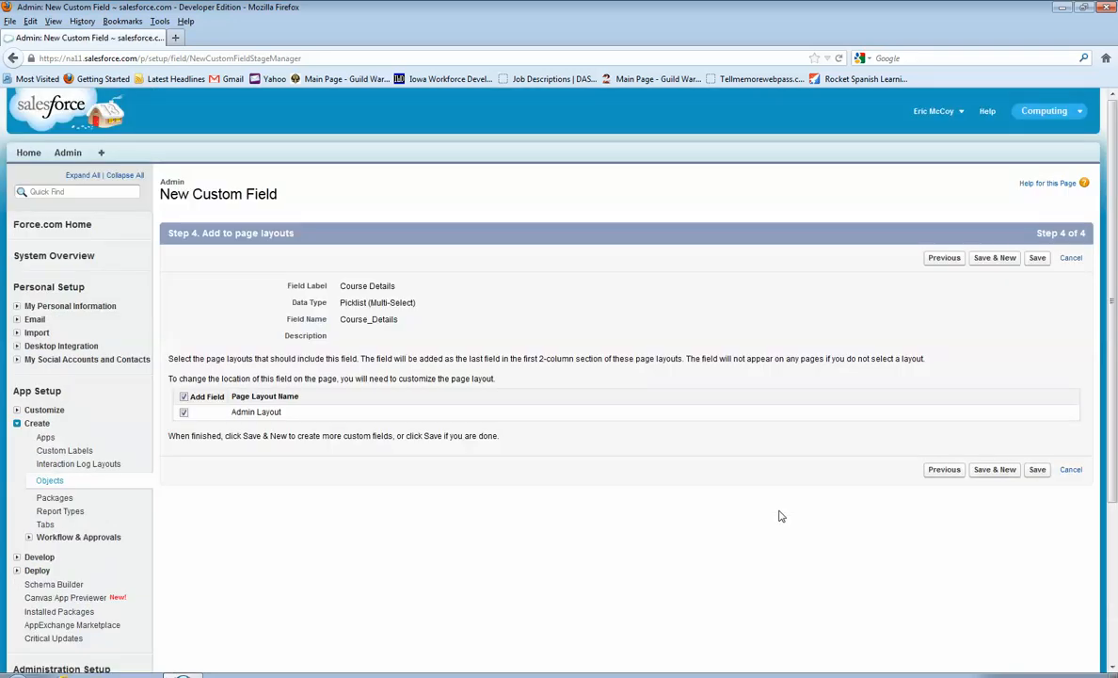
left_click(996, 470)
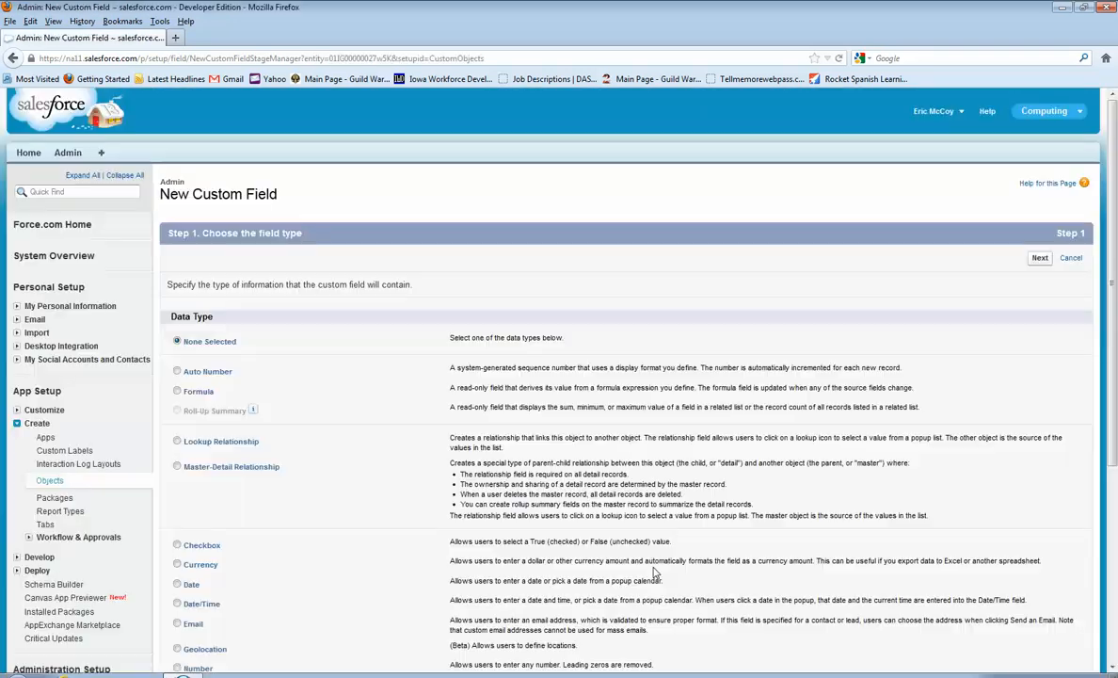
- Choose Currency as the data type of the third custom field and continue to its details
scroll(358, 456, "down", 3)
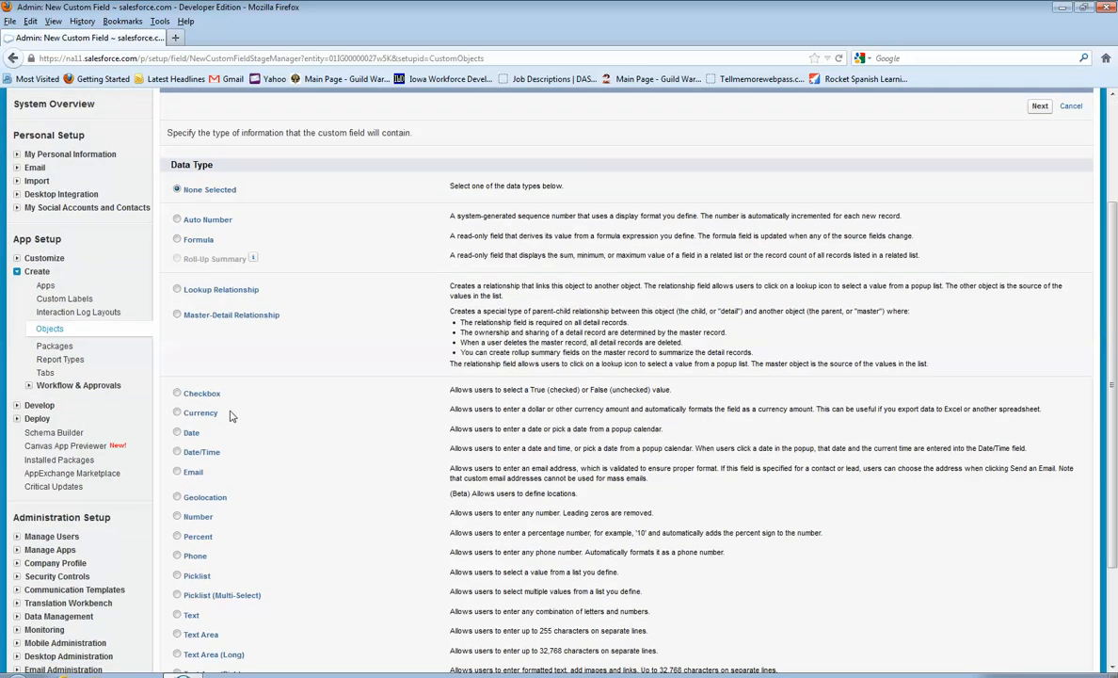
left_click(178, 413)
scroll(320, 442, "down", 3)
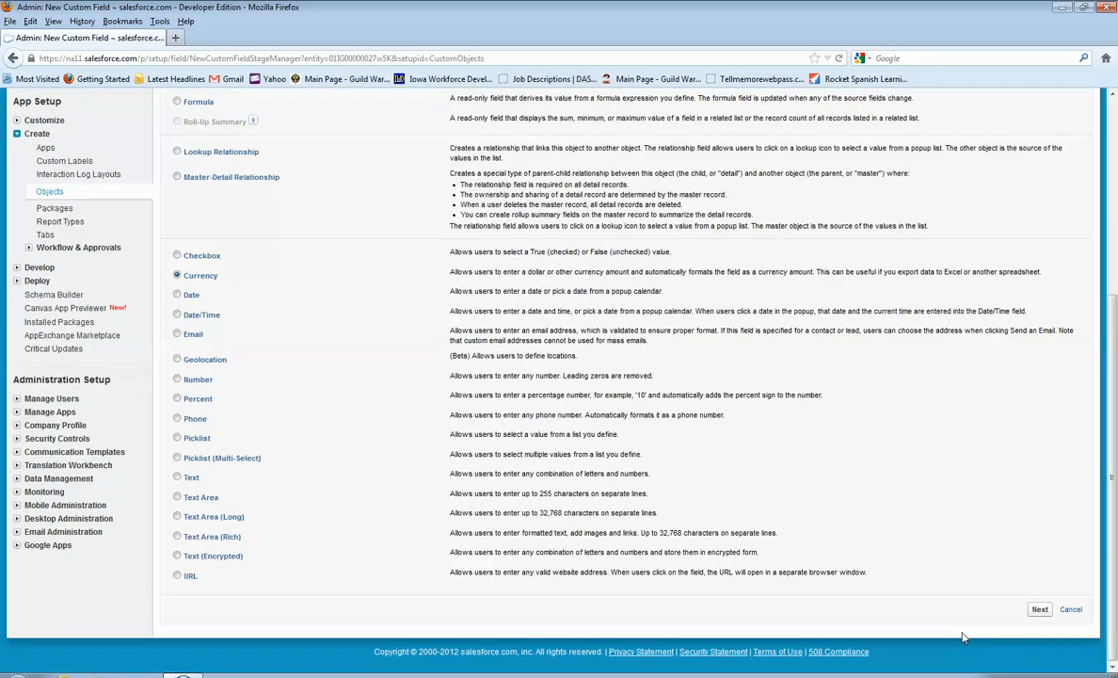
left_click(1040, 611)
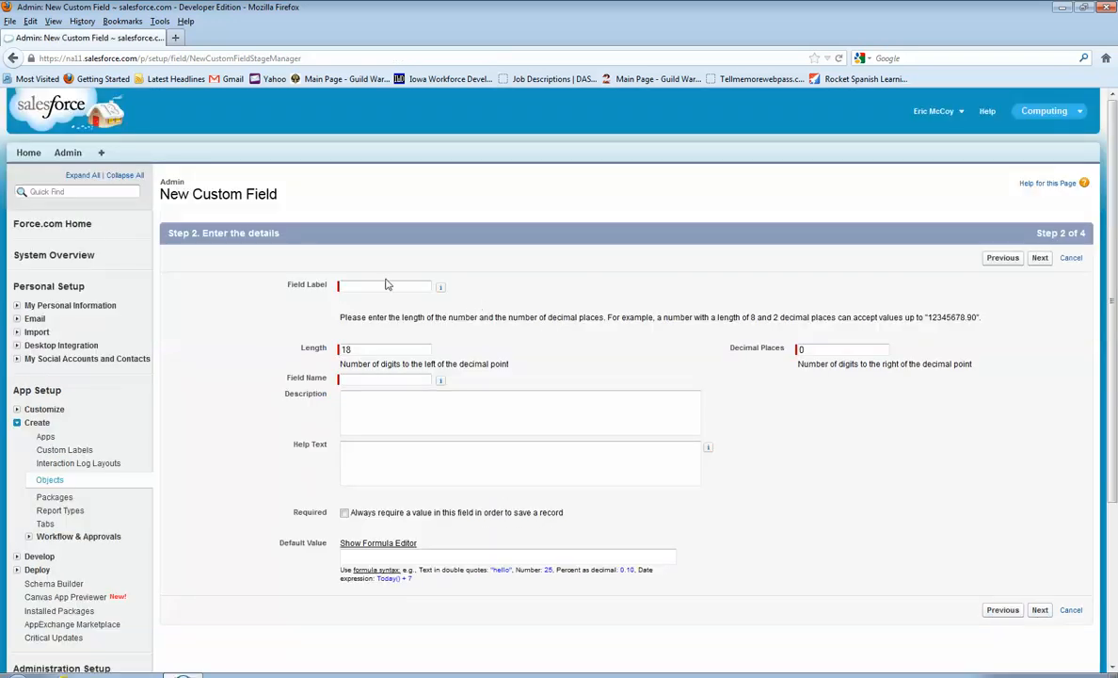
- Label the currency field Course Fee with field name Course_Fee_Admin, make a value always required, and continue to field-level security
left_click(364, 284)
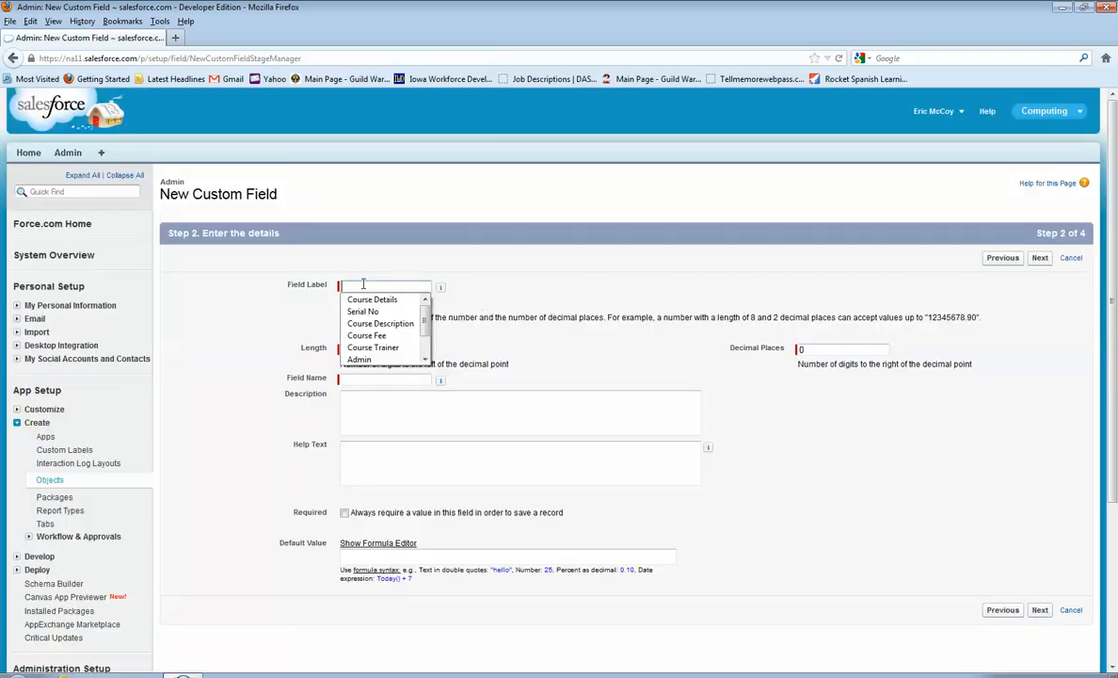
type("c")
left_click(376, 322)
left_click(371, 352)
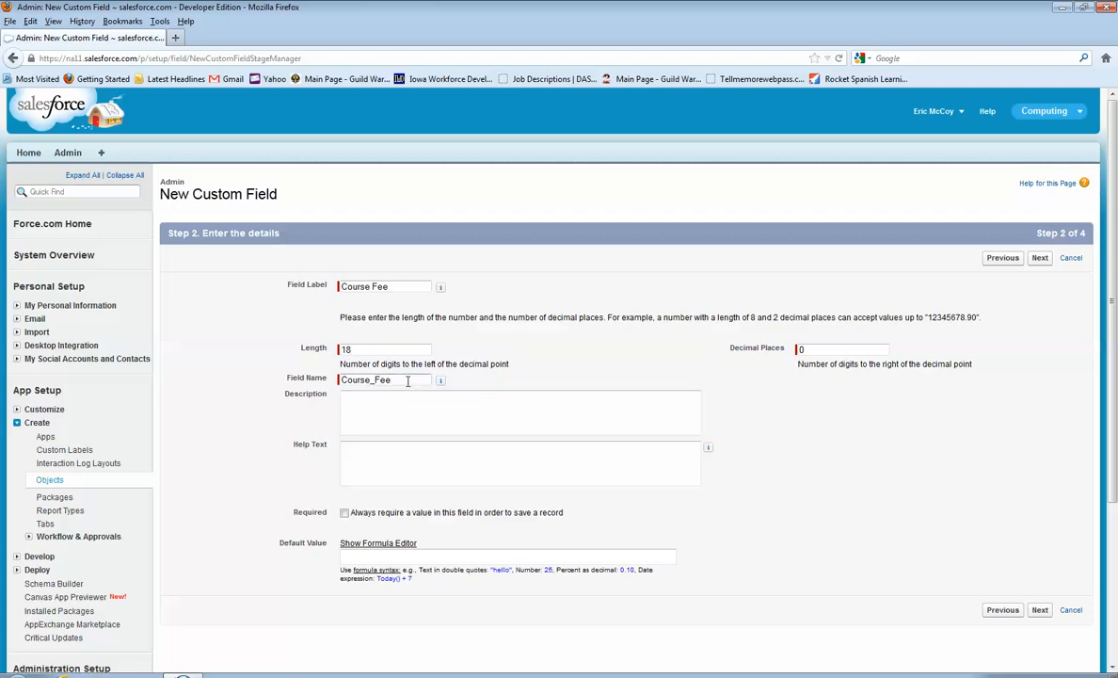
type("_Admin")
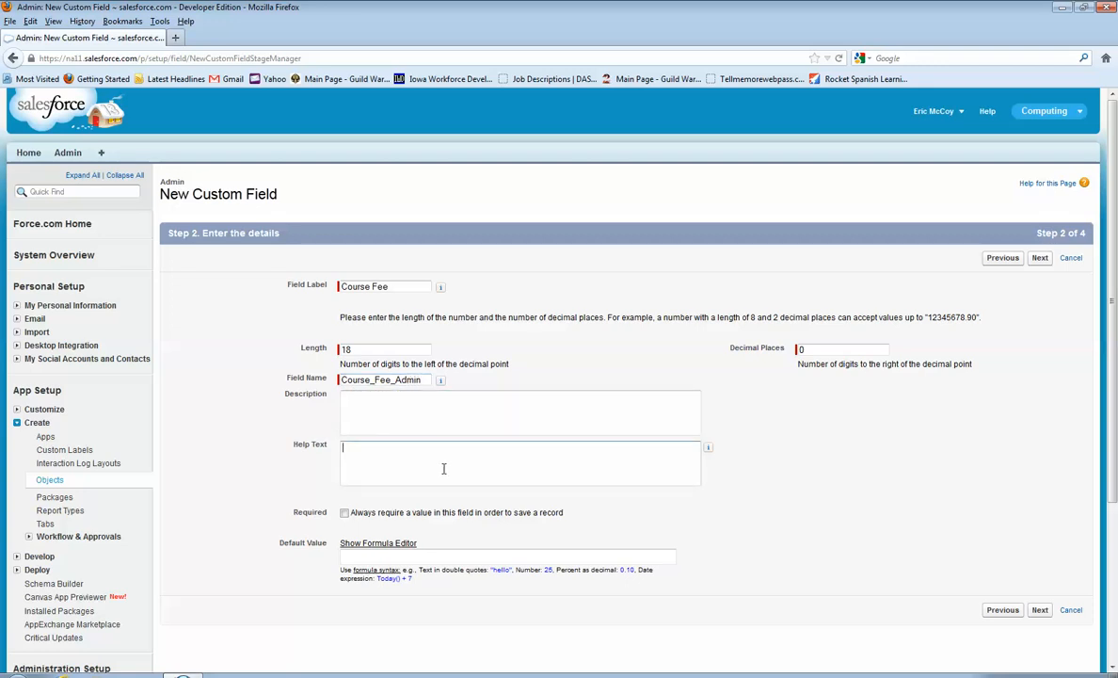
scroll(443, 468, "down", 1)
scroll(443, 468, "down", 2)
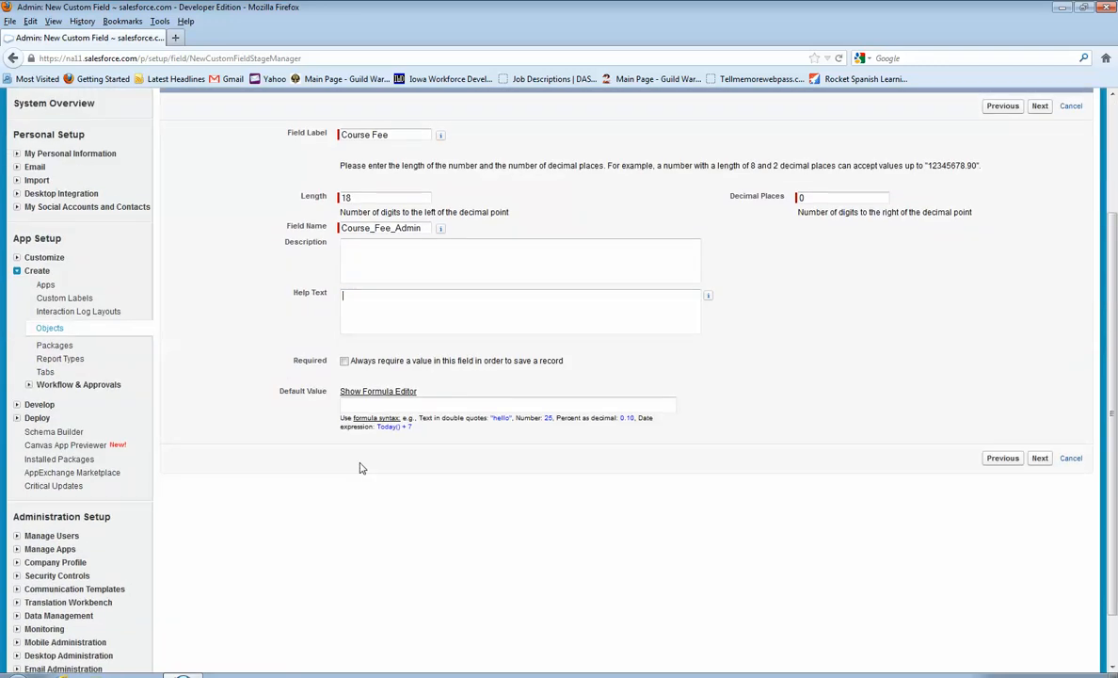
left_click(344, 362)
left_click(1046, 463)
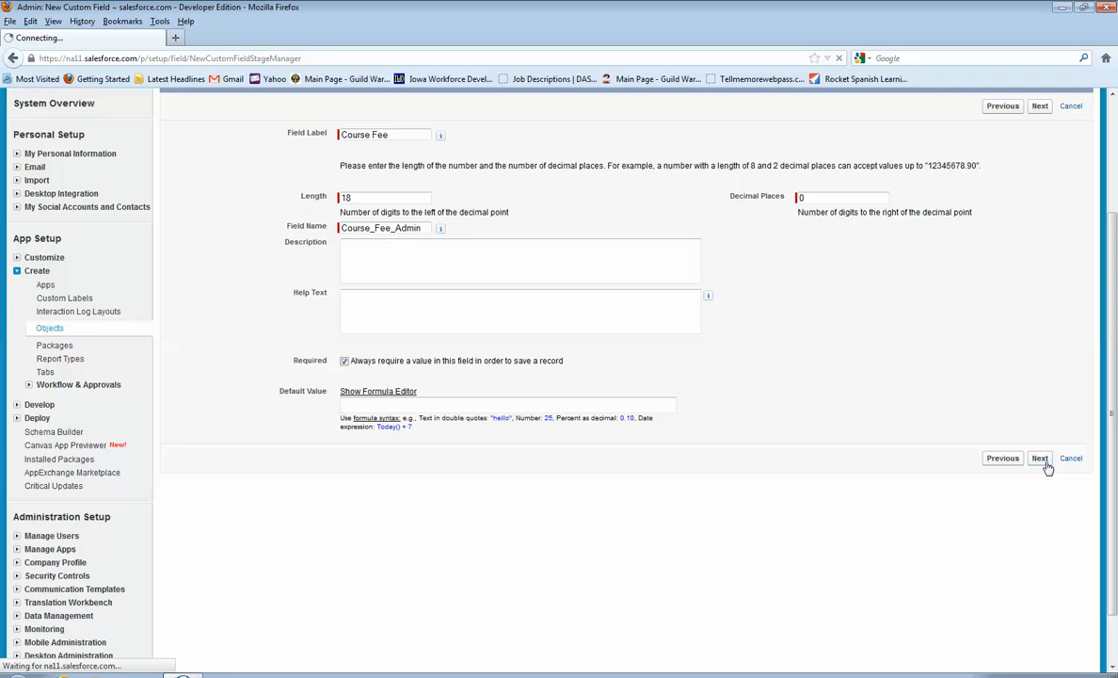
- Accept the field-level security and Admin Layout for Course Fee, and save it while starting another custom field
scroll(646, 433, "down", 5)
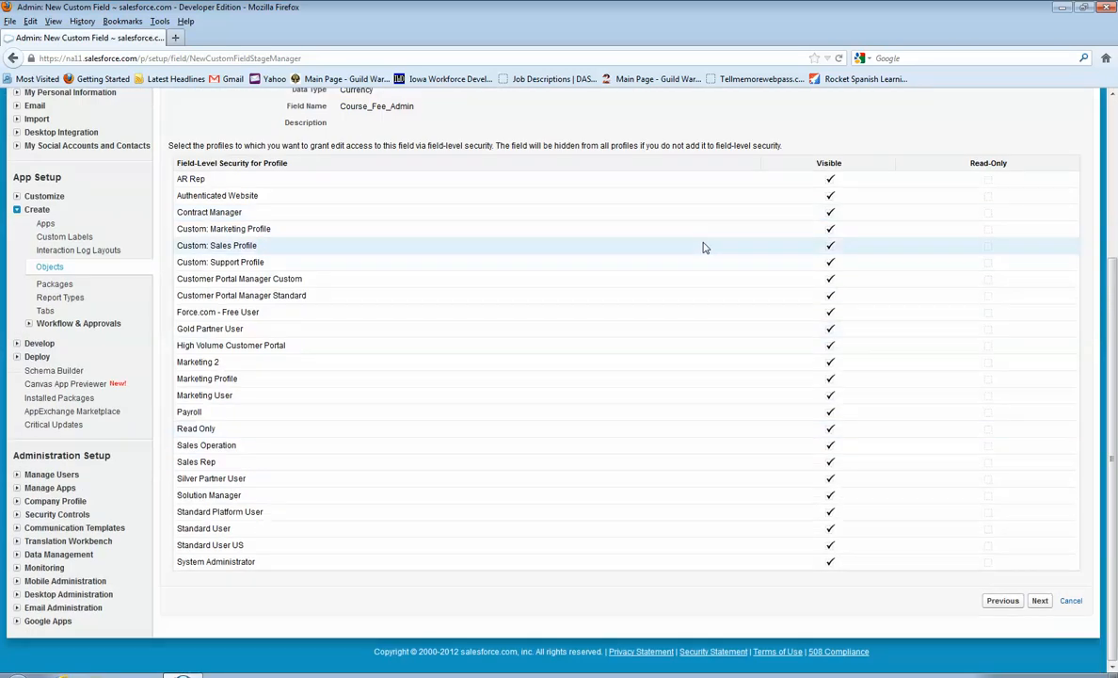
left_click(1041, 603)
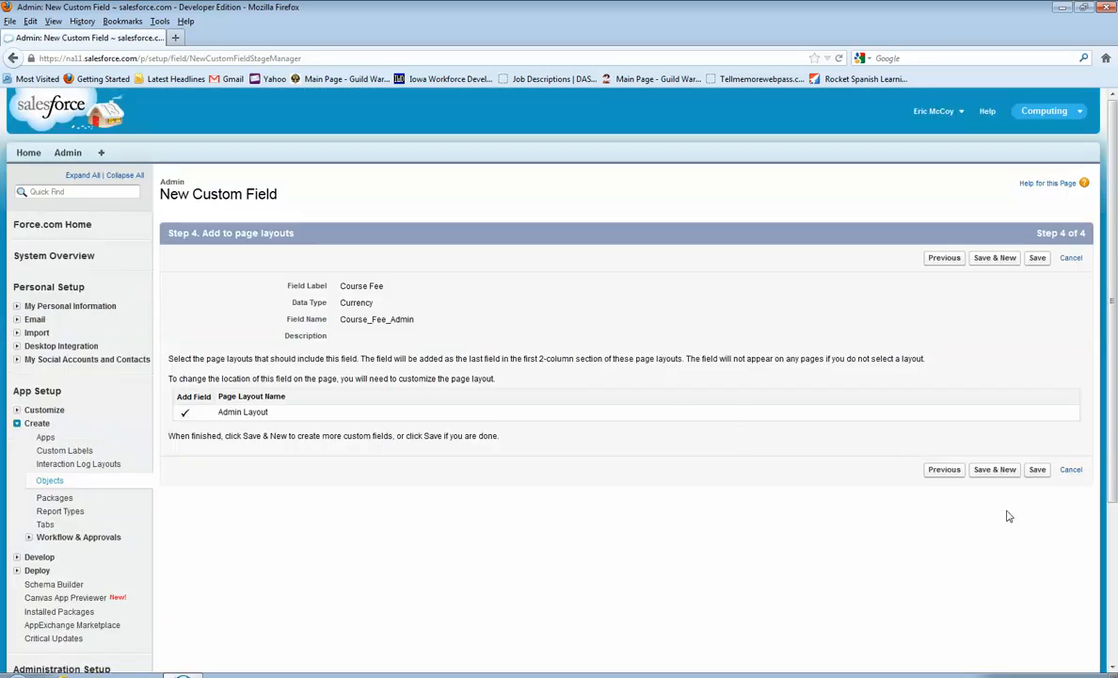
left_click(1000, 473)
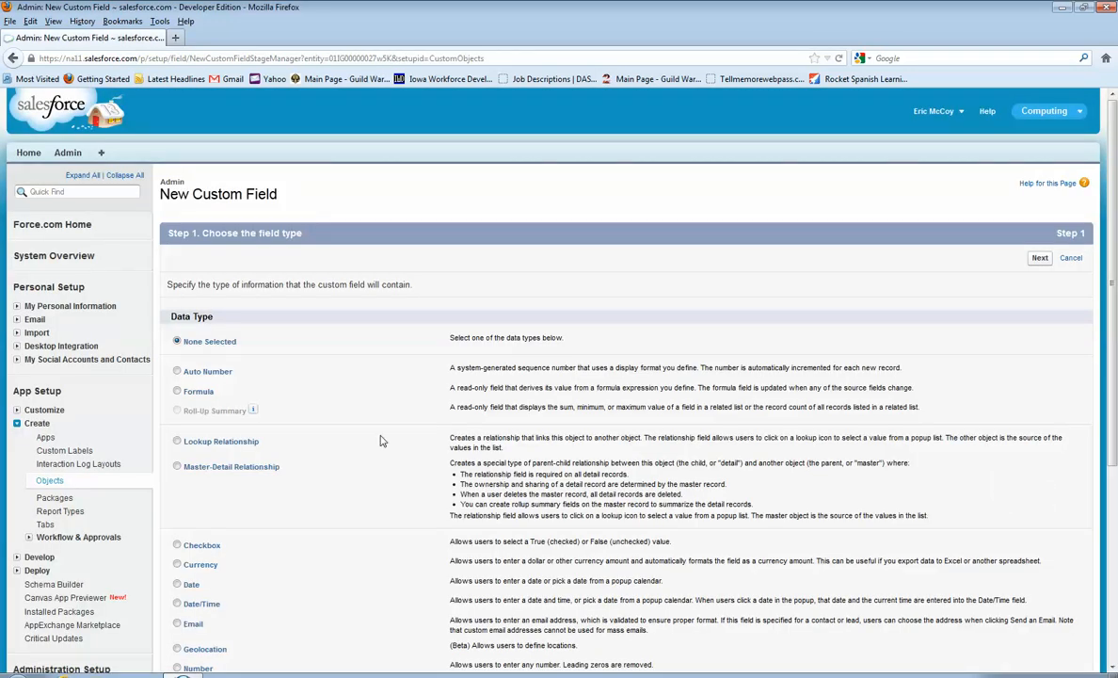
- Choose Text Area (Long) as the data type of the fourth custom field and continue to its details
scroll(381, 440, "down", 3)
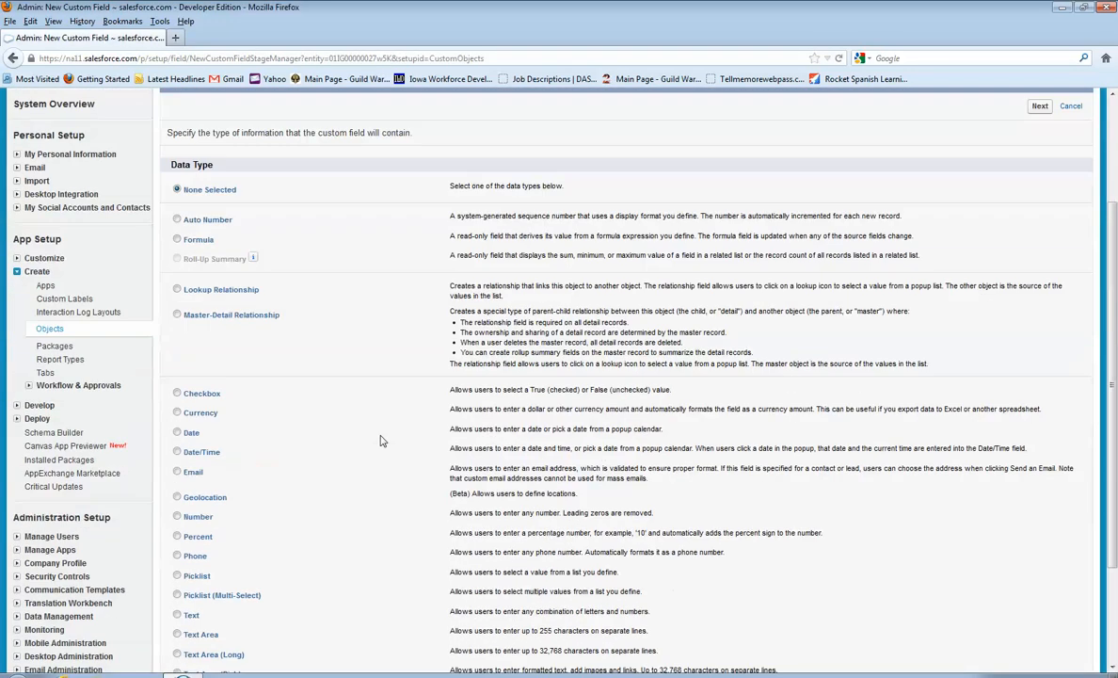
scroll(381, 440, "down", 3)
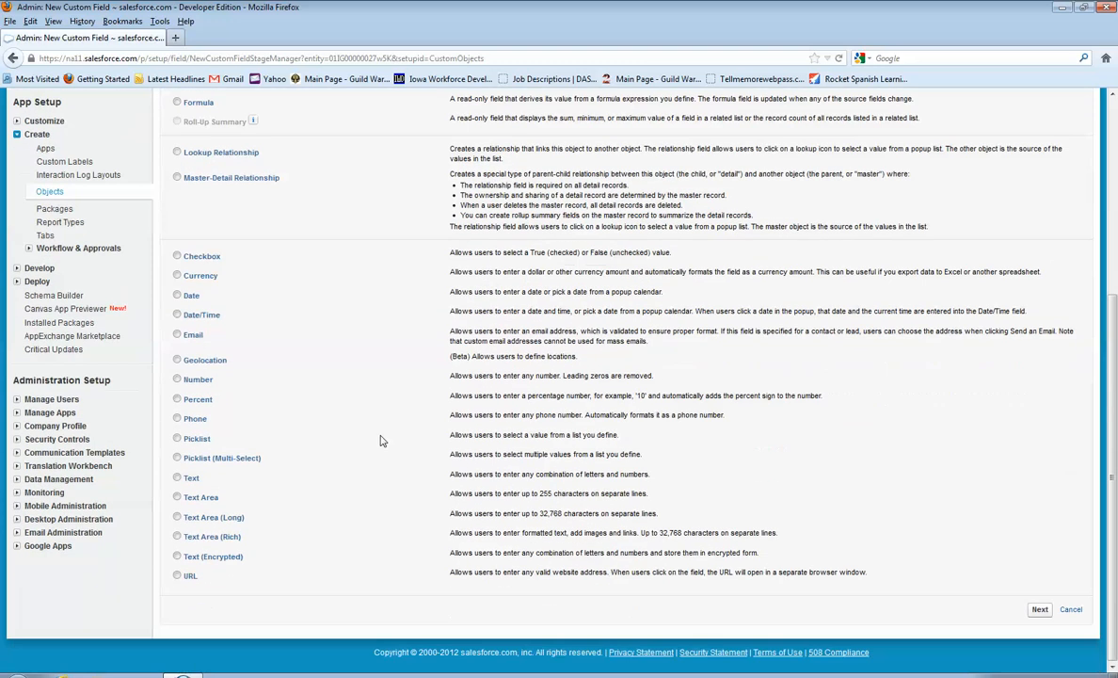
left_click(177, 516)
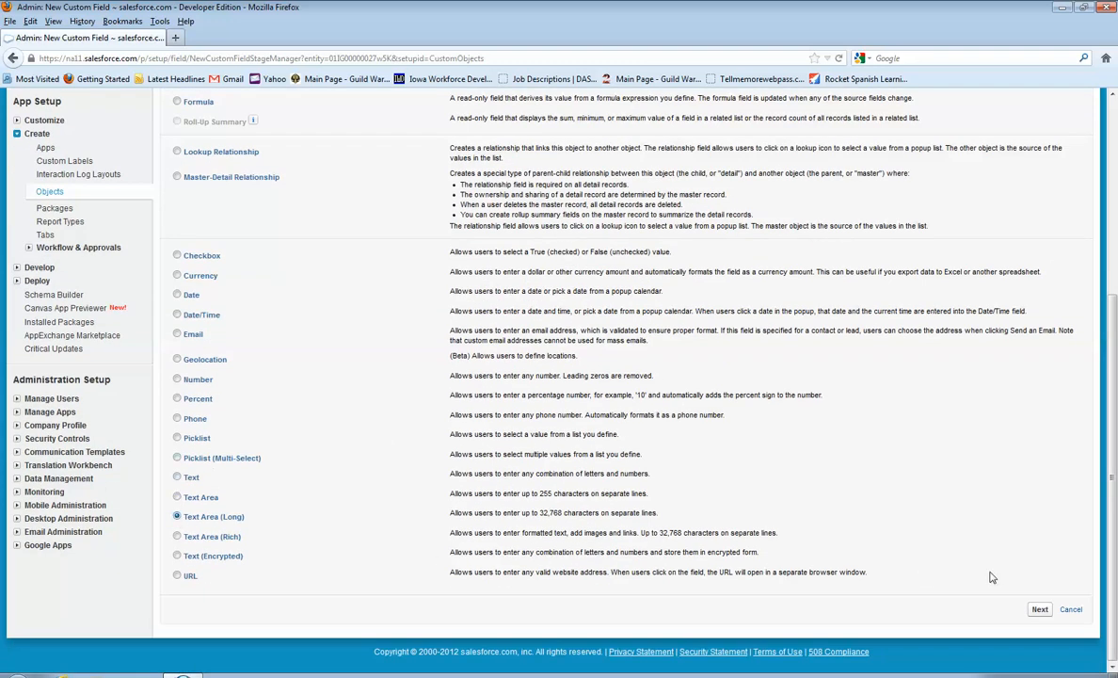
left_click(1040, 611)
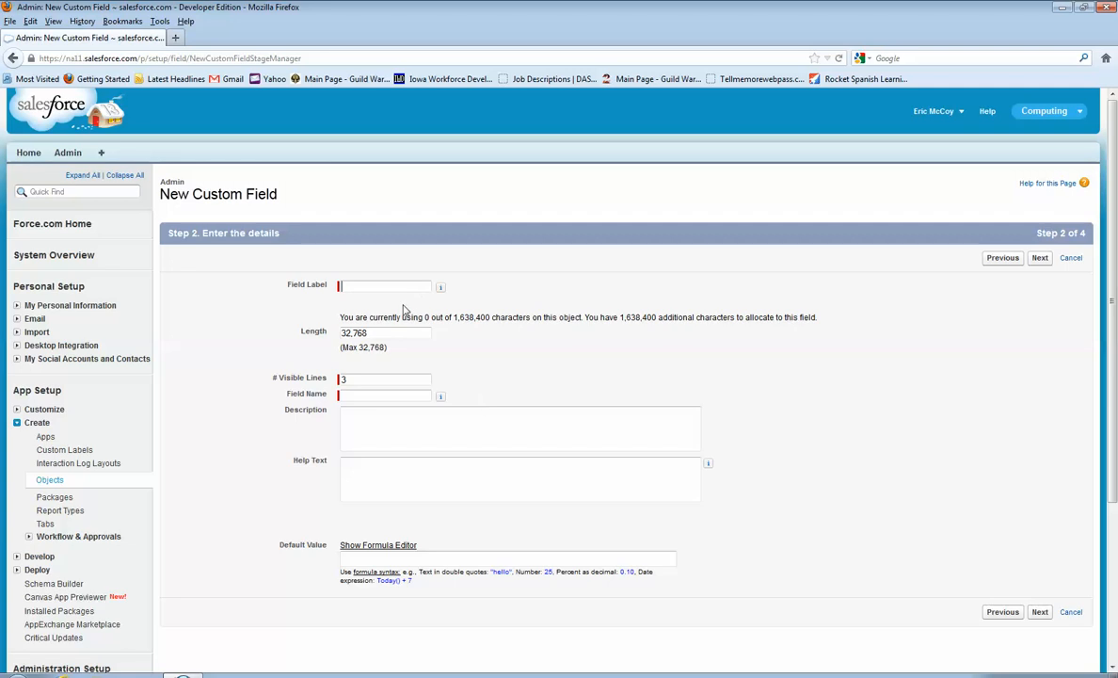
- Label the long text field Course Description with field name Course_Description_Admin, and continue to field-level security
type("C")
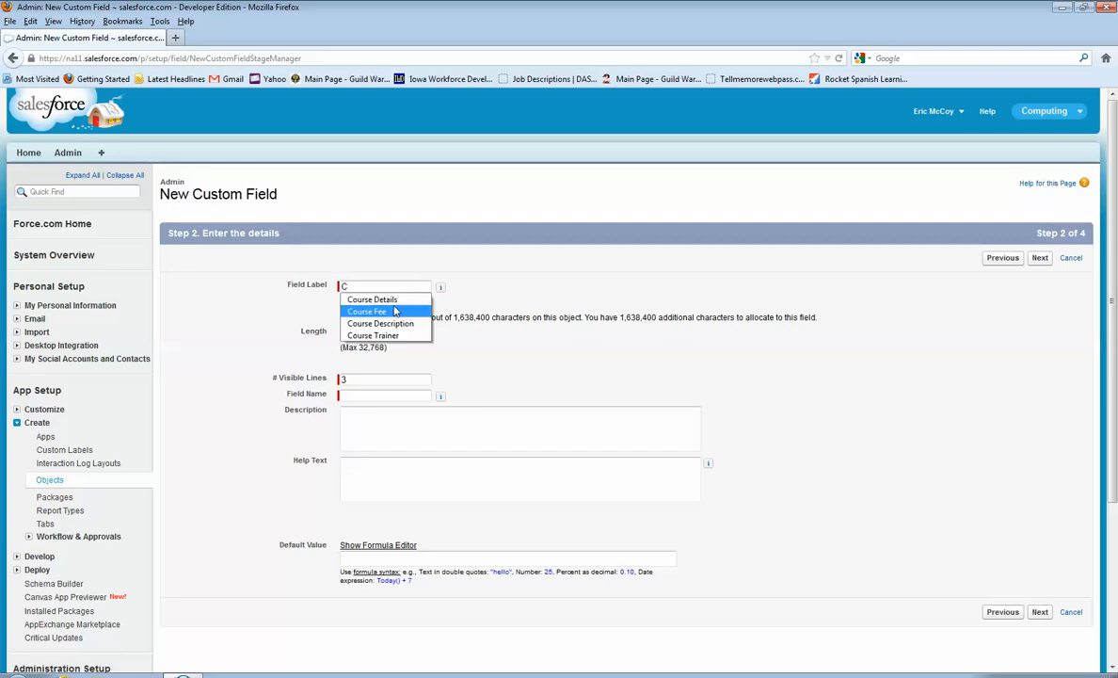
left_click(380, 323)
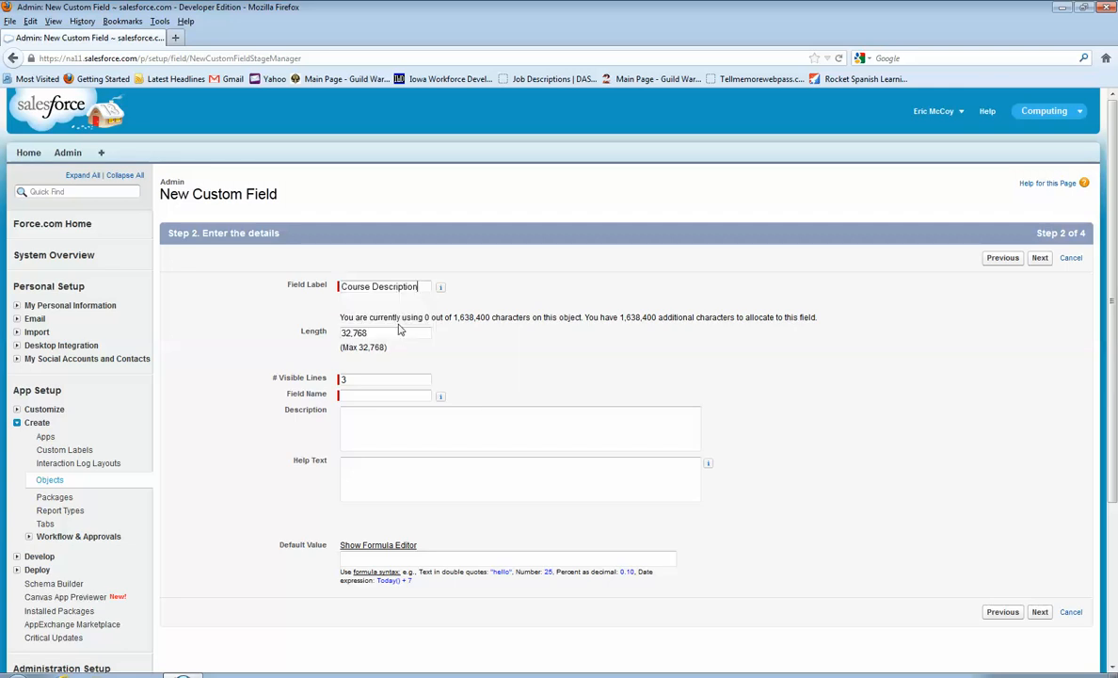
left_click(377, 397)
type("_admin")
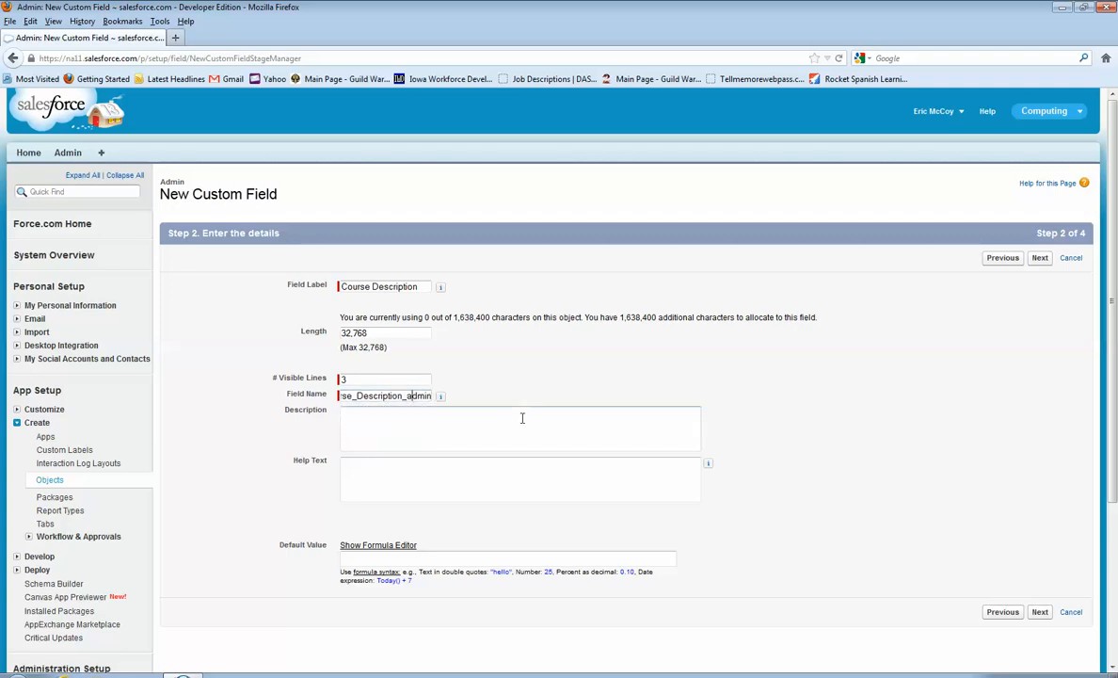
key("BackSpace")
type("A")
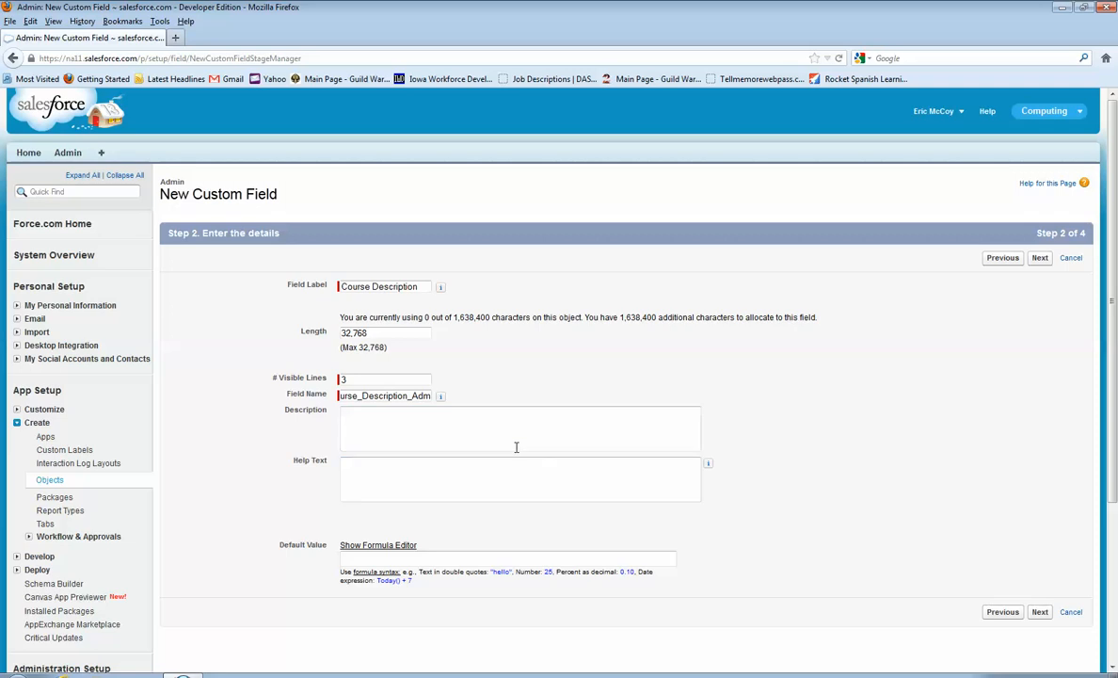
left_click(1039, 612)
- Accept the default field-level security and Admin Layout for Course Description, and save it while starting another custom field
scroll(875, 489, "down", 1)
scroll(875, 489, "down", 2)
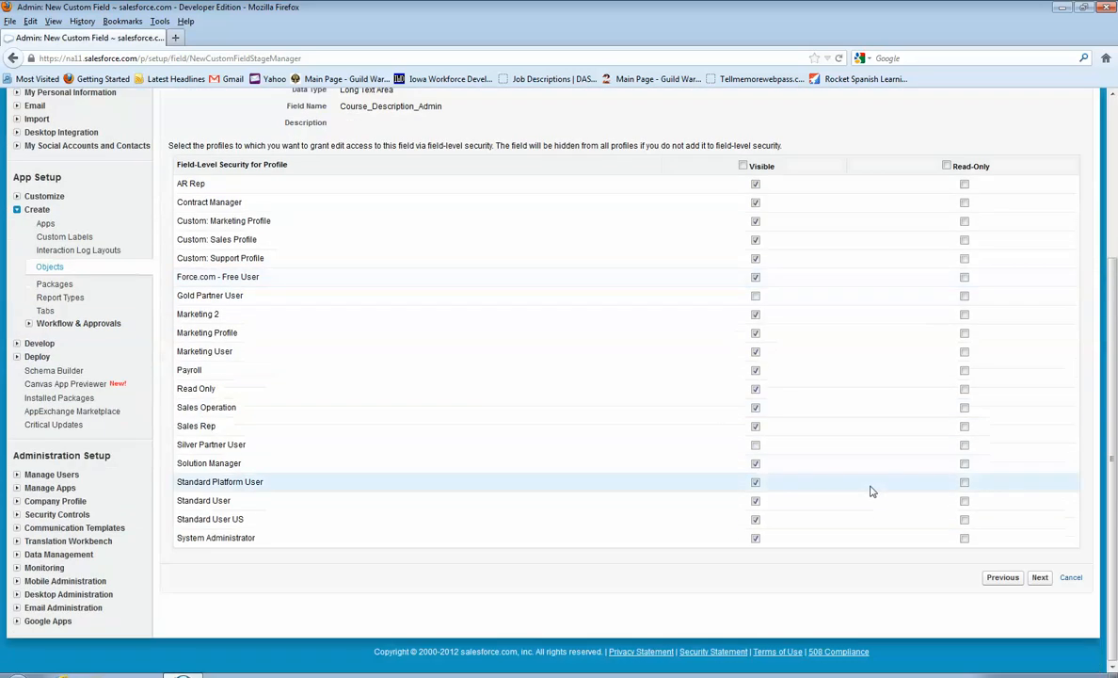
left_click(1043, 579)
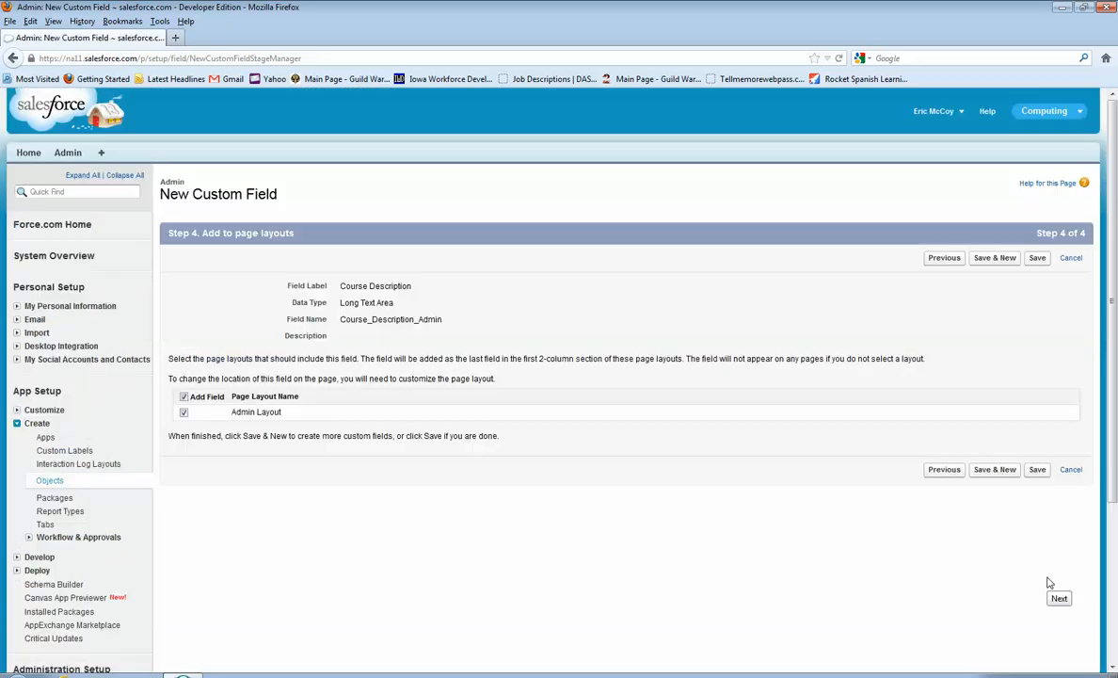
left_click(996, 469)
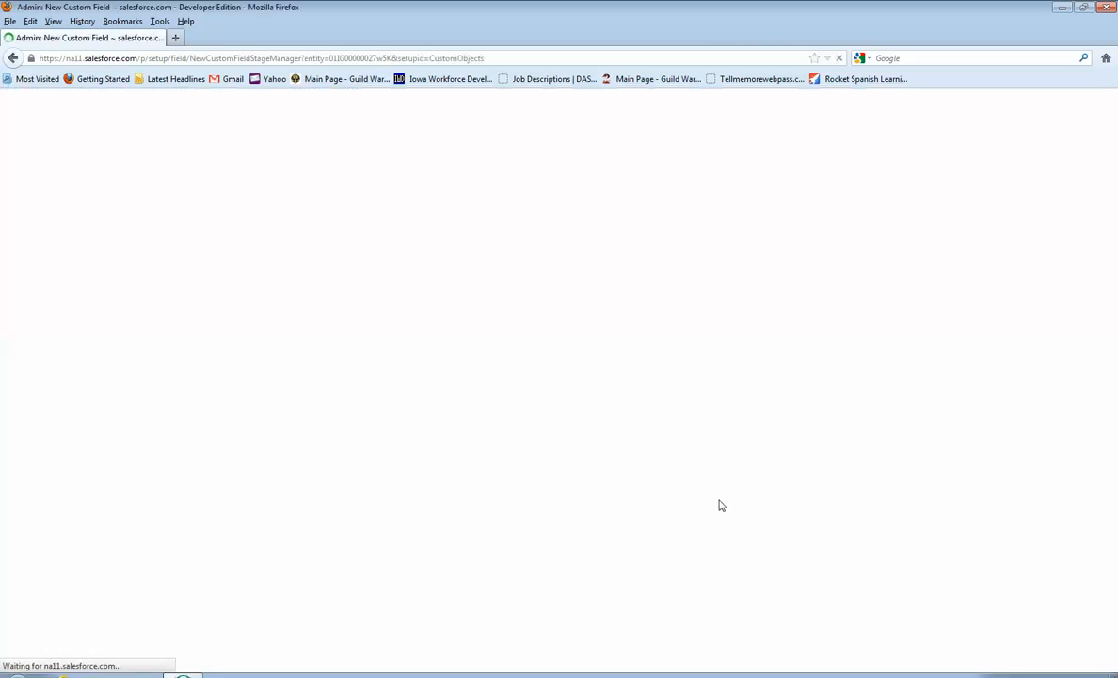
- Choose Picklist as the data type of the fifth custom field and continue to its details
scroll(379, 367, "down", 4)
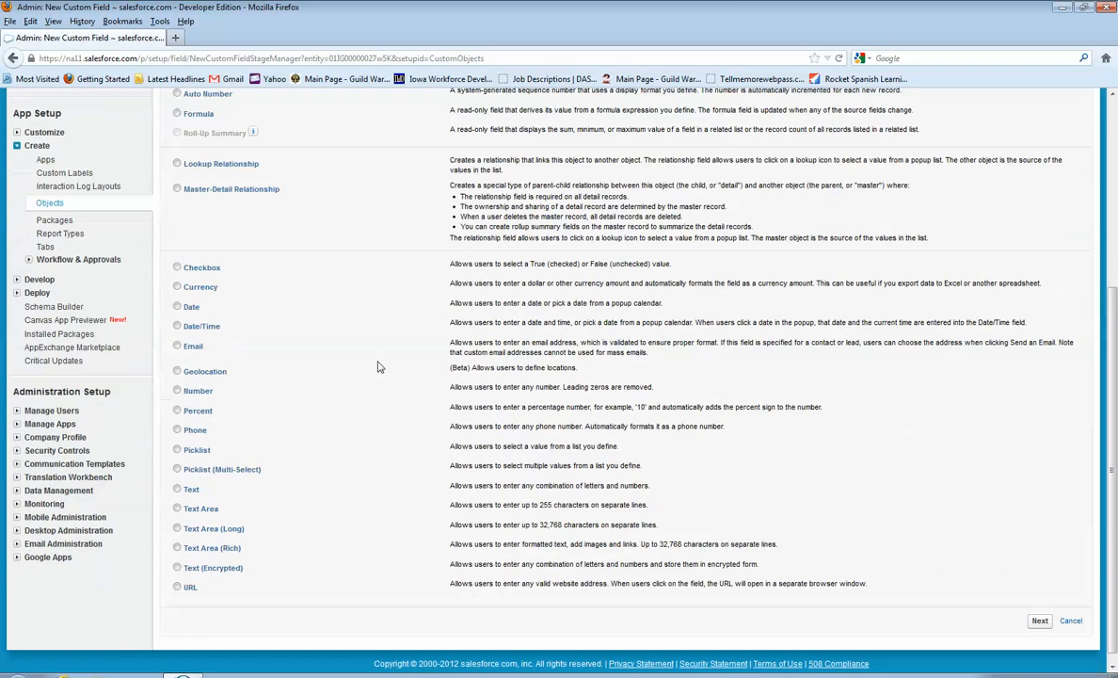
left_click(177, 439)
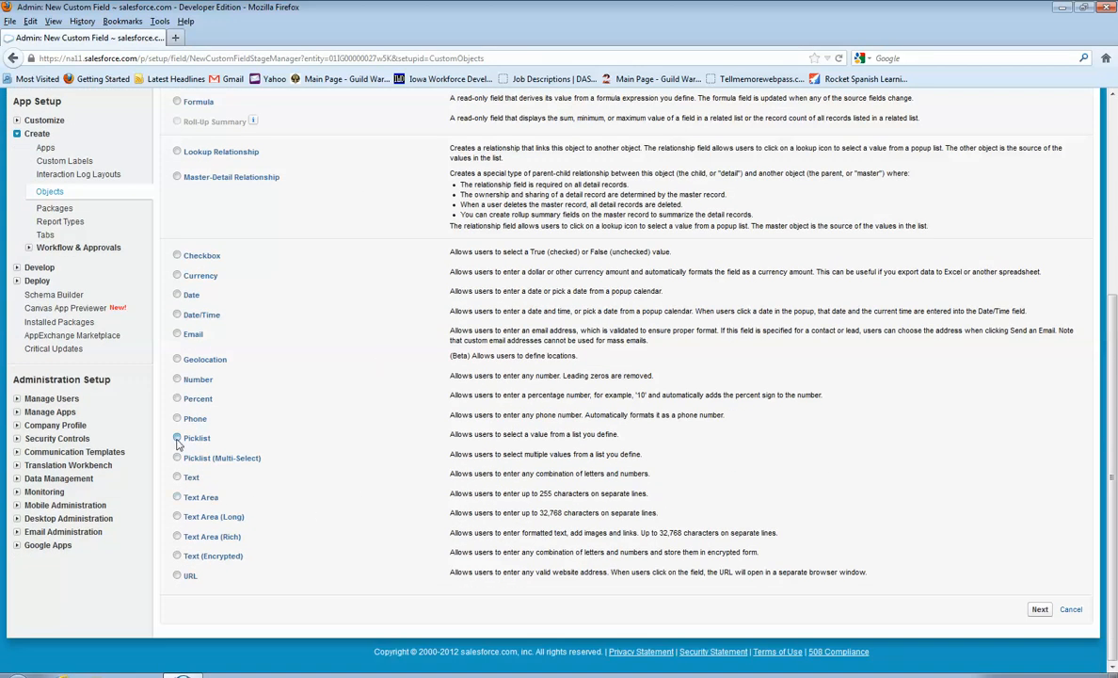
left_click(1038, 611)
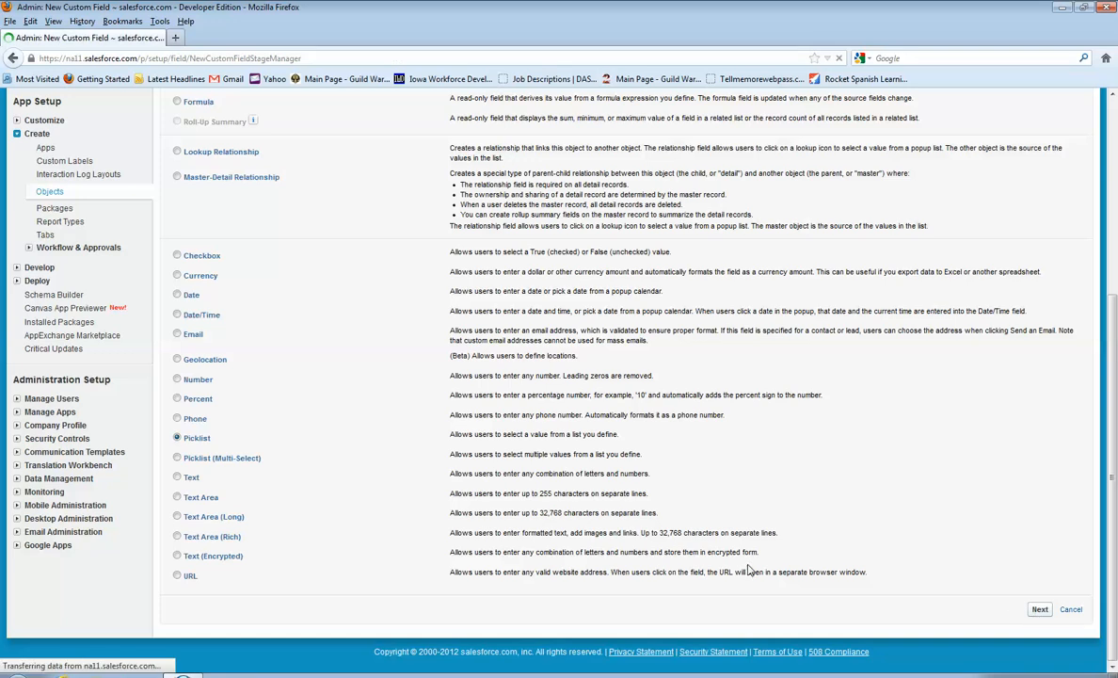
- Label the picklist field Course Trainer
left_click(399, 287)
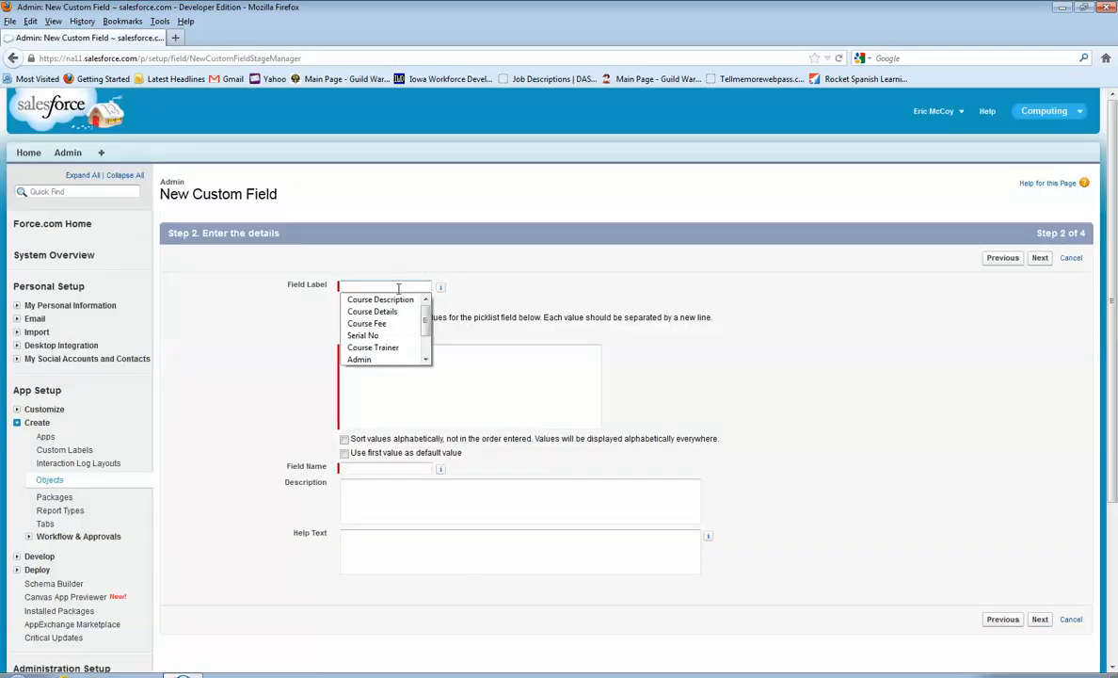
type("C")
left_click(375, 331)
- Enter five trainers' first names as picklist values, one per line, sort them alphabetically, and continue to field-level security
left_click(462, 362)
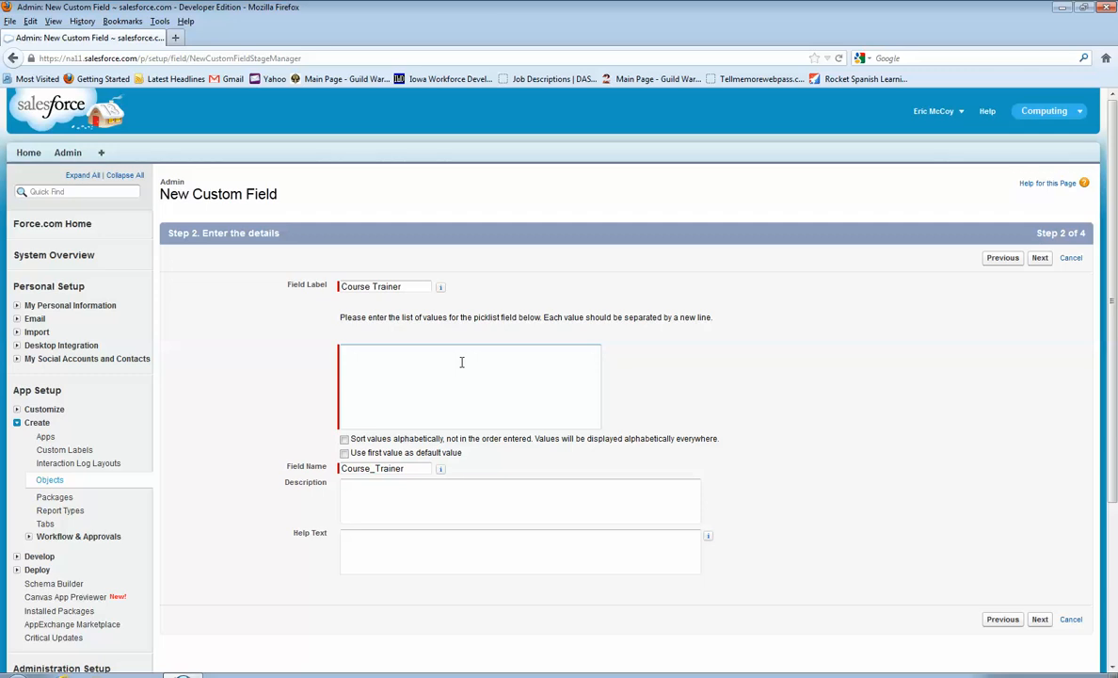
type("Joe")
type("Jim ")
type("Ha")
type("rry")
key("Return")
type("Sally")
key("Return")
type("Sara")
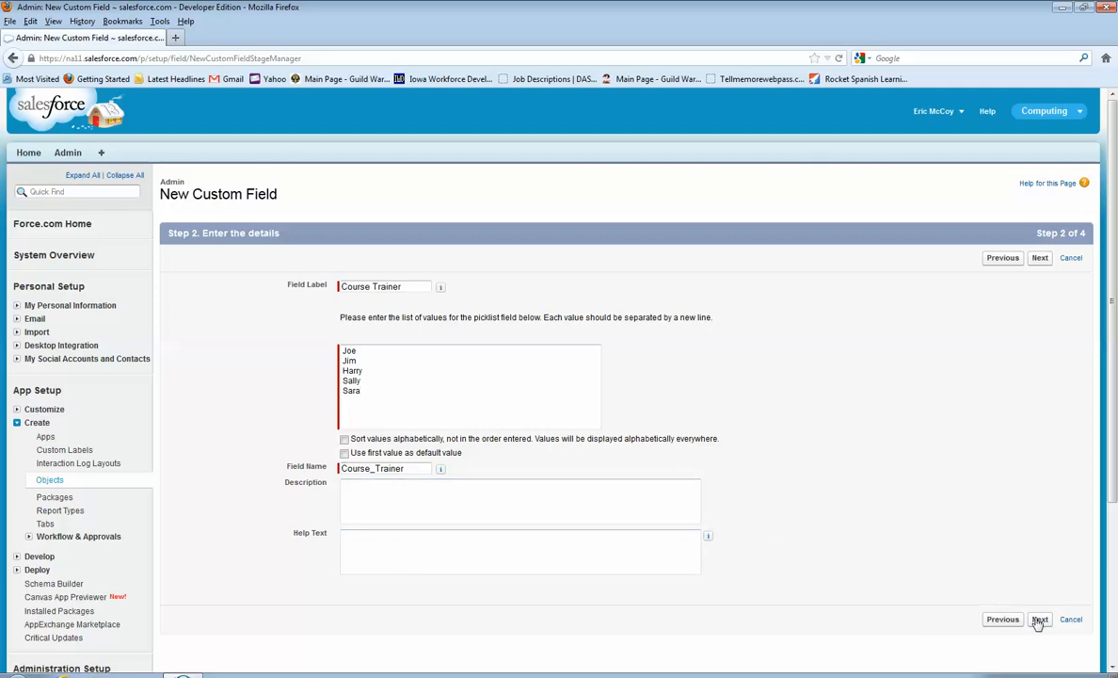
left_click(344, 439)
left_click(1041, 619)
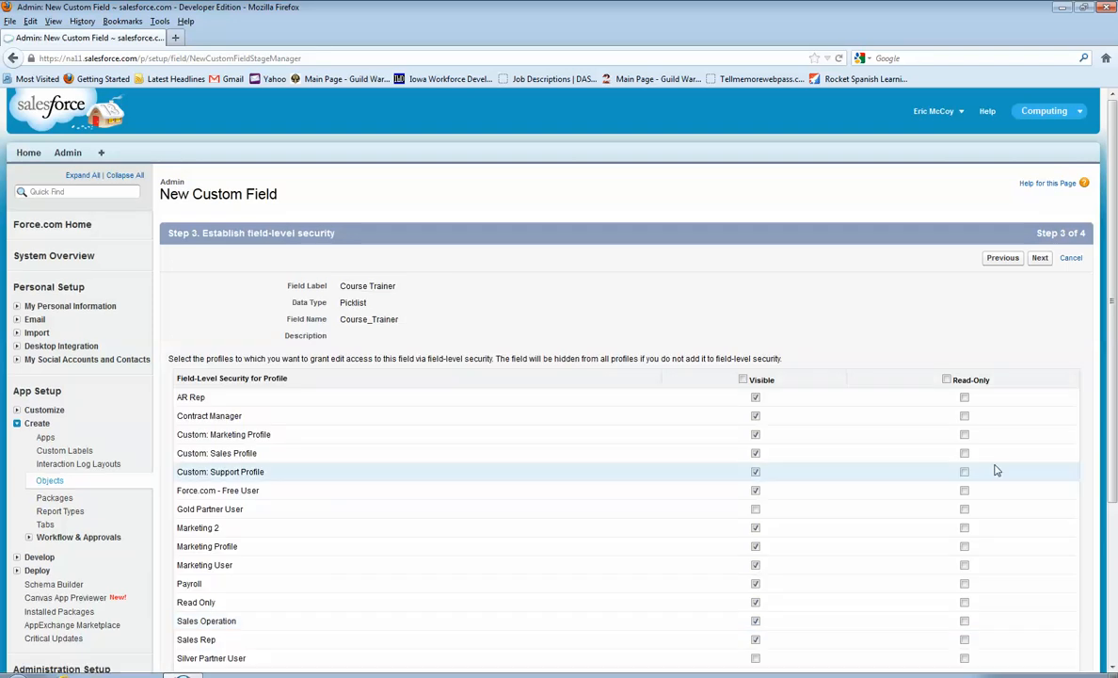
- Accept the default field-level security and Admin Layout for Course Trainer, and save the field without starting another
scroll(1041, 603, "down", 5)
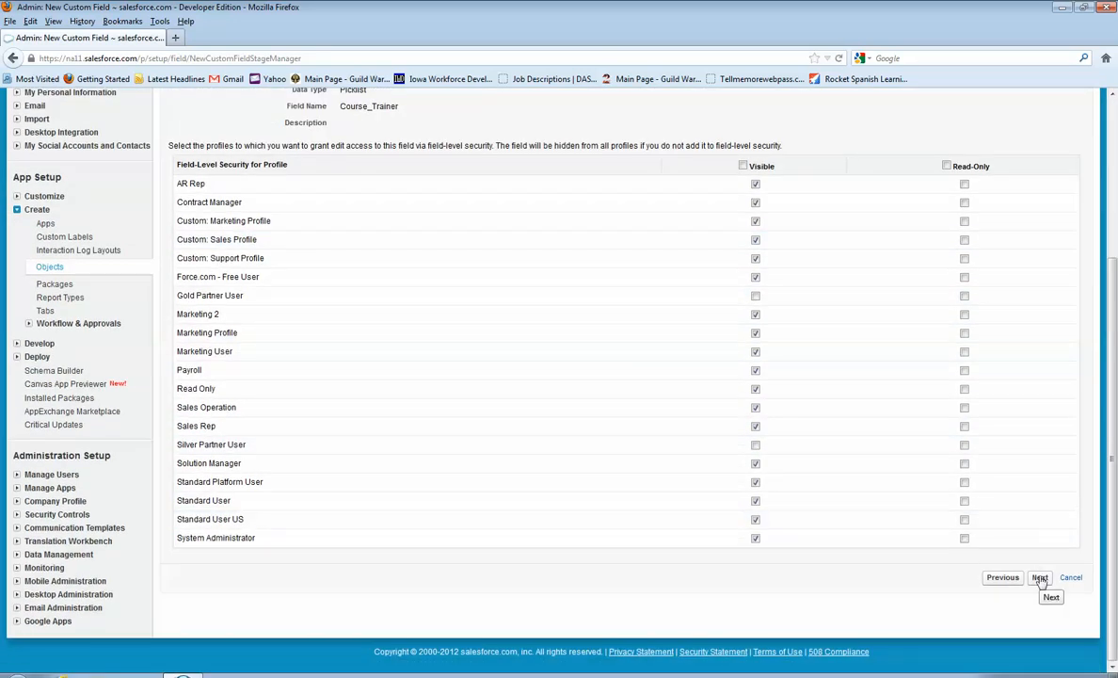
left_click(1040, 578)
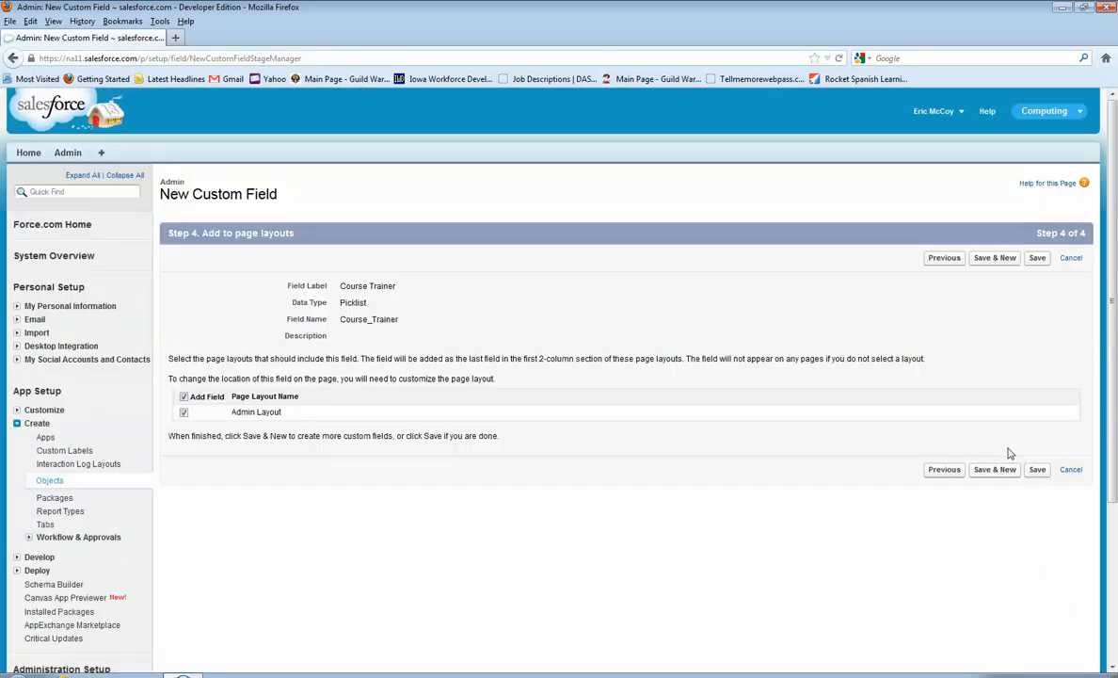
left_click(1039, 472)
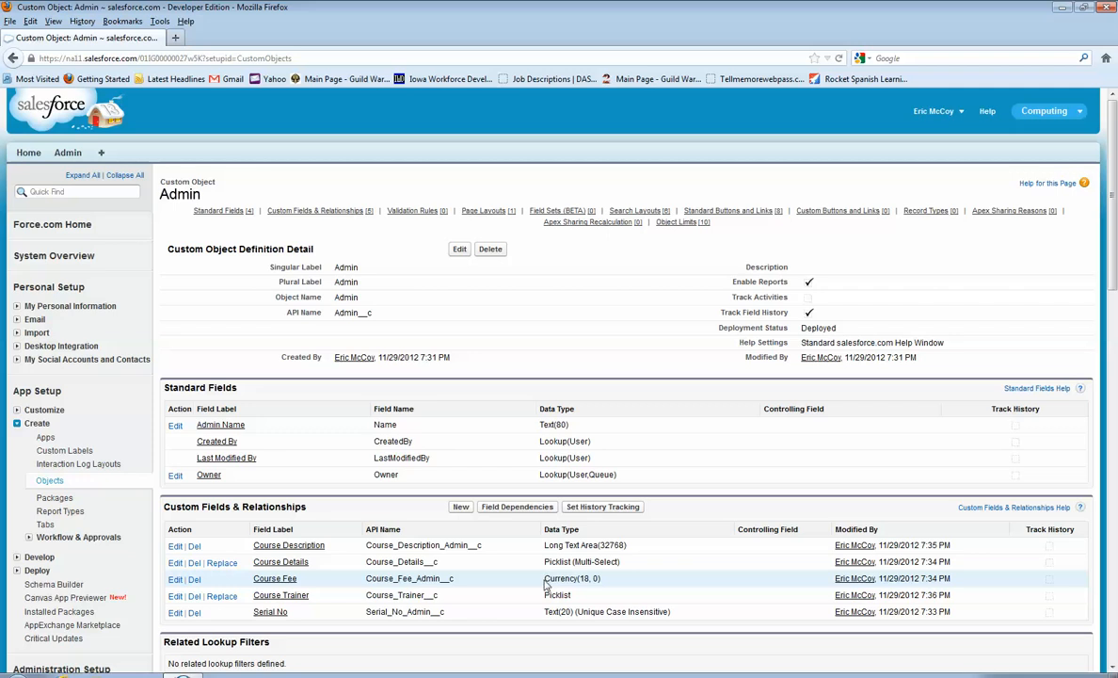
- Return to the list of custom objects and start a new custom object labelled Training
scroll(543, 583, "down", 2)
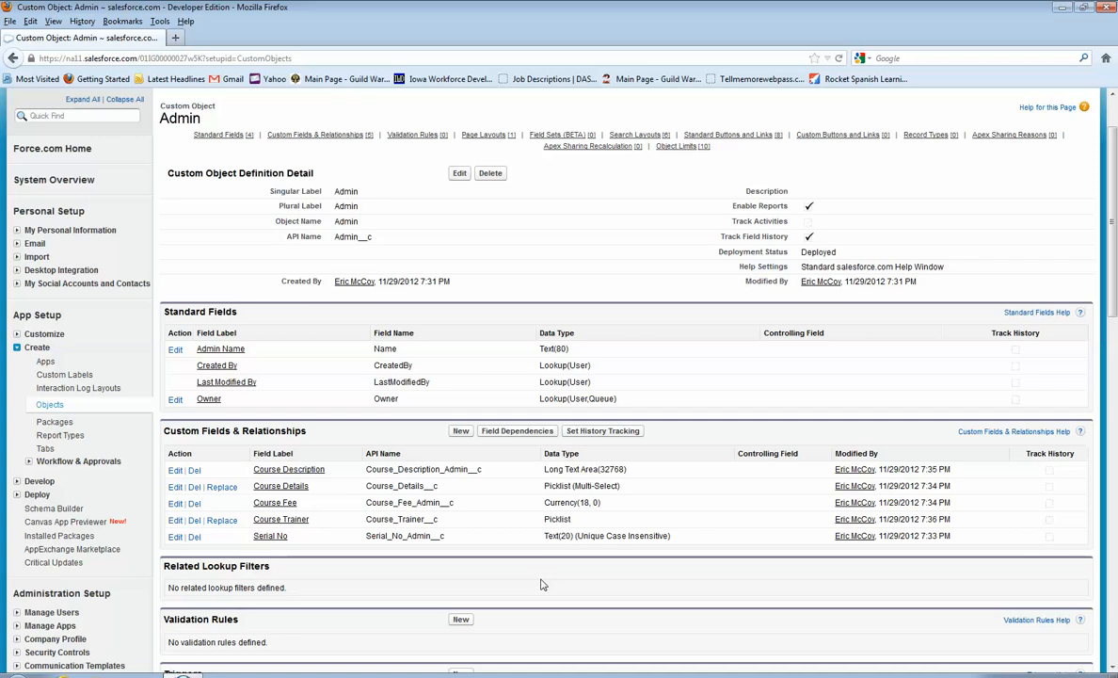
left_click(42, 406)
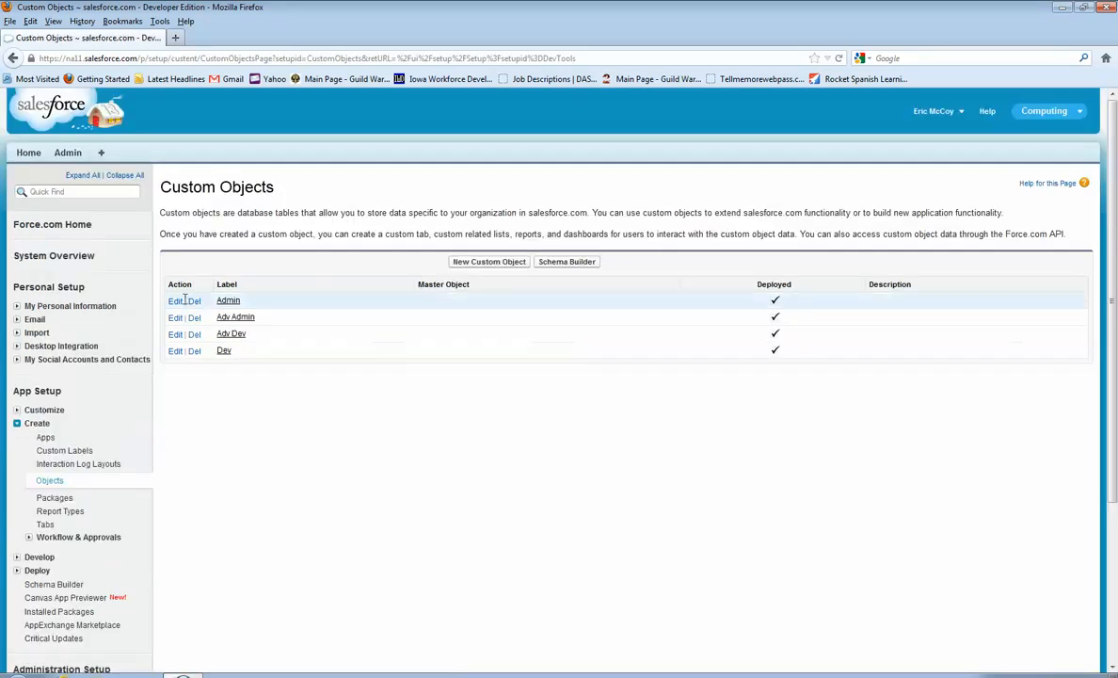
left_click(475, 261)
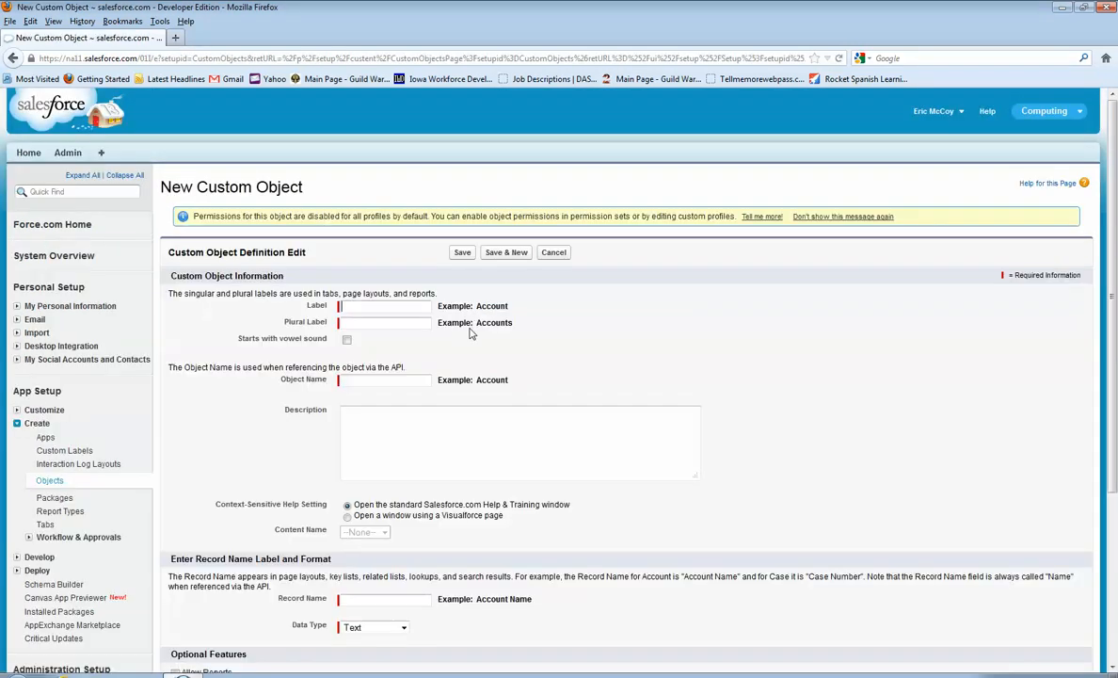
type("Training")
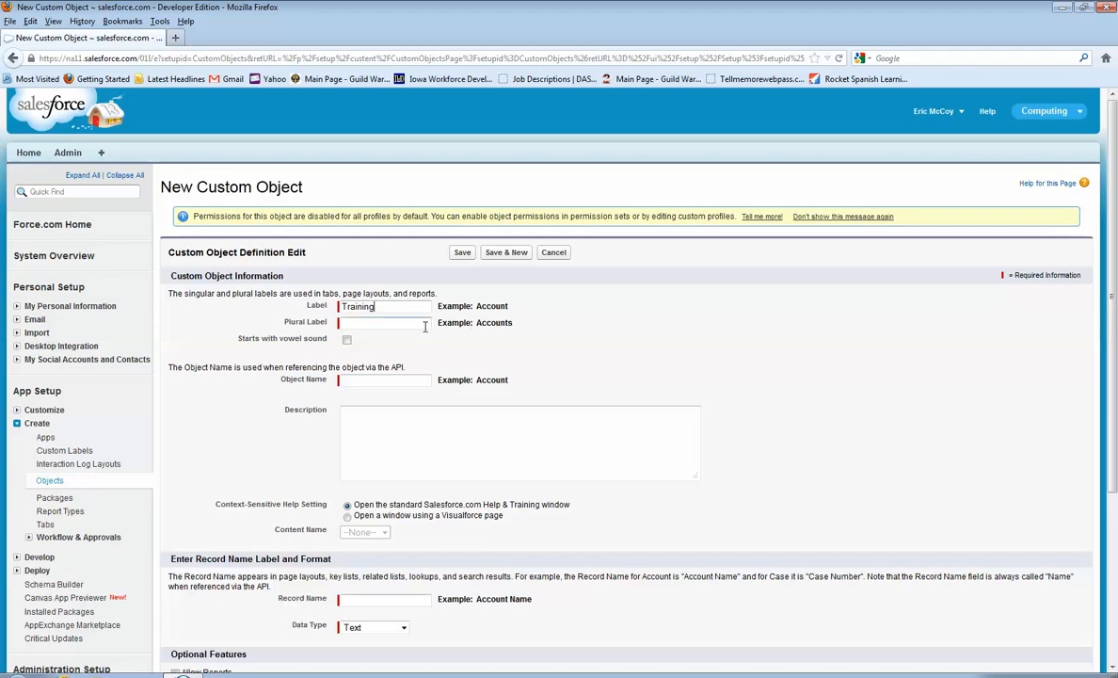
key("Tab")
- Enable Allow Reports, Track Field History and the New Custom Tab Wizard launch for the Training object, and try to save it
scroll(426, 436, "down", 1)
scroll(654, 516, "down", 3)
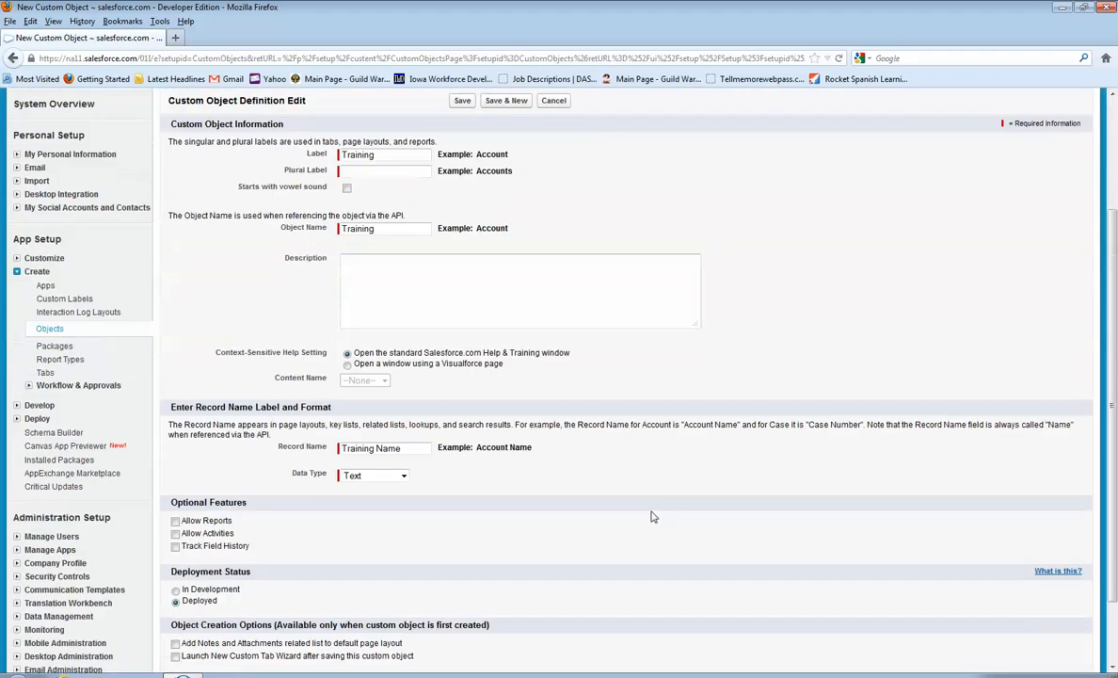
scroll(342, 456, "down", 2)
left_click(175, 440)
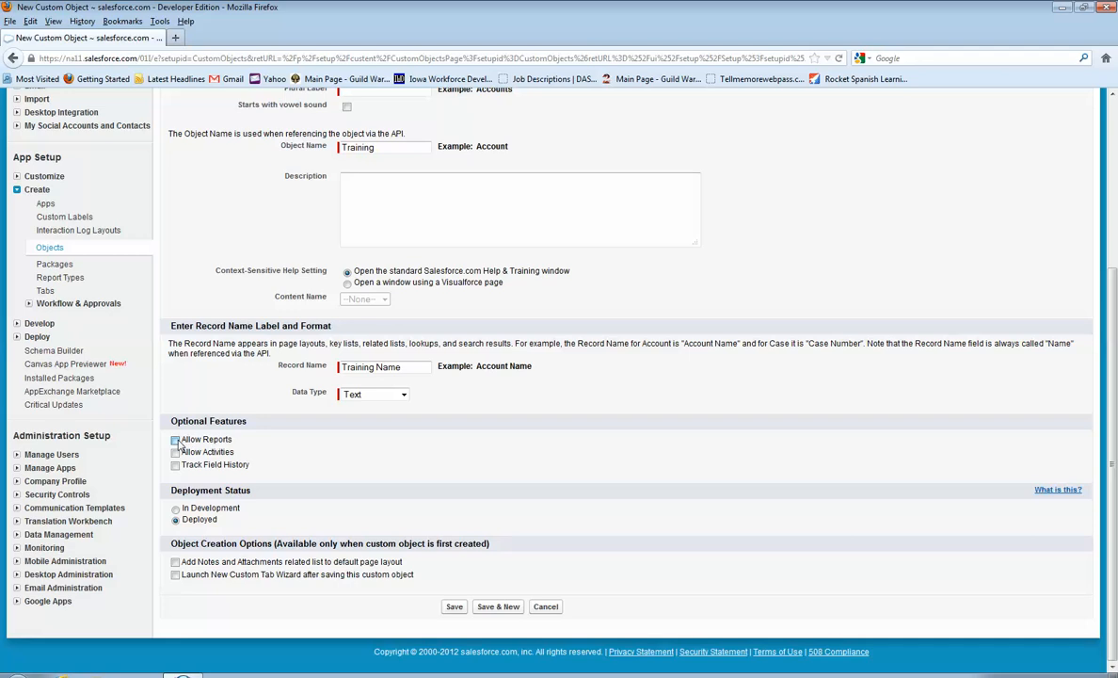
left_click(175, 465)
left_click(175, 575)
left_click(455, 608)
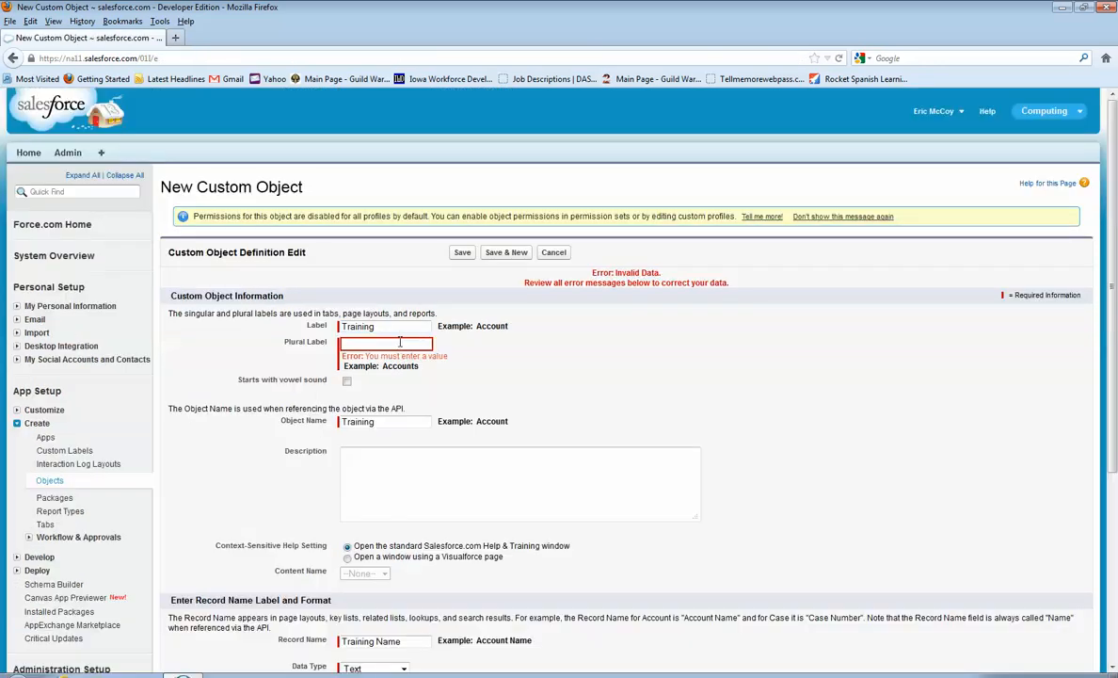
- Set the object's plural label to Training and save it to start the custom tab wizard
type("Training")
scroll(1115, 295, "down", 5)
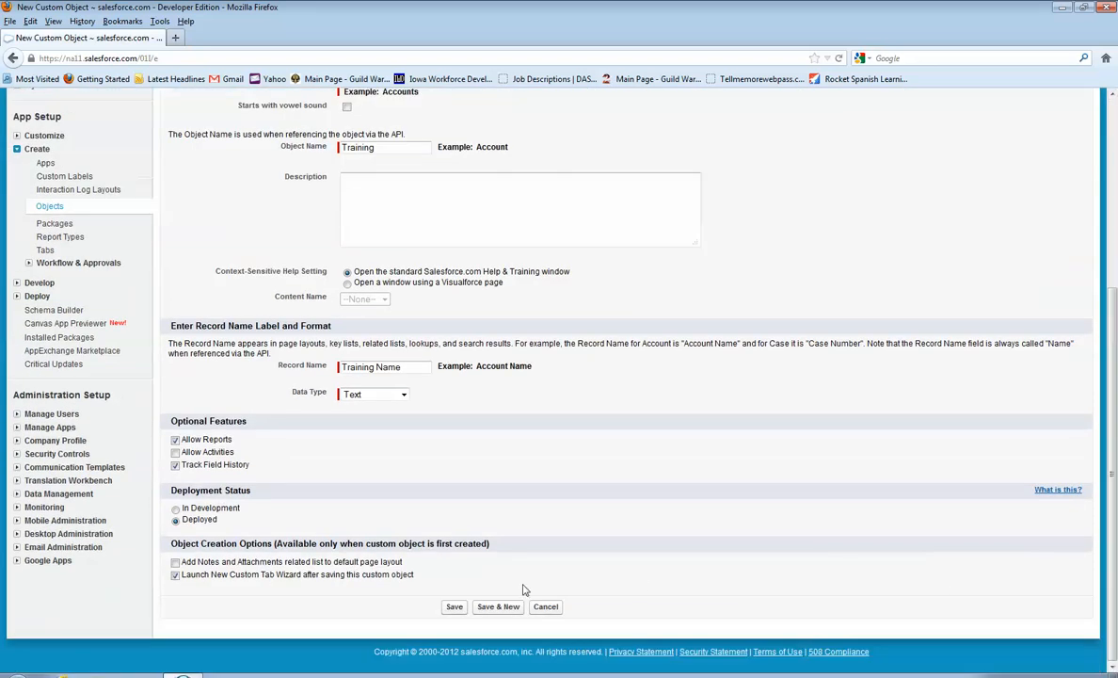
left_click(455, 607)
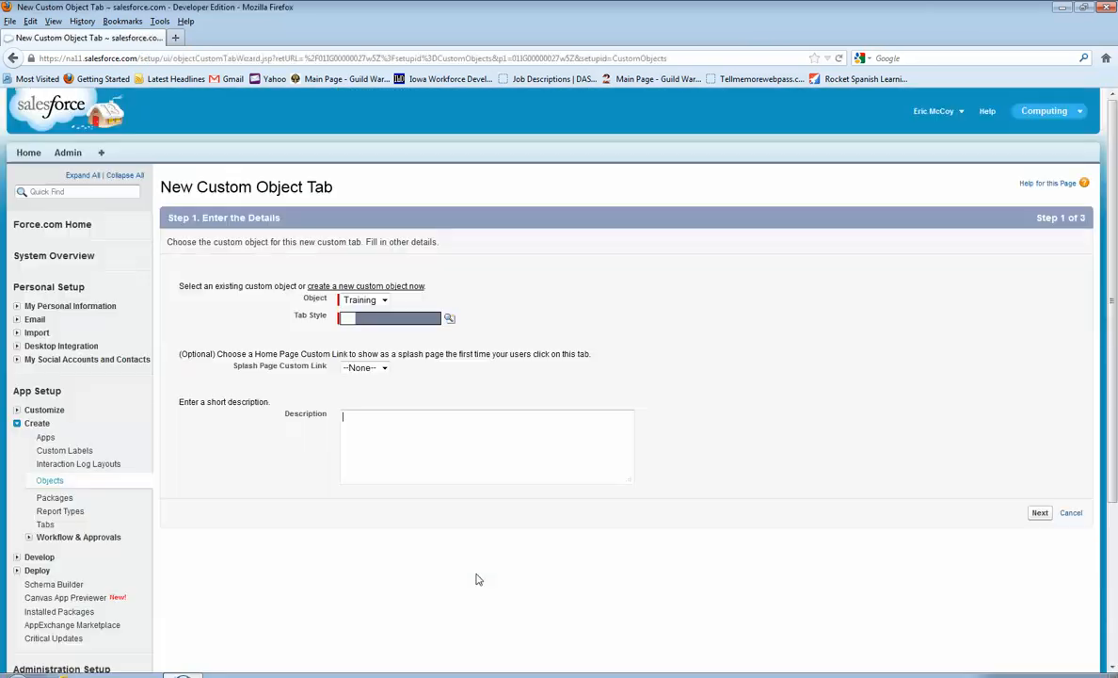
- Choose the Computer tab style for the Training tab and continue to the profile settings
left_click(450, 318)
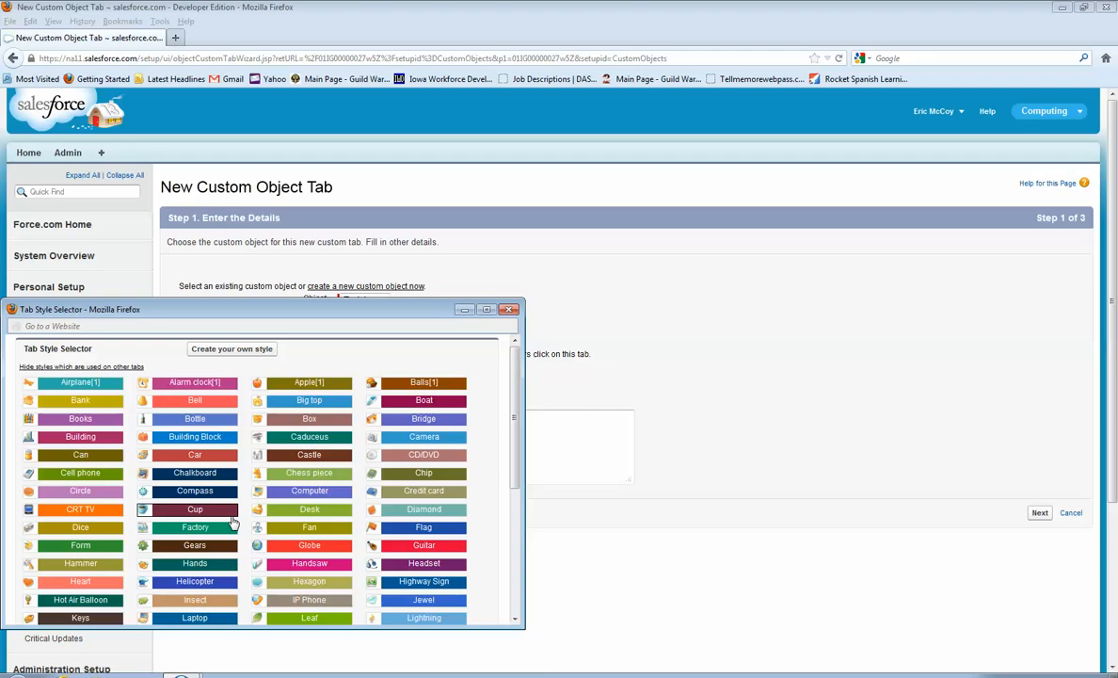
left_click(298, 492)
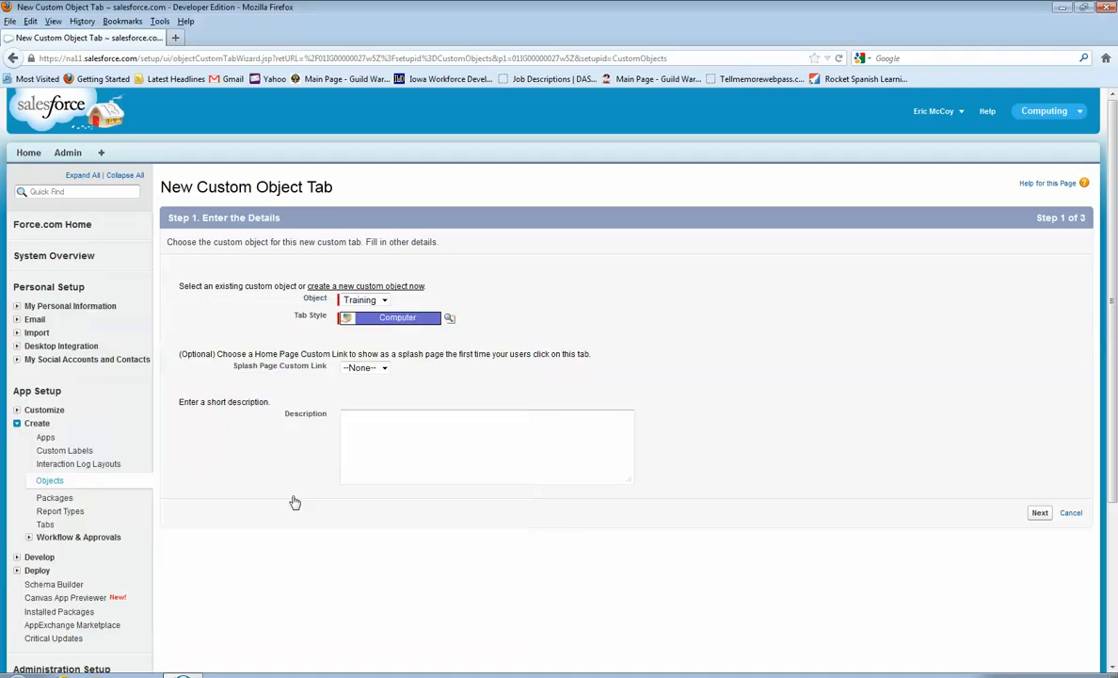
left_click(1040, 514)
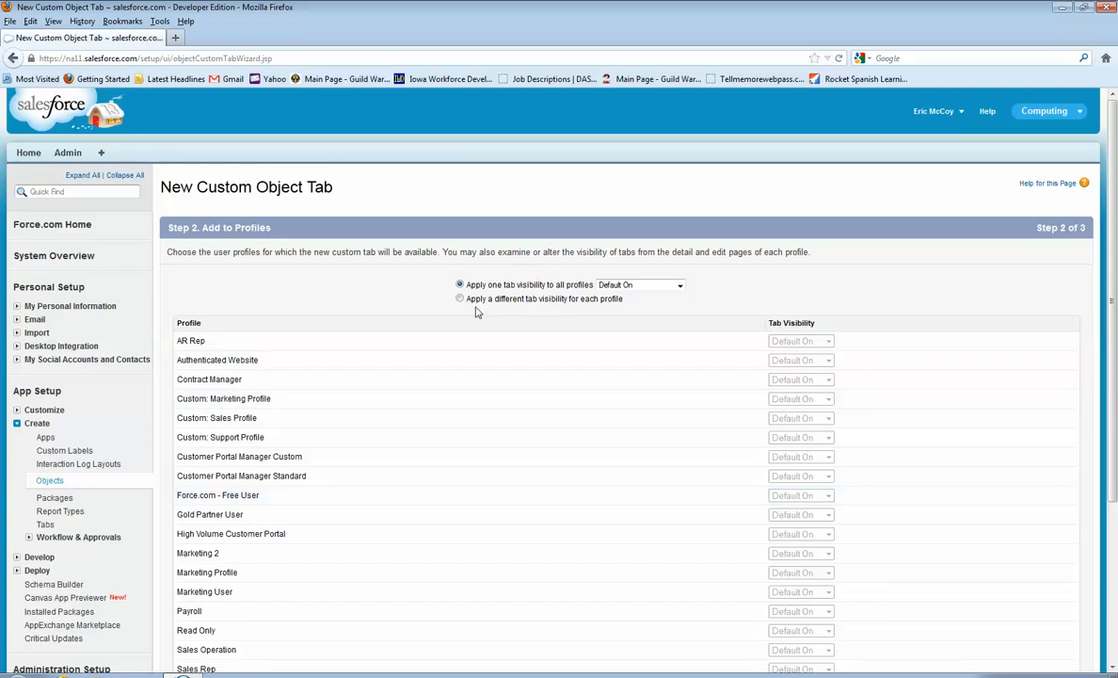
- Hide the Training tab for every profile except System Administrator, set that one to Default On, and save the tab for all custom apps
left_click(614, 284)
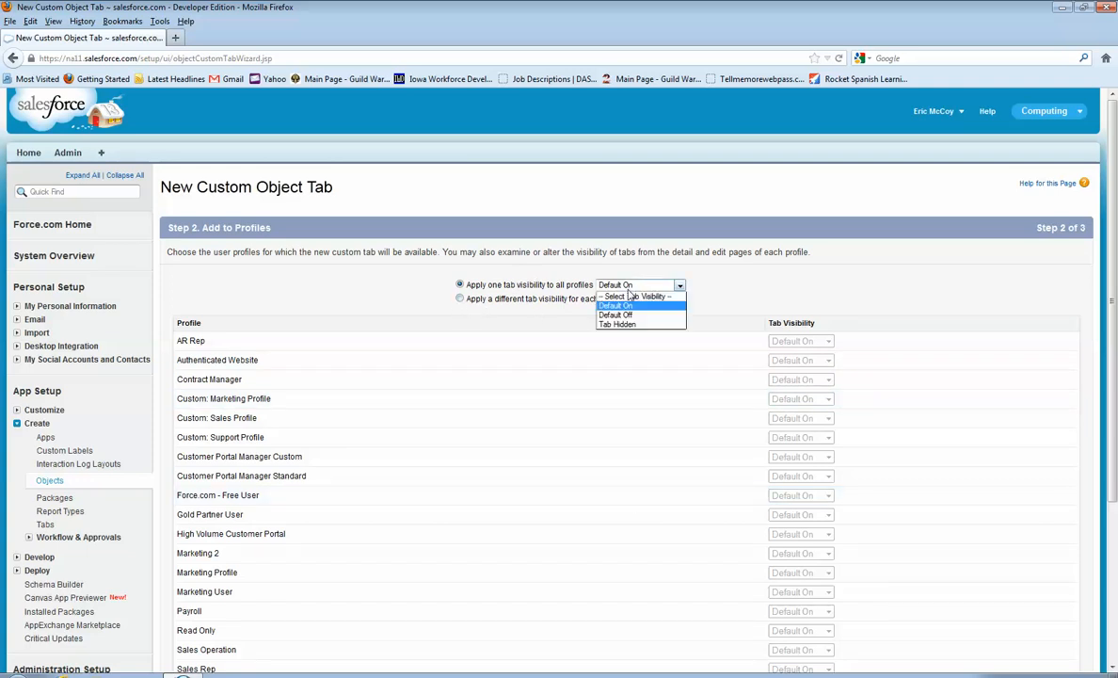
left_click(618, 324)
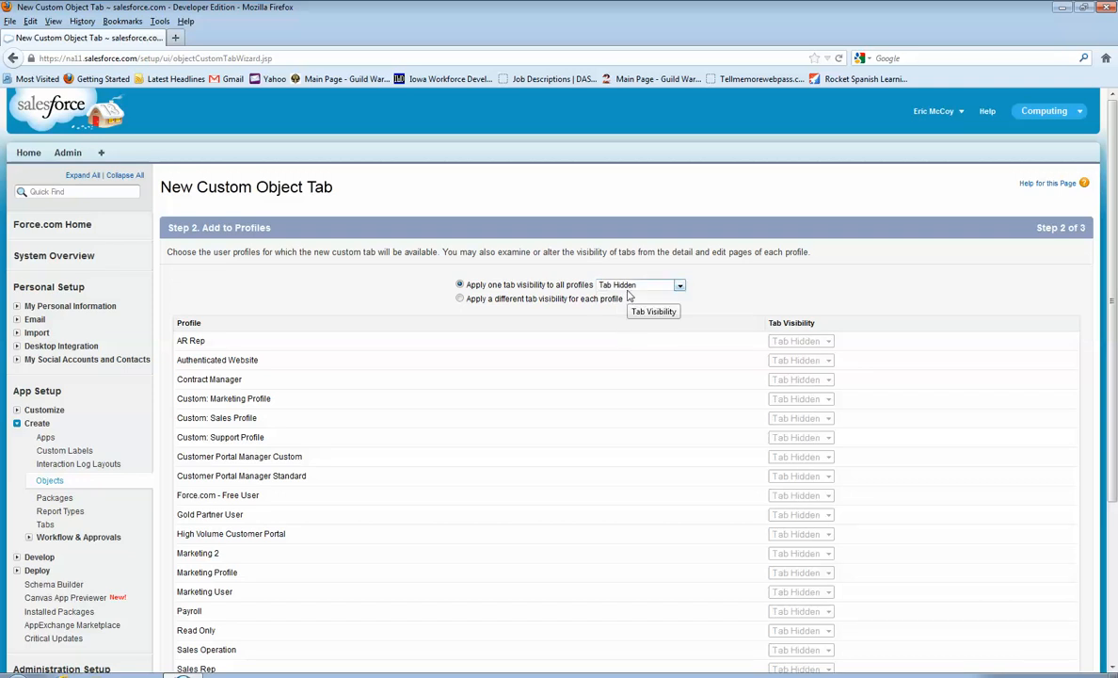
left_click(460, 299)
scroll(1117, 617, "down", 5)
left_click(825, 570)
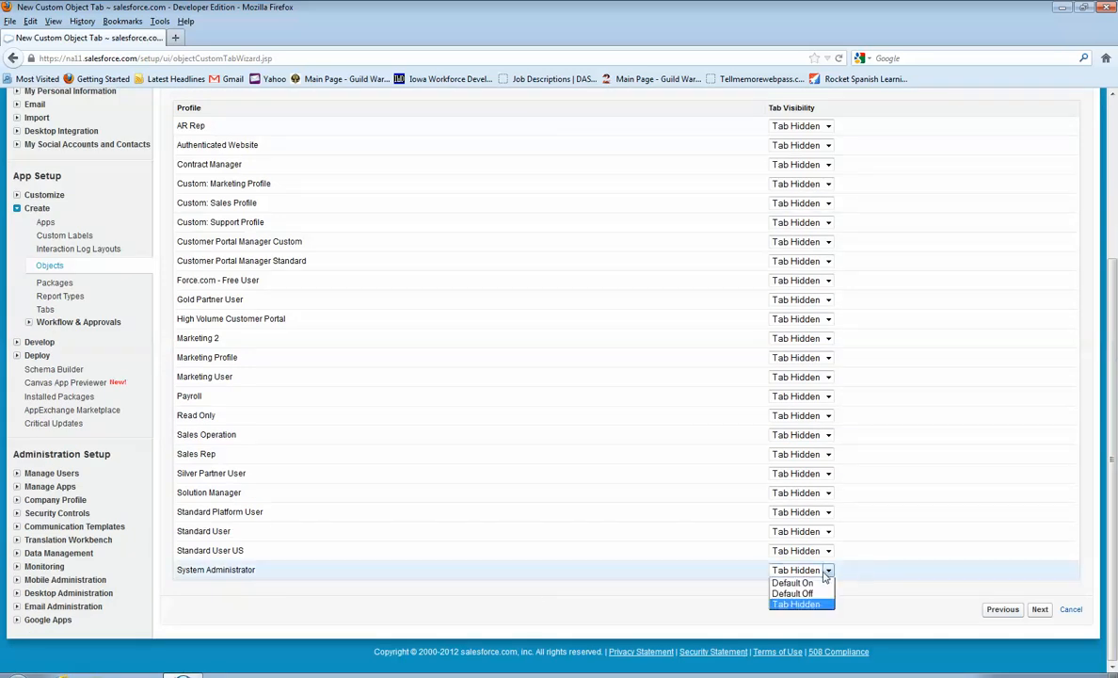
left_click(793, 582)
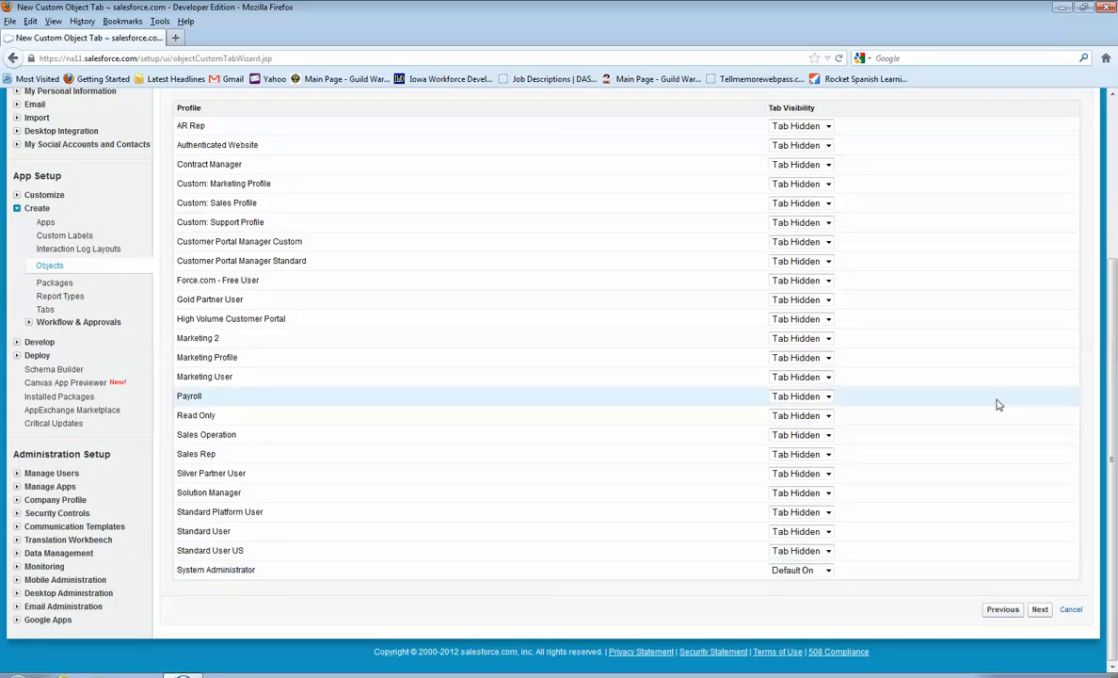
left_click(1041, 611)
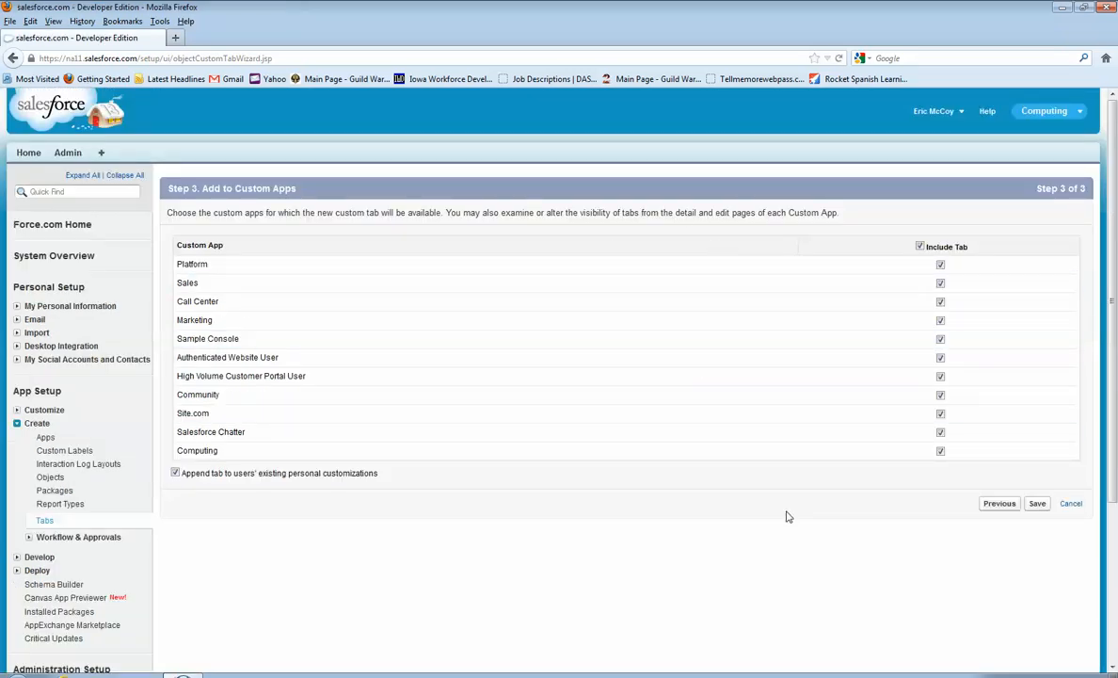
left_click(1037, 509)
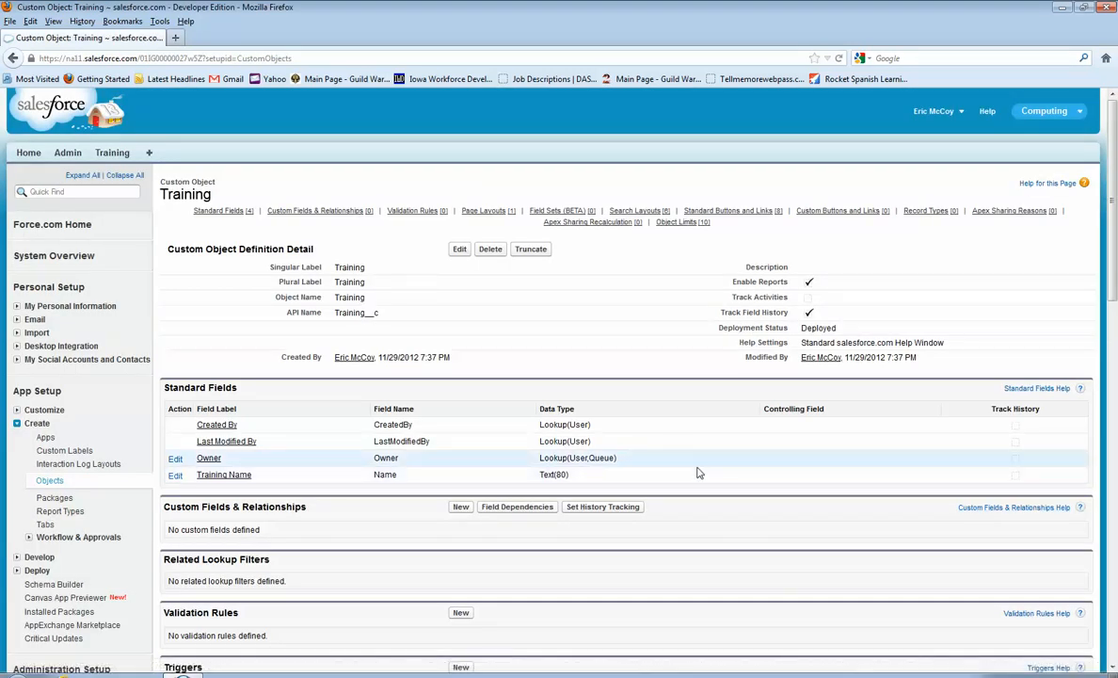
- Start a new custom field on the Training object with the Picklist (Multi-Select) data type
scroll(698, 472, "down", 2)
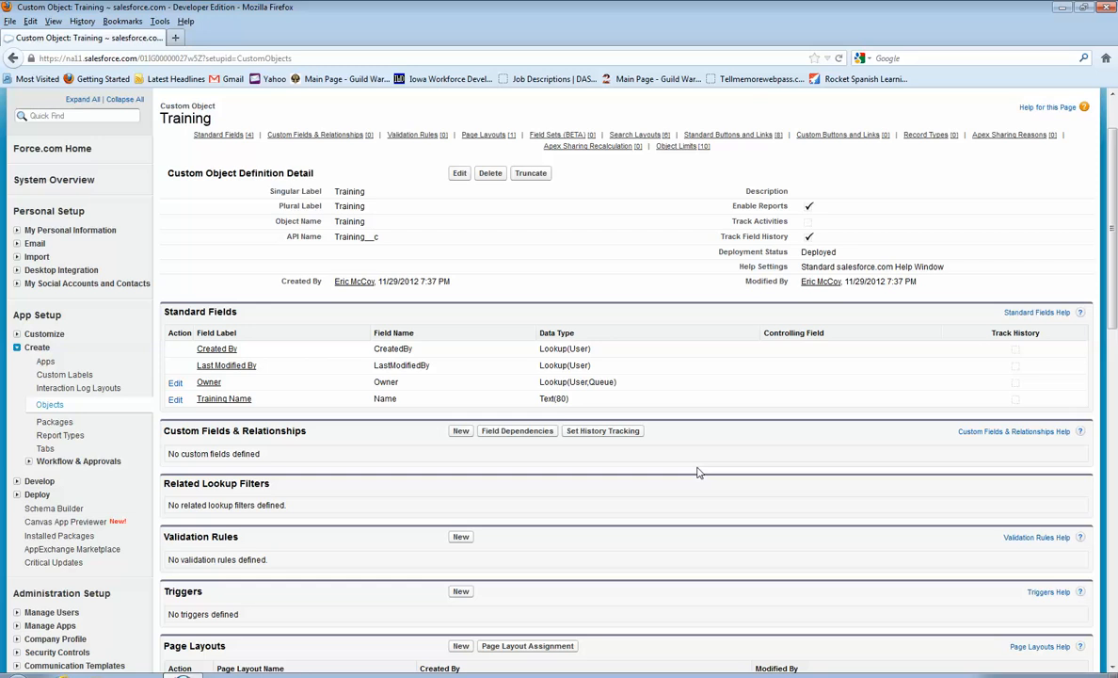
left_click(460, 439)
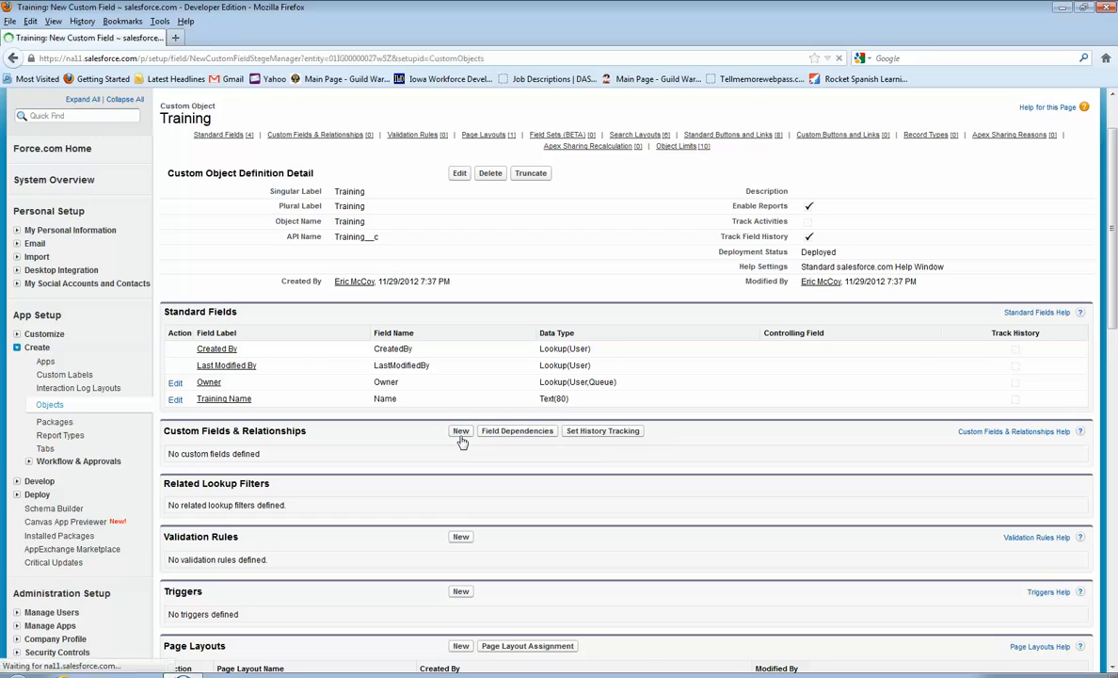
scroll(460, 435, "down", 5)
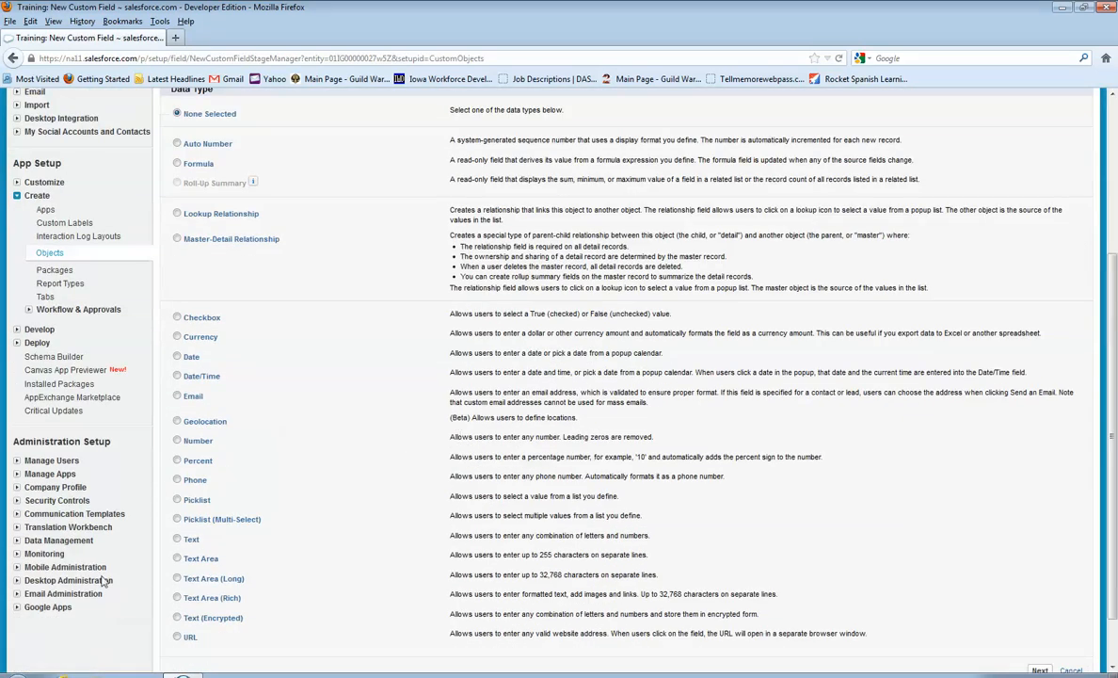
left_click(176, 519)
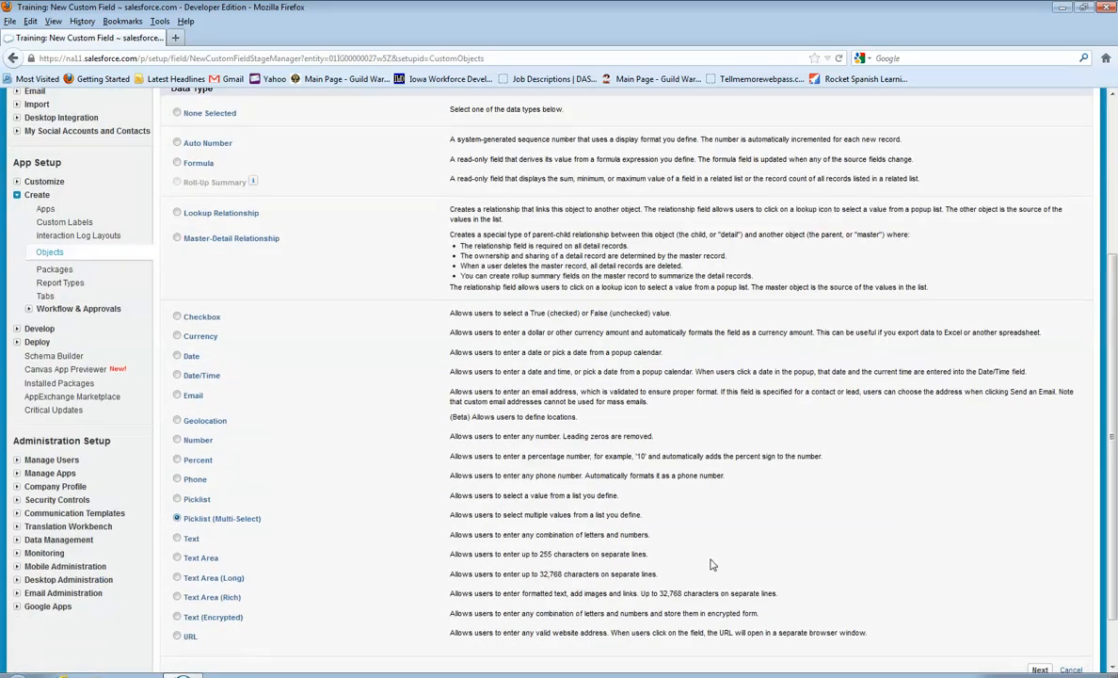
scroll(800, 575, "down", 1)
left_click(1039, 609)
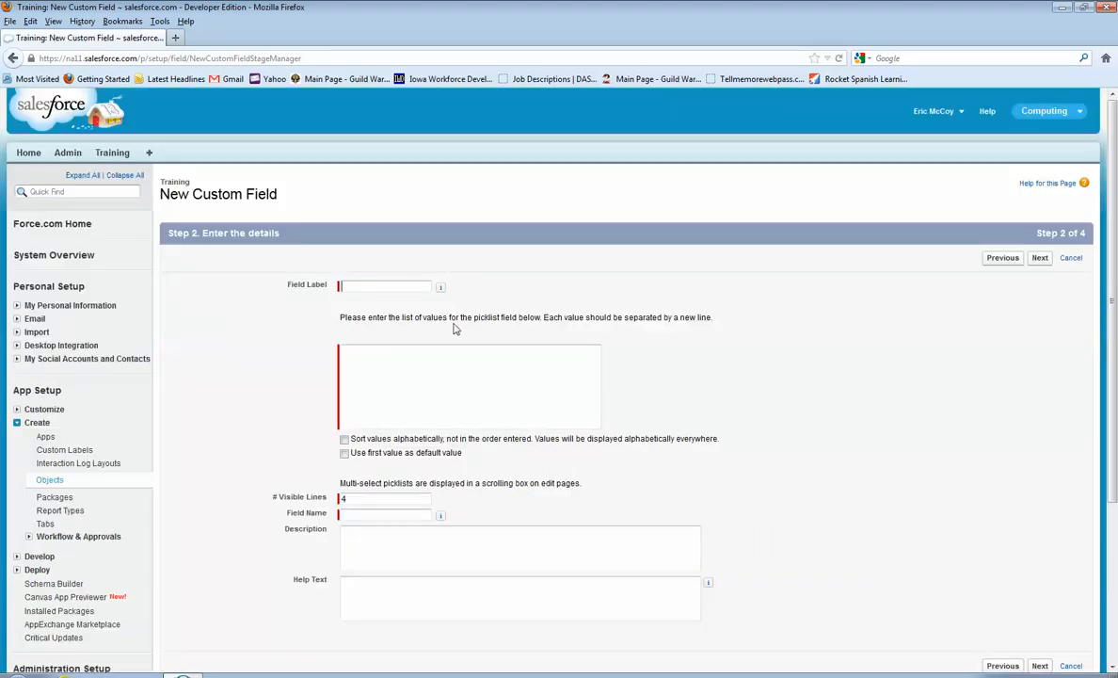
- Label the field Available Trainers and enter the five trainers' first names as its picklist values
type("Available Trainers")
scroll(454, 328, "down", 2)
left_click(499, 322)
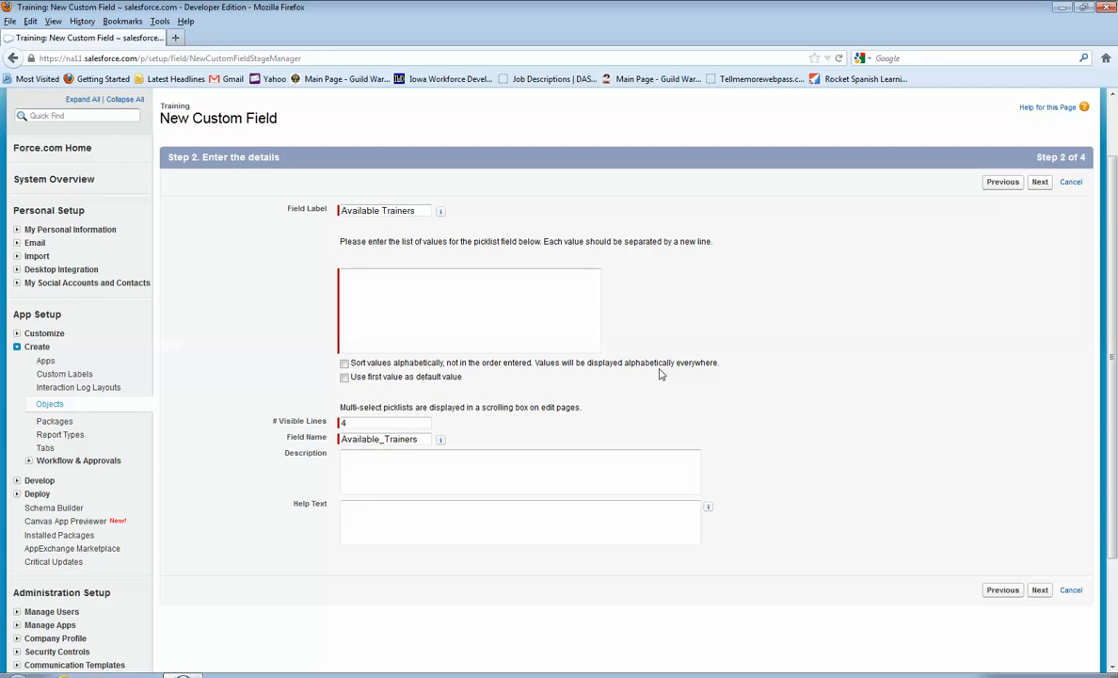
type("Derek Tim Brad Debbie Samuel")
- Separate the picklist values so that each trainer's name stands on its own line without leading spaces
left_click(366, 275)
key("Return")
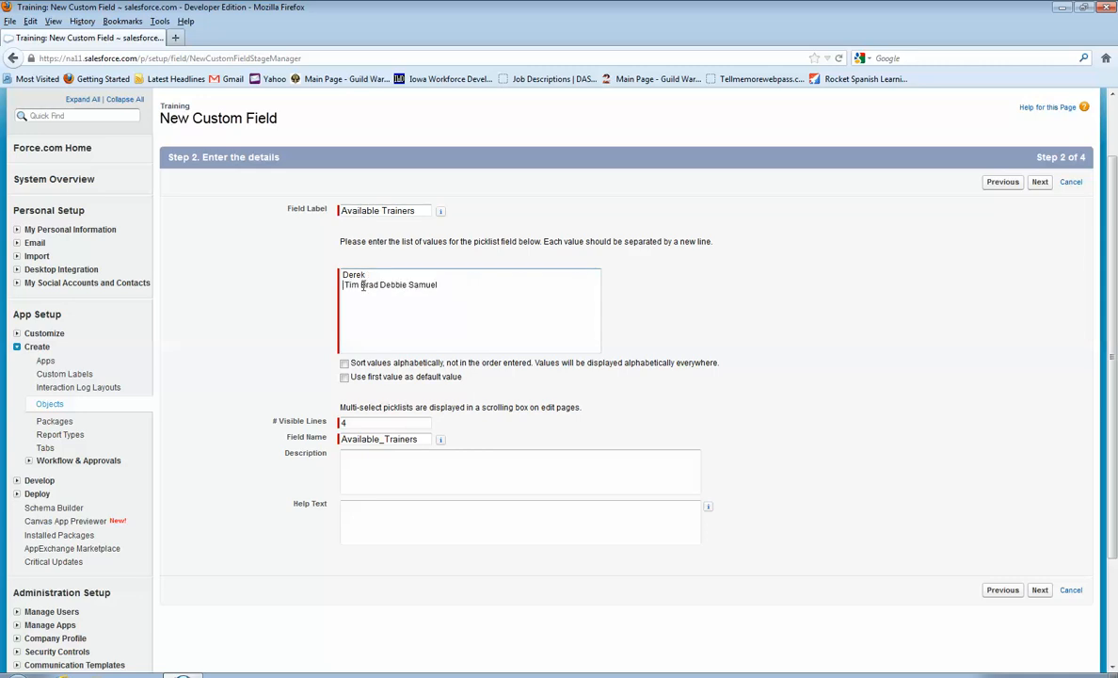
key("Delete")
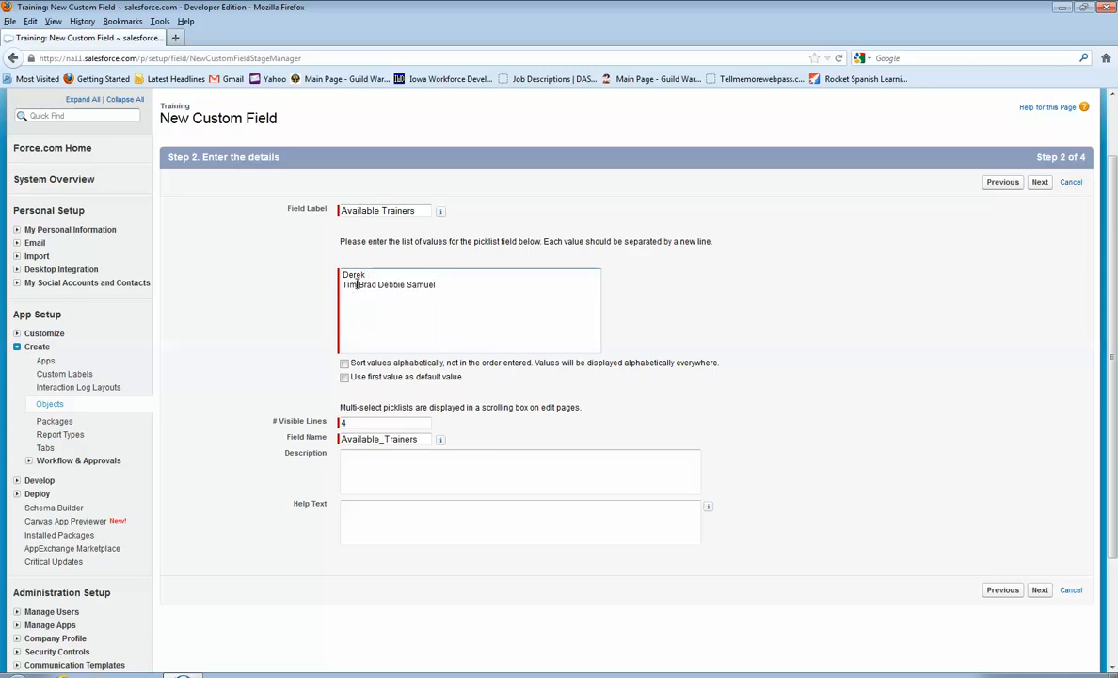
left_click(358, 284)
key("Return")
key("Delete")
left_click(361, 295)
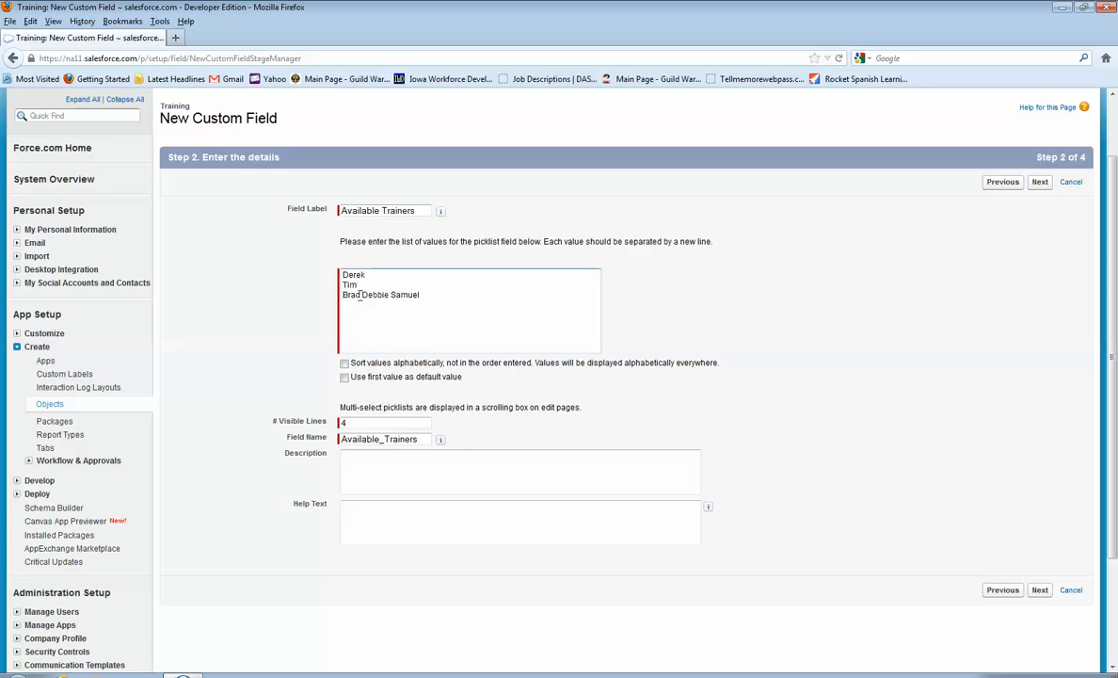
key("Return")
key("Delete")
left_click(371, 305)
key("Return")
- Accept the default field-level security and save the Available Trainers field to the Training Layout
scroll(388, 323, "down", 2)
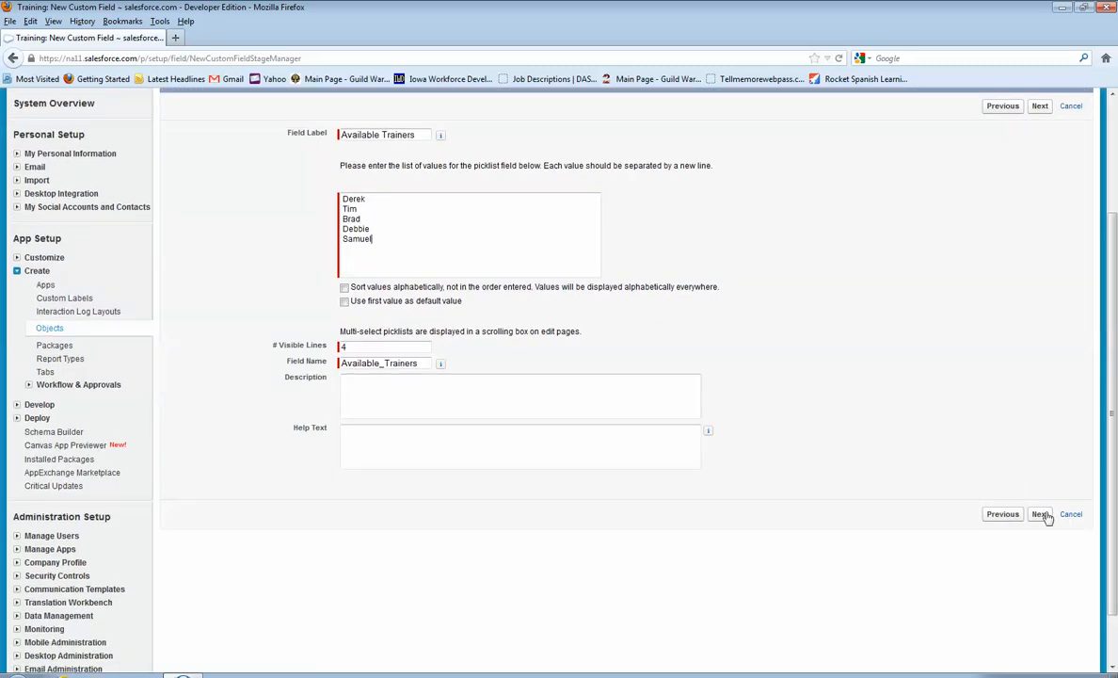
left_click(1041, 514)
scroll(943, 426, "down", 3)
scroll(944, 428, "down", 2)
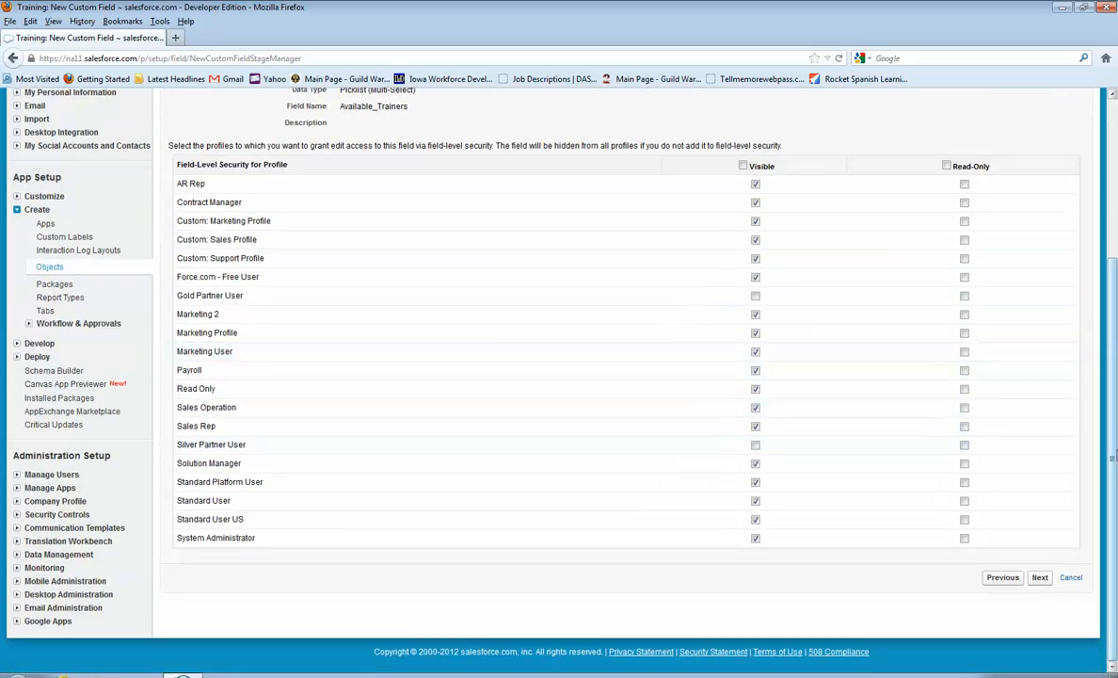
left_click(1040, 577)
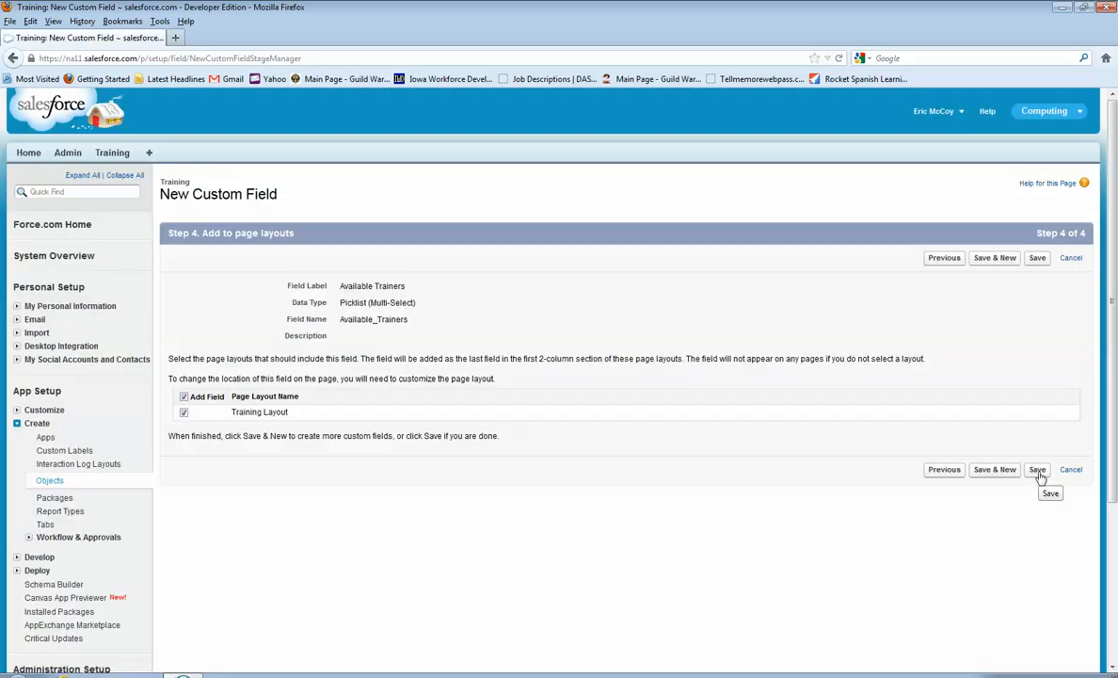
left_click(1038, 471)
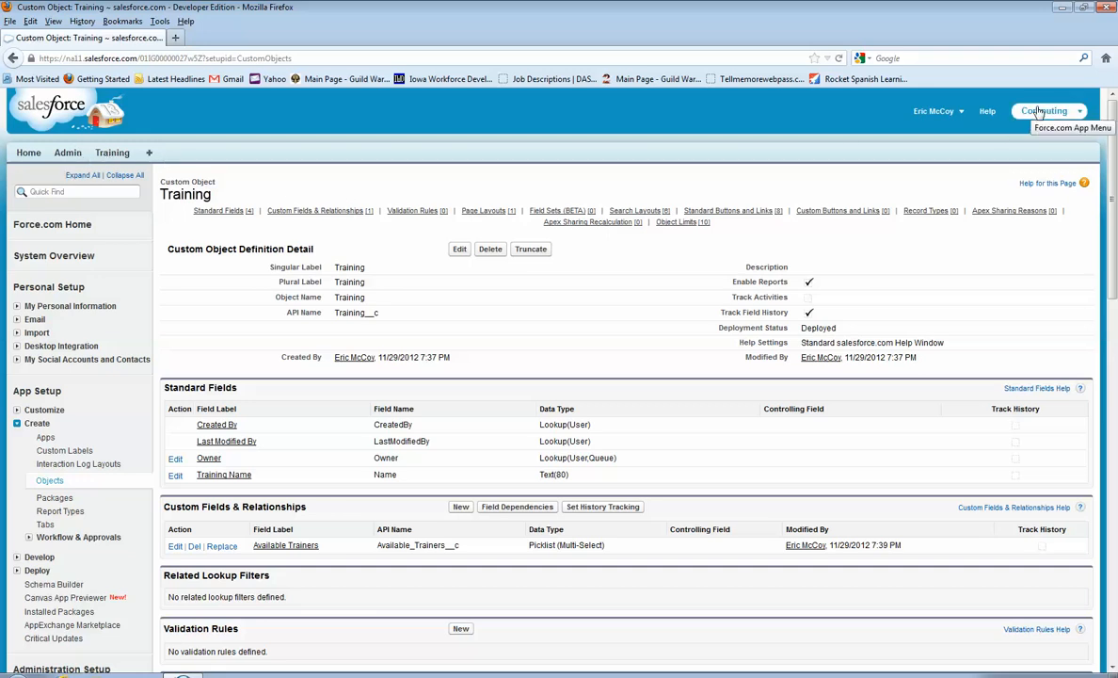
- Customize the Computing app's tabs by adding Adv Admin and placing it directly after Admin
left_click(150, 154)
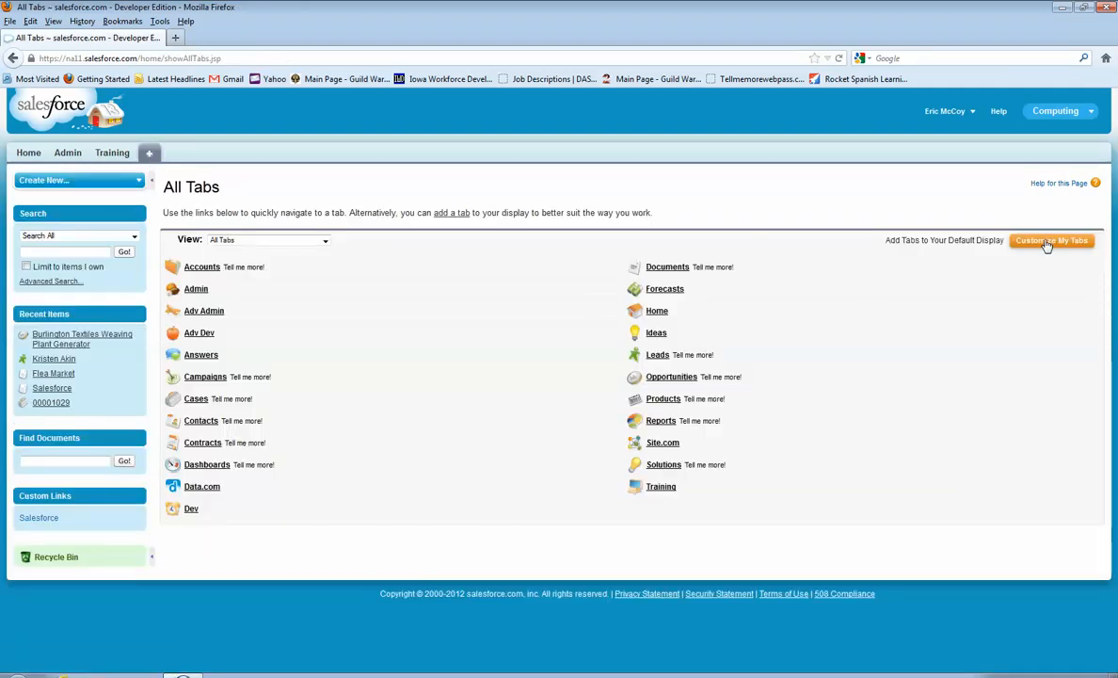
left_click(1048, 243)
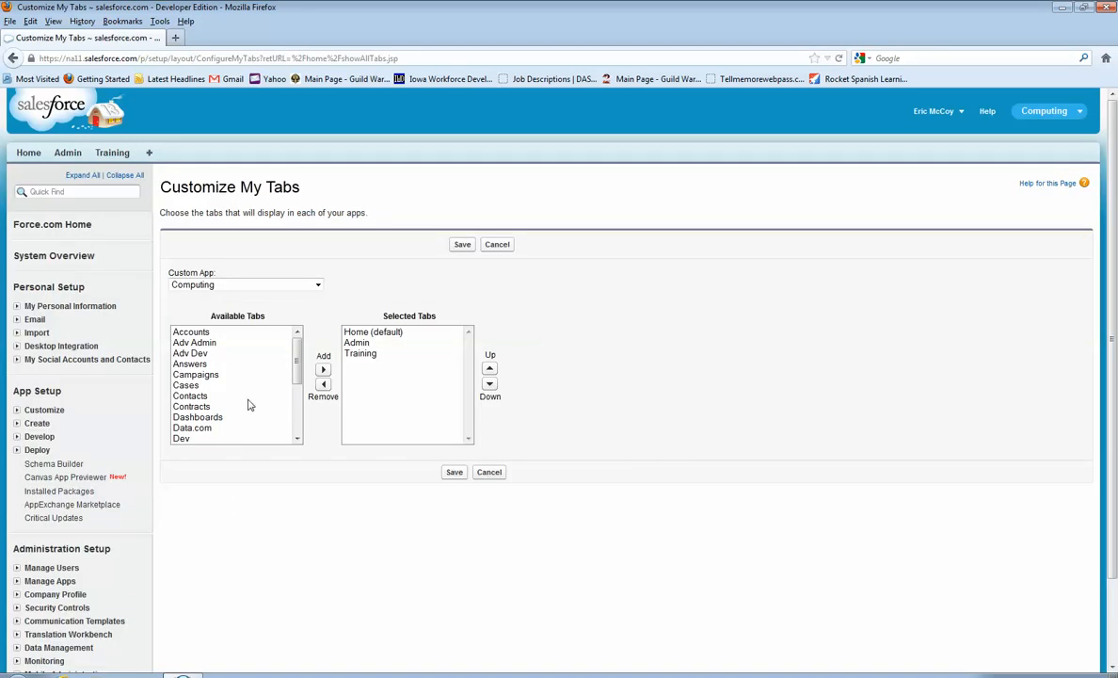
left_click(237, 344)
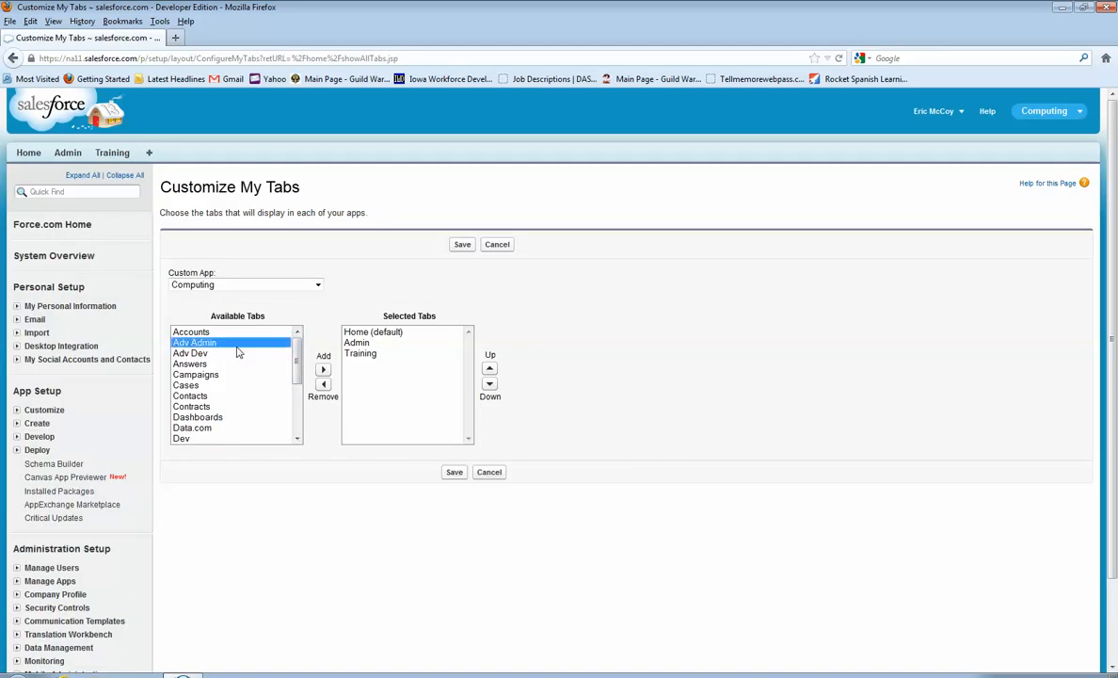
left_click(323, 369)
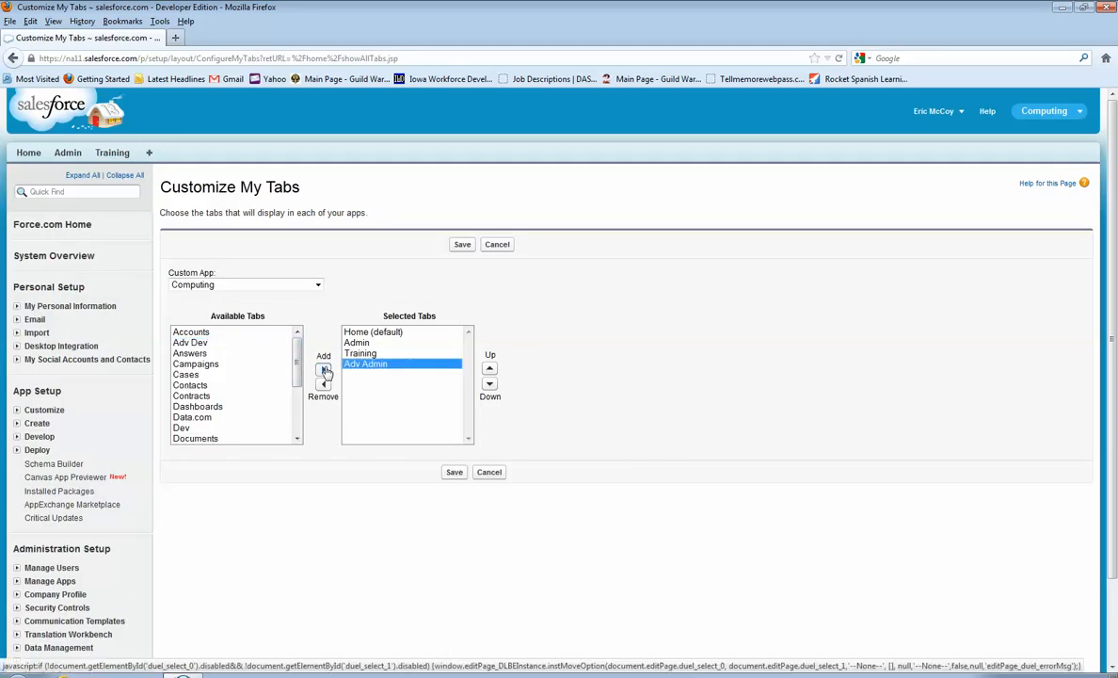
left_click(490, 368)
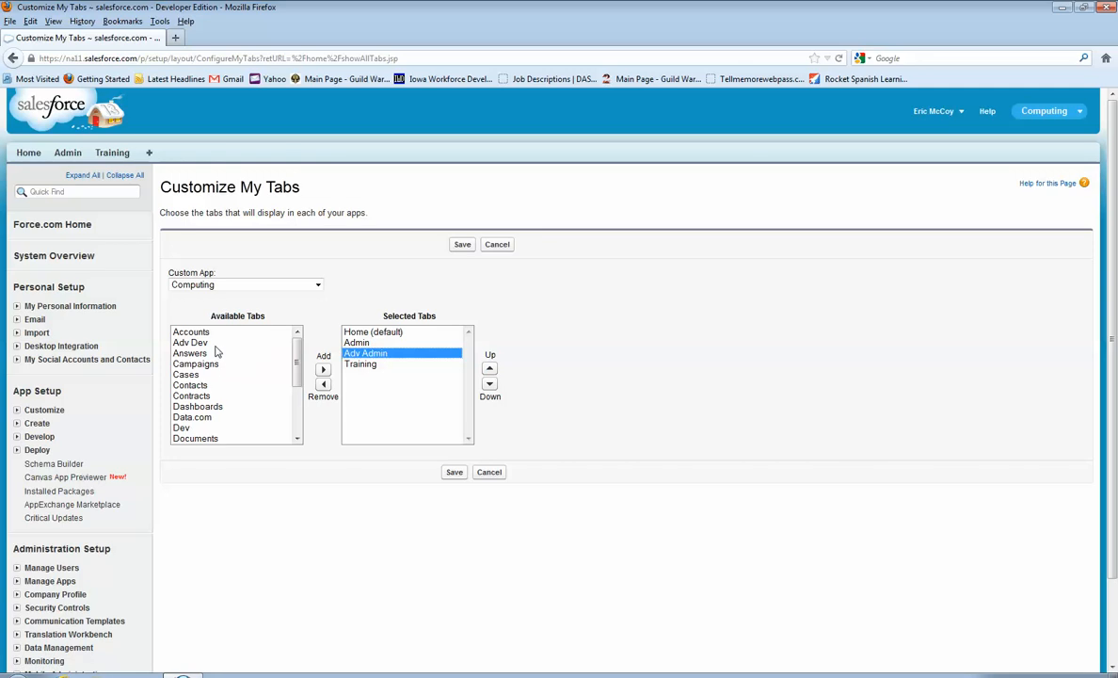
- Add the Dev and Adv Dev tabs between Adv Admin and Training, and save the tab selection
left_click(184, 427)
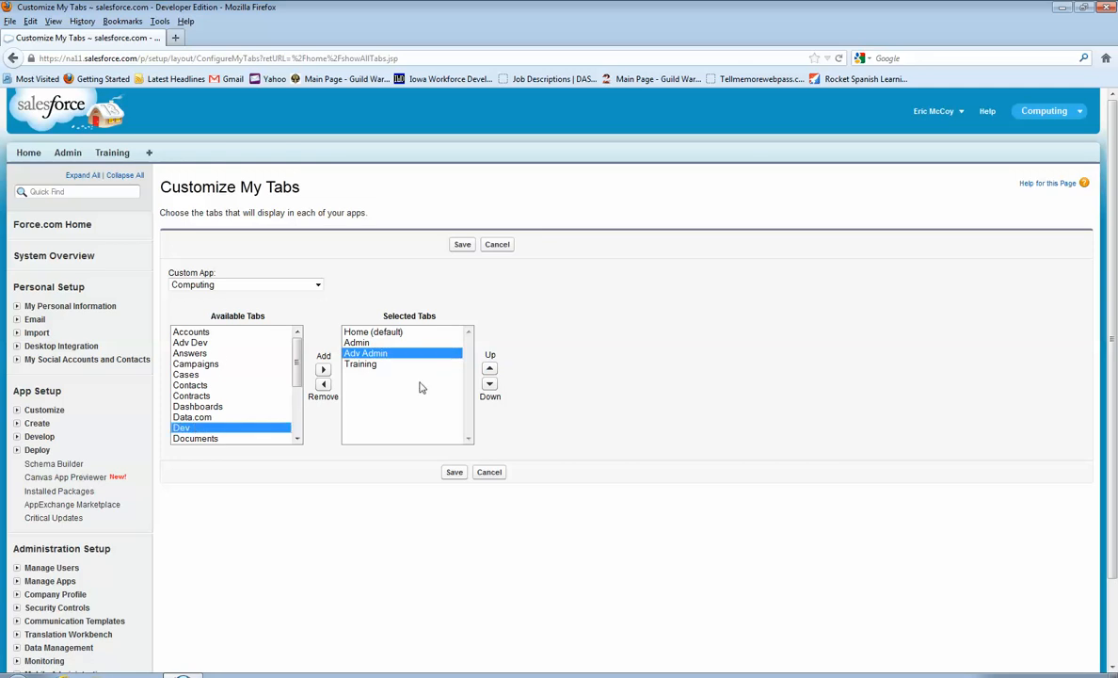
left_click(322, 369)
left_click(490, 368)
left_click(202, 343)
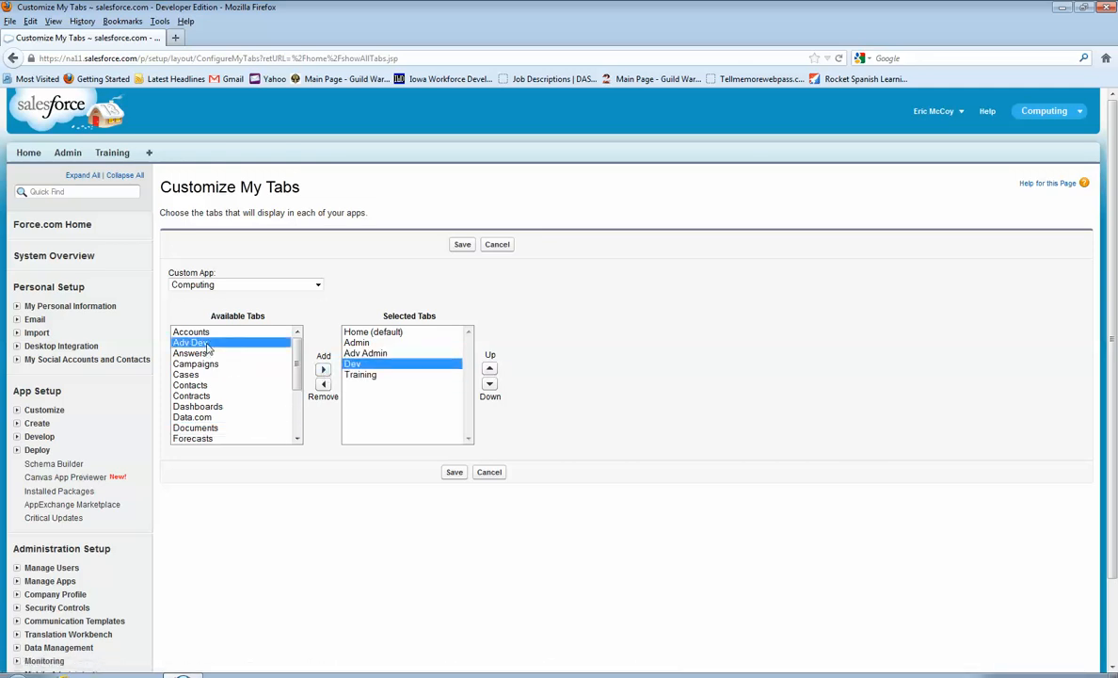
left_click(323, 369)
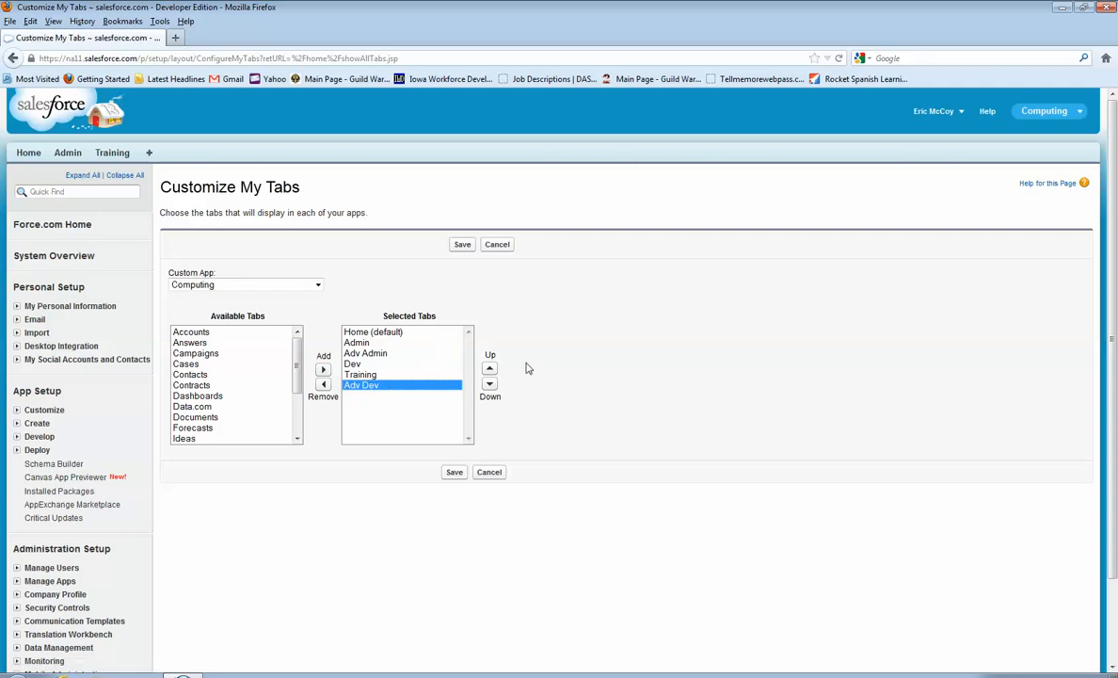
left_click(490, 369)
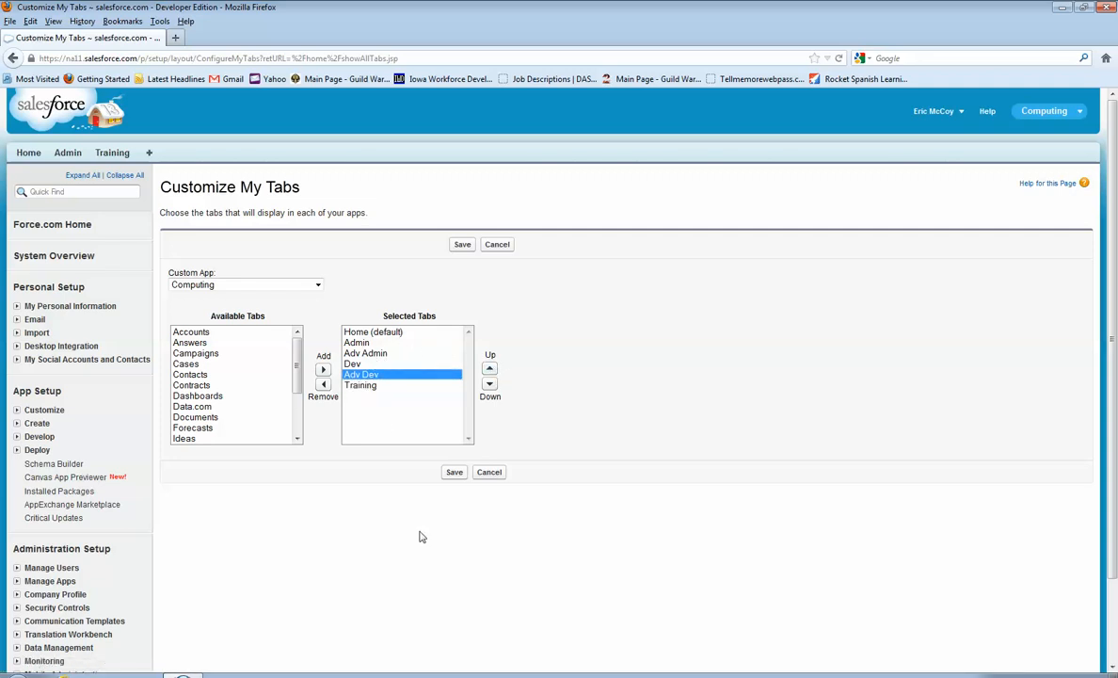
left_click(454, 471)
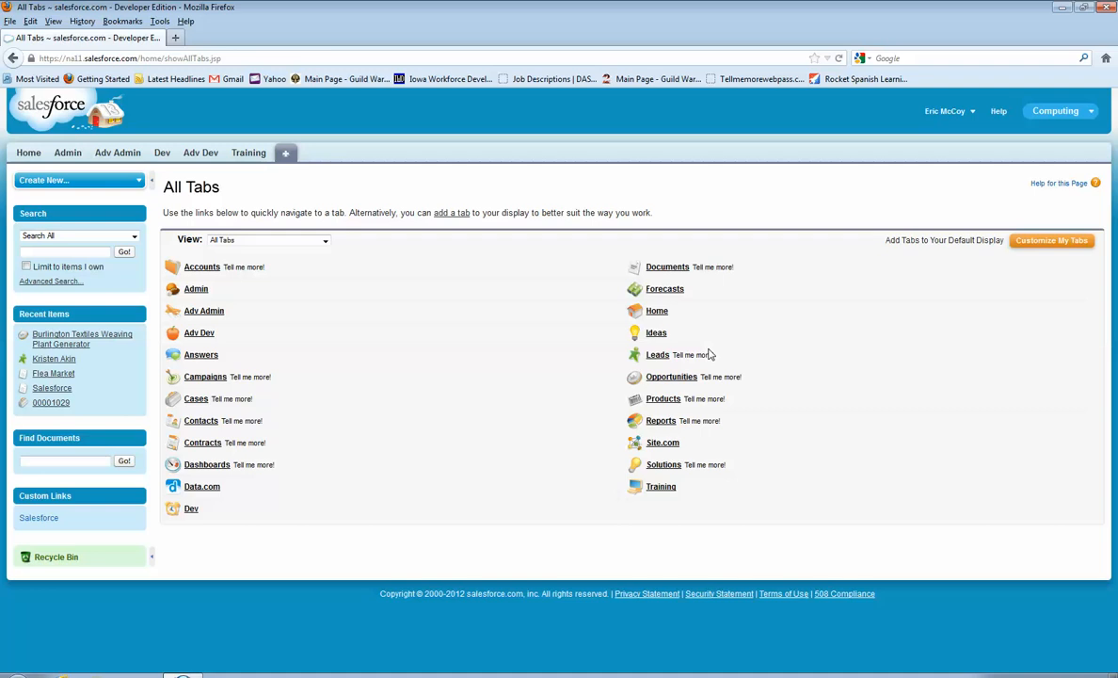
- Go to the Admin tab and view the custom fields defined on the Admin object
left_click(67, 152)
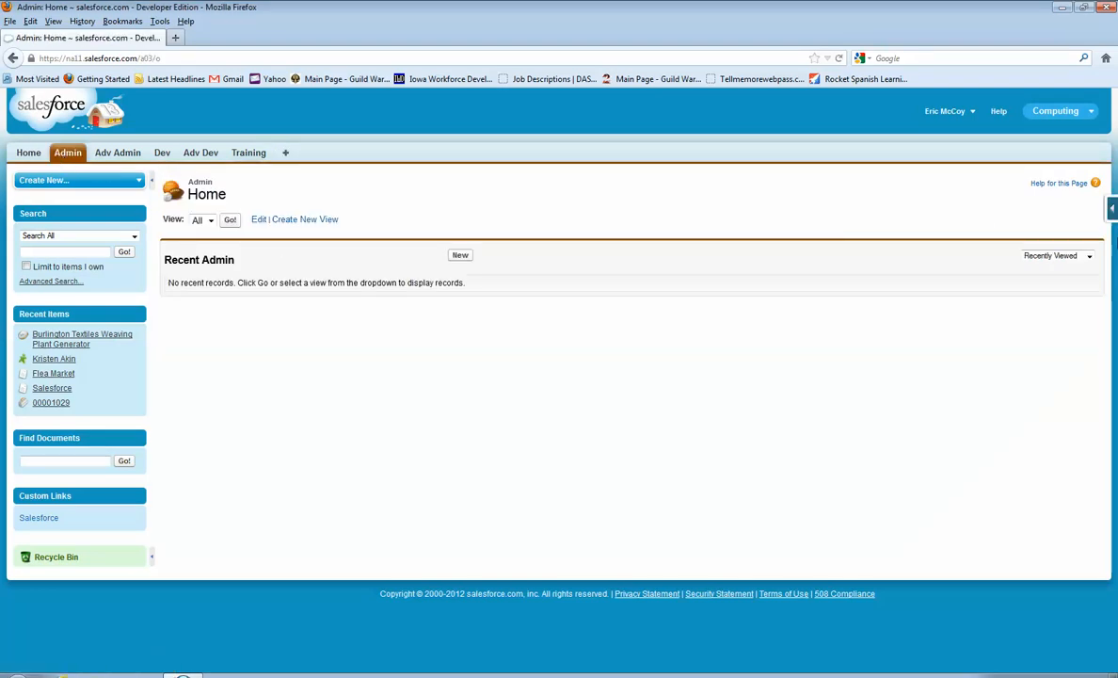
mouse_move(1111, 213)
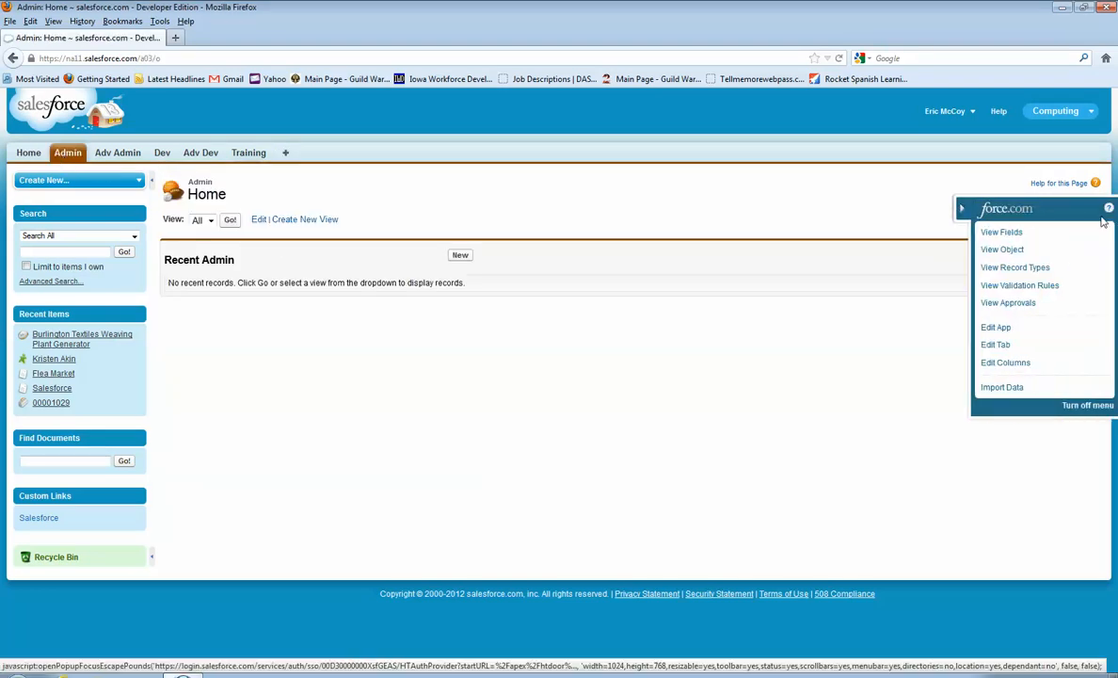
left_click(1015, 237)
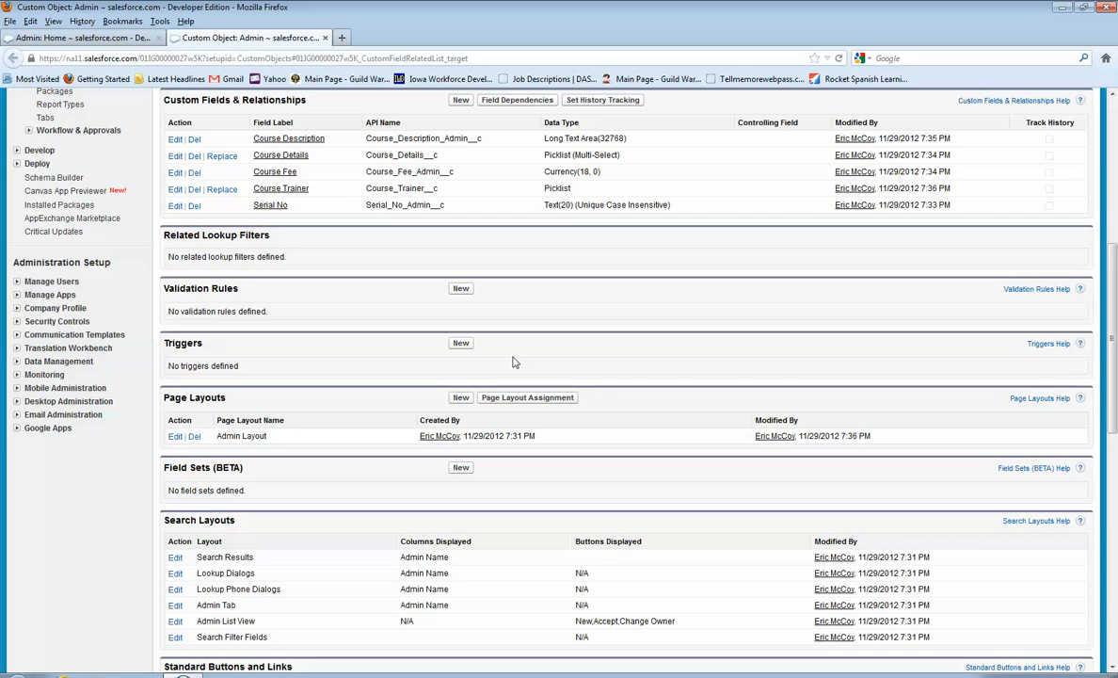
scroll(443, 241, "up", 2)
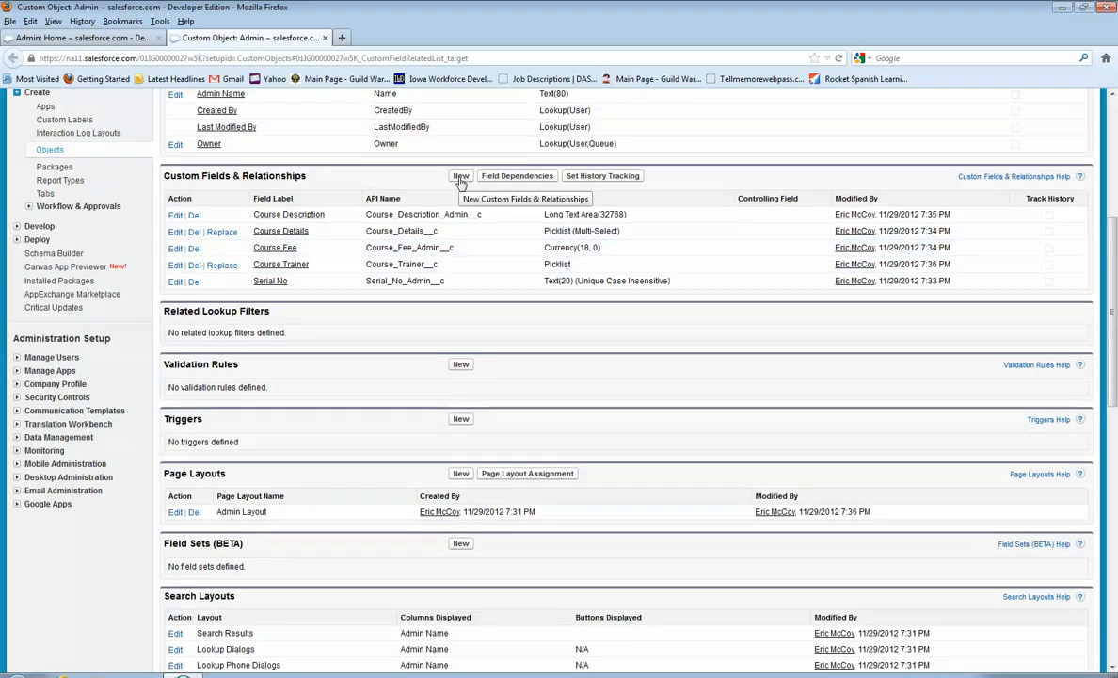
- Start a new master-detail relationship field on the Admin object and relate it to the Training object
left_click(460, 177)
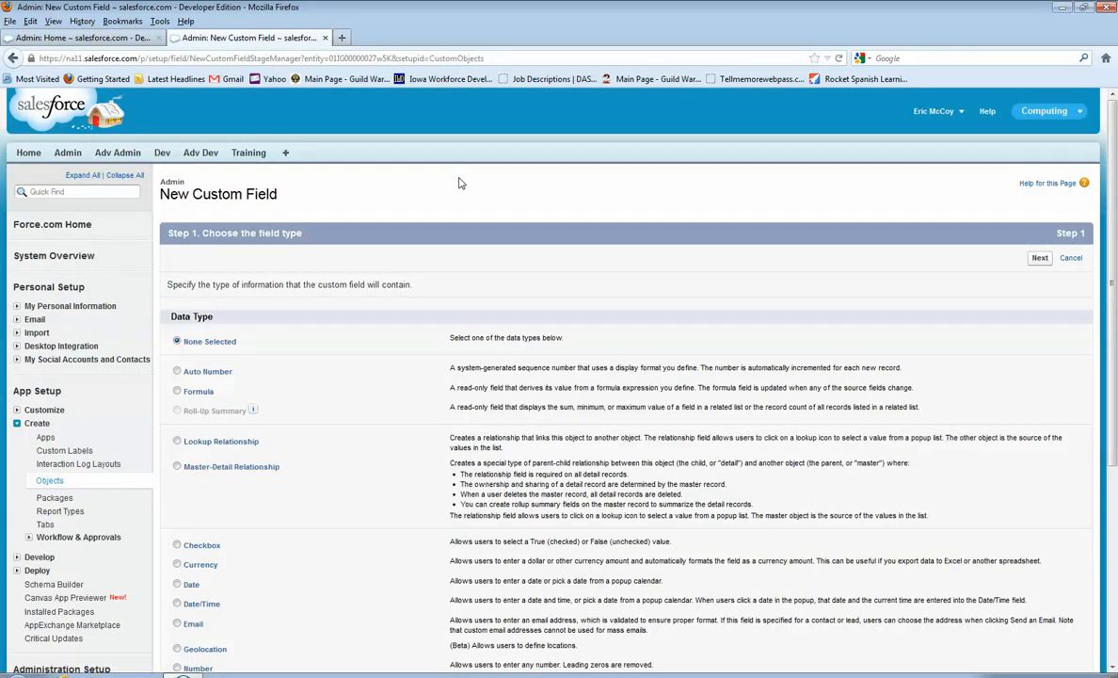
left_click(177, 466)
scroll(357, 459, "down", 5)
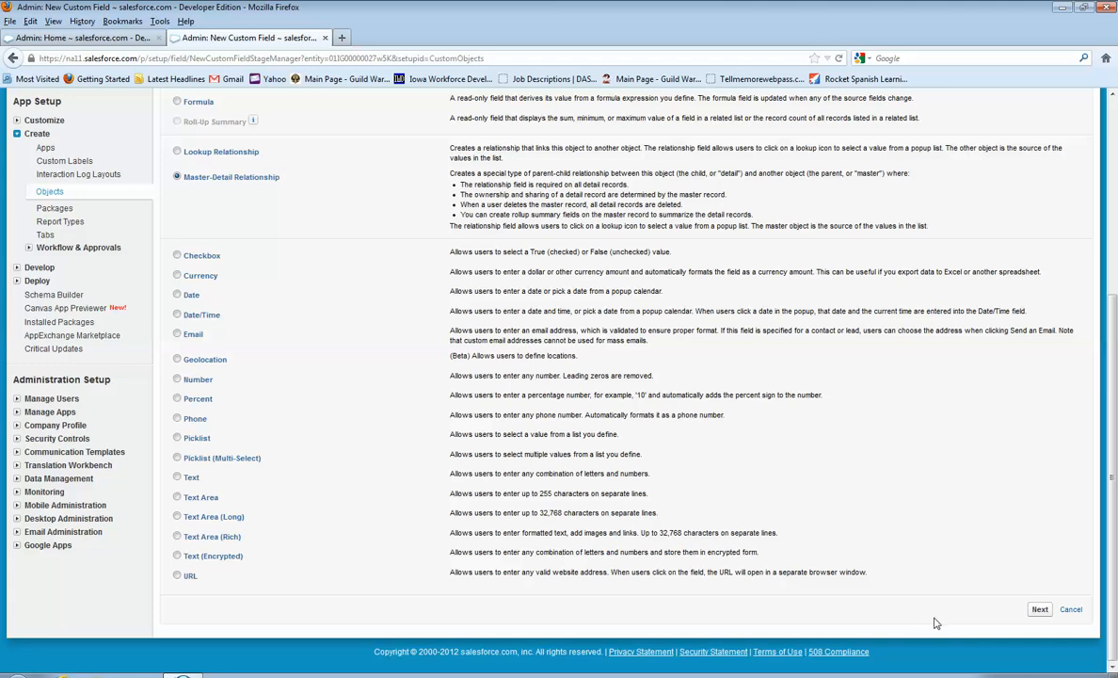
left_click(1038, 610)
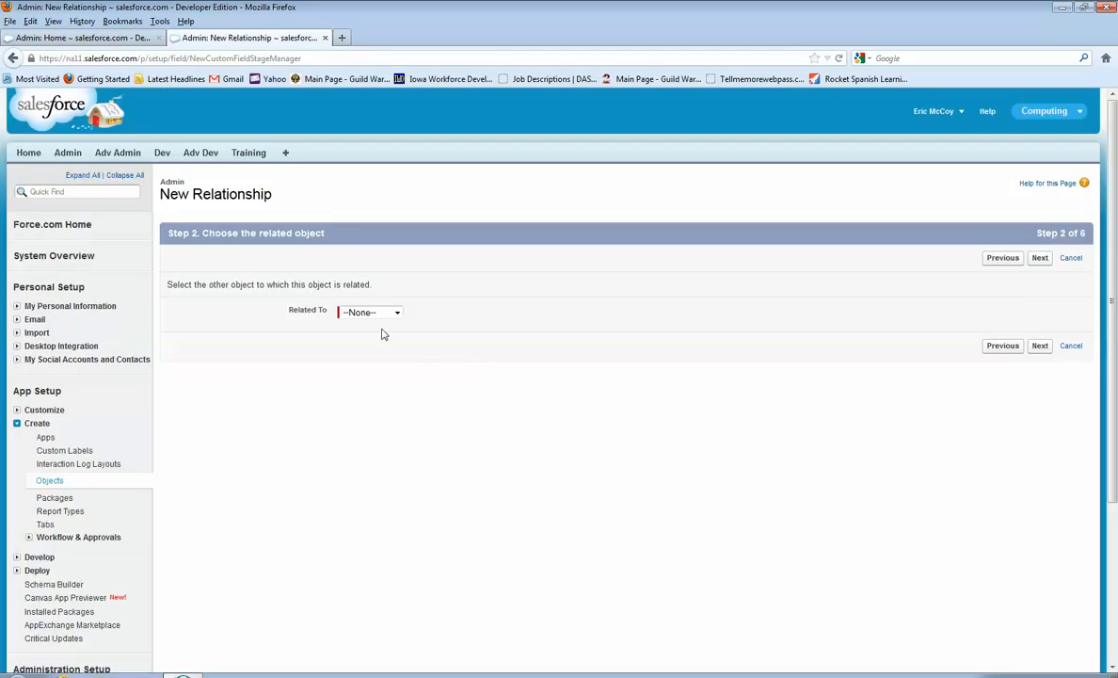
left_click(376, 314)
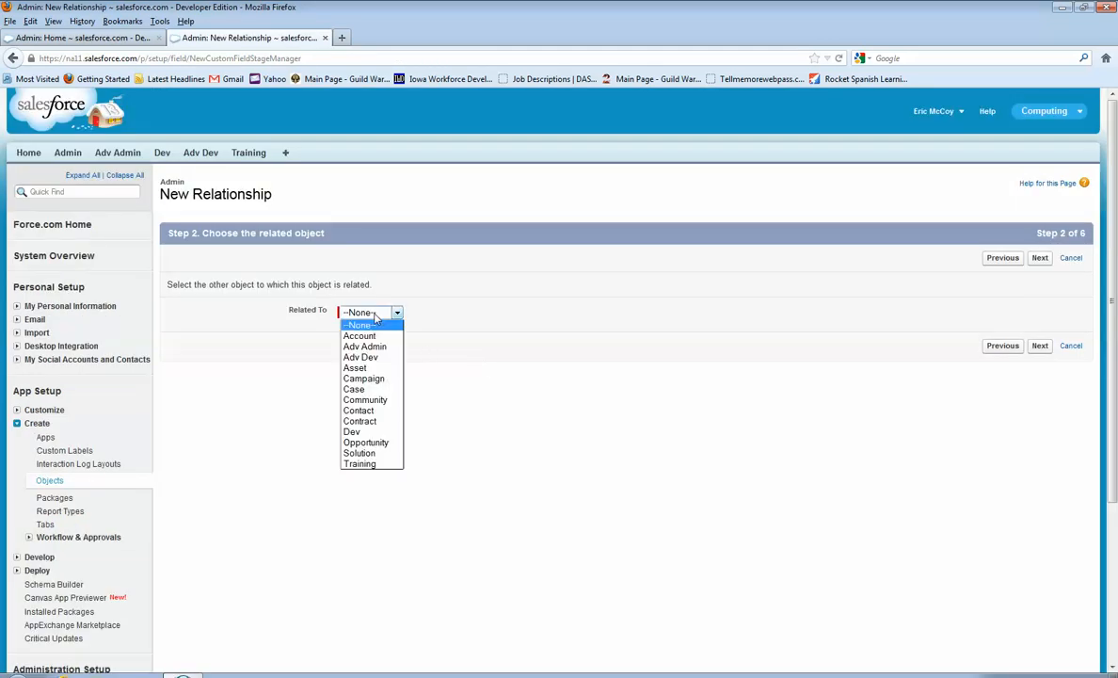
left_click(373, 465)
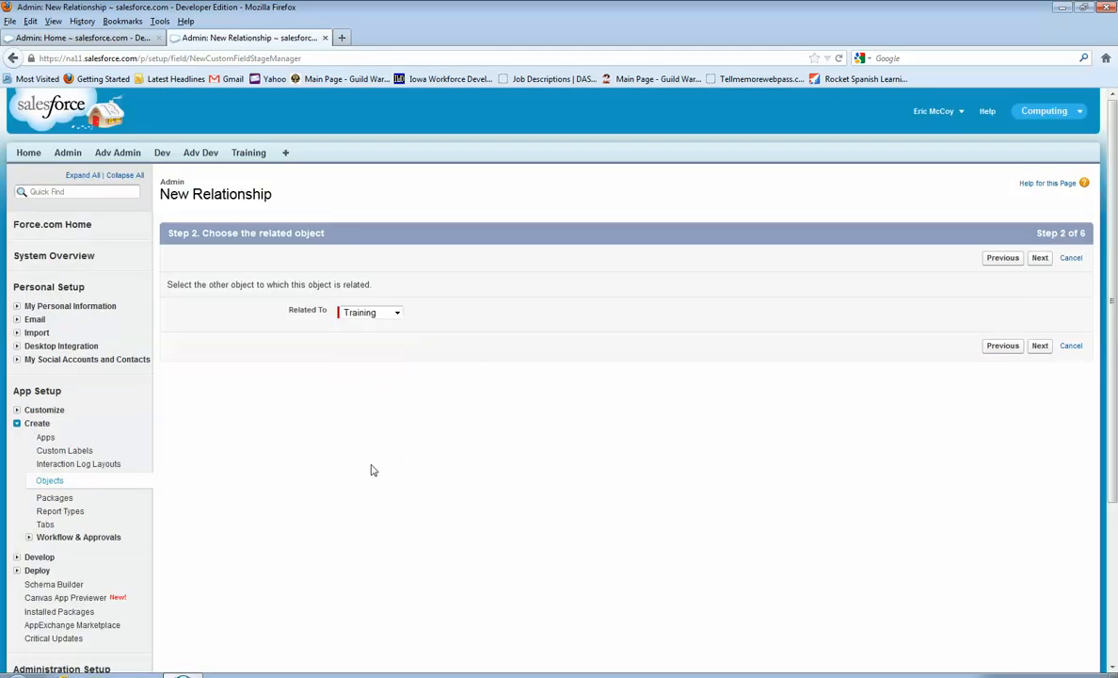
left_click(1040, 346)
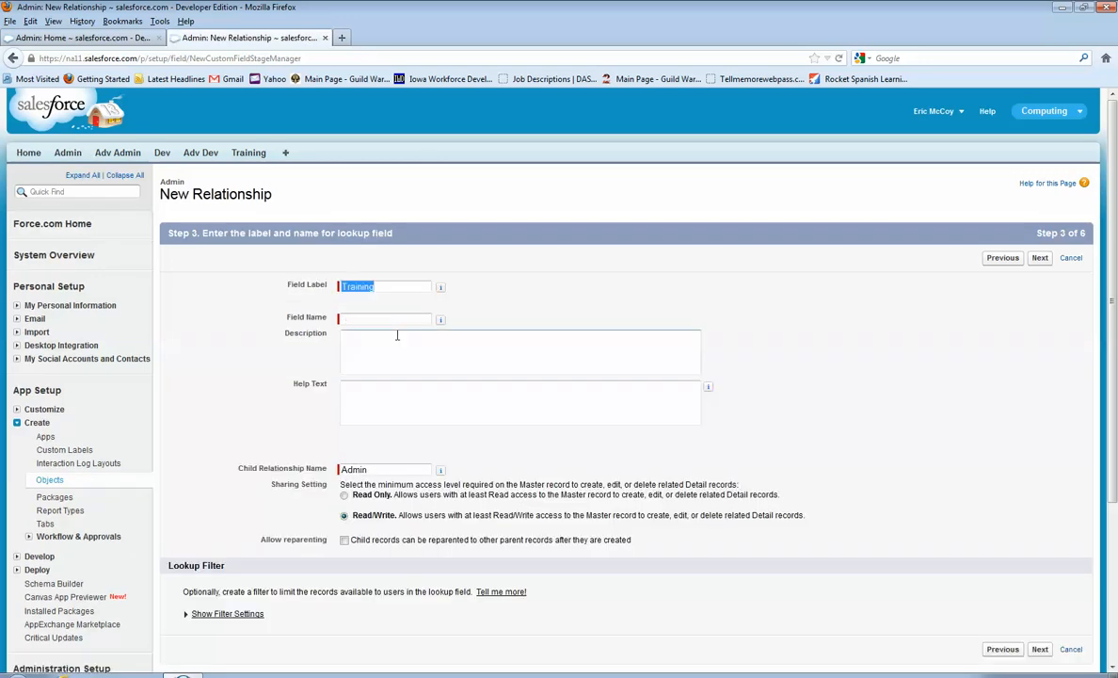
- Label the Admin object's relationship field Training Admin, keeping the Read/Write sharing setting, and continue to field-level security
left_click(381, 289)
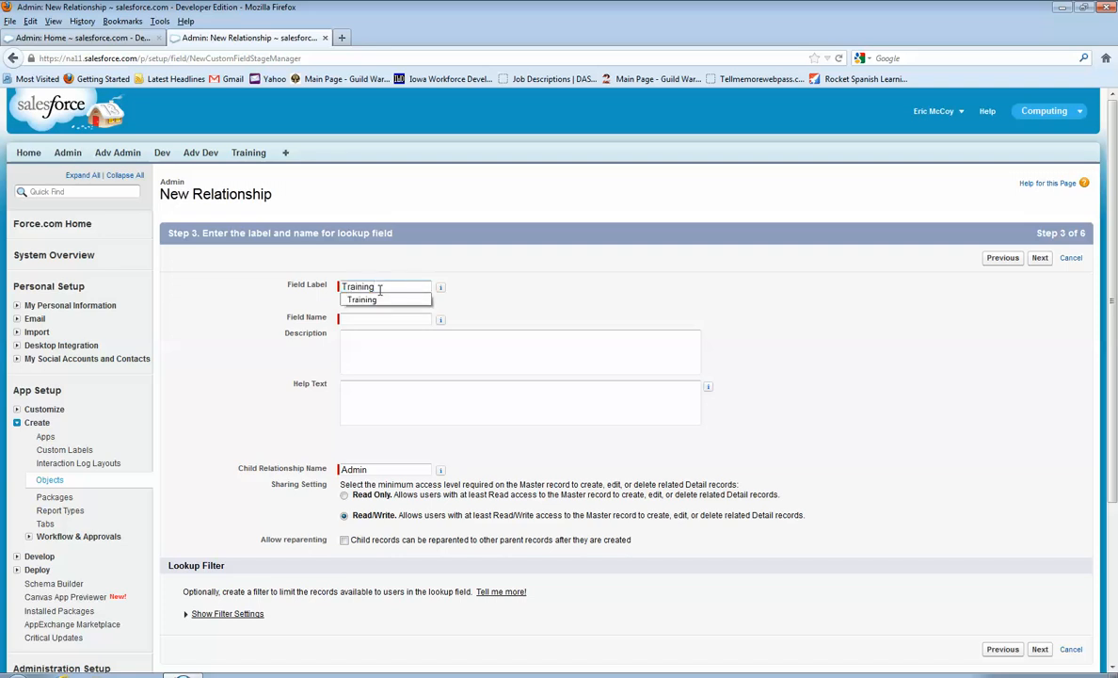
type("Admin")
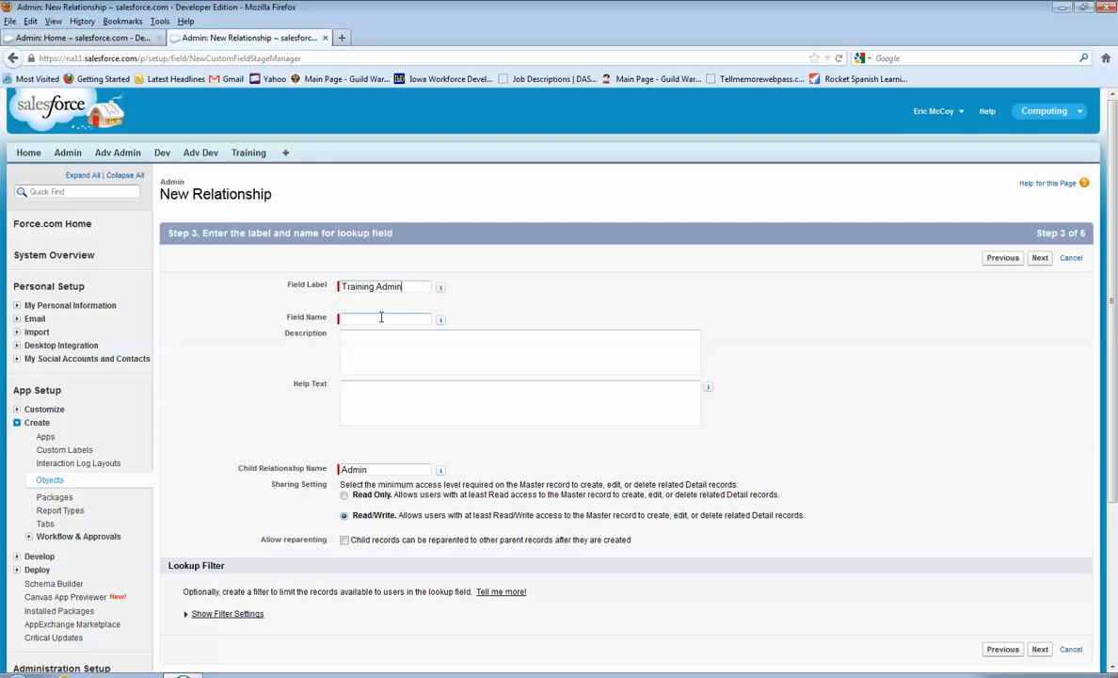
left_click(381, 317)
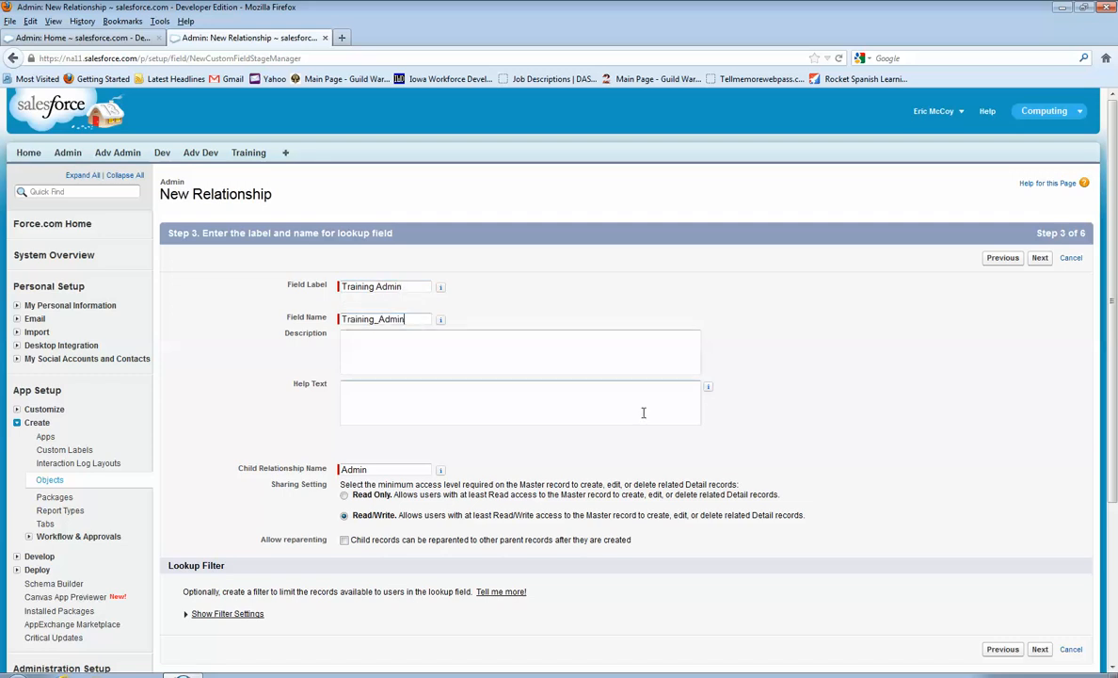
scroll(430, 402, "down", 3)
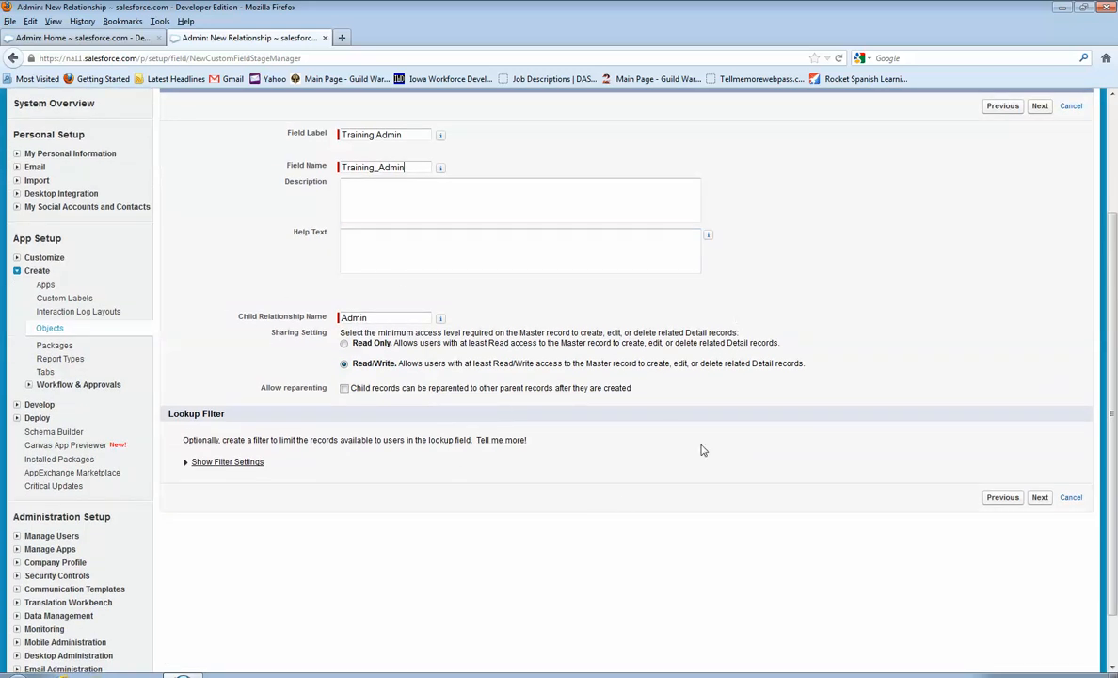
left_click(1042, 500)
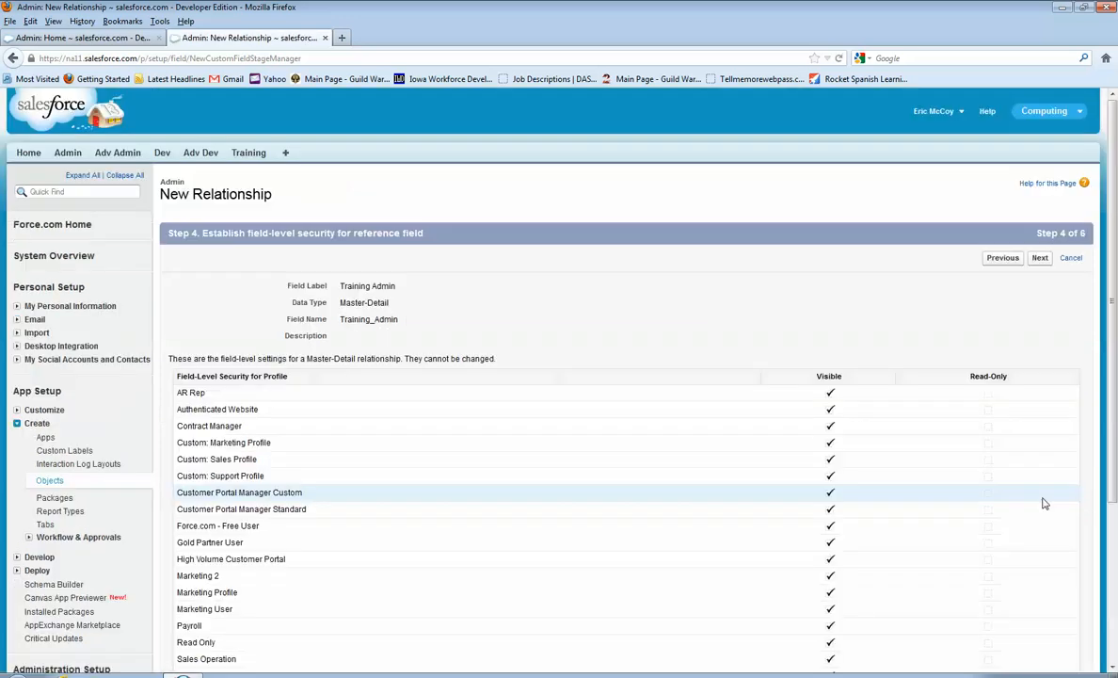
- Accept the default field-level security, Admin Layout and Training Layout related list, and save the Training Admin field
scroll(1040, 498, "down", 5)
left_click(1040, 601)
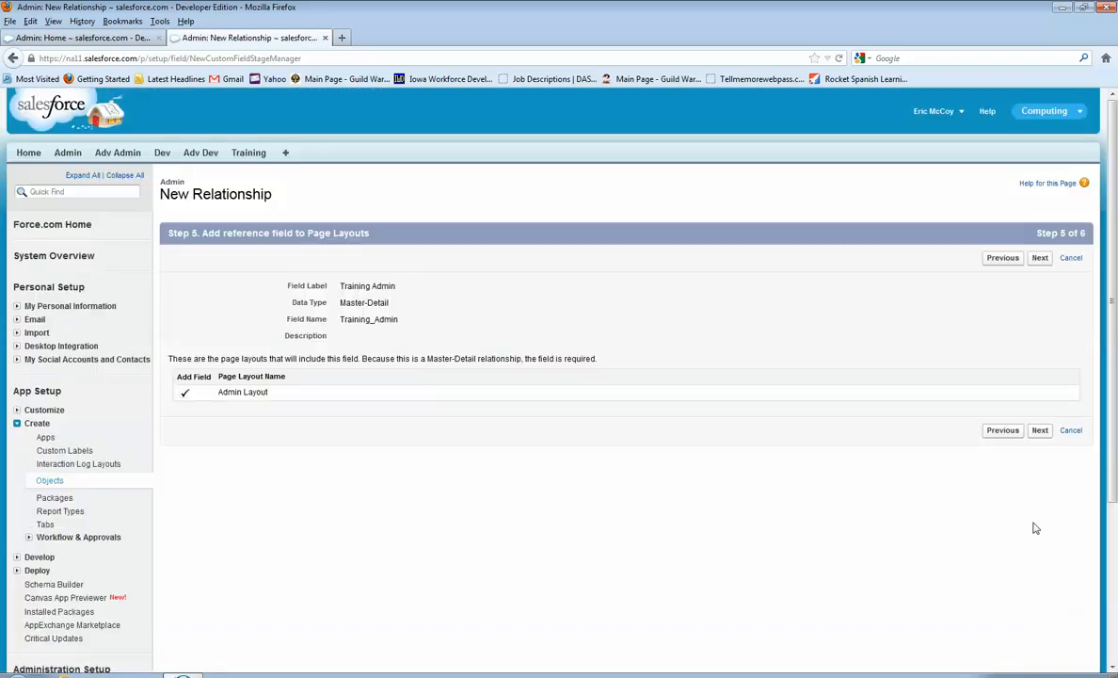
left_click(1040, 431)
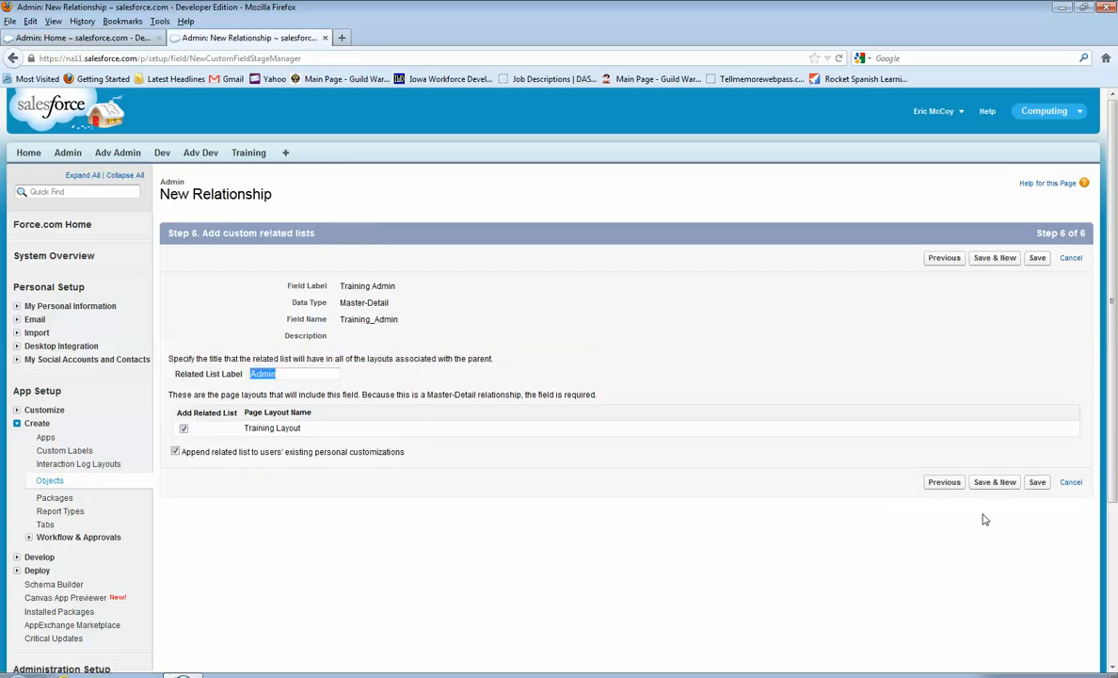
left_click(1037, 483)
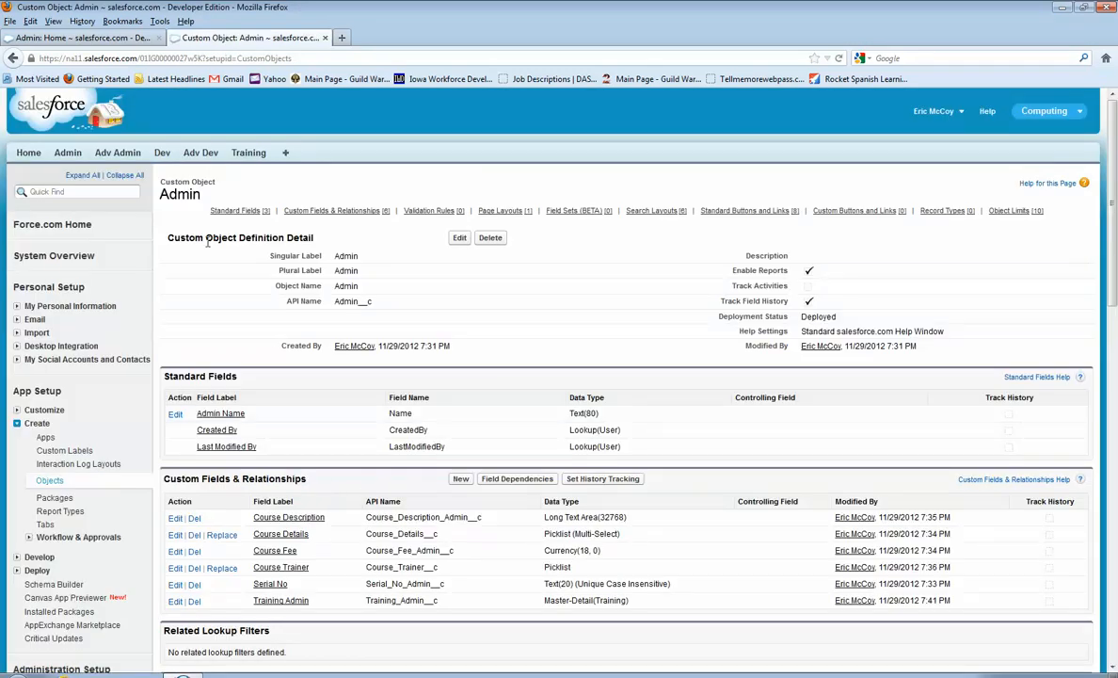
- Go to the Adv Admin tab and view the fields defined on the Adv Admin object
left_click(248, 152)
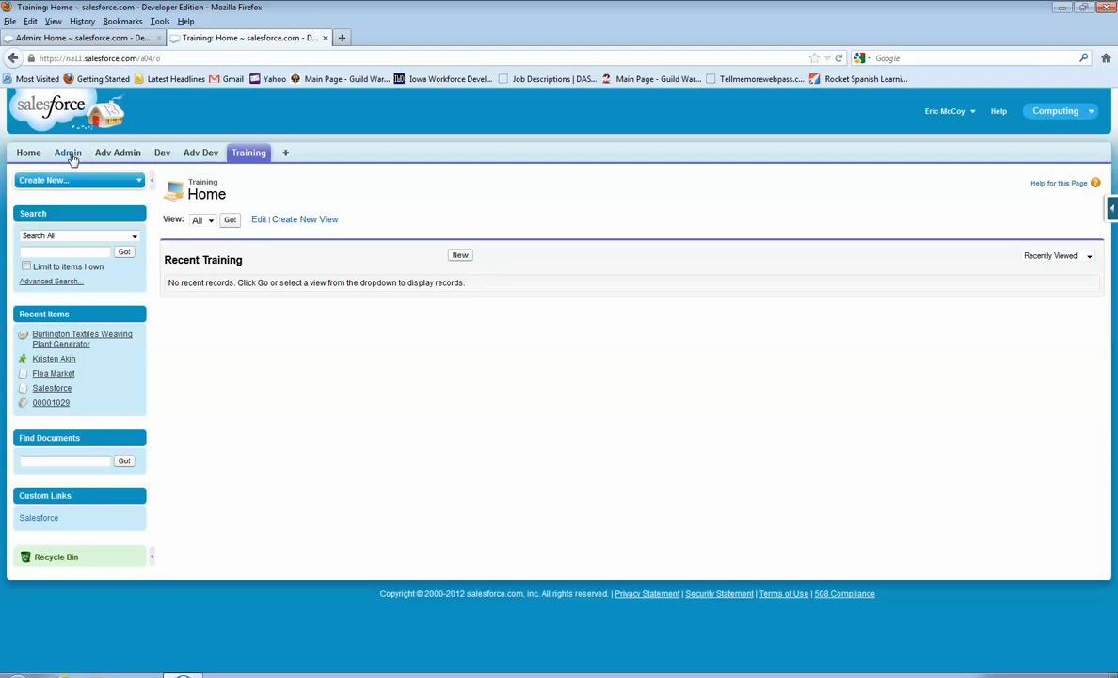
left_click(115, 153)
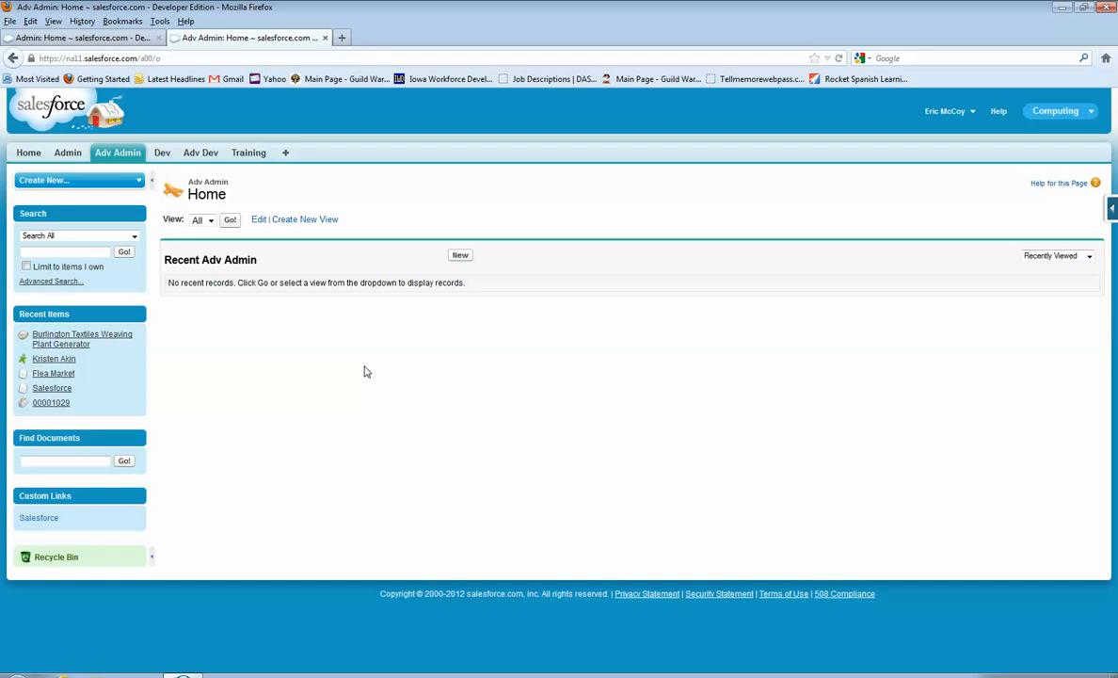
left_click(1111, 214)
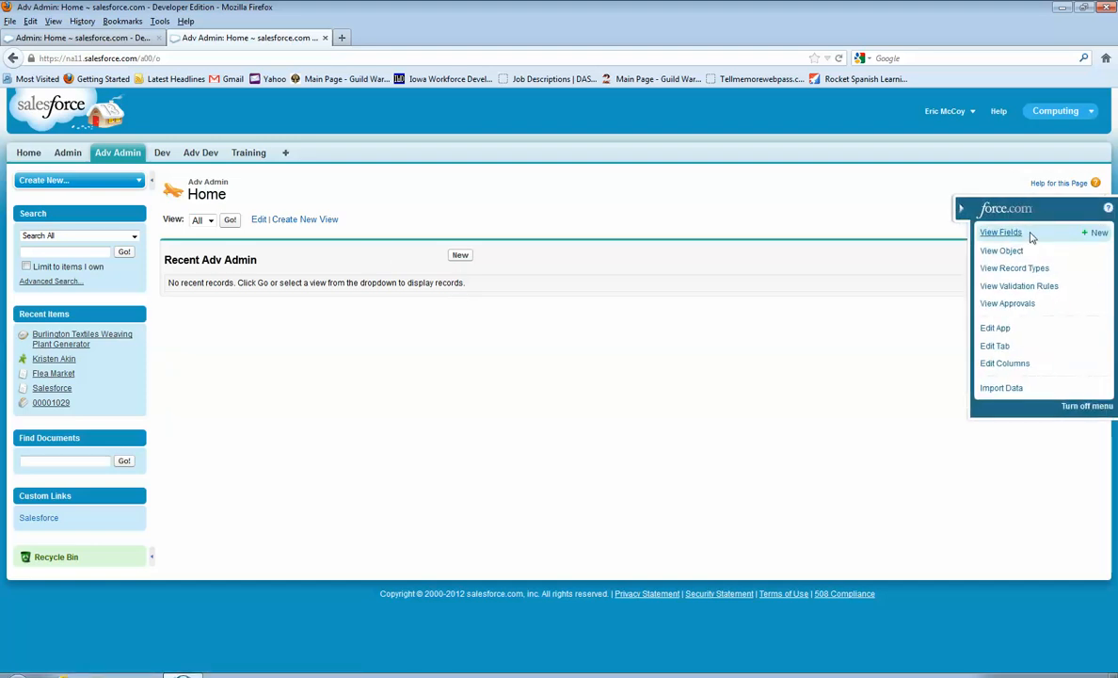
left_click(1024, 235)
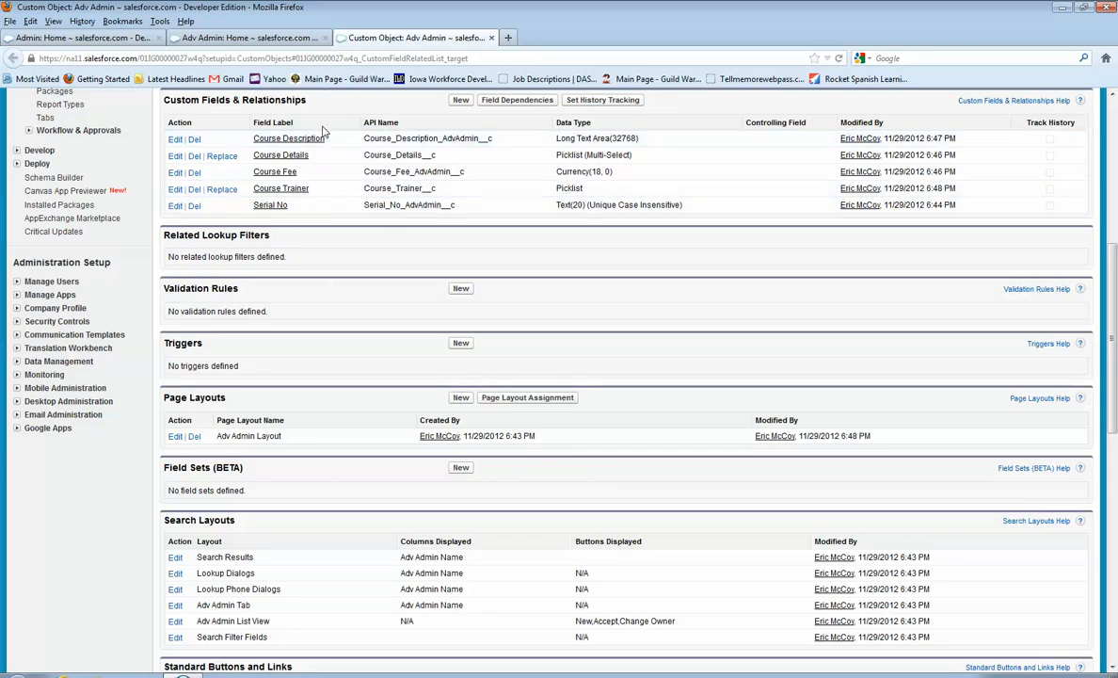
- Start a new master-detail relationship field on the Adv Admin object and relate it to the Training object
left_click(460, 100)
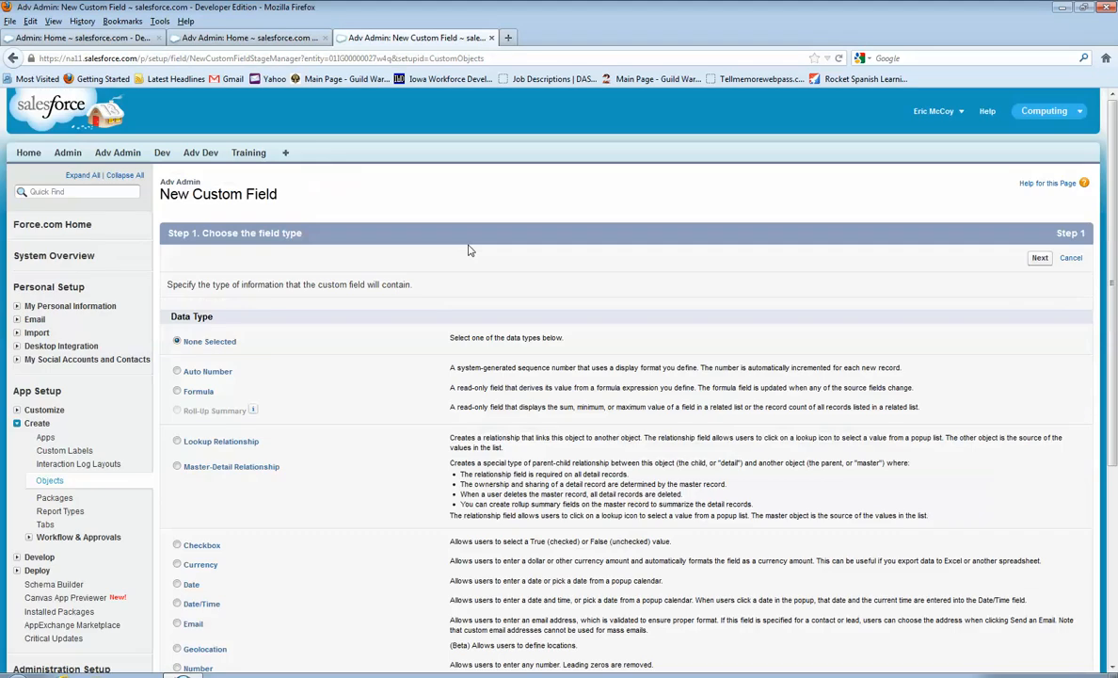
left_click(177, 465)
scroll(425, 459, "down", 5)
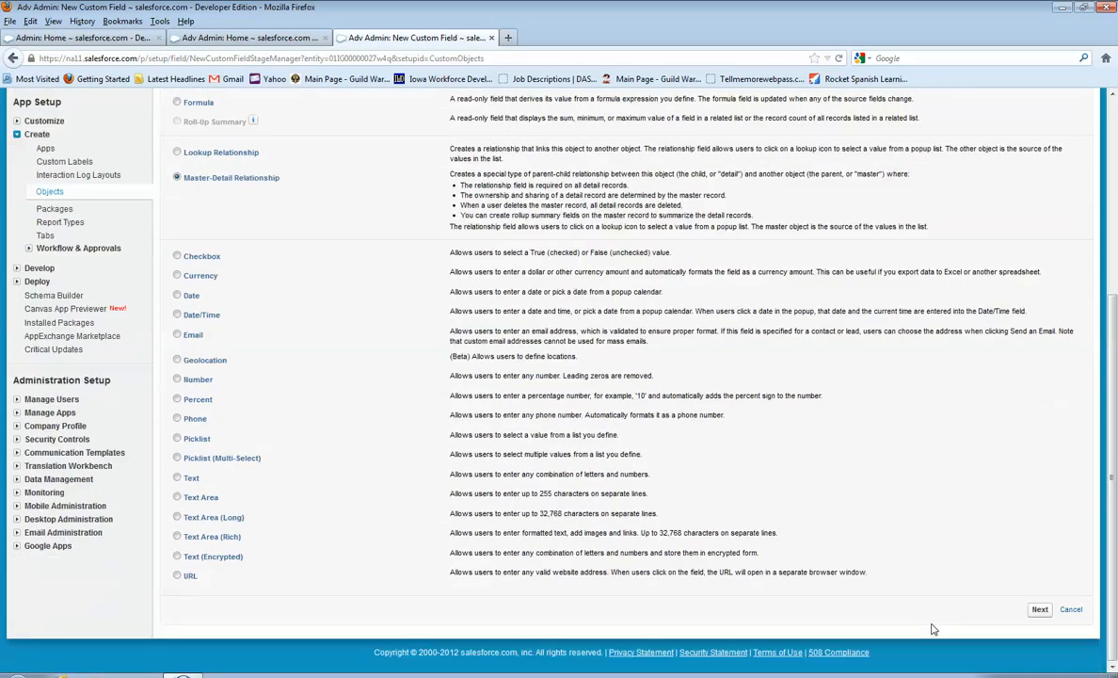
left_click(1041, 609)
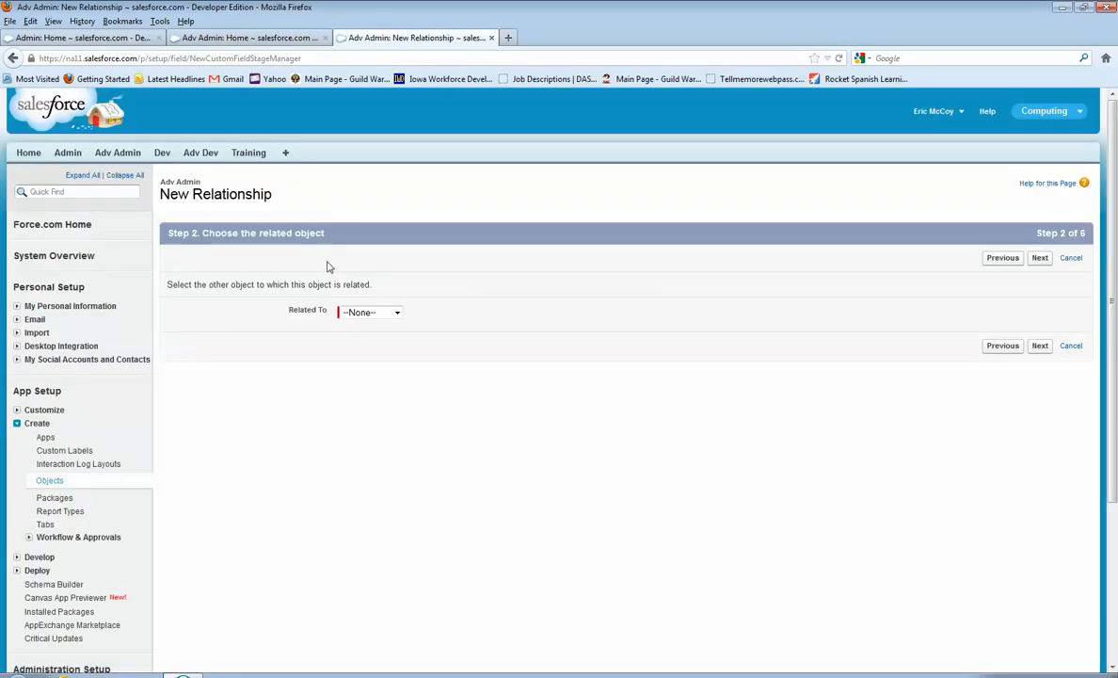
left_click(389, 314)
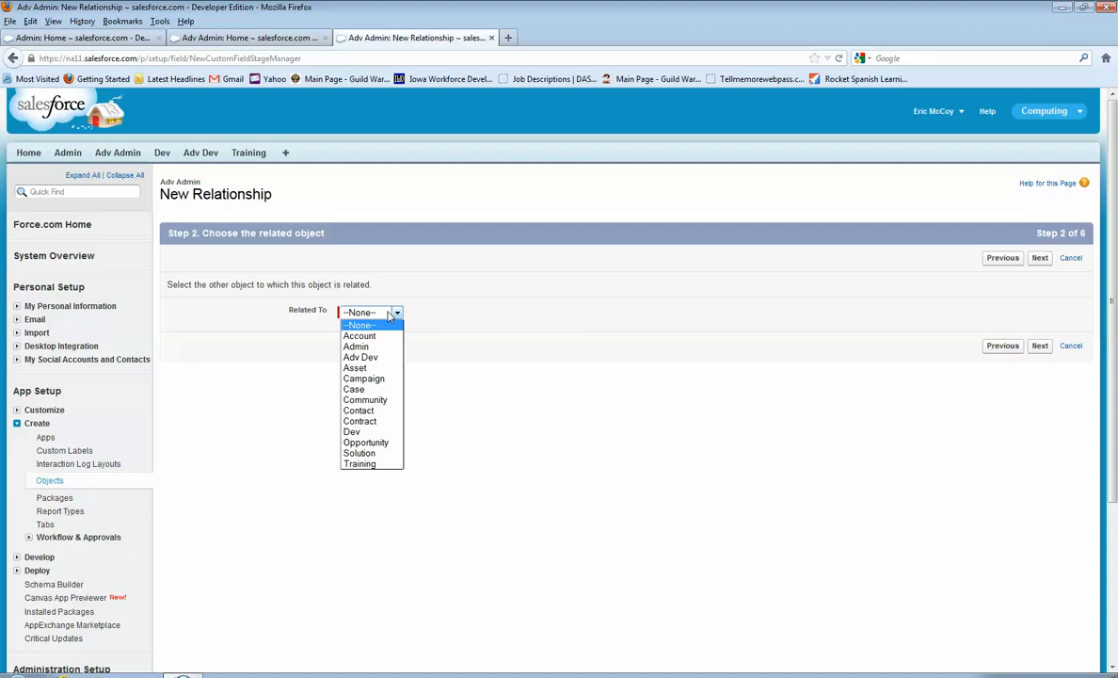
left_click(360, 463)
left_click(1040, 347)
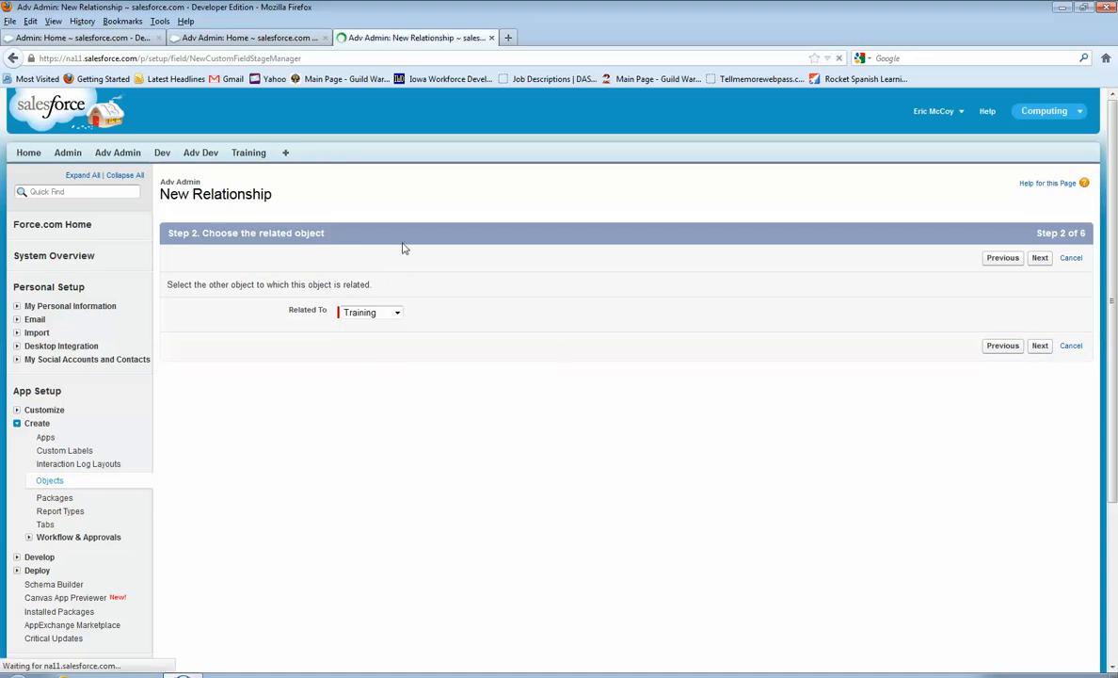
- Label the Adv Admin object's relationship field Training Adv Admin, keeping the Read/Write sharing setting, and continue to field-level security
left_click(409, 290)
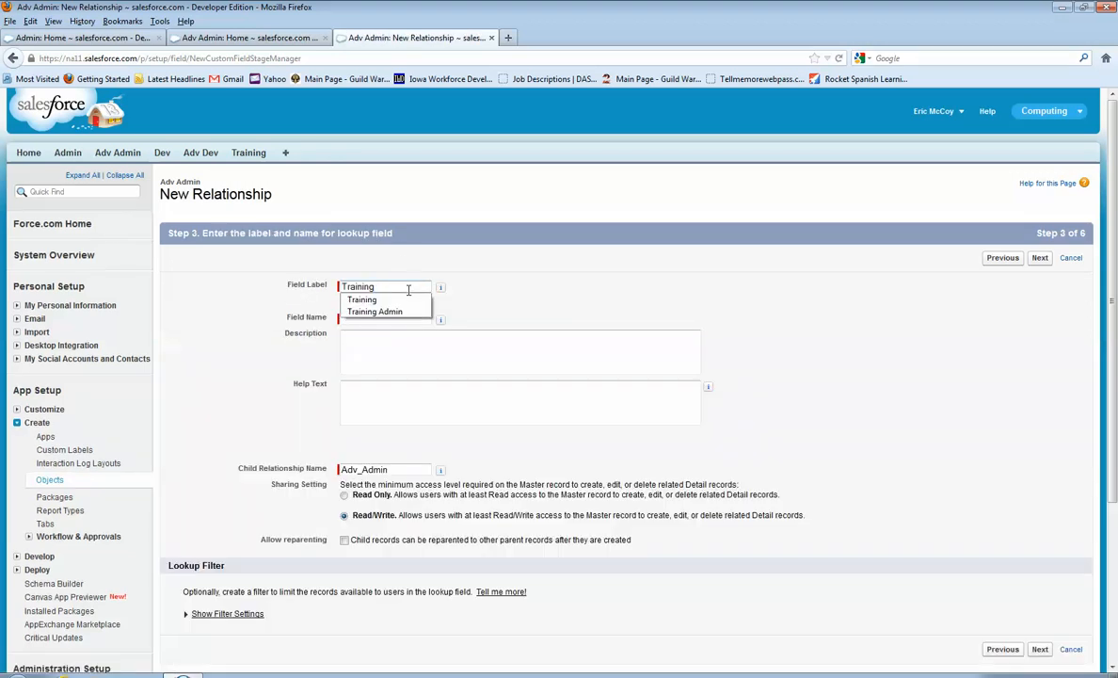
type("_")
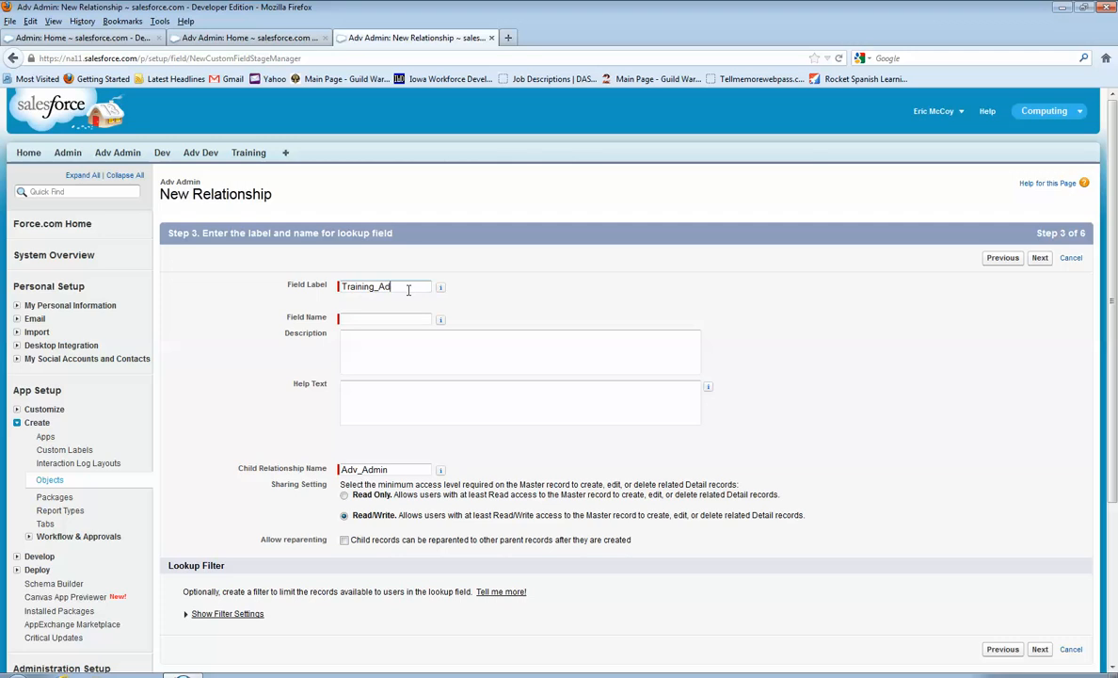
key("BackSpace")
type("A")
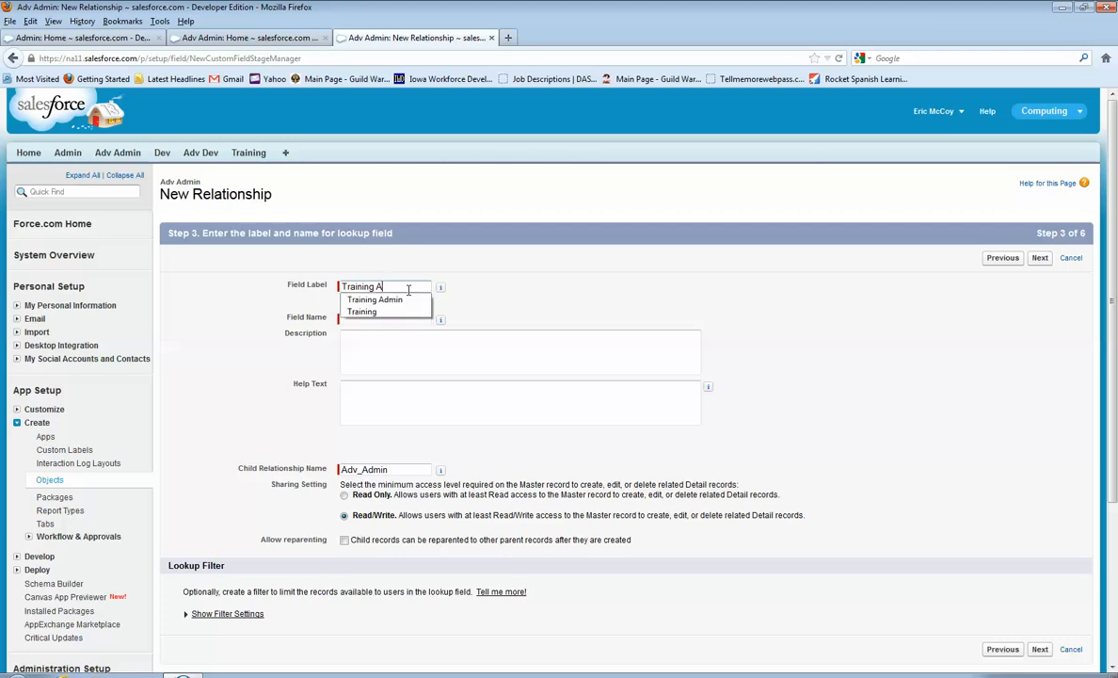
type("dv Admin")
left_click(404, 336)
scroll(819, 486, "down", 1)
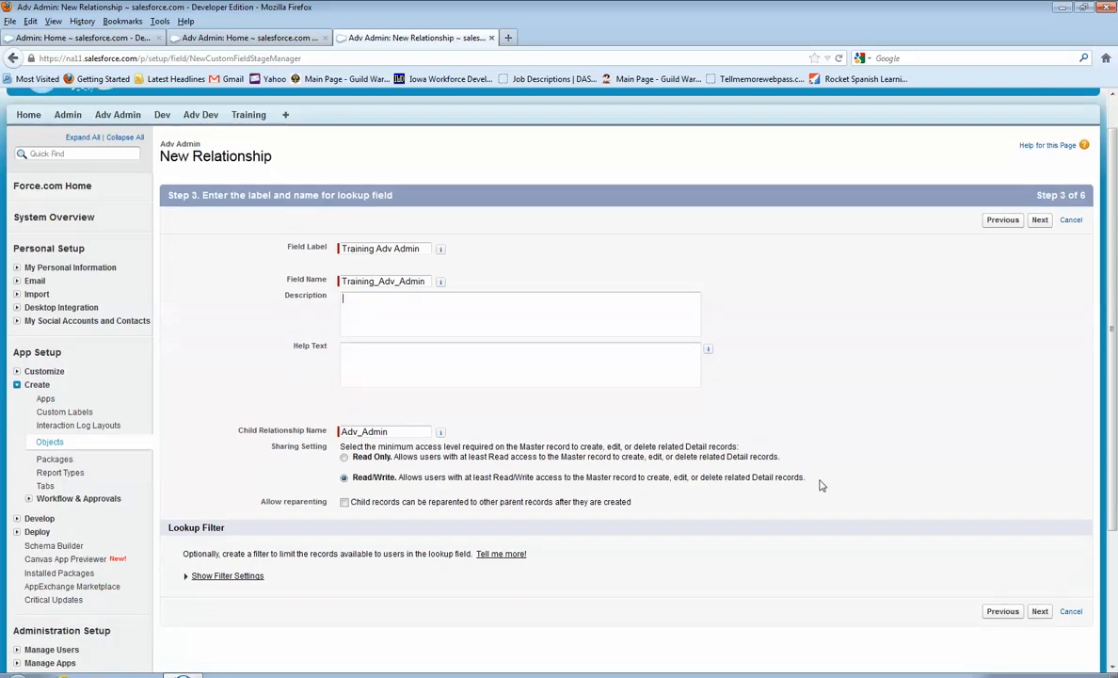
scroll(819, 485, "down", 1)
left_click(1043, 575)
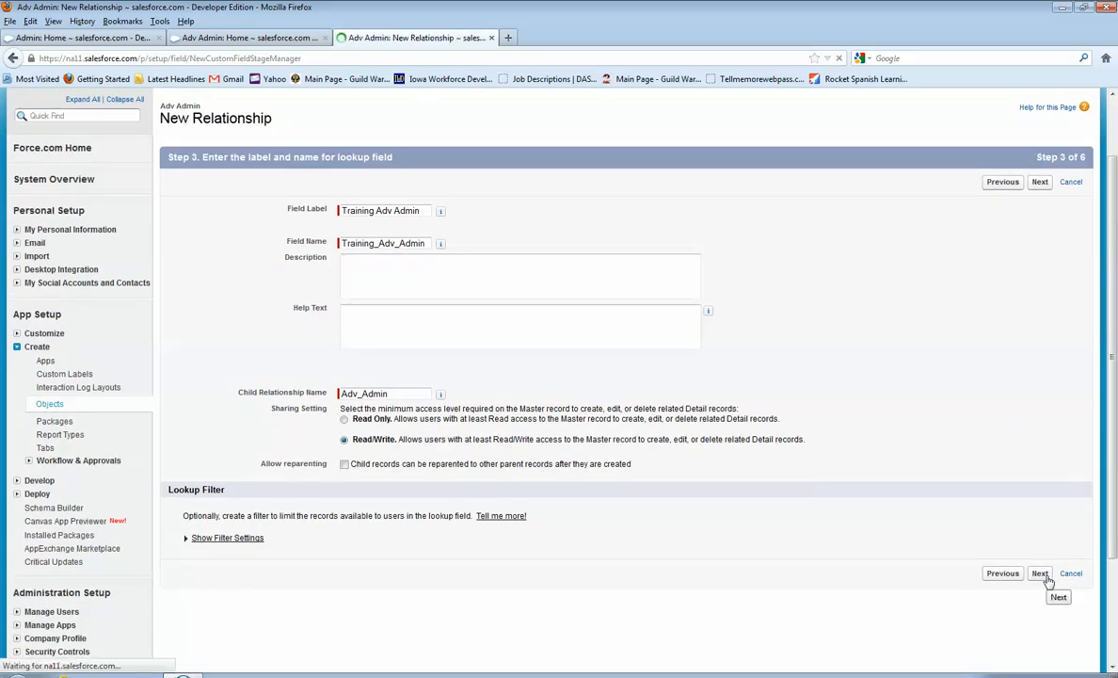
- Accept the default field-level security, page layout and related list settings, and save the Training Adv Admin field
scroll(1049, 593, "down", 4)
left_click(1041, 602)
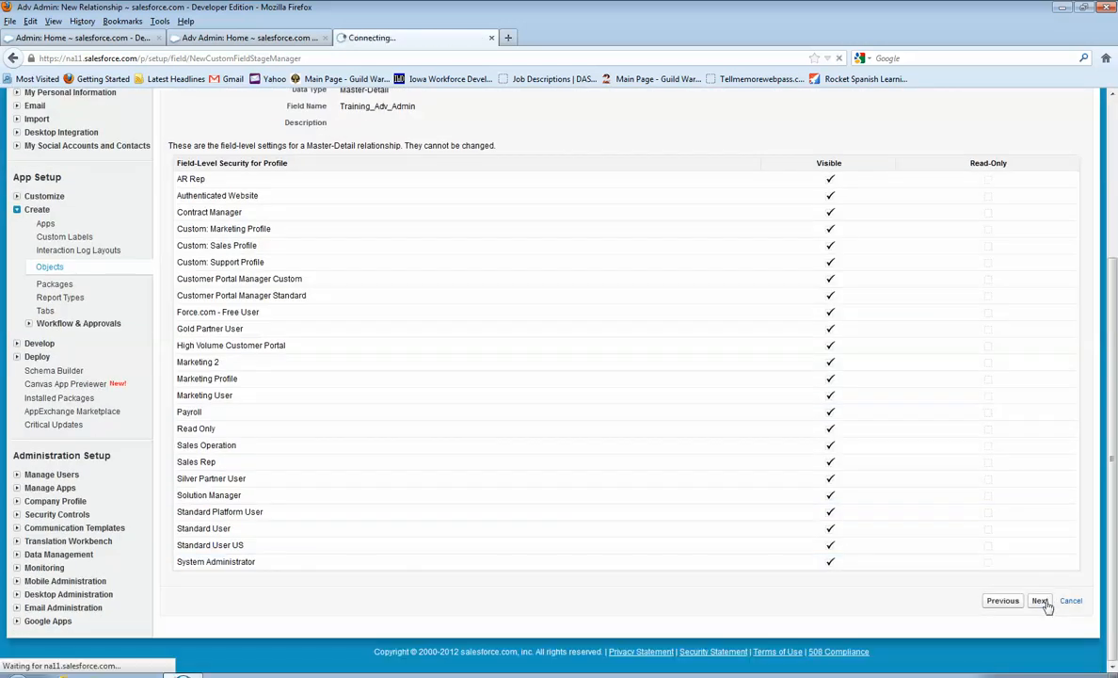
scroll(1056, 430, "down", 2)
left_click(1044, 360)
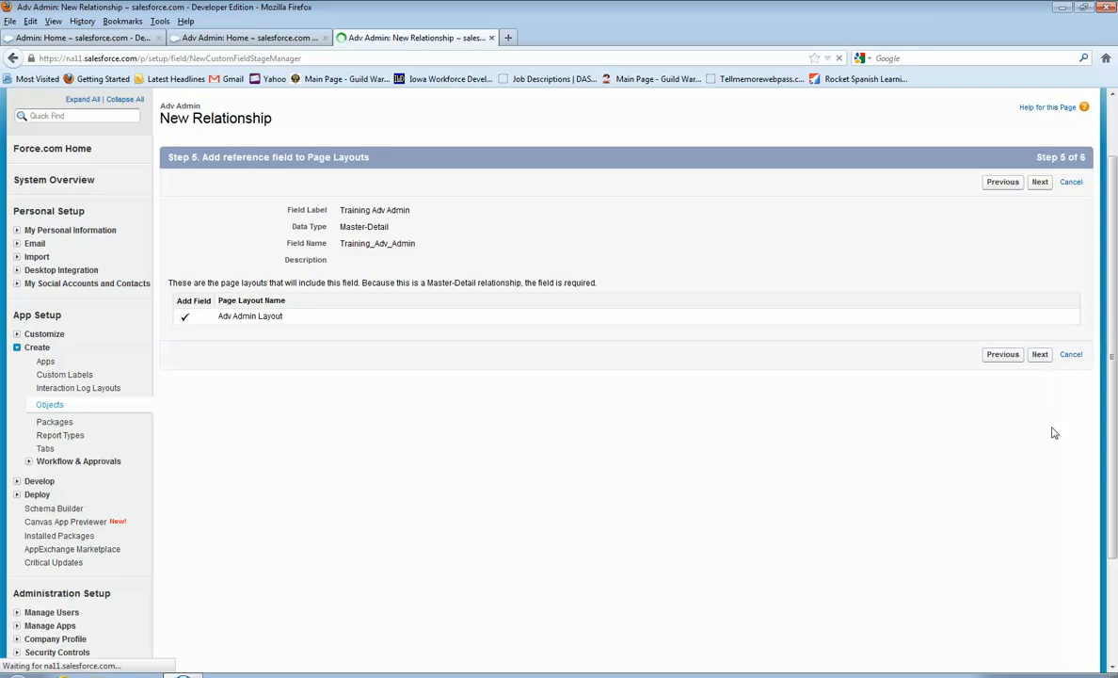
left_click(1038, 481)
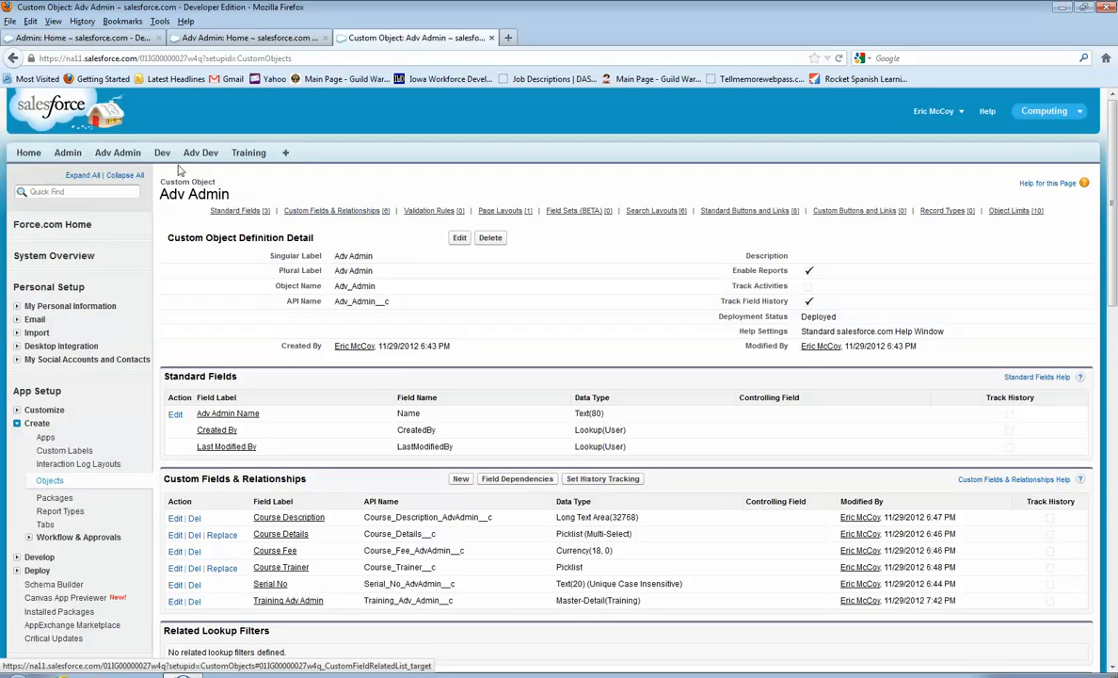
- Go to the Dev tab and view the custom fields and relationships defined on the Dev object
left_click(162, 154)
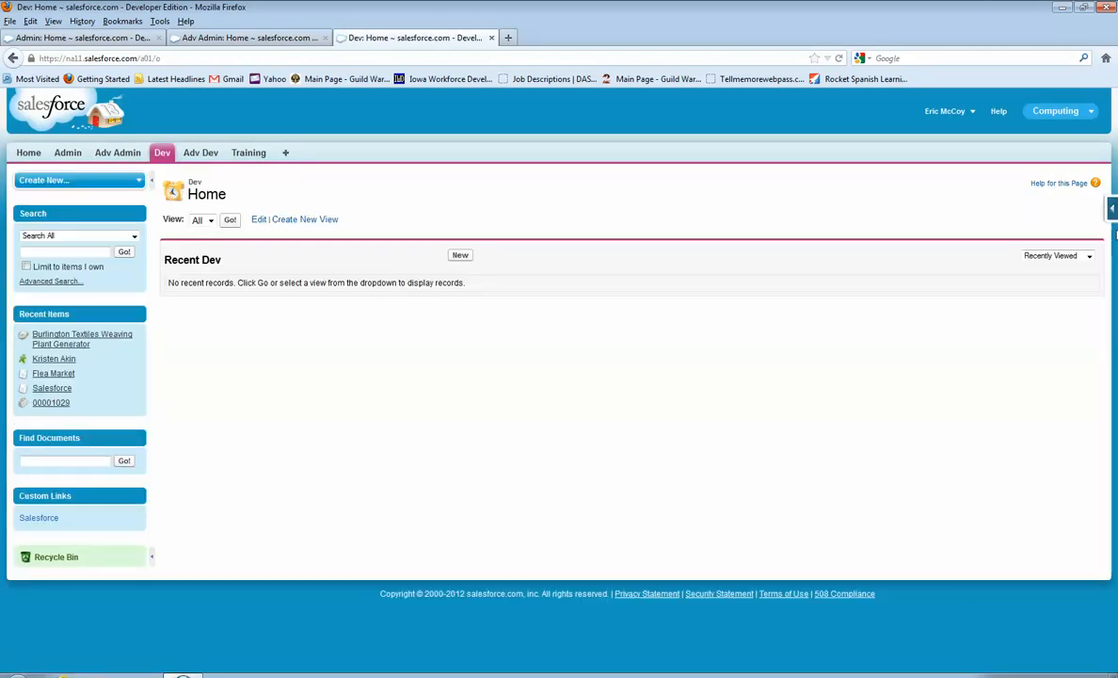
left_click(1112, 209)
left_click(1003, 232)
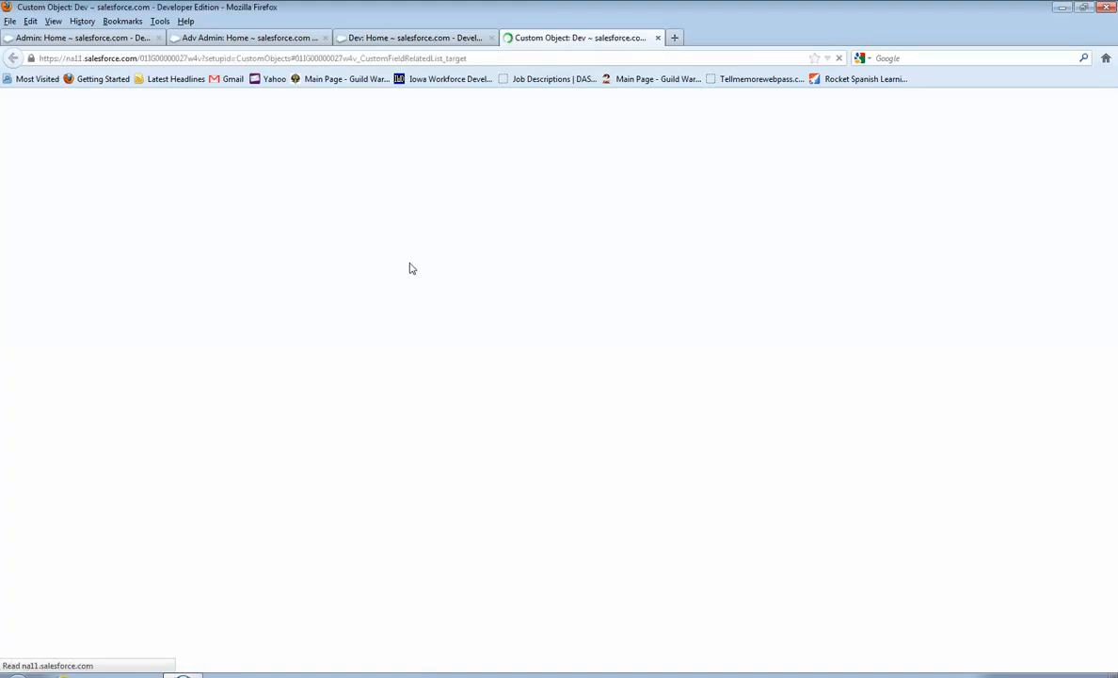
scroll(320, 288, "up", 3)
scroll(321, 288, "down", 2)
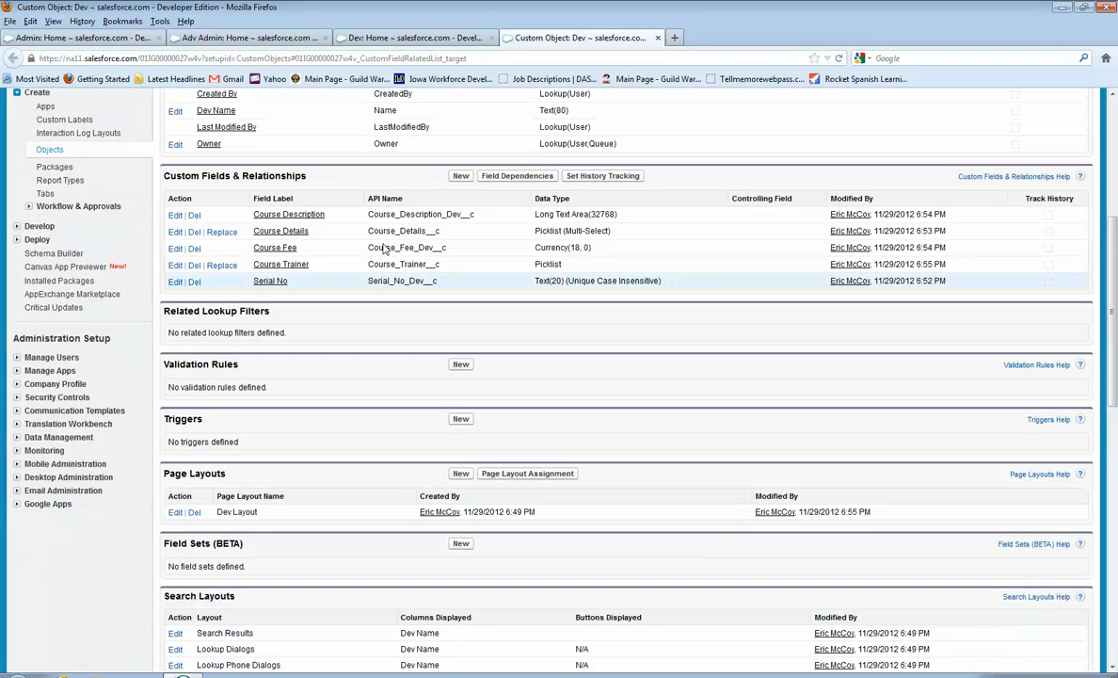
- Start a new master-detail relationship field on the Dev object and relate it to the Training object
left_click(461, 177)
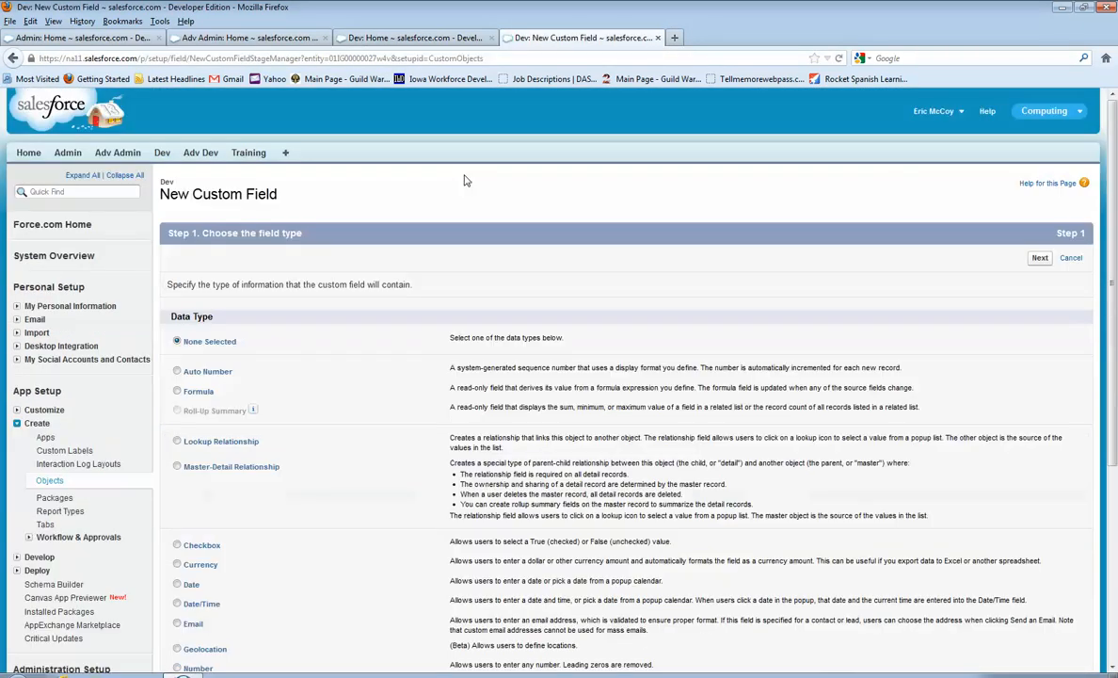
left_click(176, 466)
scroll(178, 462, "down", 3)
left_click(1035, 610)
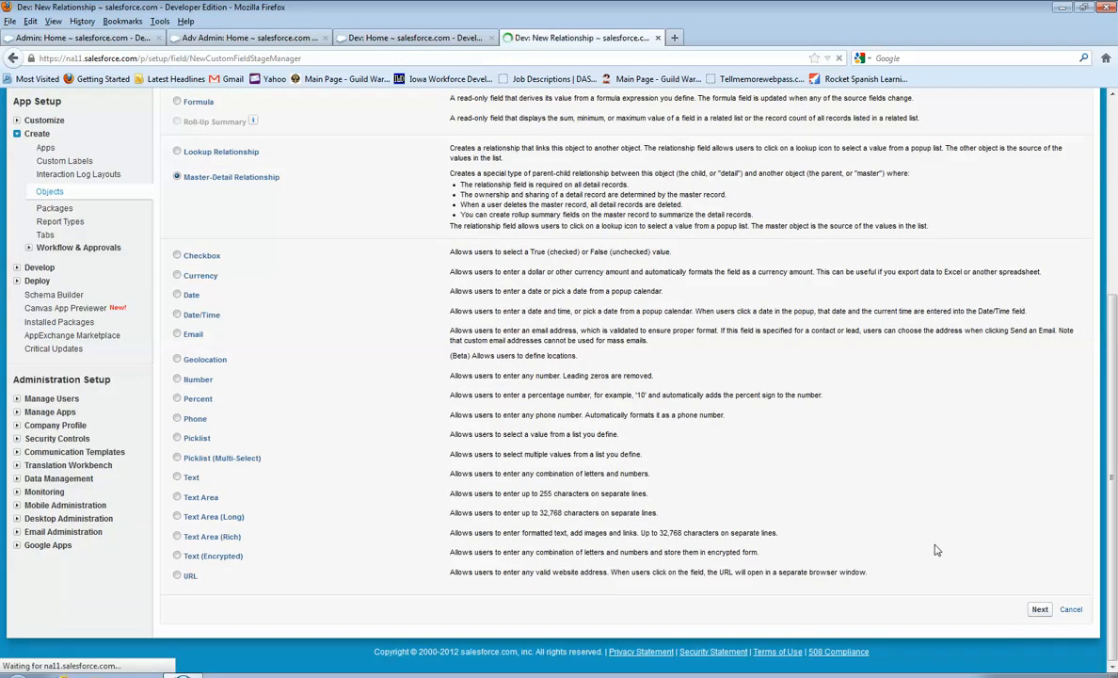
left_click(369, 313)
left_click(373, 464)
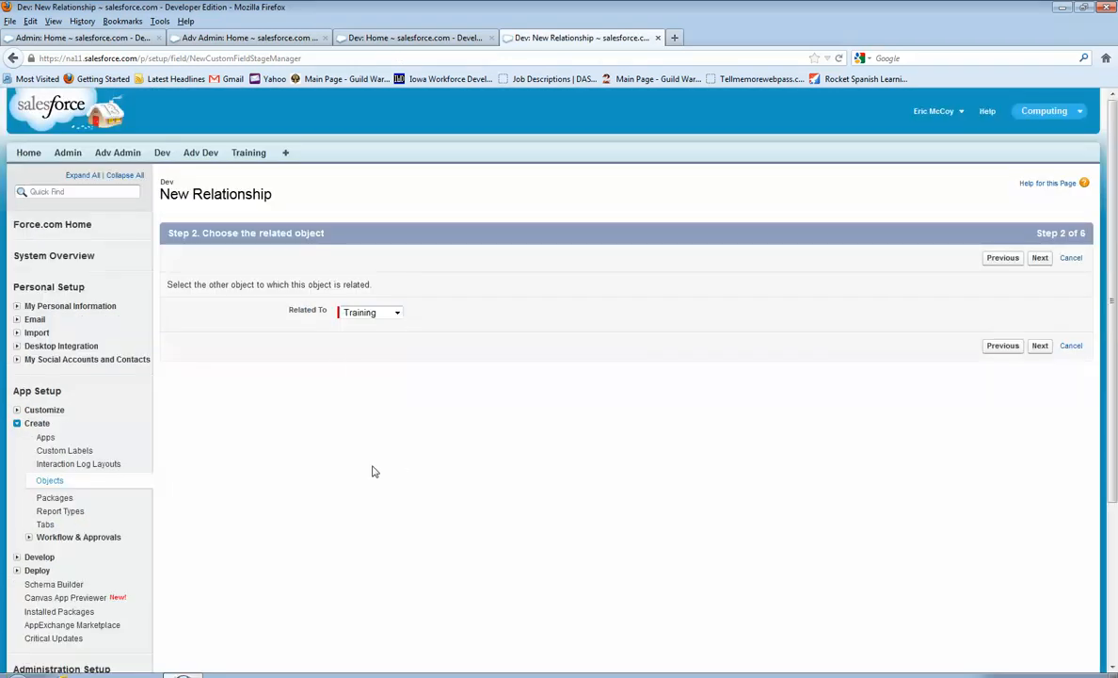
left_click(1040, 346)
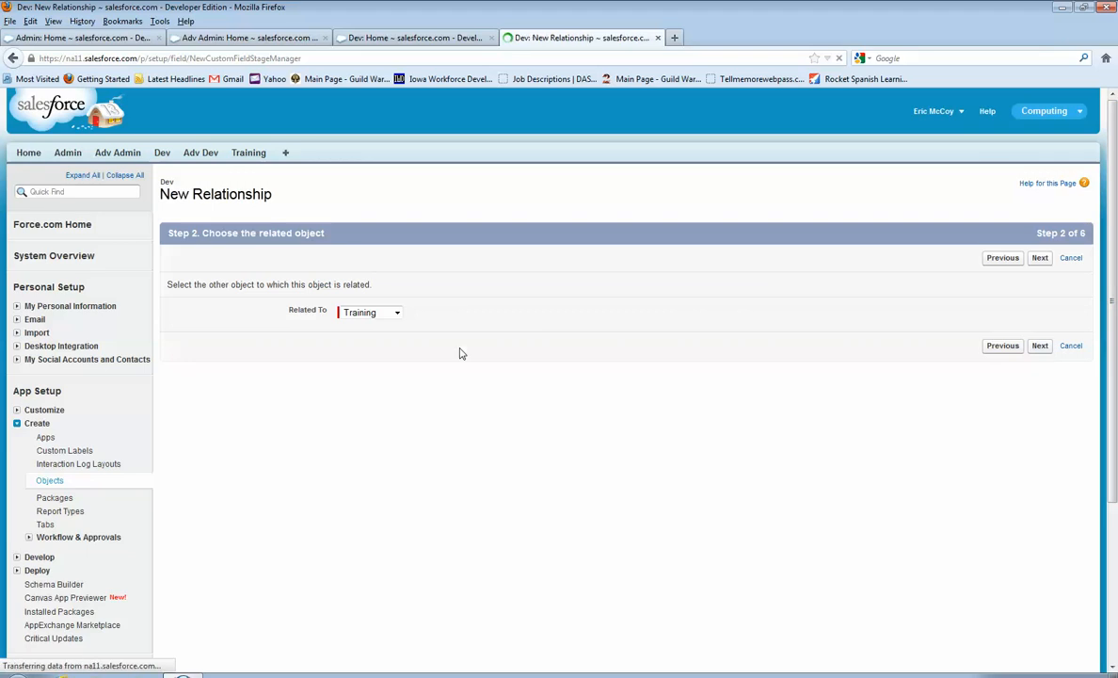
- Label the Dev object's relationship field Training Dev and set its field name to Training_Dev, keeping the Read/Write sharing setting
left_click(368, 274)
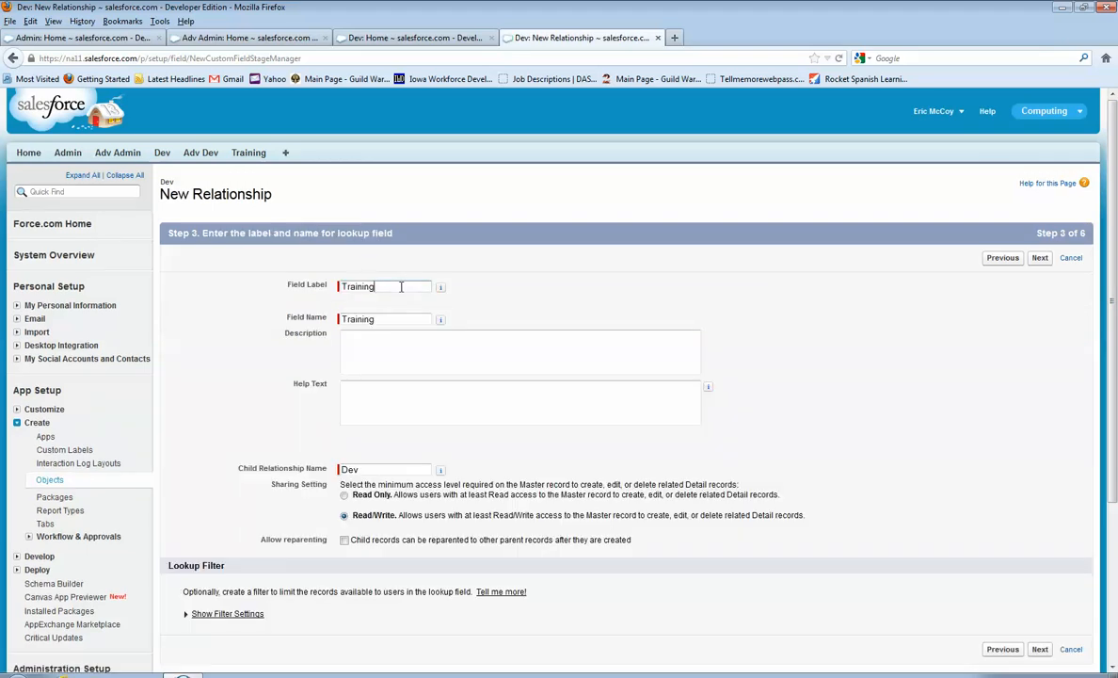
type("Dev")
left_click(473, 389)
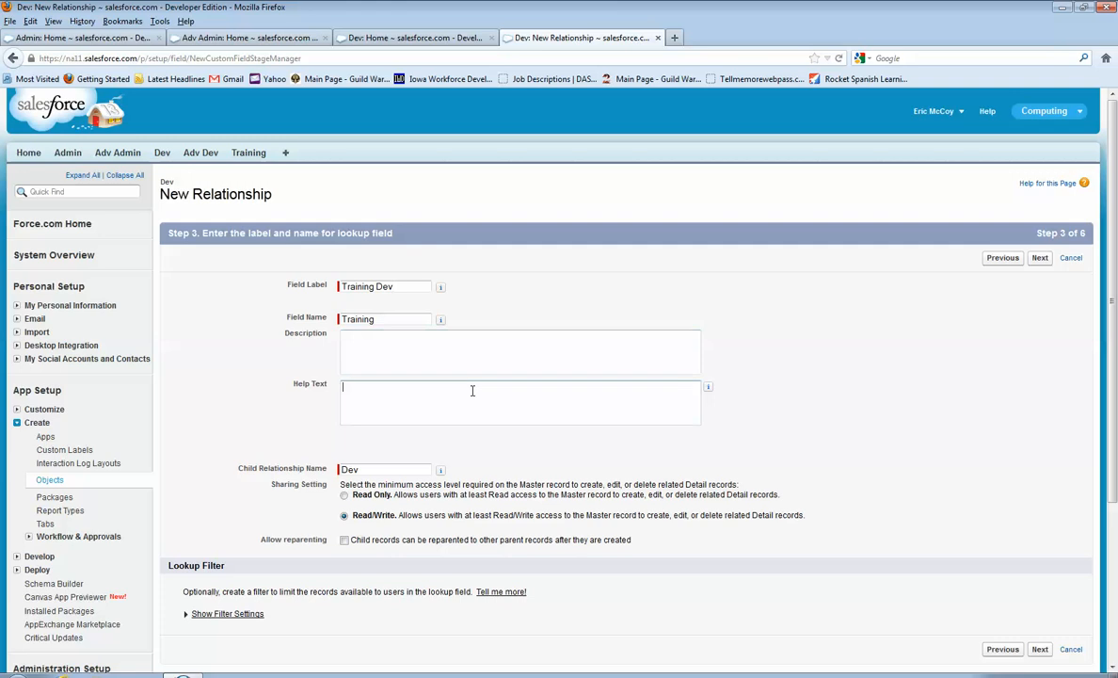
left_click(405, 321)
type("_Dev")
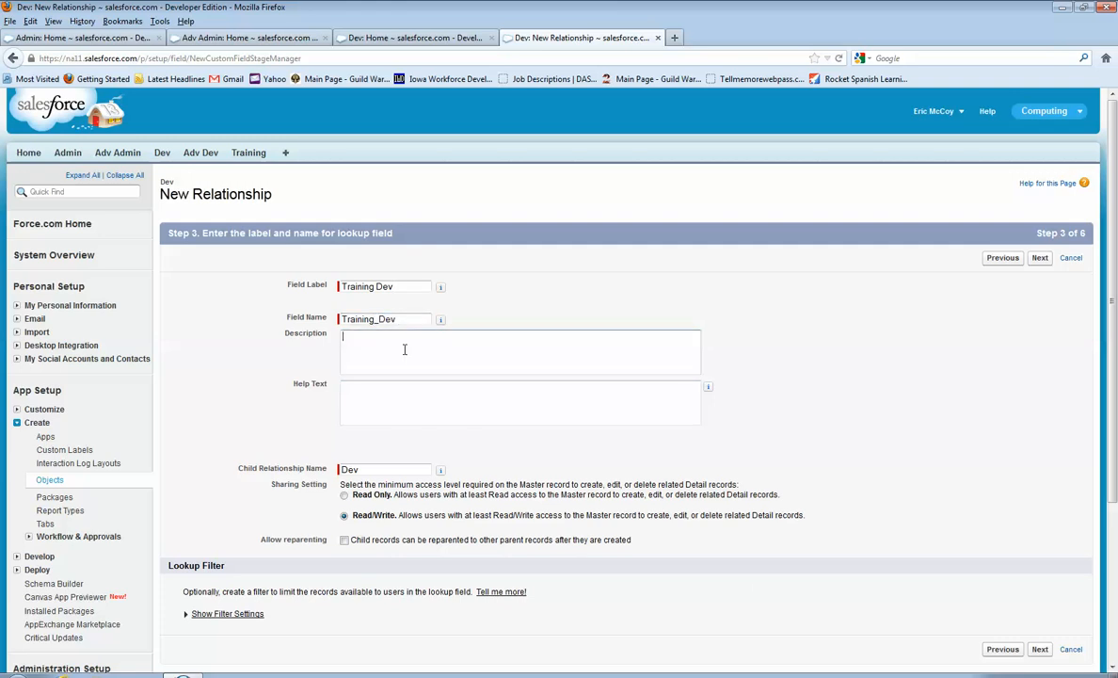
left_click(405, 350)
scroll(758, 582, "down", 5)
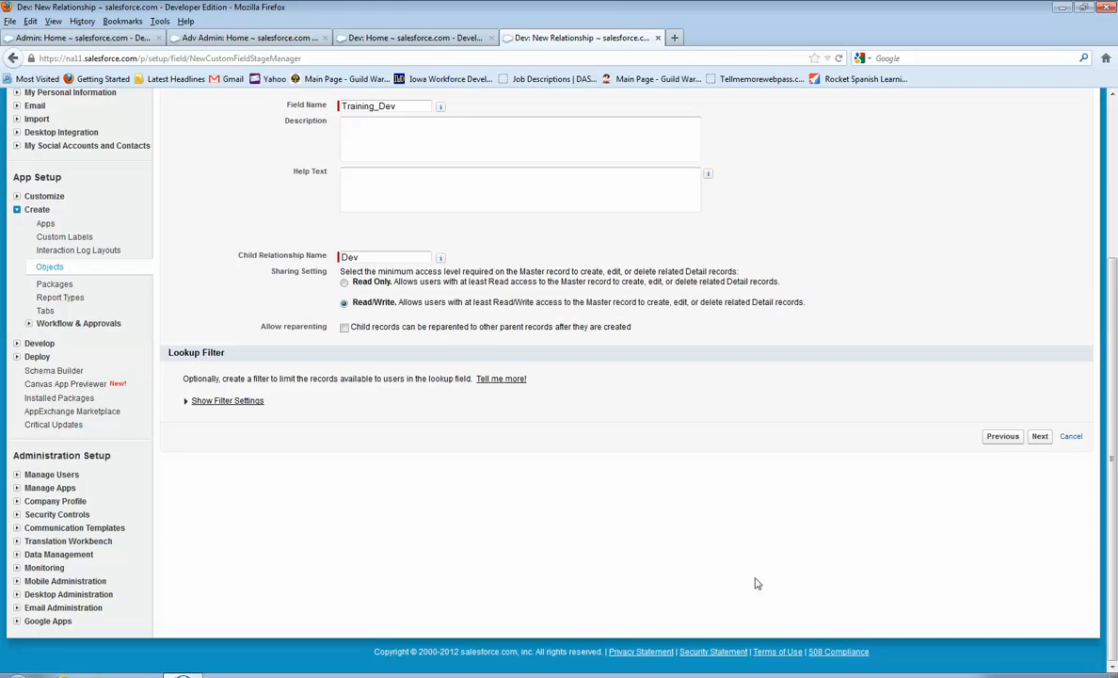
- Accept the default field-level security, page layout and related list settings, and save the Training Dev field
left_click(1040, 437)
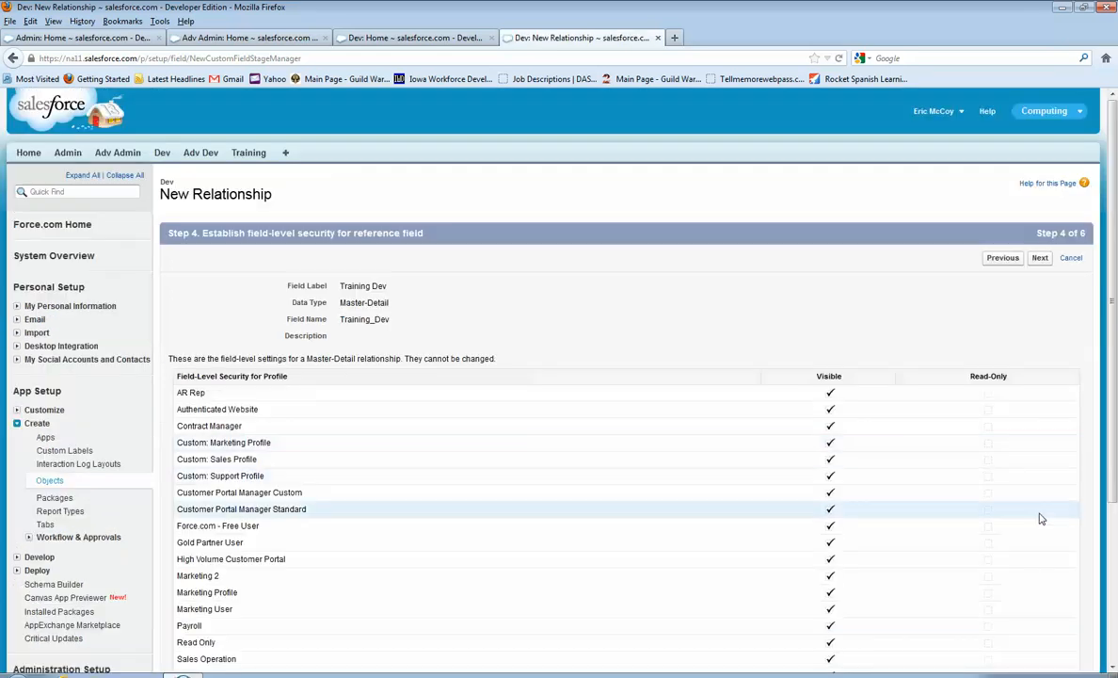
left_click(1041, 258)
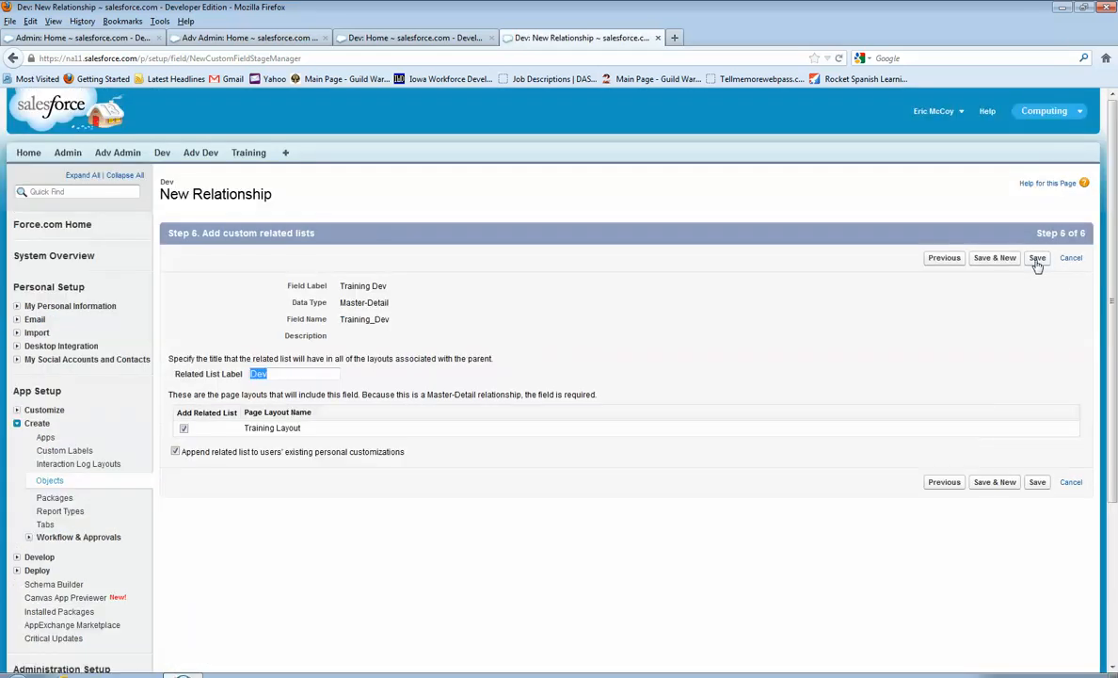
left_click(1037, 258)
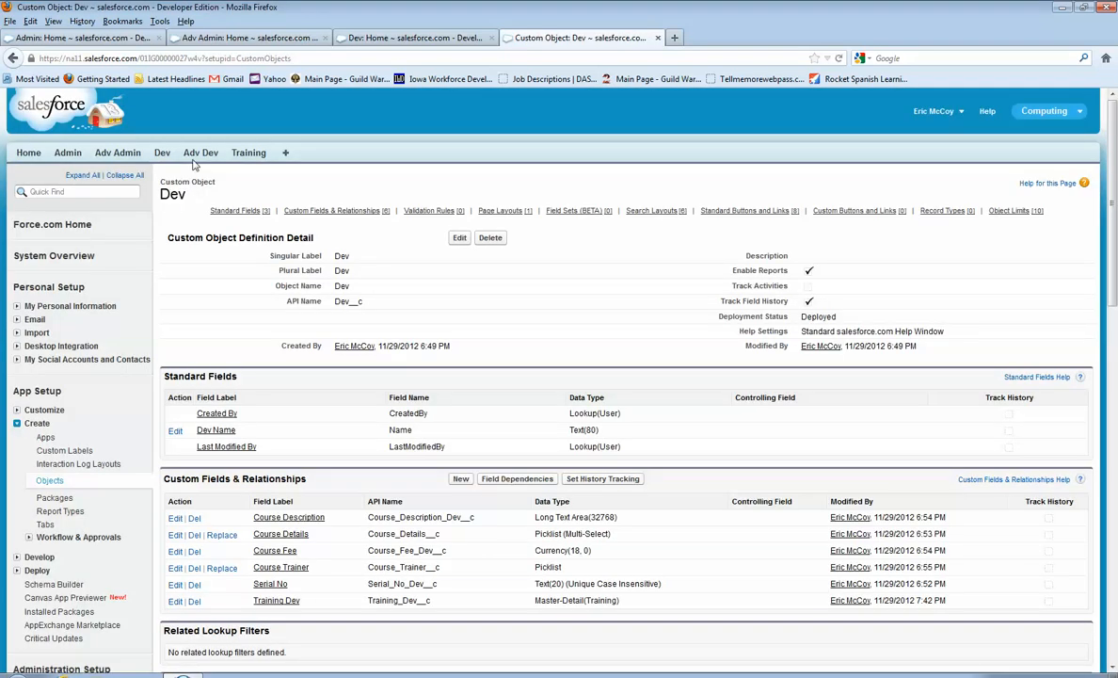
- Go to the Adv Dev tab and view the fields defined on the Adv Dev object
left_click(200, 156)
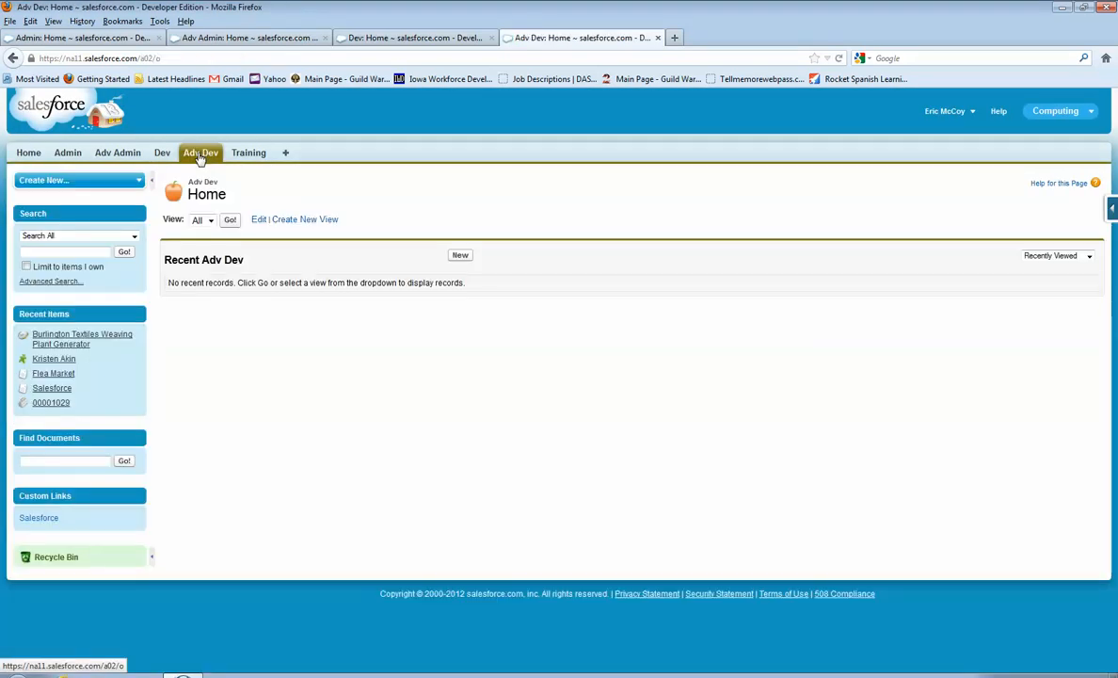
mouse_move(1111, 208)
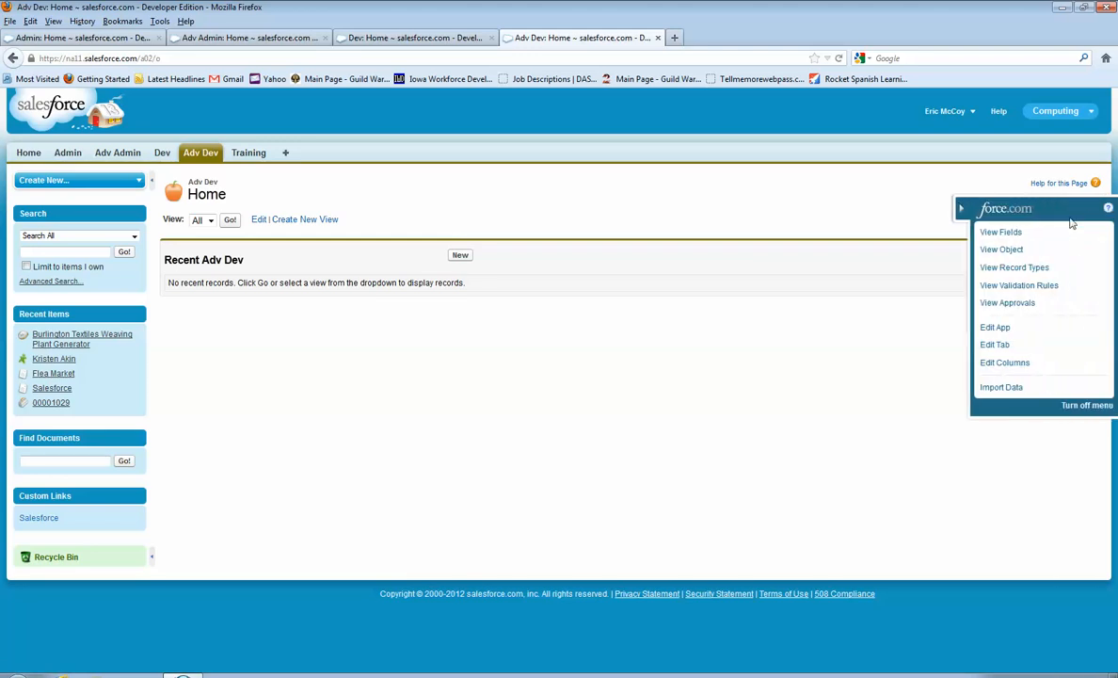
left_click(1000, 232)
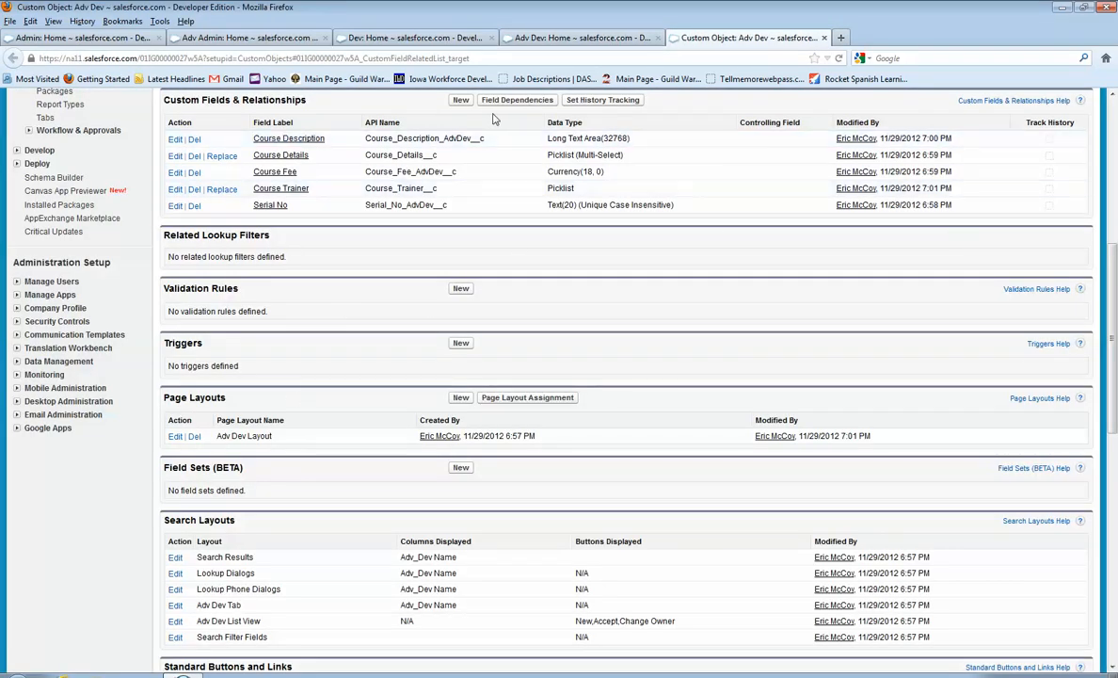
- Start a new master-detail relationship field on the Adv Dev object and relate it to the Training object
left_click(462, 101)
left_click(176, 466)
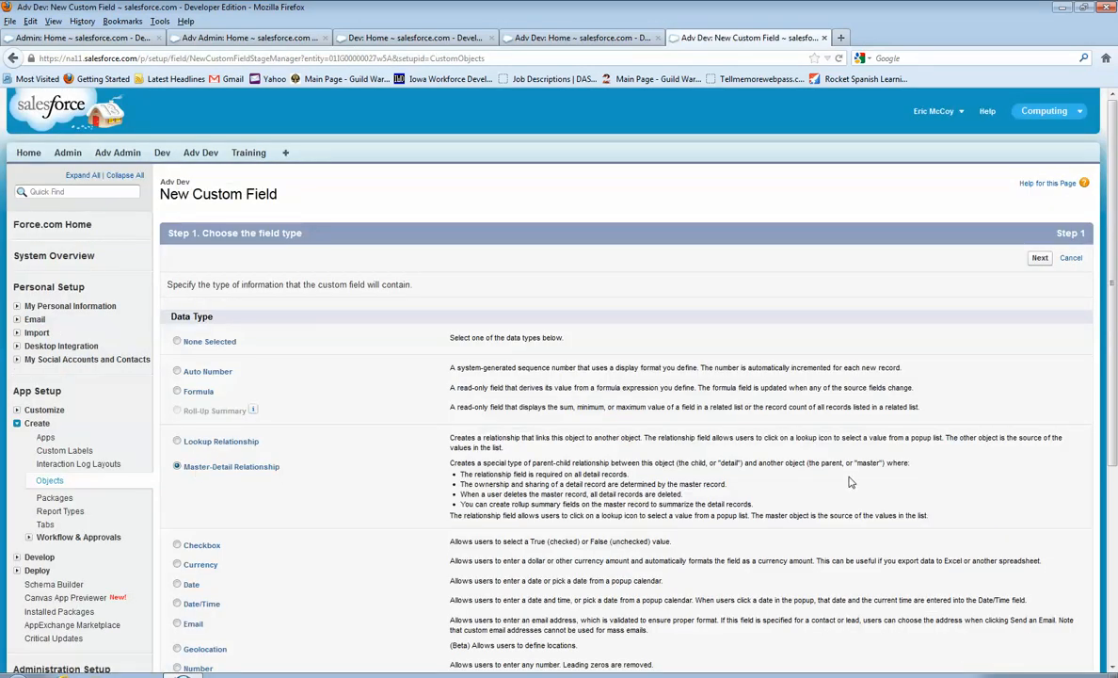
scroll(789, 445, "down", 5)
left_click(1039, 610)
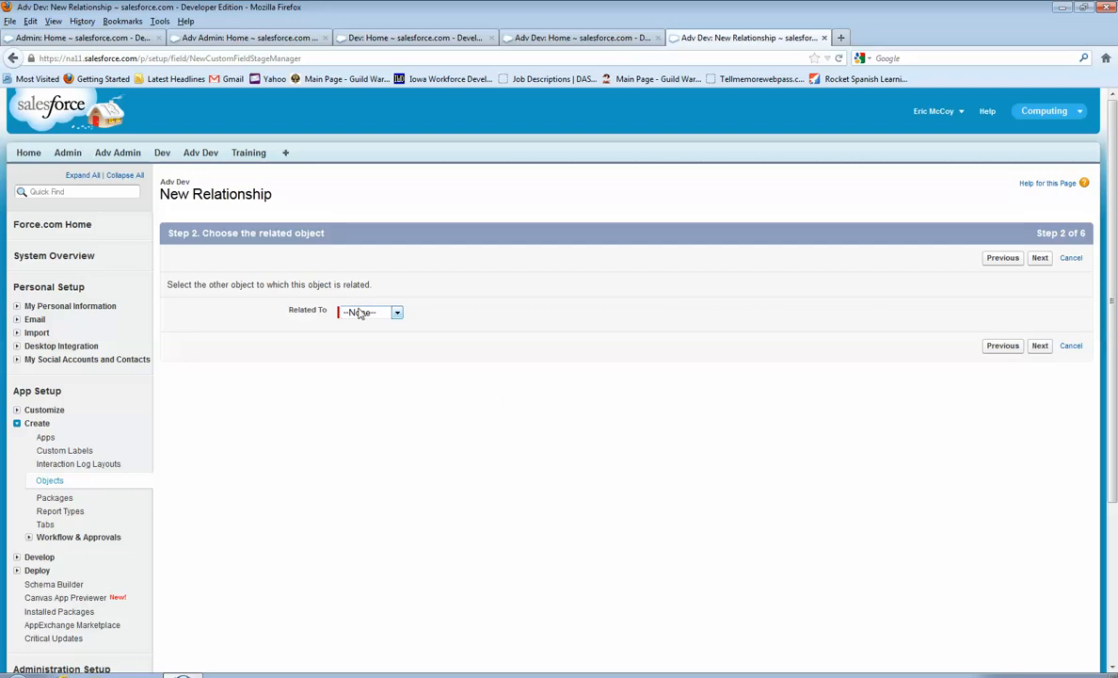
left_click(359, 314)
left_click(361, 459)
left_click(1039, 258)
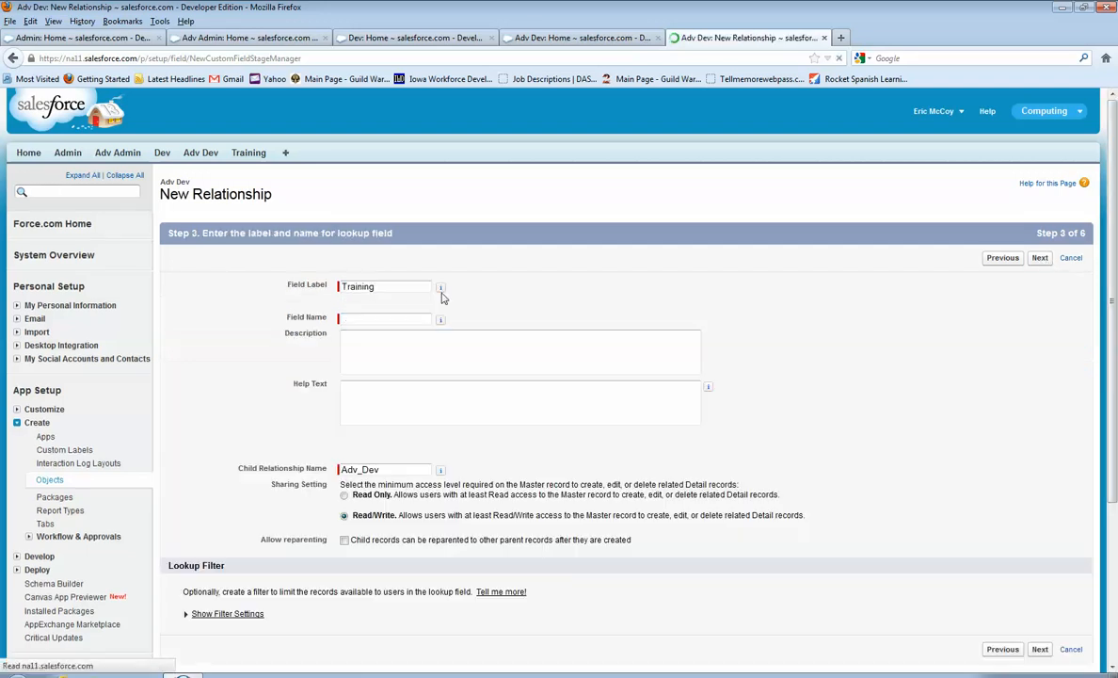
- Label the Adv Dev object's relationship field Training Adv Dev and set its field name to Training_Adv_Dev, keeping the Read/Write sharing setting
left_click(395, 296)
double_click(395, 290)
left_click(406, 287)
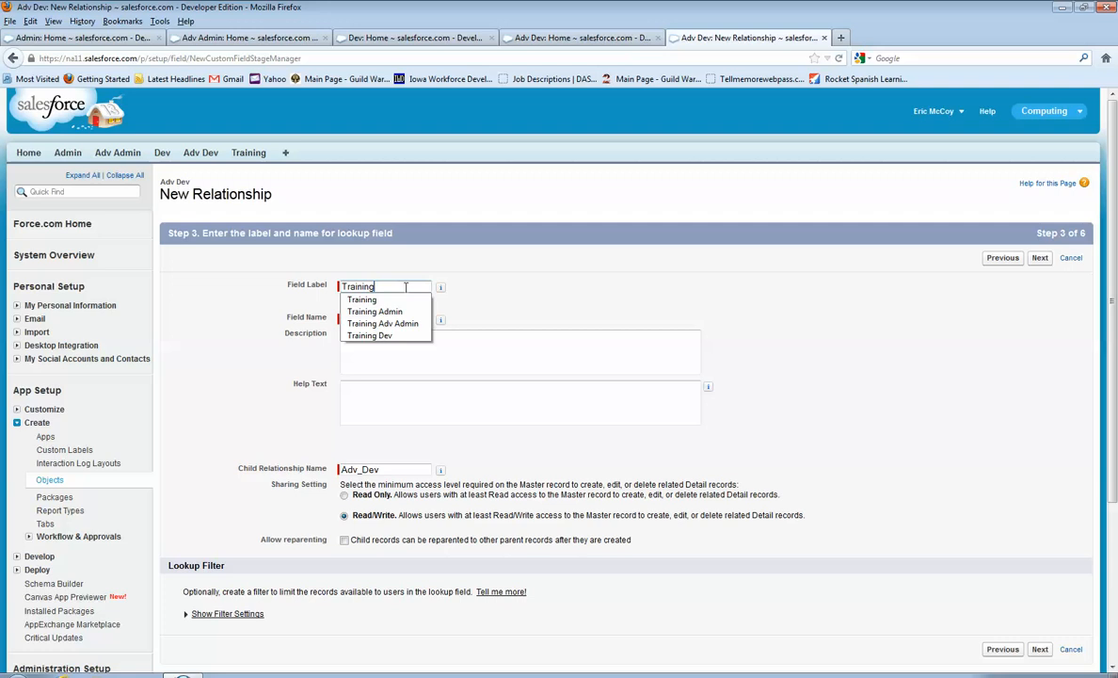
type("Adv Dev")
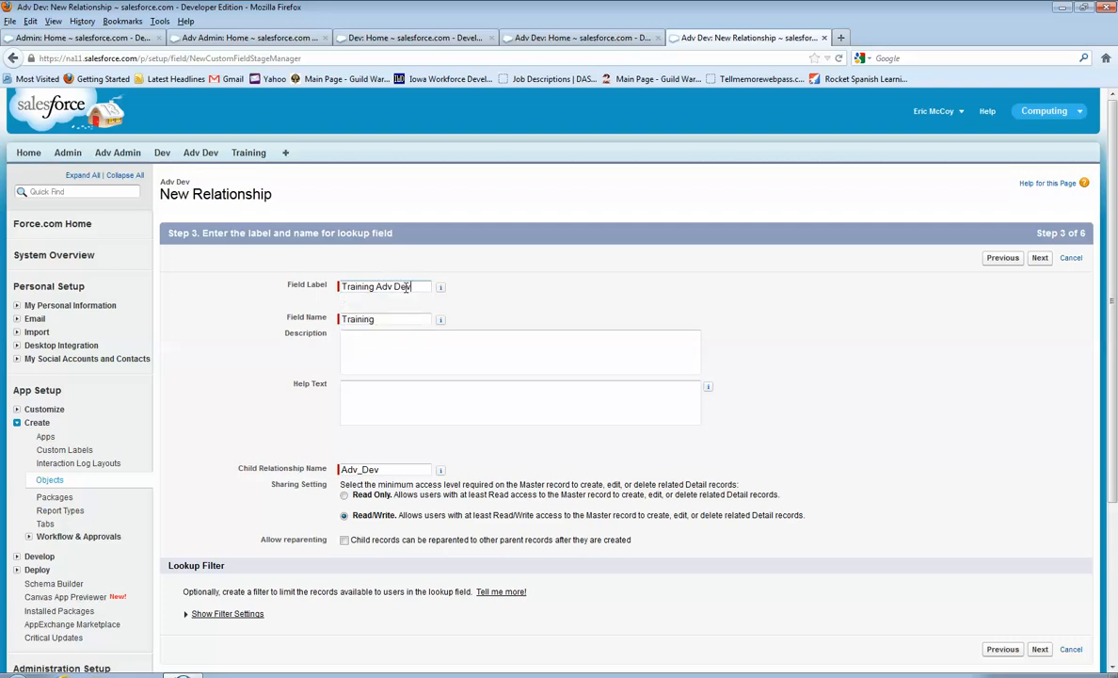
left_click(398, 336)
left_click(397, 321)
type("_Adv")
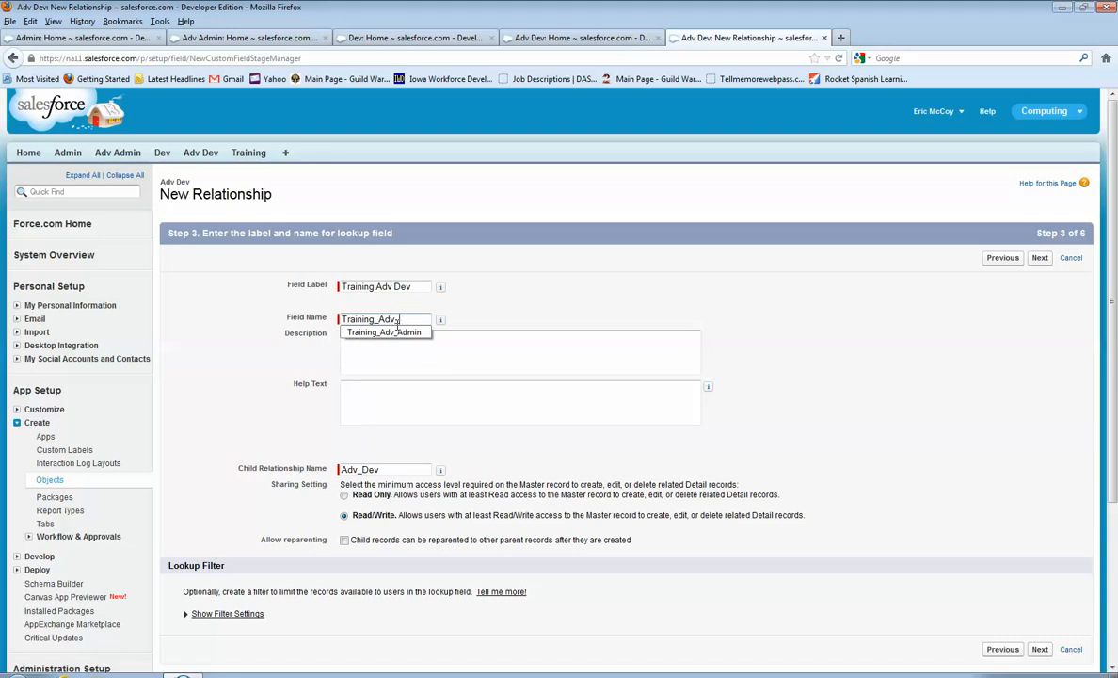
type("_De")
left_click(390, 368)
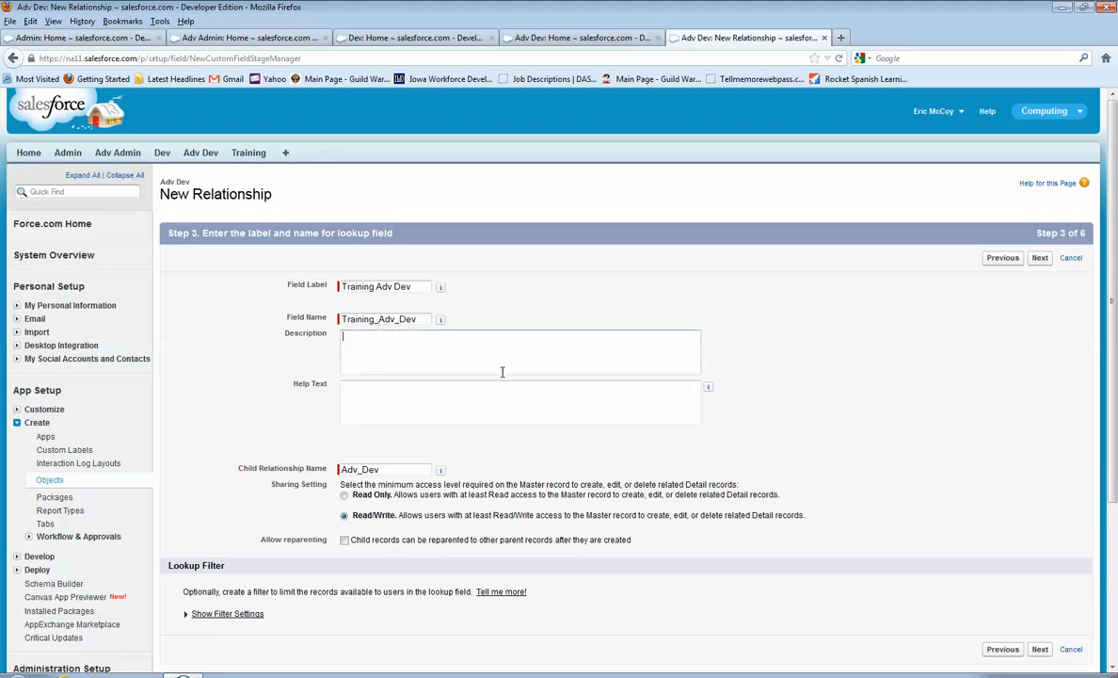
scroll(501, 372, "down", 5)
scroll(915, 203, "up", 5)
- Accept the default field-level security, page layout and related list settings, and save the Training Adv Dev field
left_click(1040, 258)
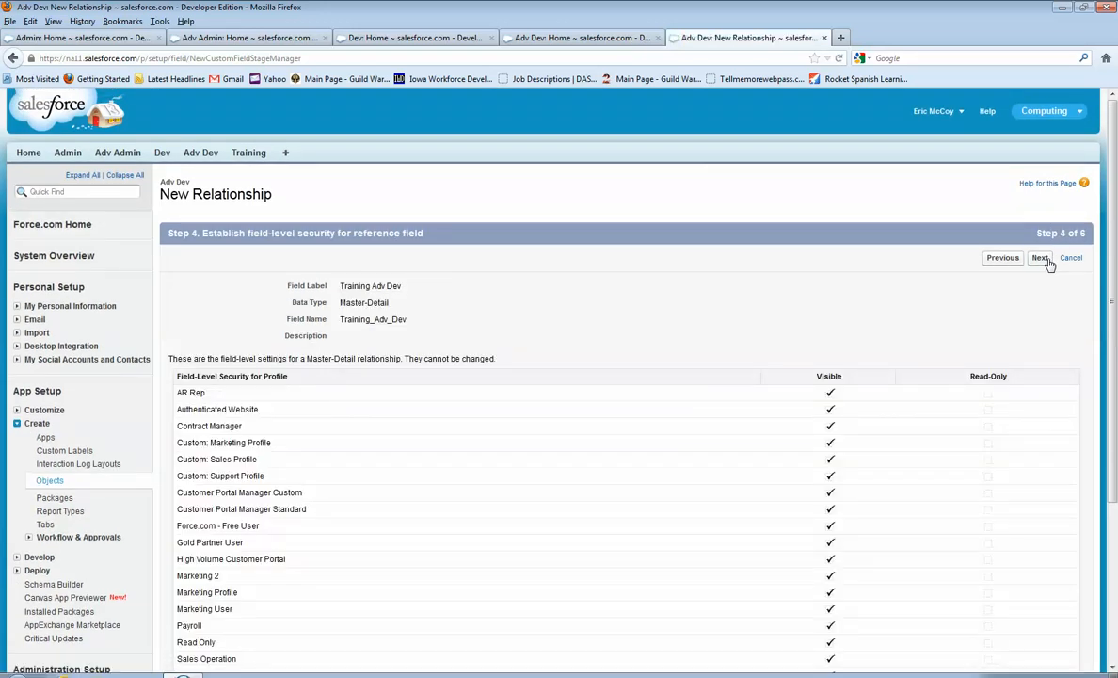
left_click(1043, 260)
left_click(1041, 259)
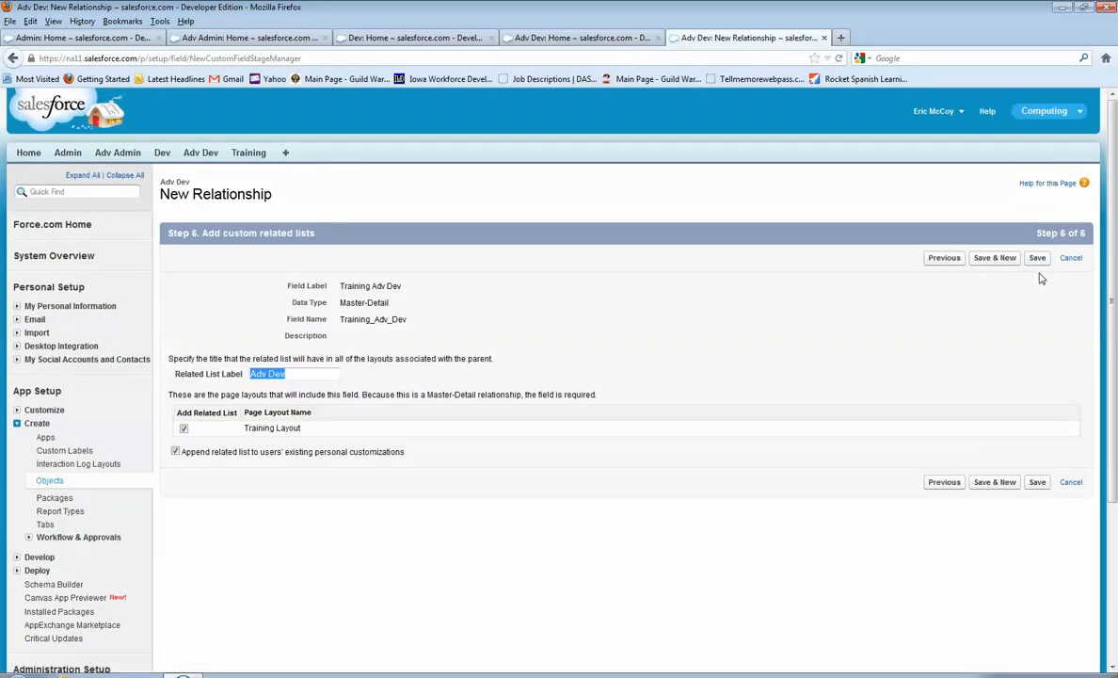
left_click(1039, 259)
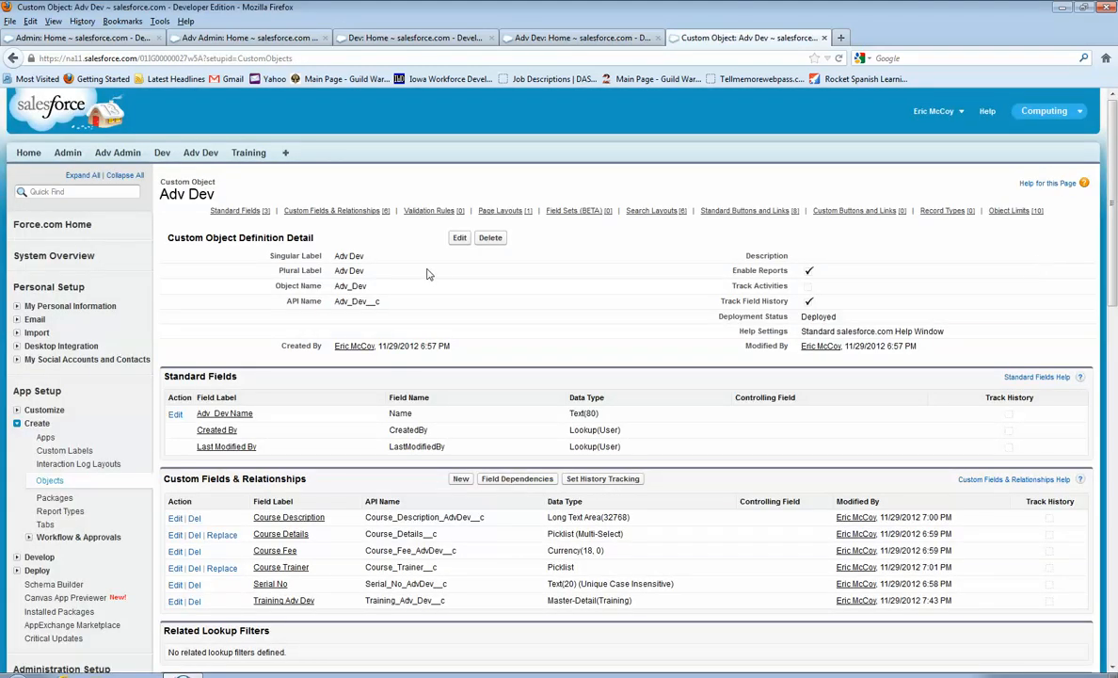
- Create and save a new Training record named Traing Session 1, with no available trainers chosen
left_click(245, 153)
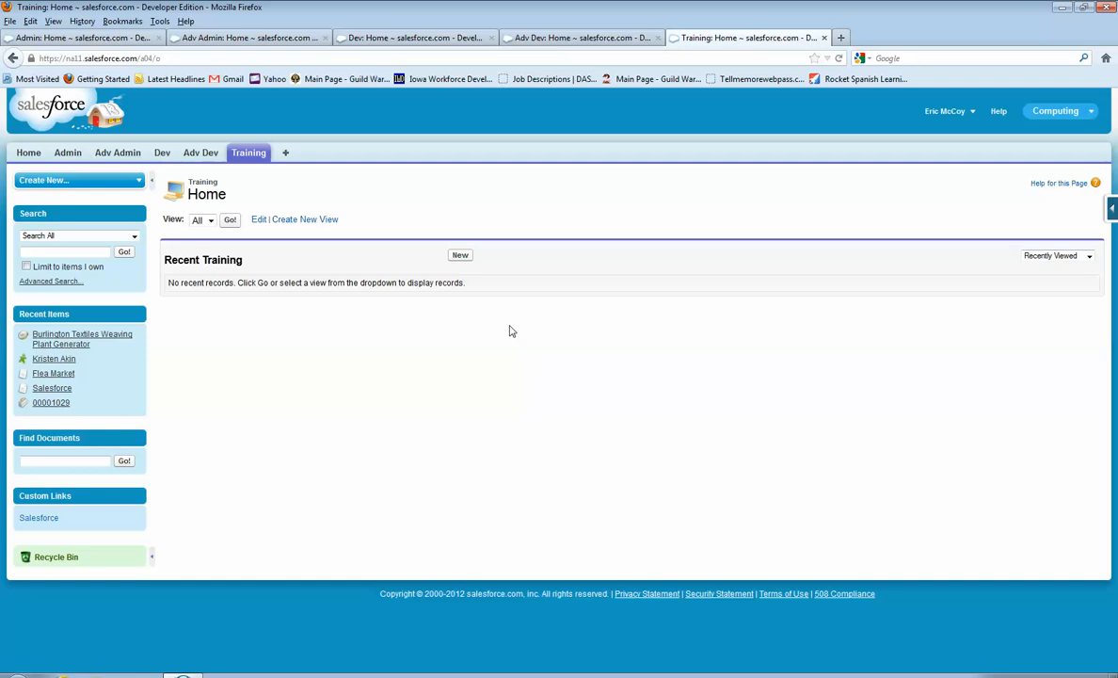
left_click(460, 256)
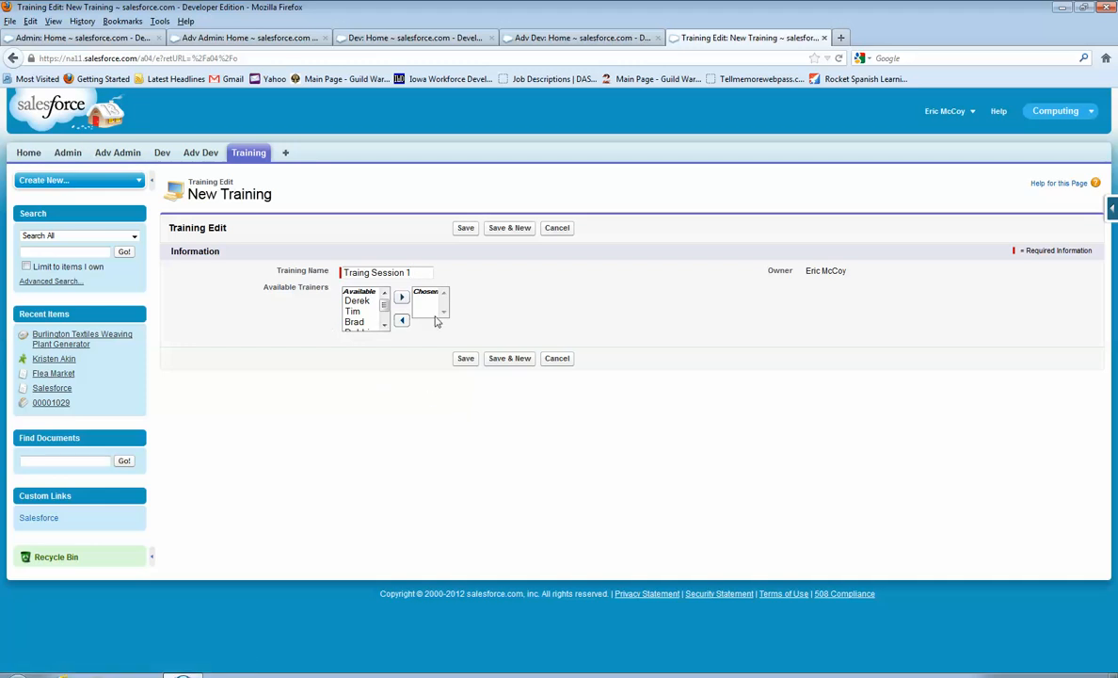
left_click(465, 363)
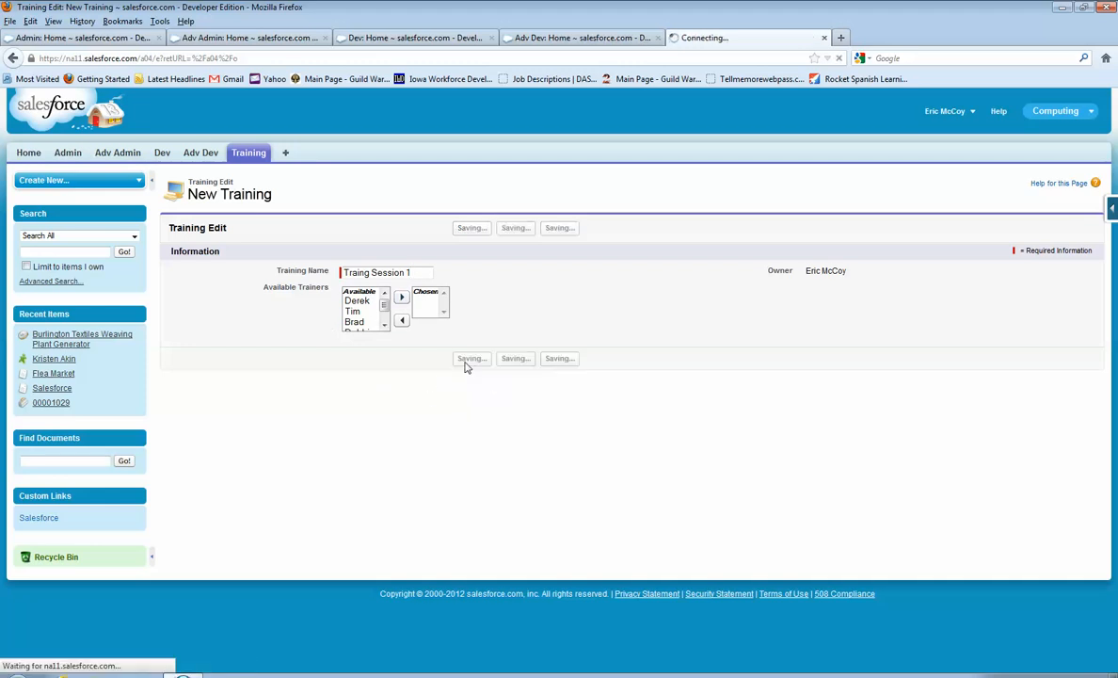
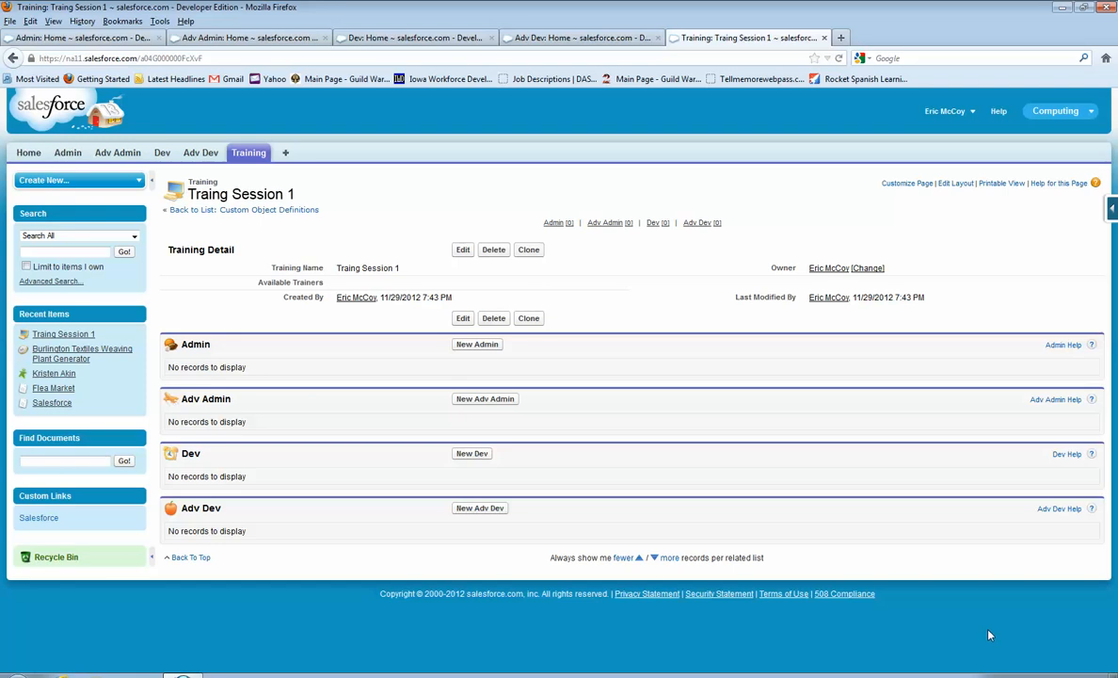
left_click(1002, 676)
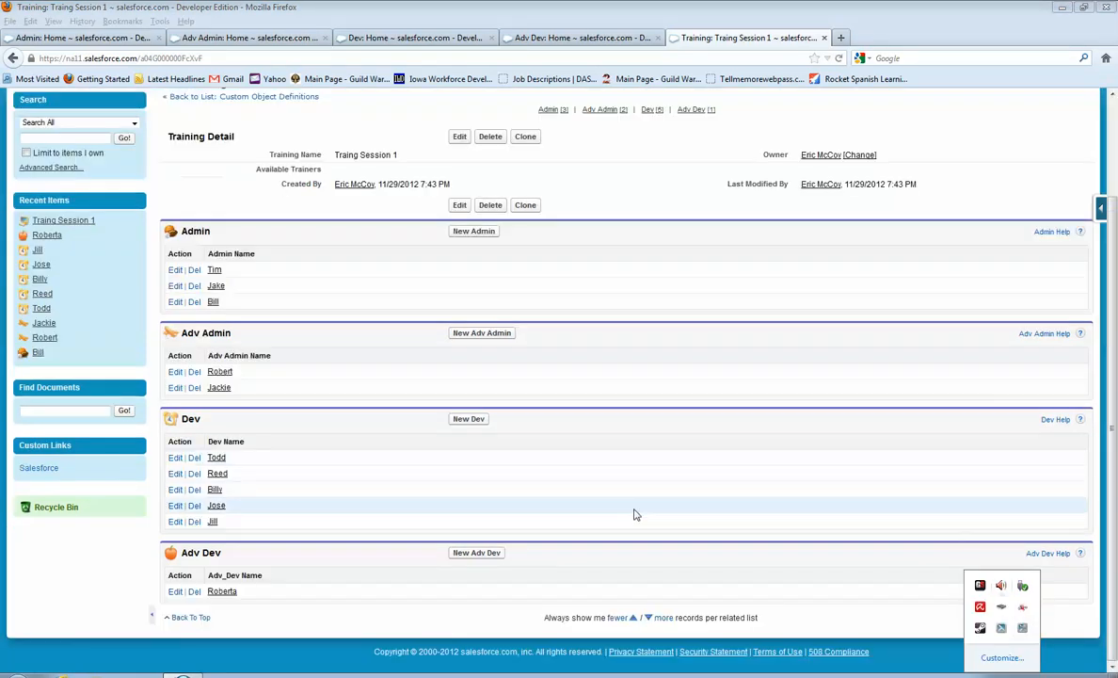
left_click(505, 481)
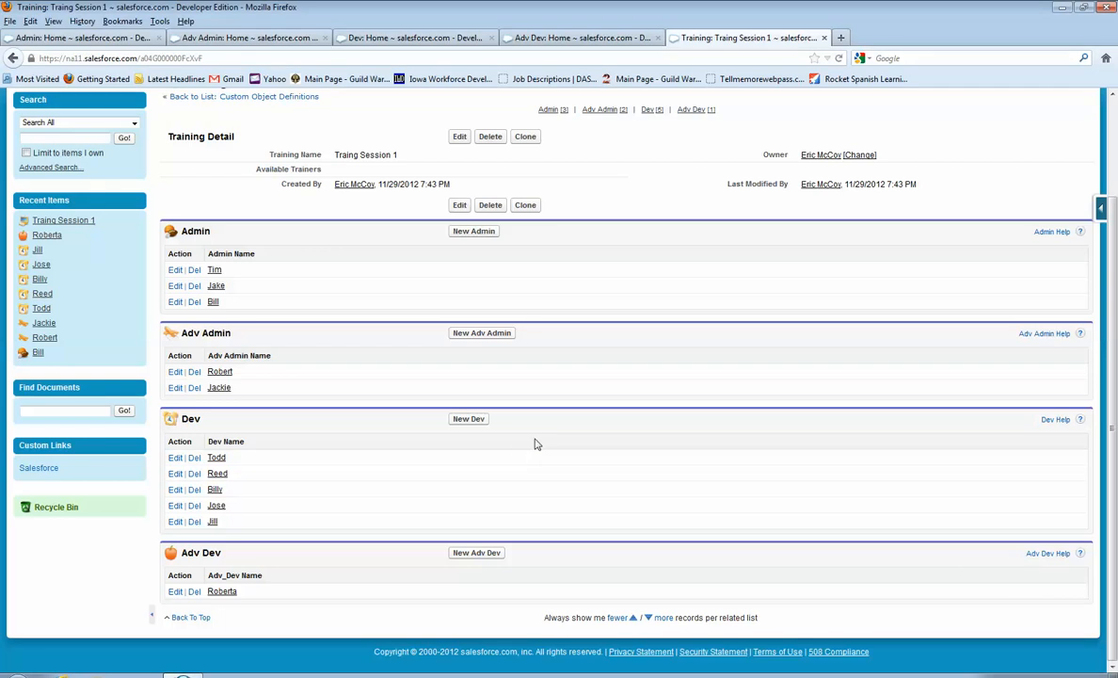
- Open the Training object's field definitions and start a new custom field of the Roll-Up Summary type
scroll(694, 451, "up", 2)
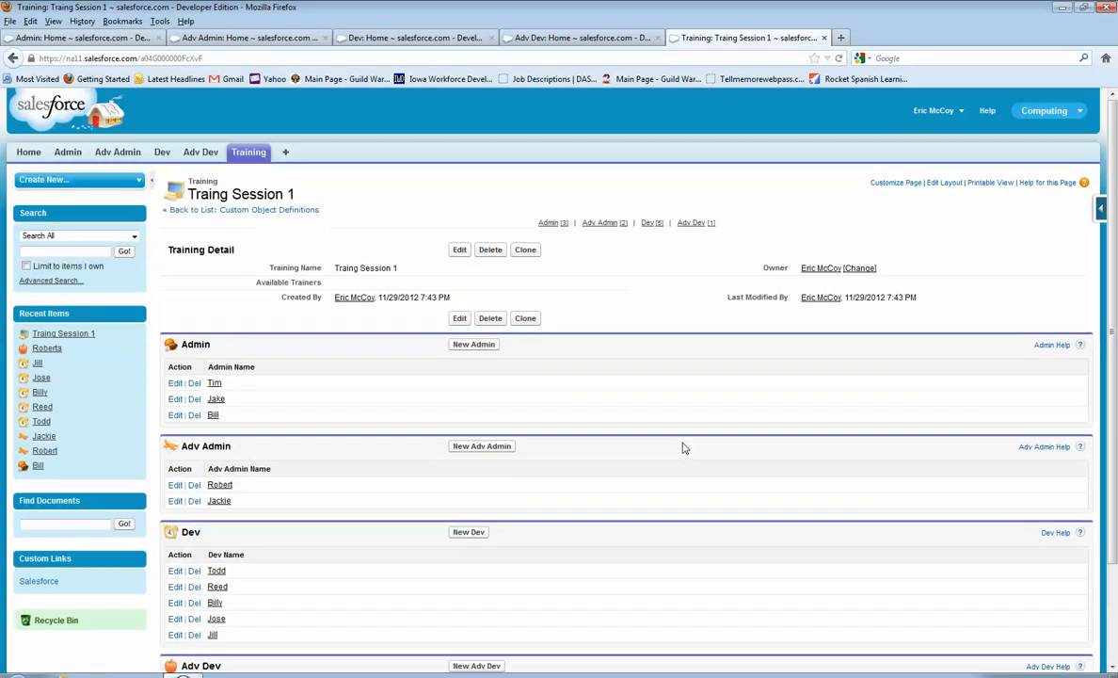
left_click(1100, 208)
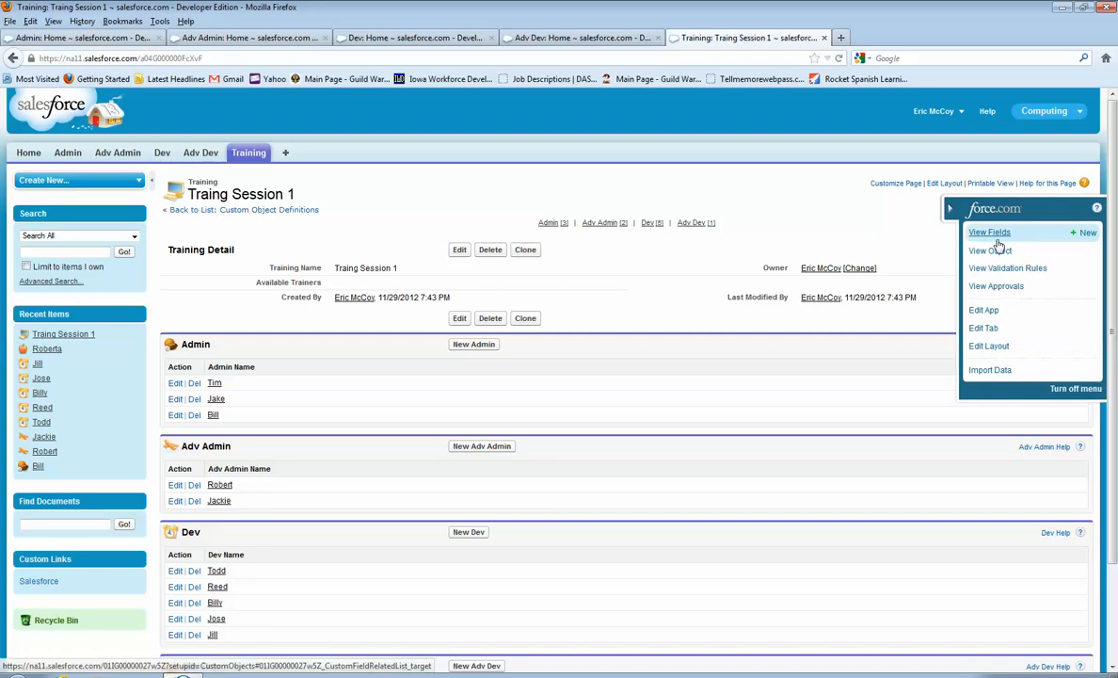
left_click(991, 233)
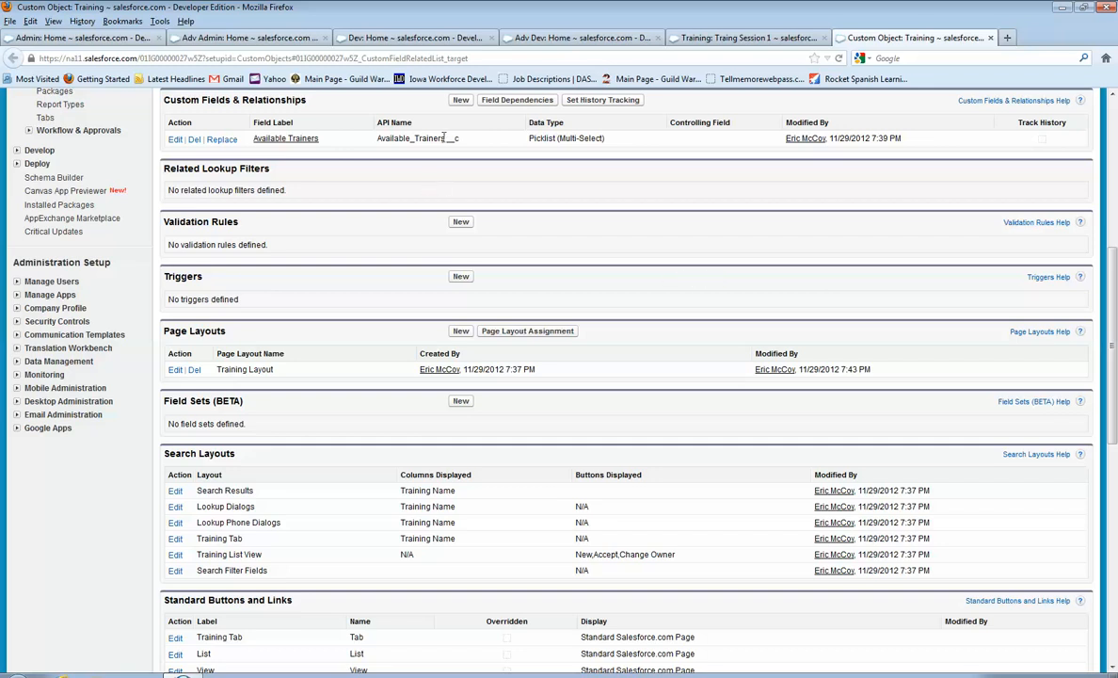
left_click(461, 101)
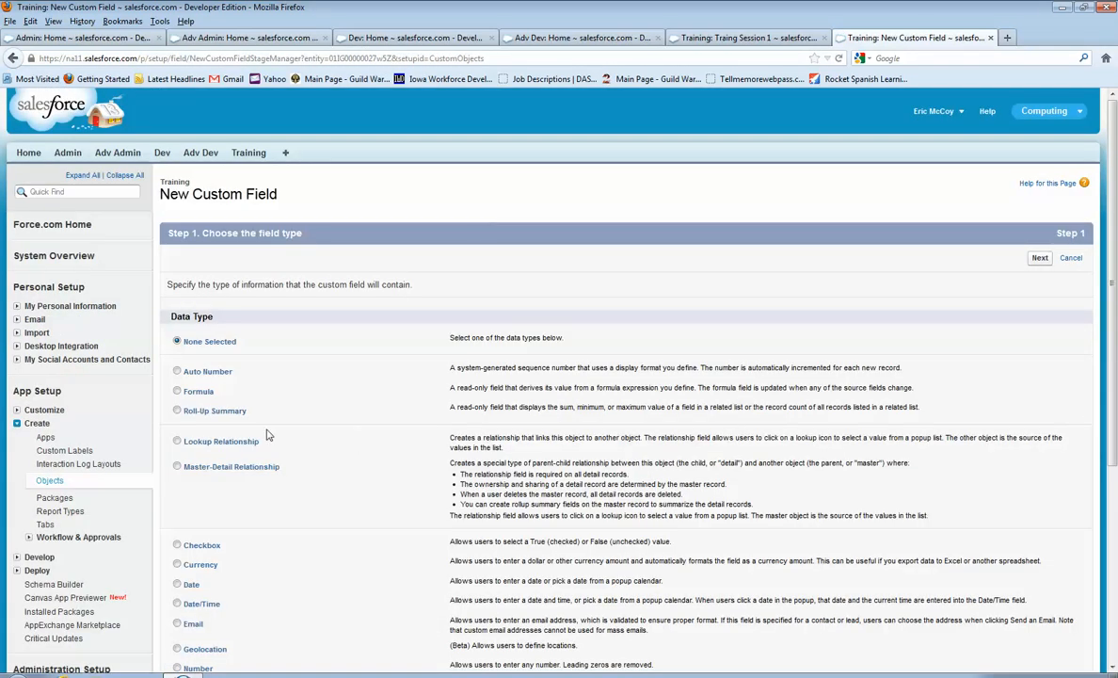
left_click(178, 412)
scroll(415, 377, "down", 5)
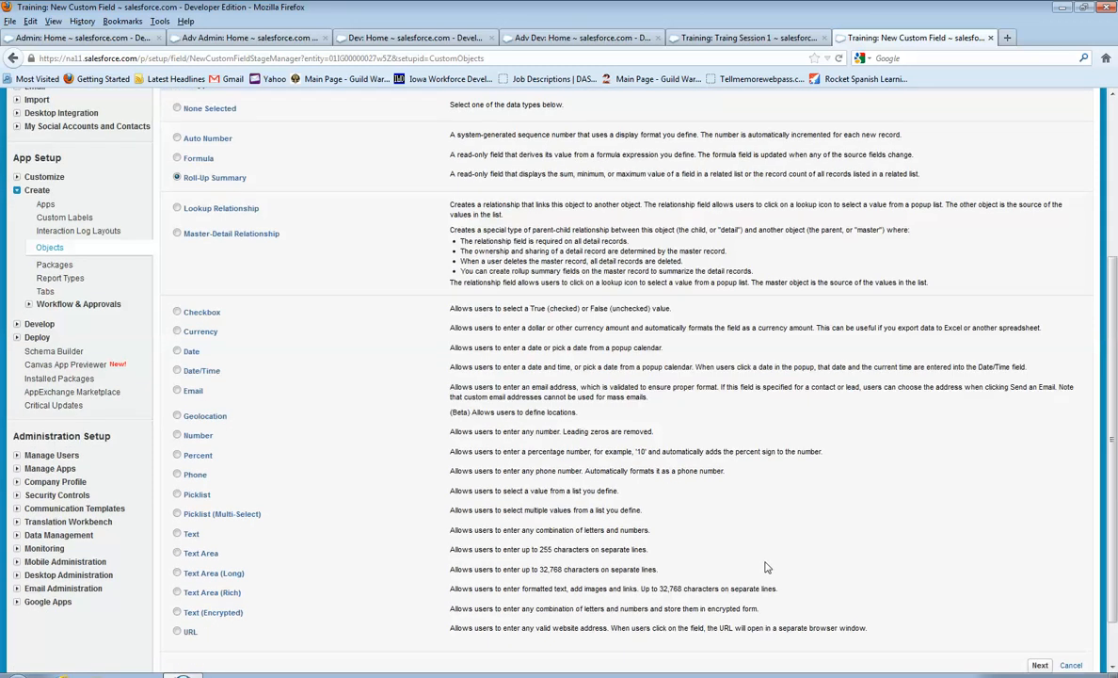
scroll(976, 535, "down", 2)
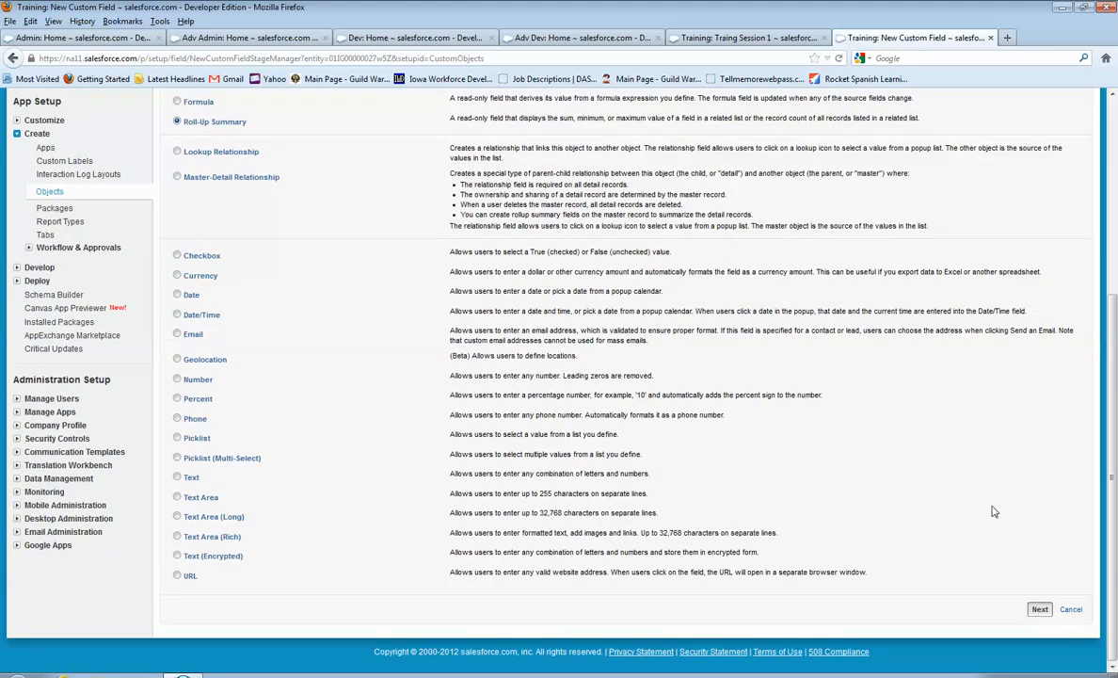
left_click(1040, 610)
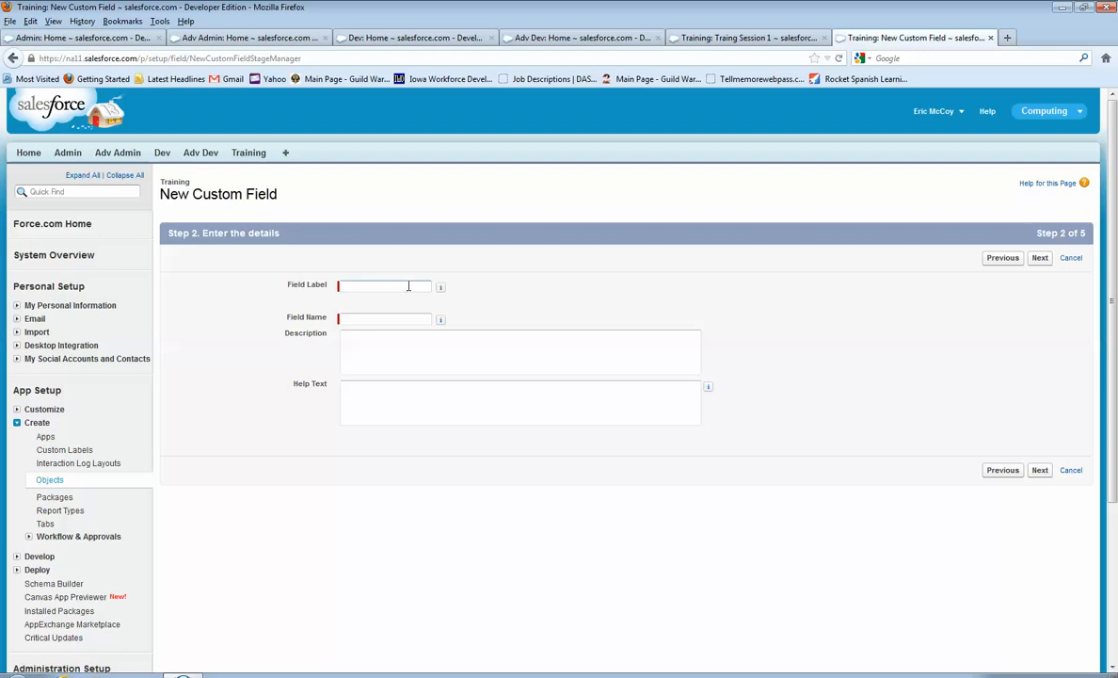
- Label the roll-up field Admin Students with the field name Admin_Students, leaving the description and help text empty
type("Admin Students")
left_click(372, 317)
left_click(460, 357)
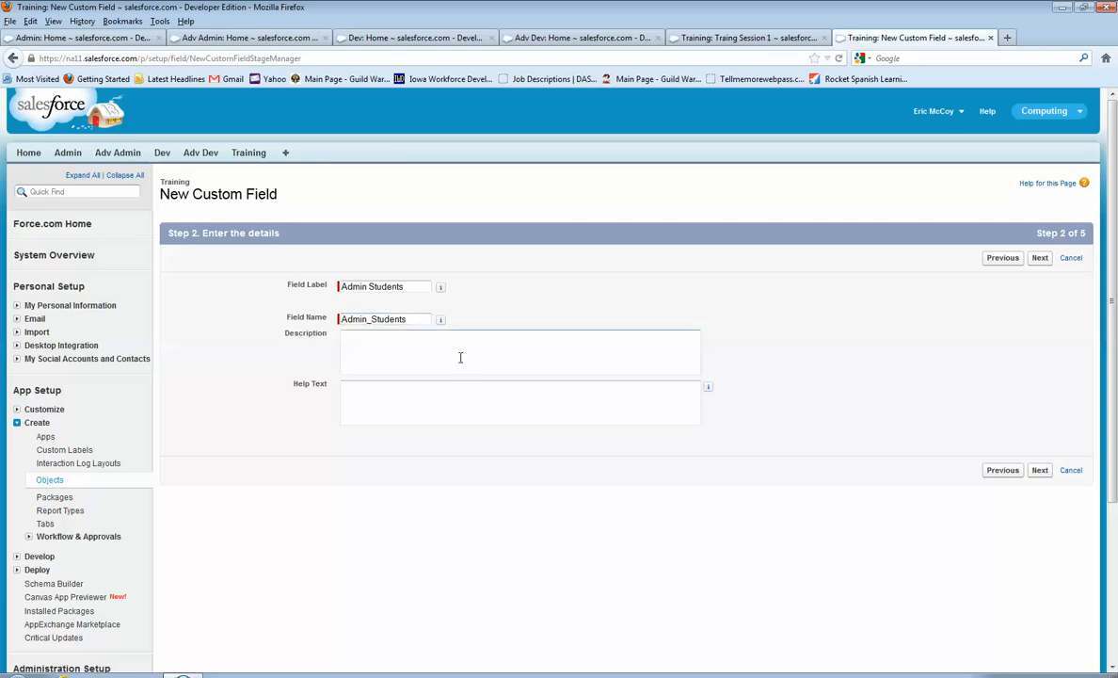
left_click(1040, 469)
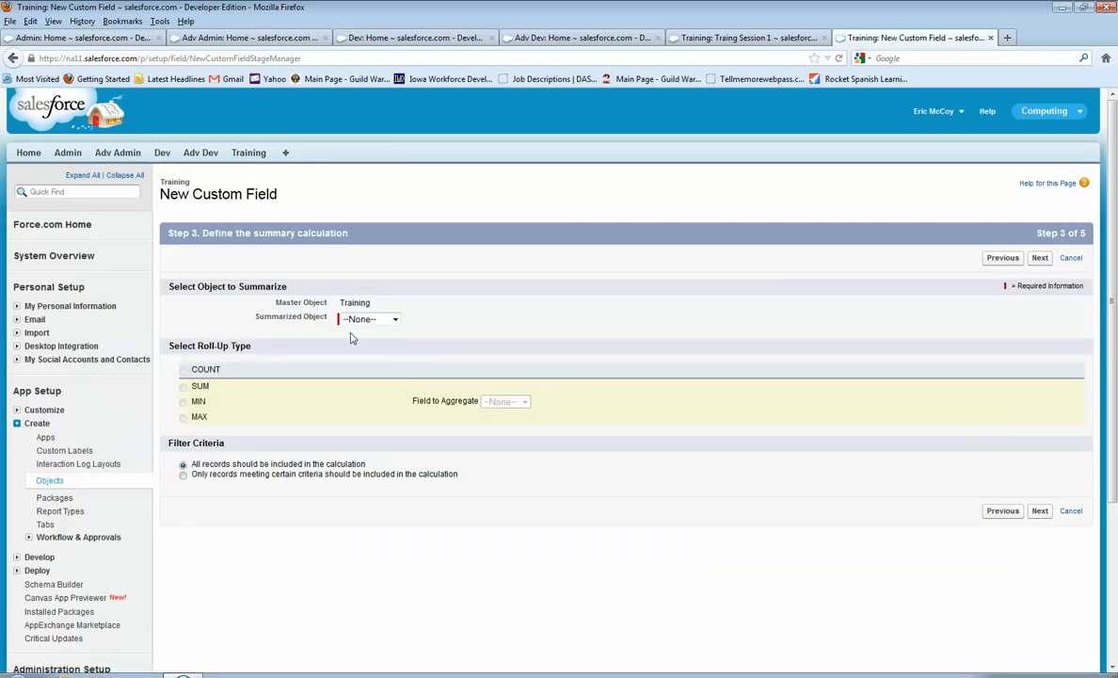
- Summarize all Admin records by COUNT and save the Admin Students field with default security and page layout, continuing to another new field
left_click(372, 320)
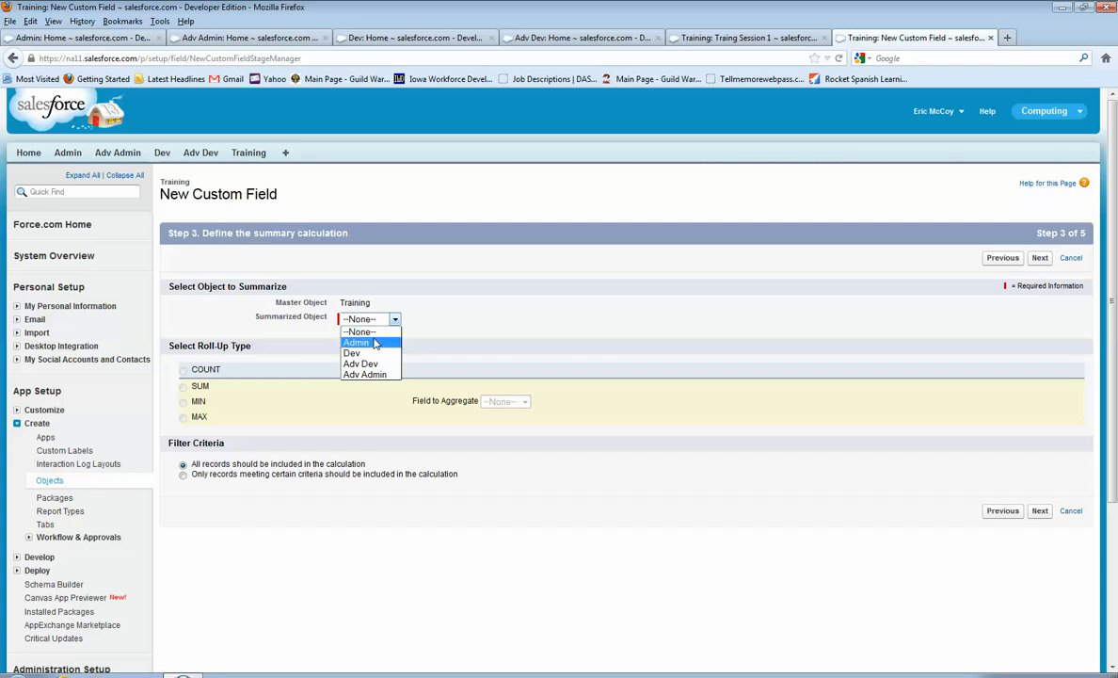
left_click(374, 344)
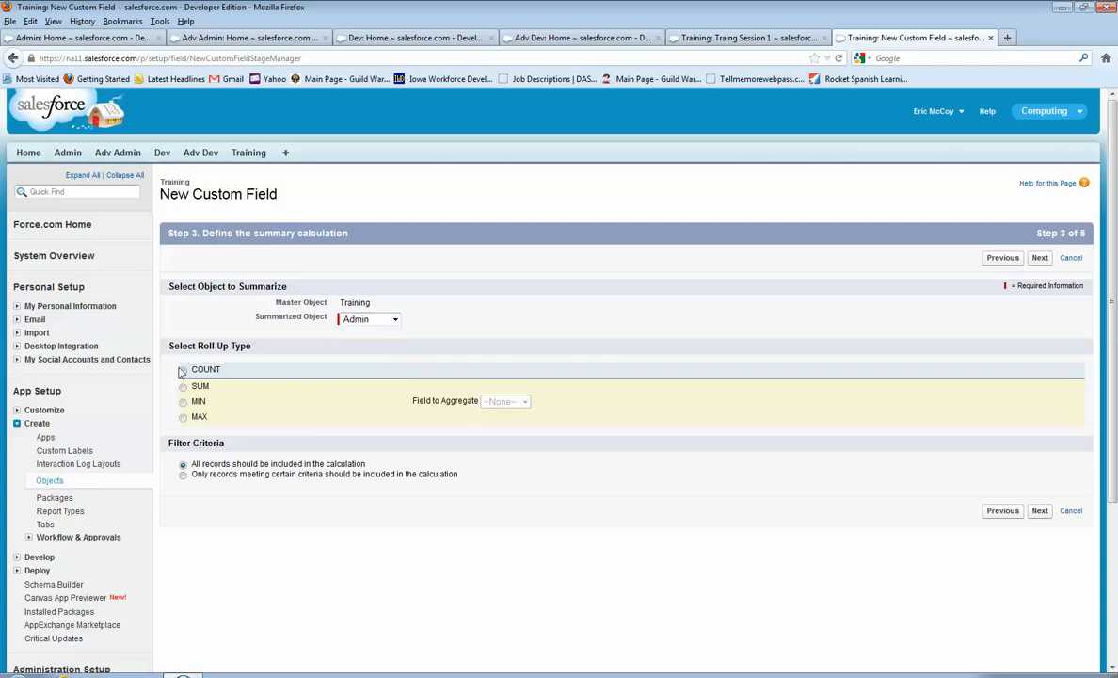
left_click(1042, 514)
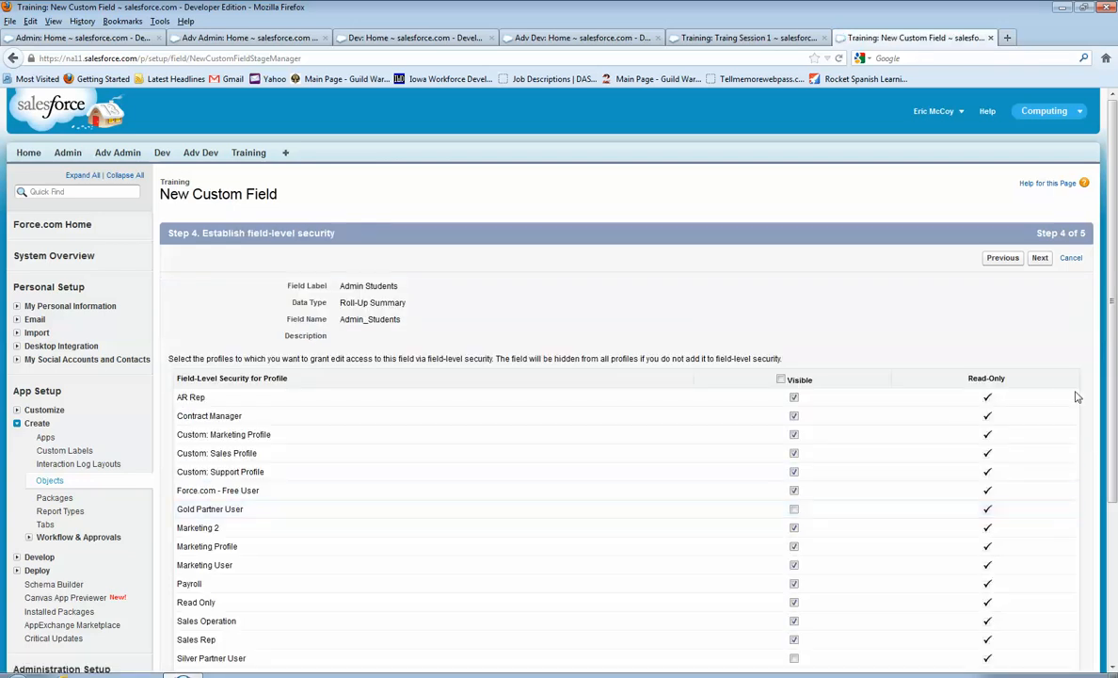
scroll(1078, 397, "down", 4)
left_click(1040, 577)
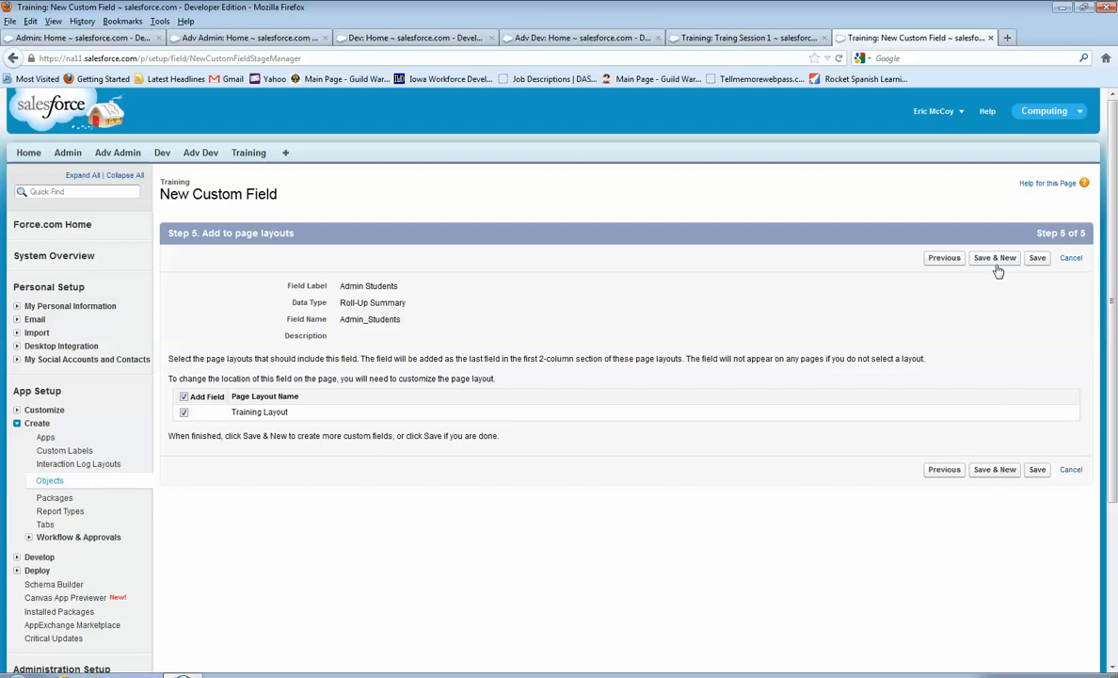
left_click(998, 262)
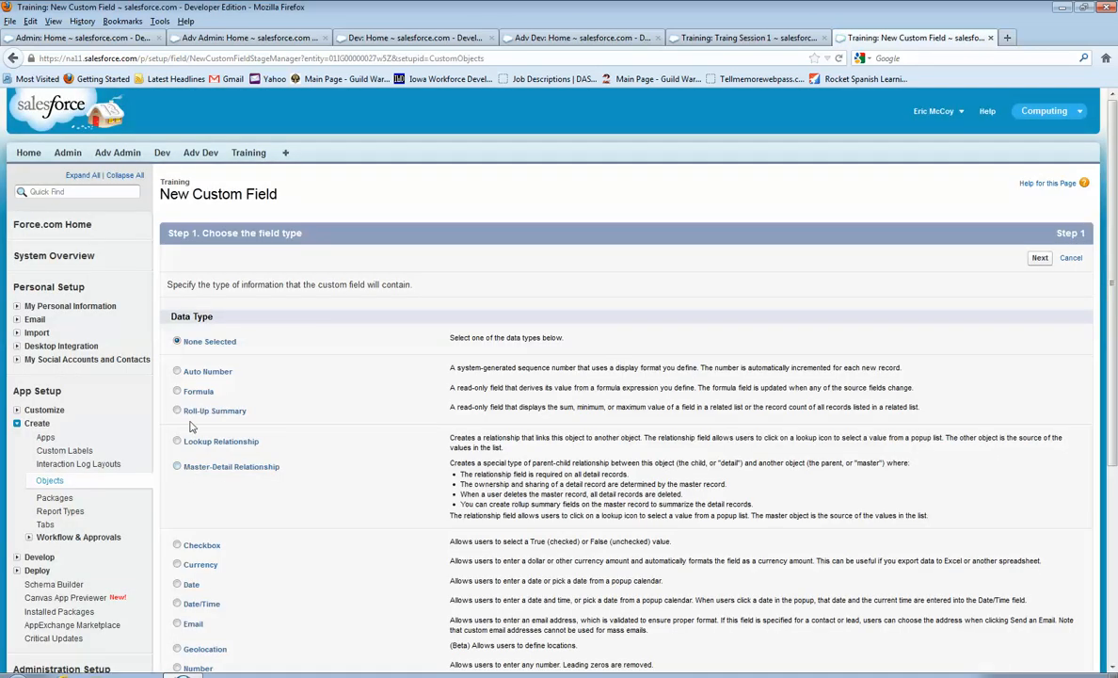
- Choose Roll-Up Summary as the type of the second new Training field and continue to its details
left_click(177, 412)
left_click(1040, 257)
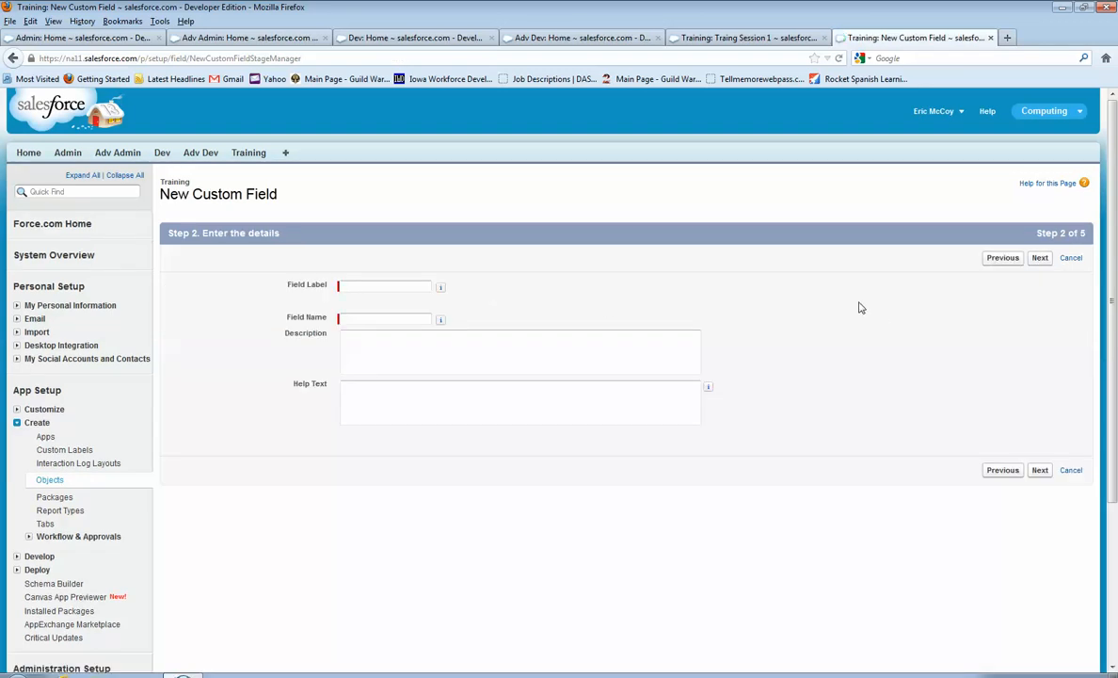
type("Dev")
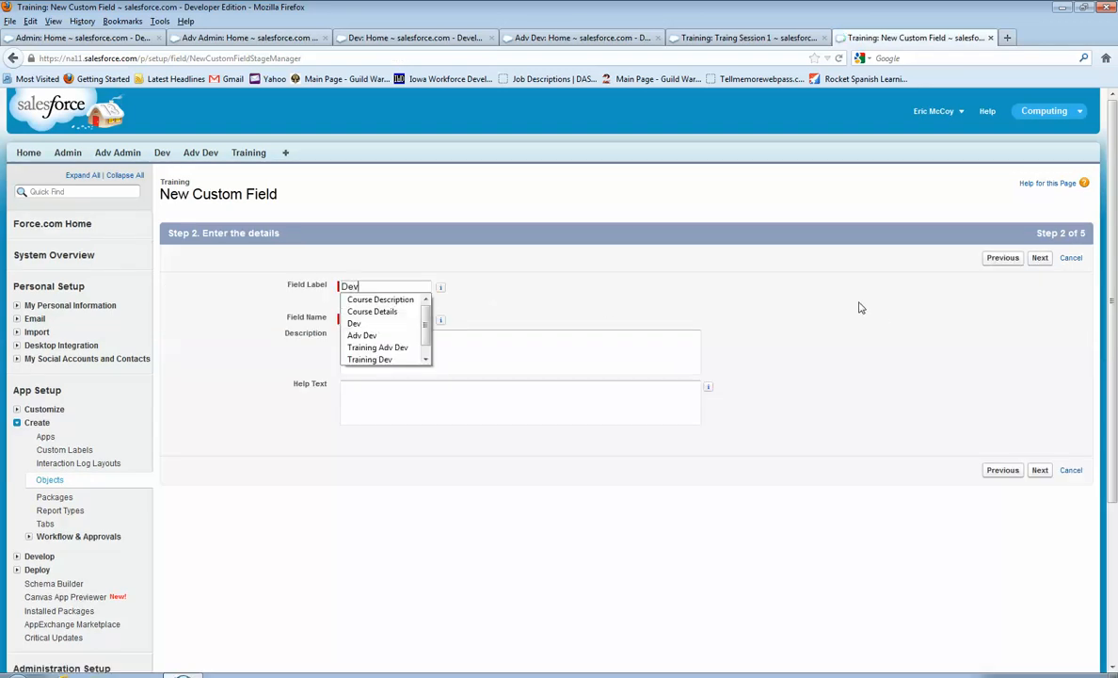
key("BackSpace")
key("BackSpace")
key("BackSpace")
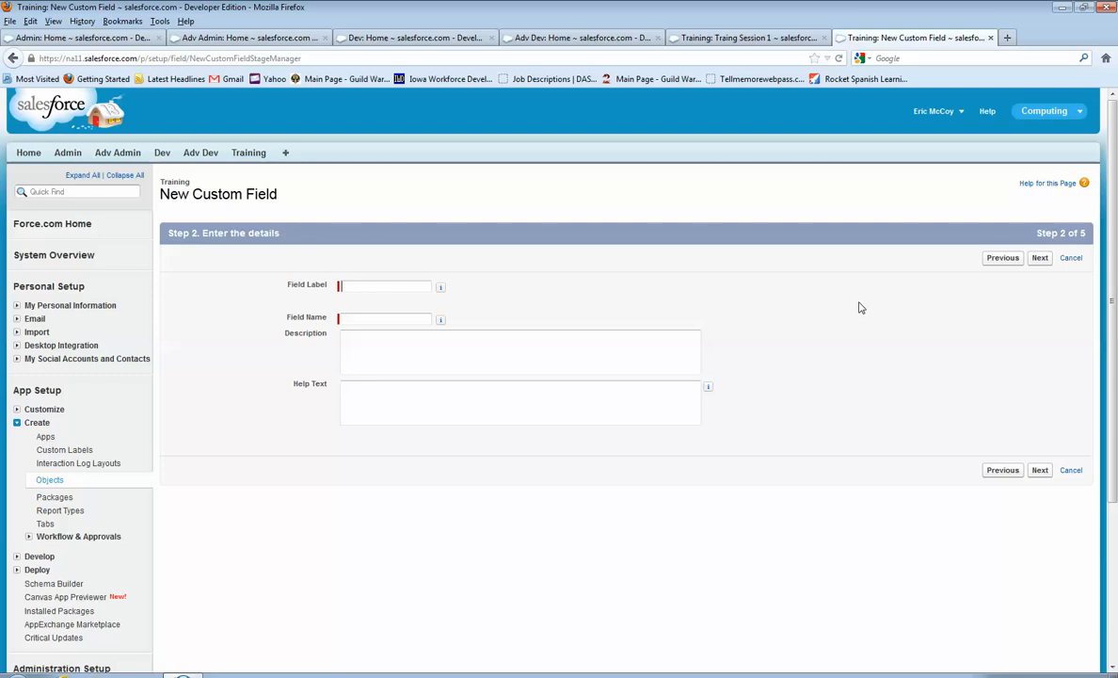
type("Stu")
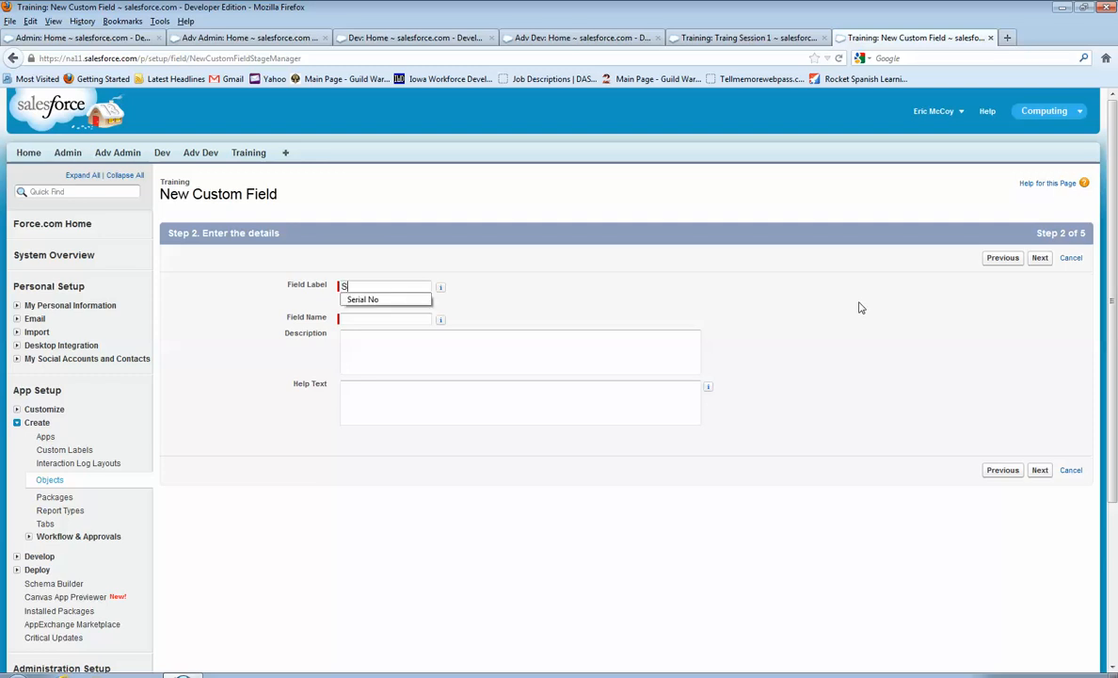
key("BackSpace")
key("BackSpace")
key("BackSpace")
- Label the roll-up field Dev Students with the field name Dev_Students, leaving the description and help text empty
type("Dev Students")
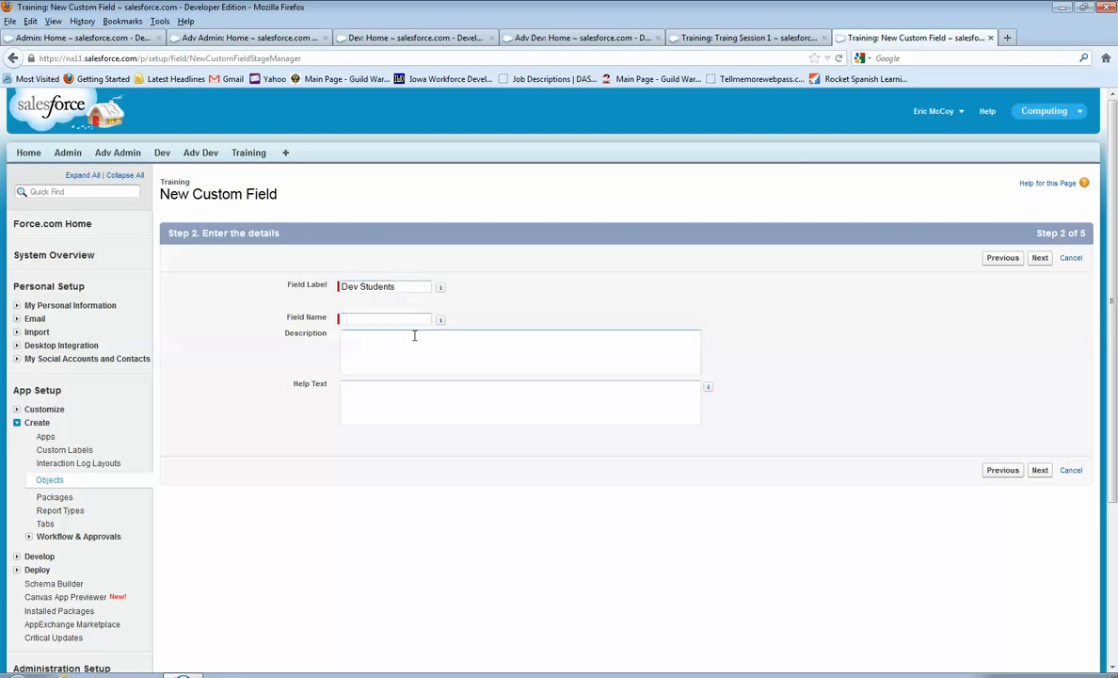
left_click(391, 320)
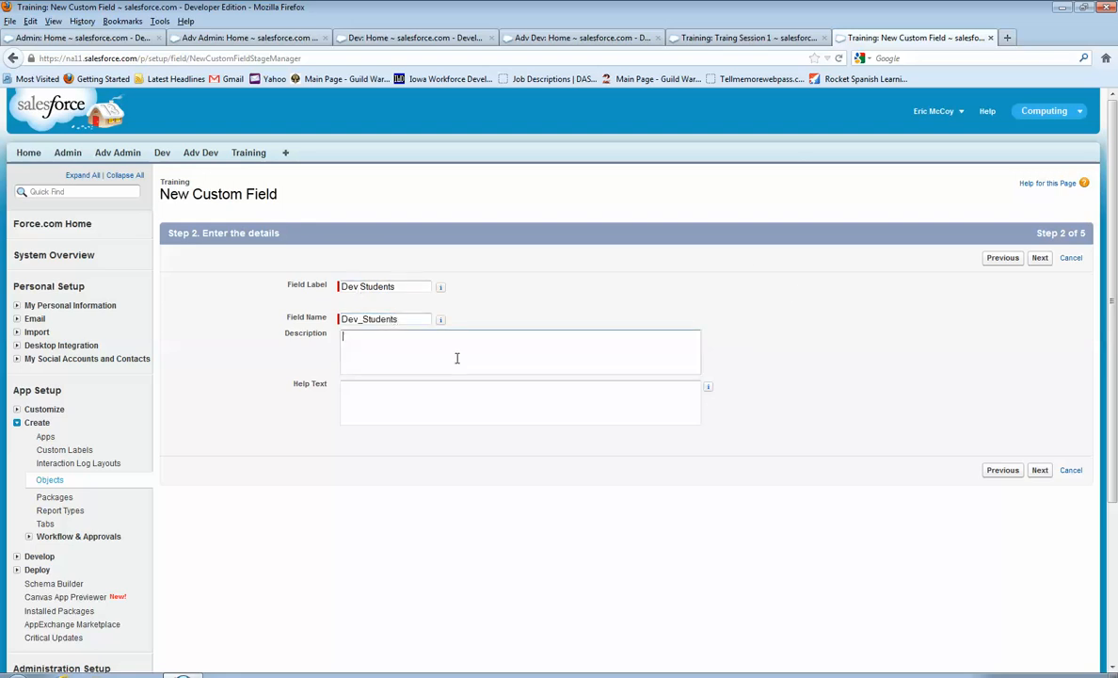
left_click(505, 364)
left_click(1041, 471)
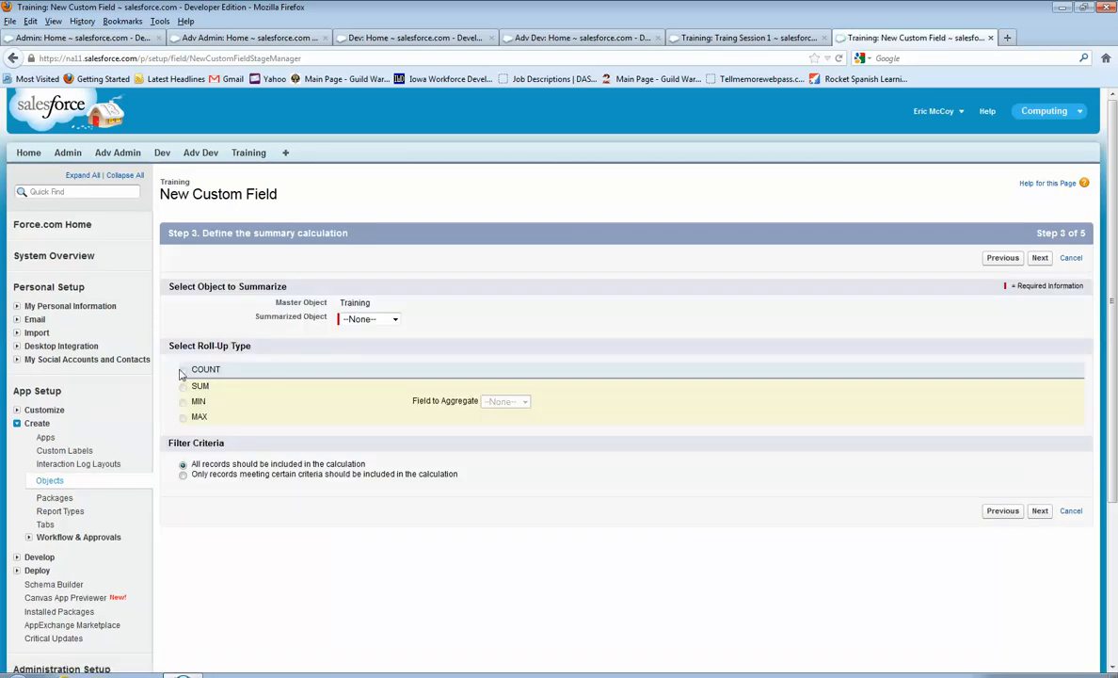
- Summarize all Dev records by COUNT and save the Dev Students field with default security and page layout
left_click(369, 319)
left_click(372, 354)
left_click(1039, 510)
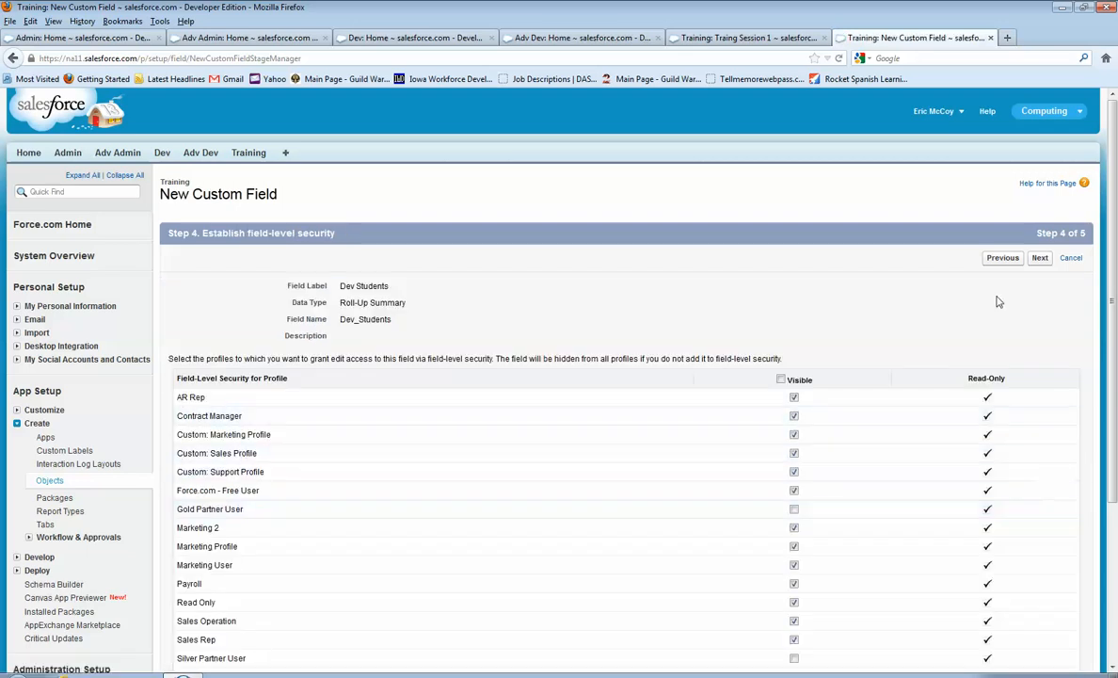
left_click(1040, 258)
left_click(1038, 261)
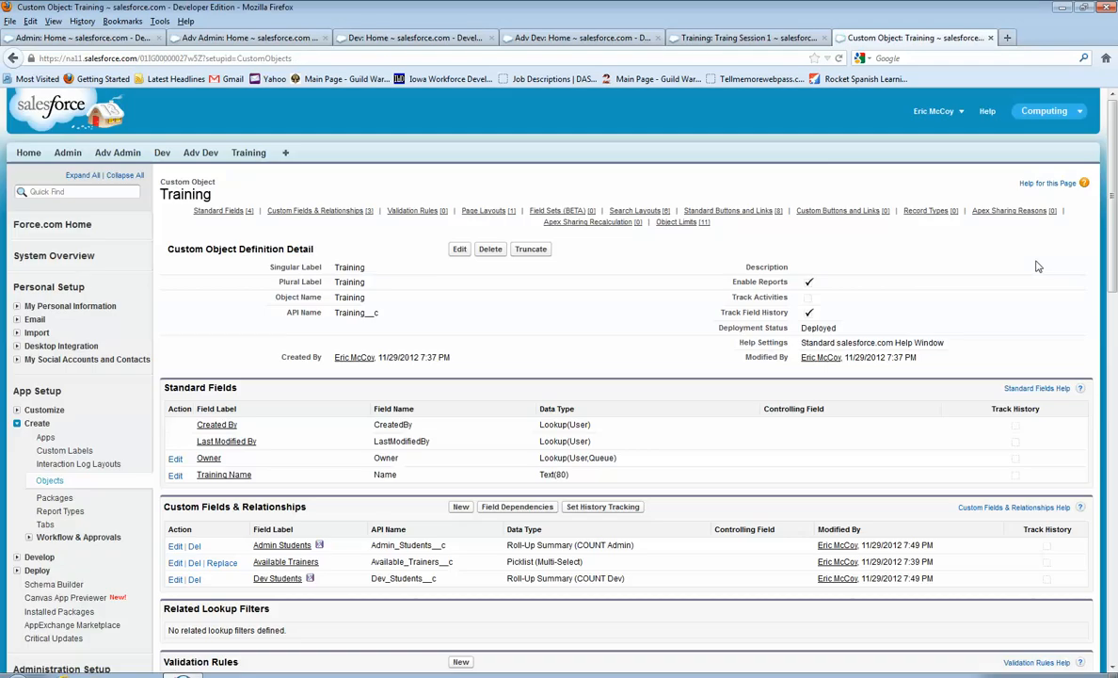
- Start another custom field on the Training object with the Roll-Up Summary type
scroll(664, 304, "down", 3)
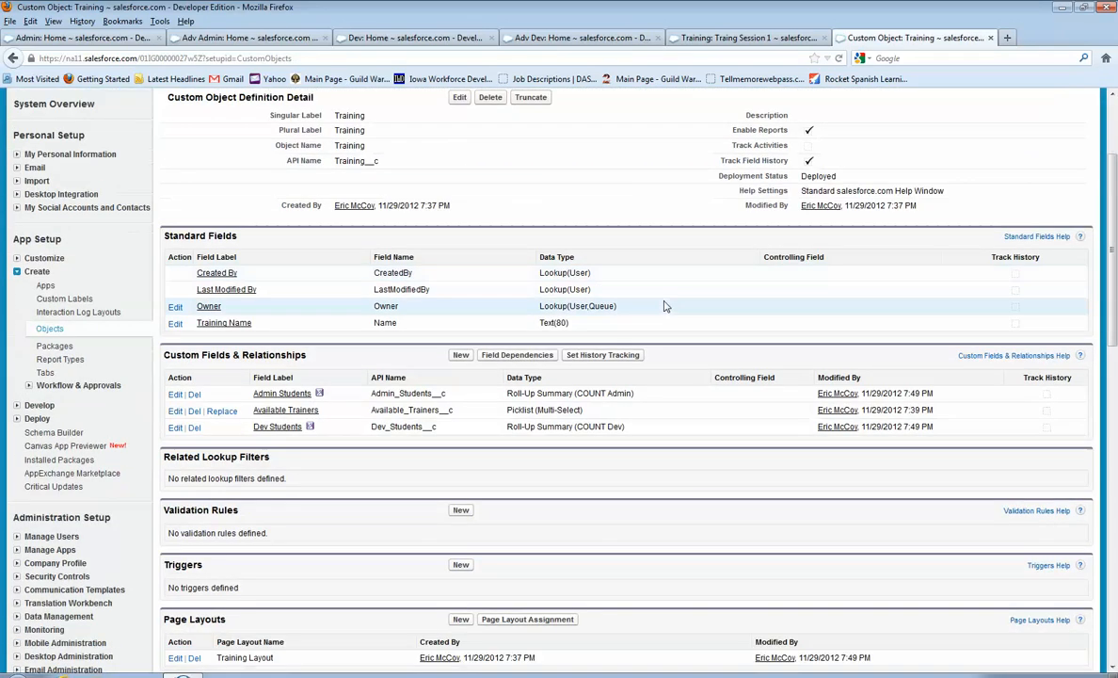
left_click(459, 356)
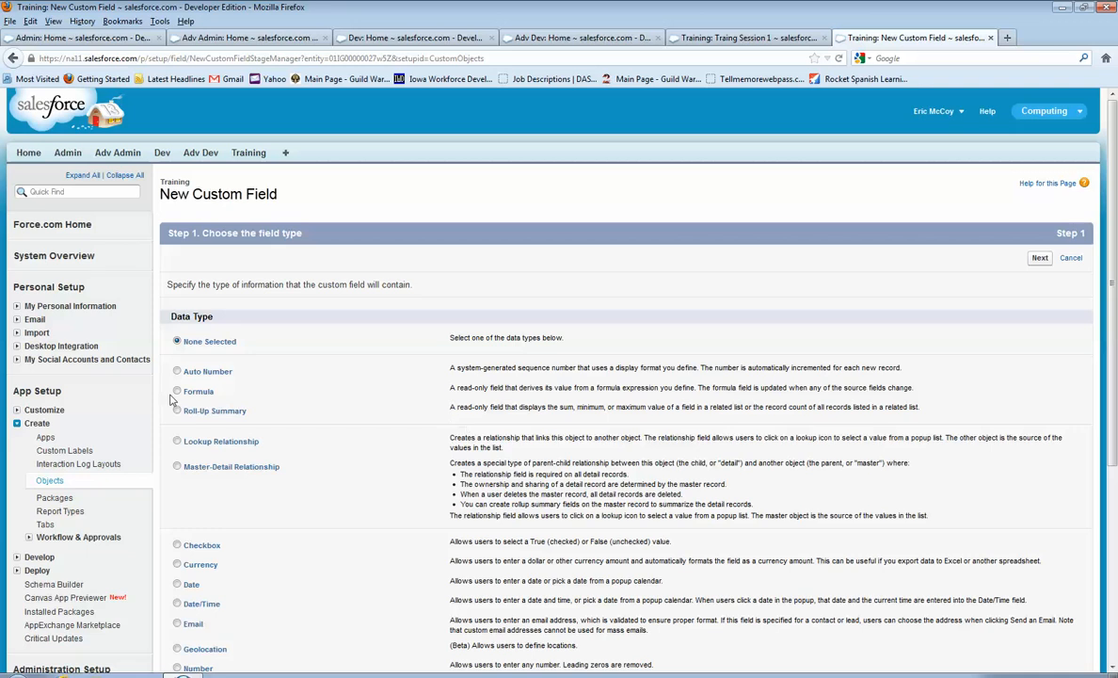
left_click(177, 411)
scroll(659, 424, "down", 5)
left_click(1040, 610)
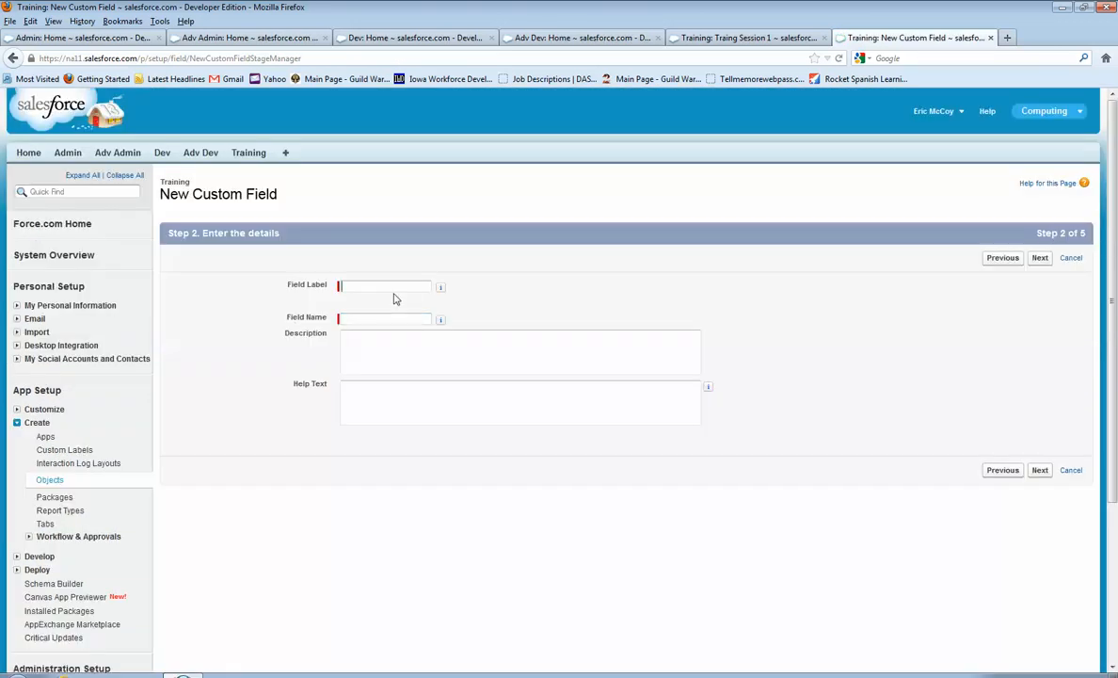
- Label the roll-up field Students Adv Admin with the field name Adv_Admin, leaving the description and help text empty
type("Adv A")
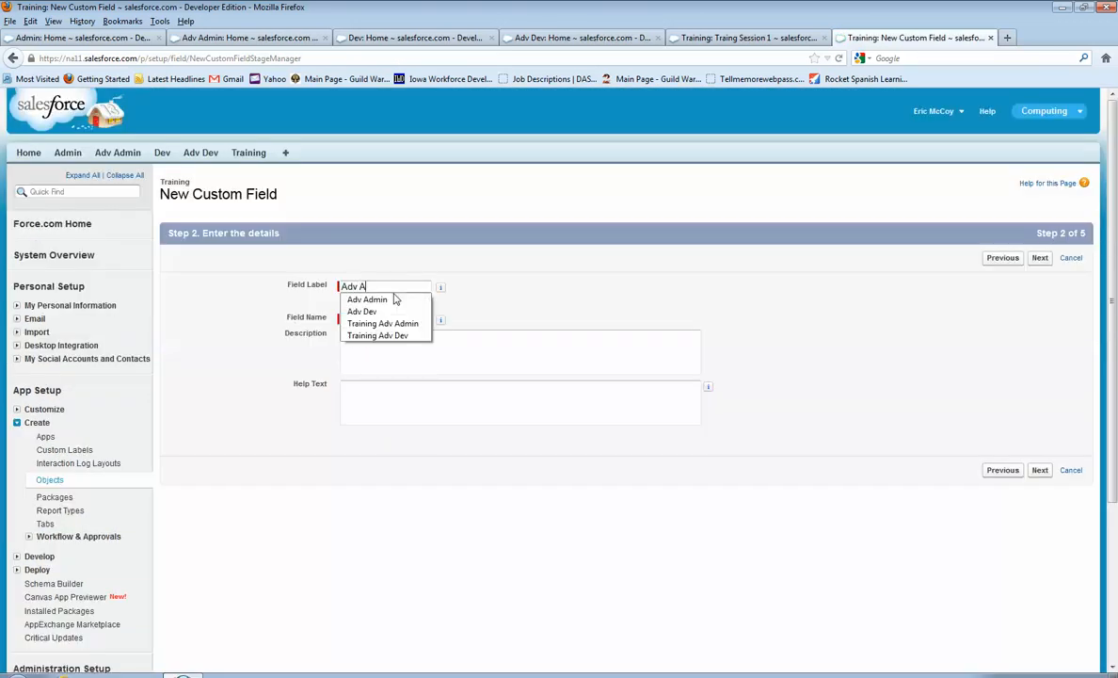
type("dmin")
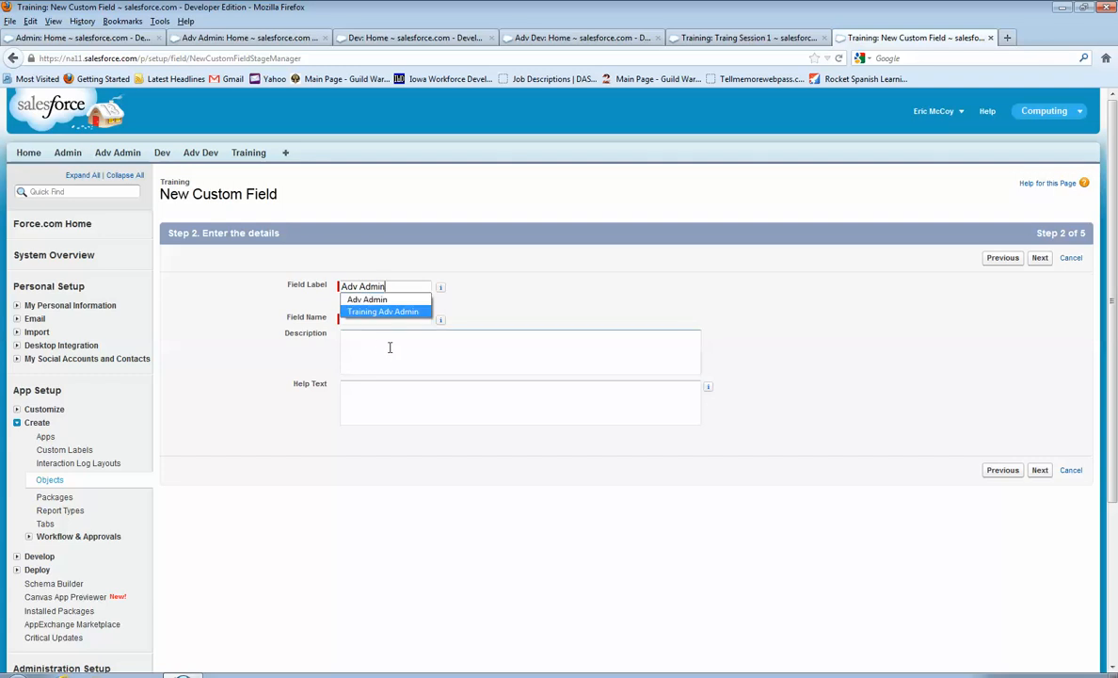
left_click(344, 296)
left_click(343, 286)
type("Students")
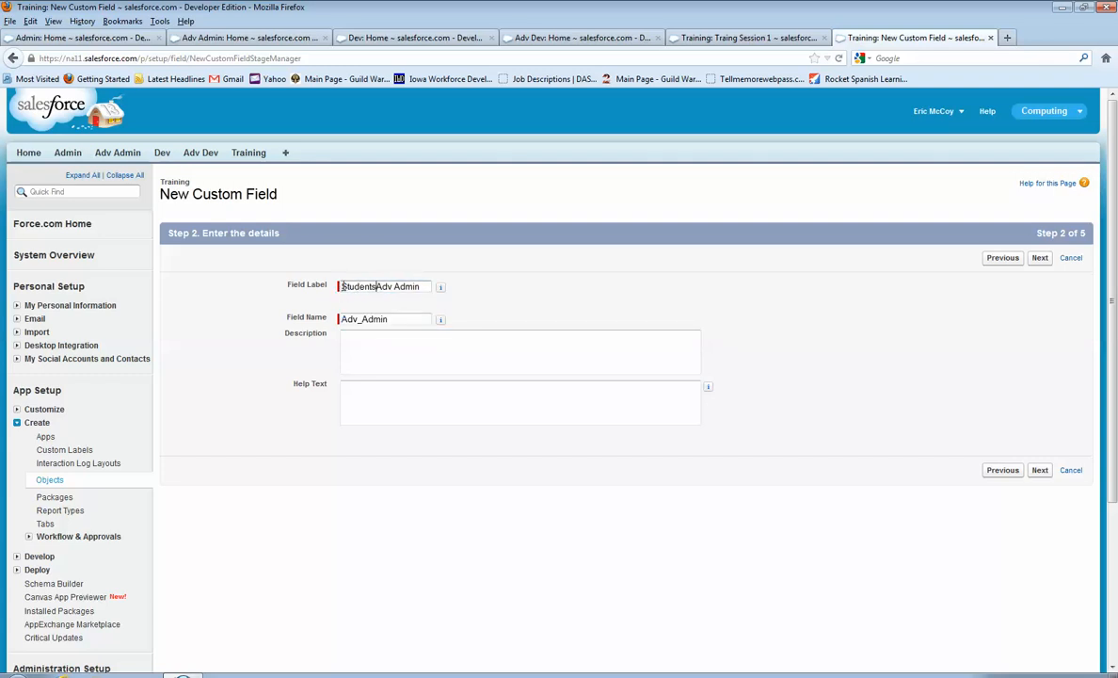
left_click(418, 365)
left_click(1040, 470)
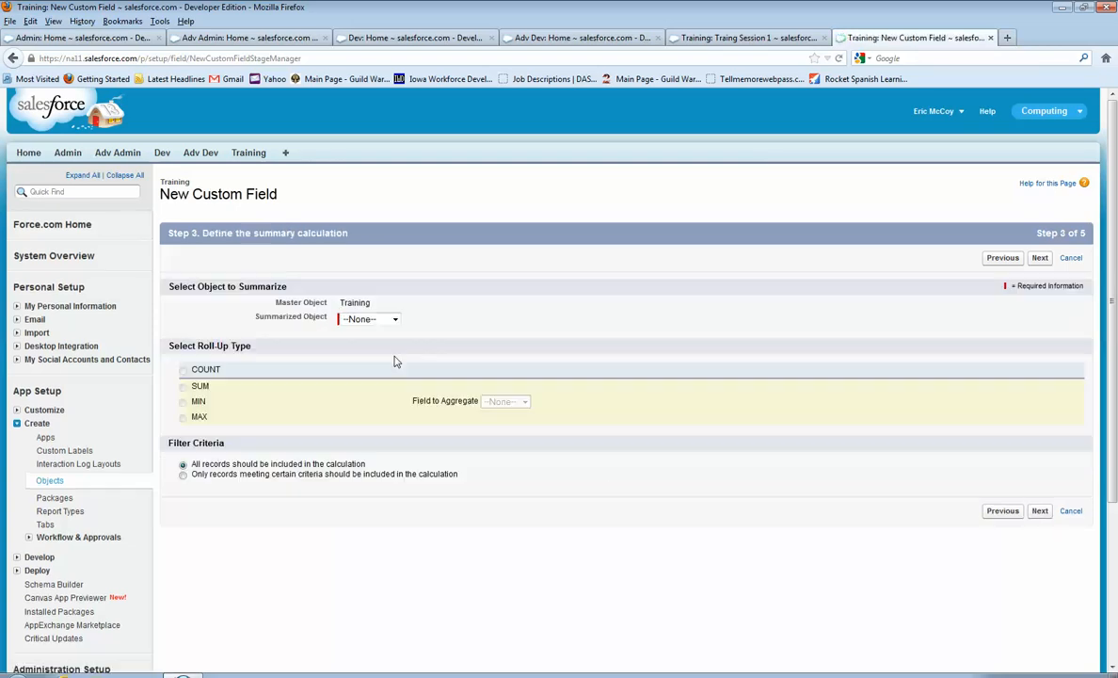
- Summarize all Adv Admin records by COUNT and save the Students Adv Admin field with default security and layout, continuing to another new field
left_click(352, 320)
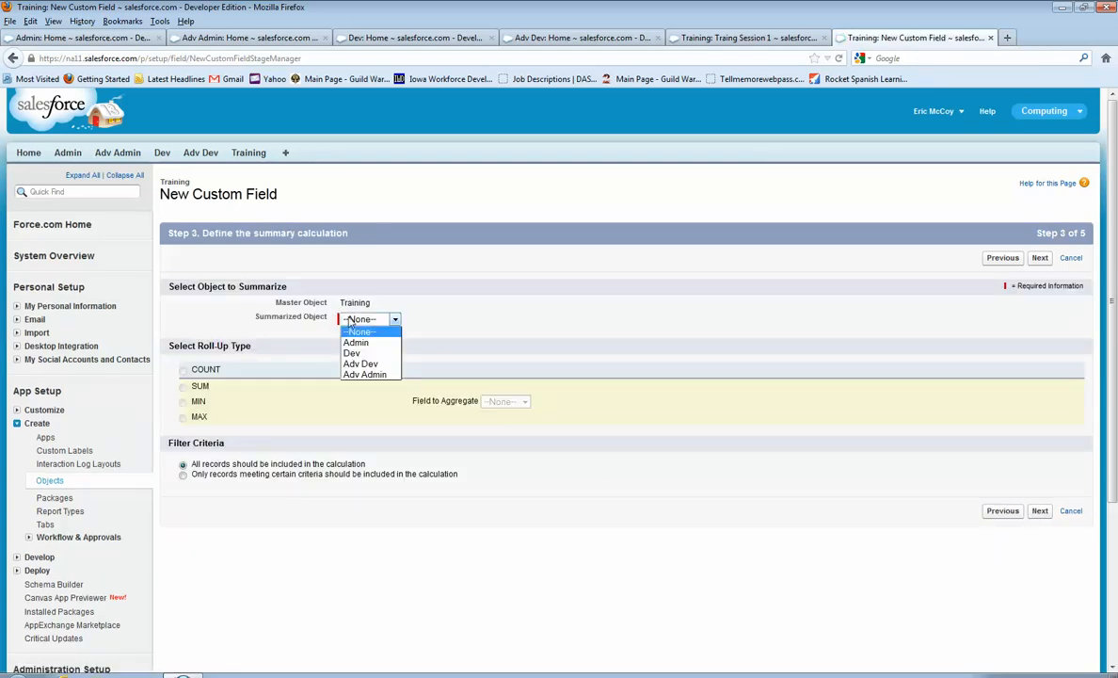
left_click(363, 374)
left_click(182, 370)
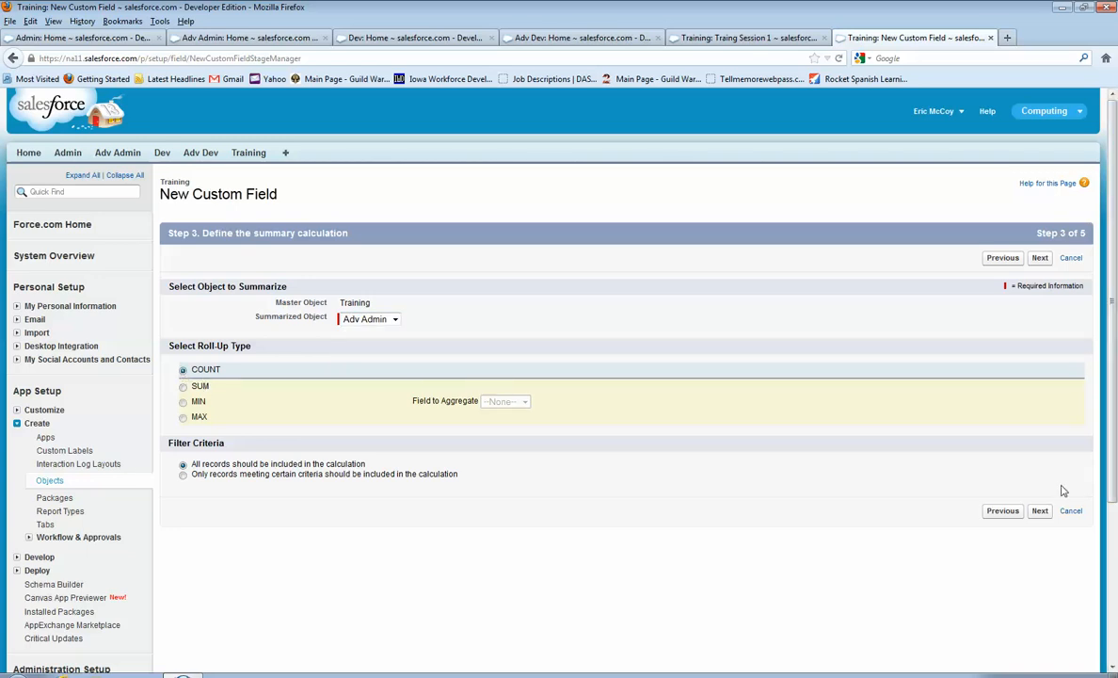
left_click(1040, 510)
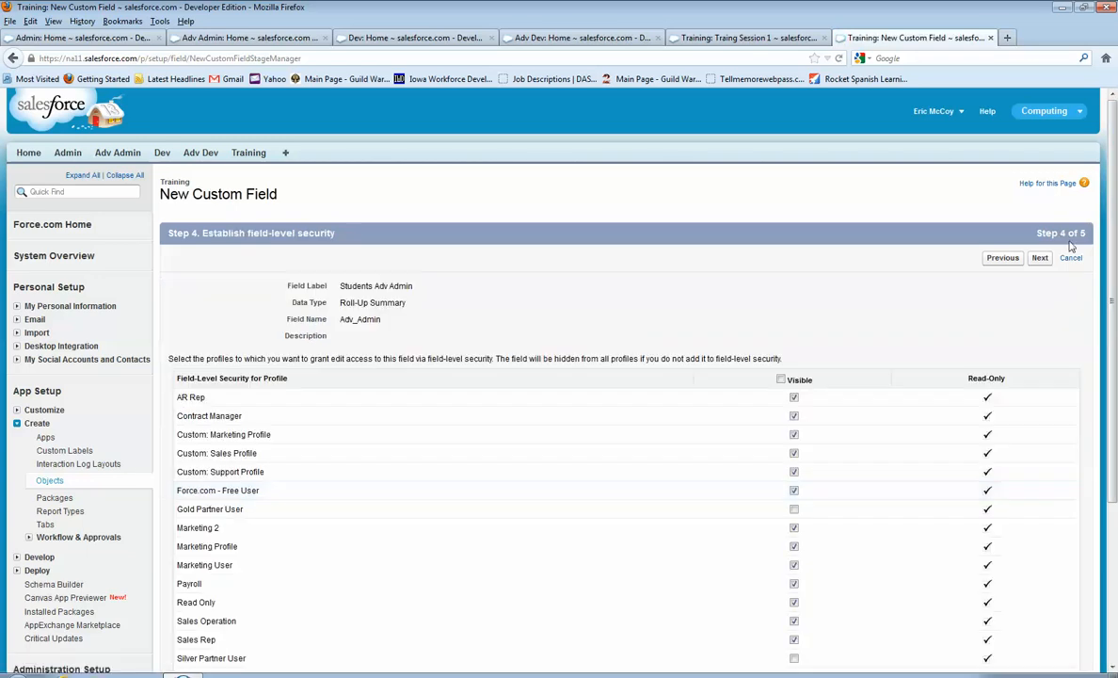
left_click(1039, 257)
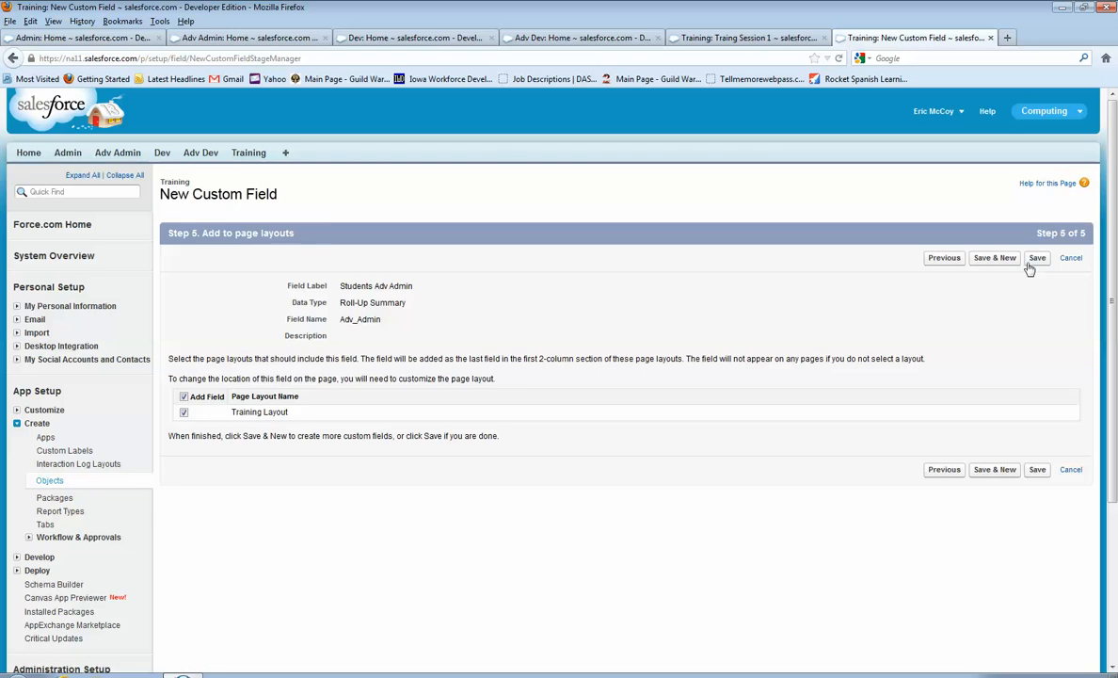
left_click(995, 257)
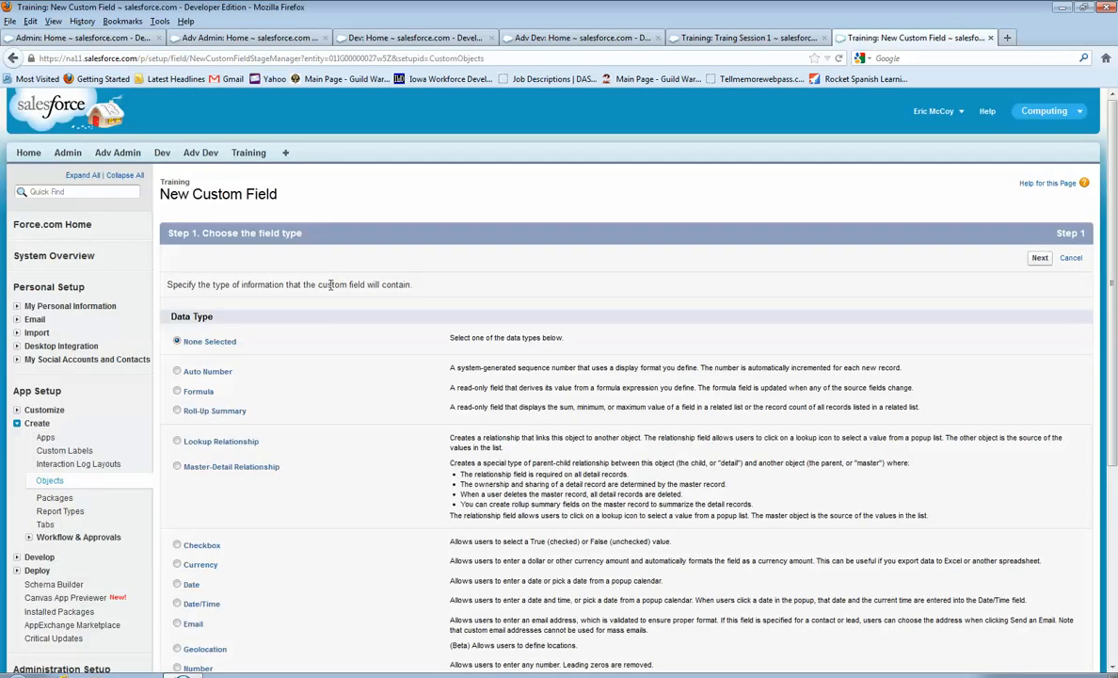
- Start a Roll-Up Summary field on the Training object labelled Adv Dev Students with the field name Adv_Dev_Students
left_click(177, 411)
left_click(1039, 257)
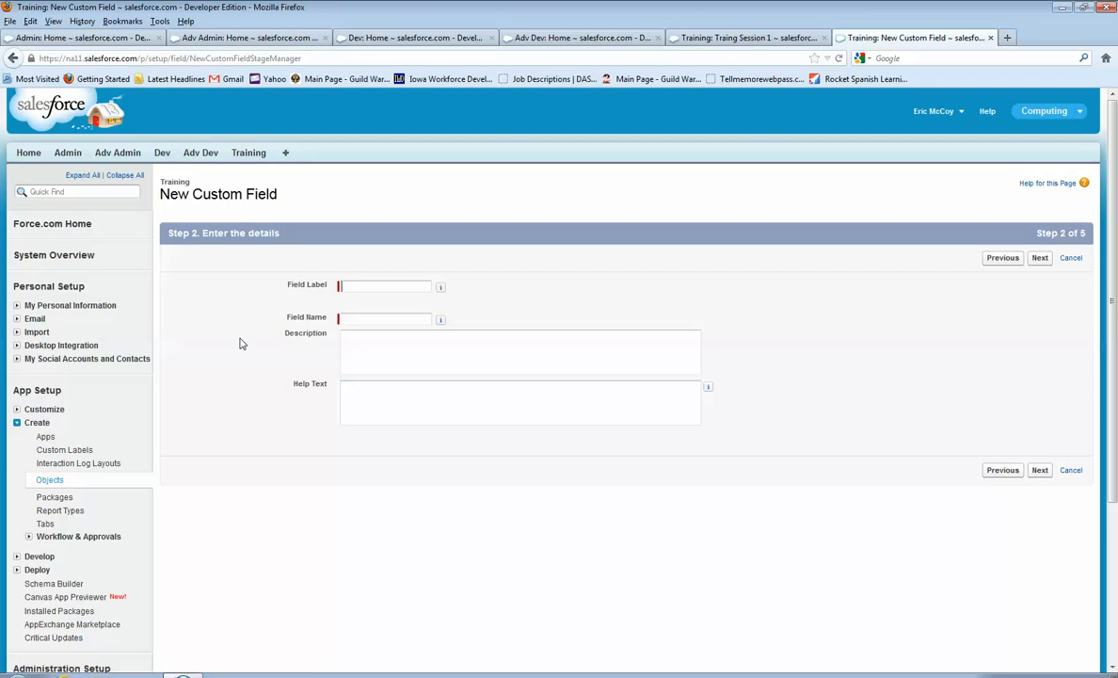
left_click(384, 285)
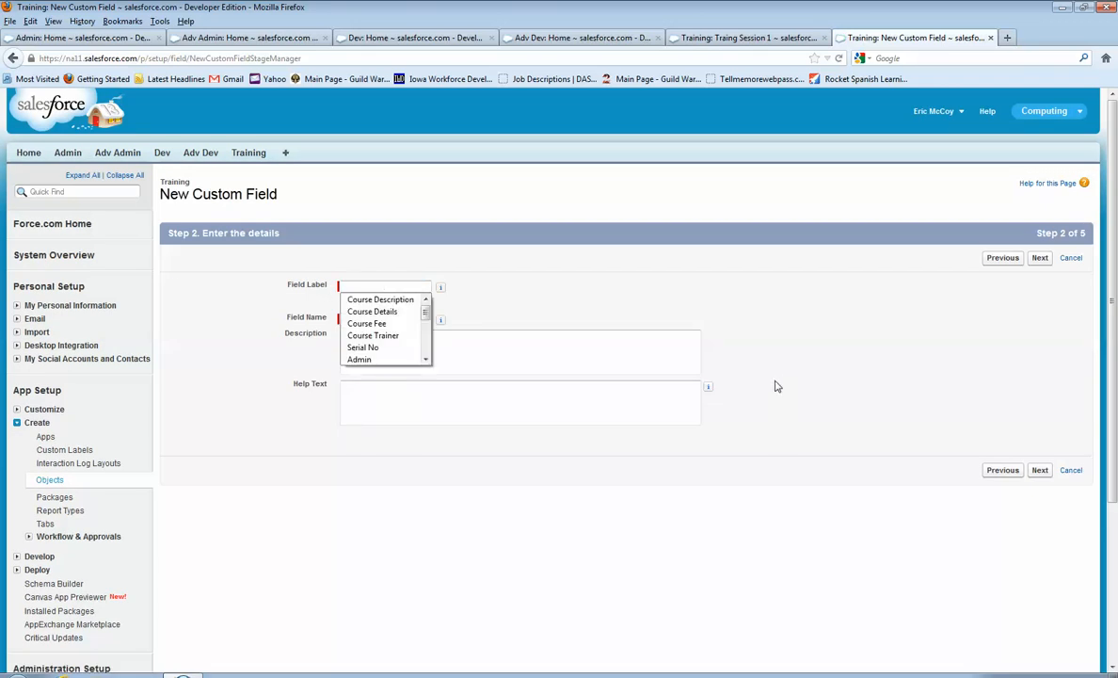
type("Stu")
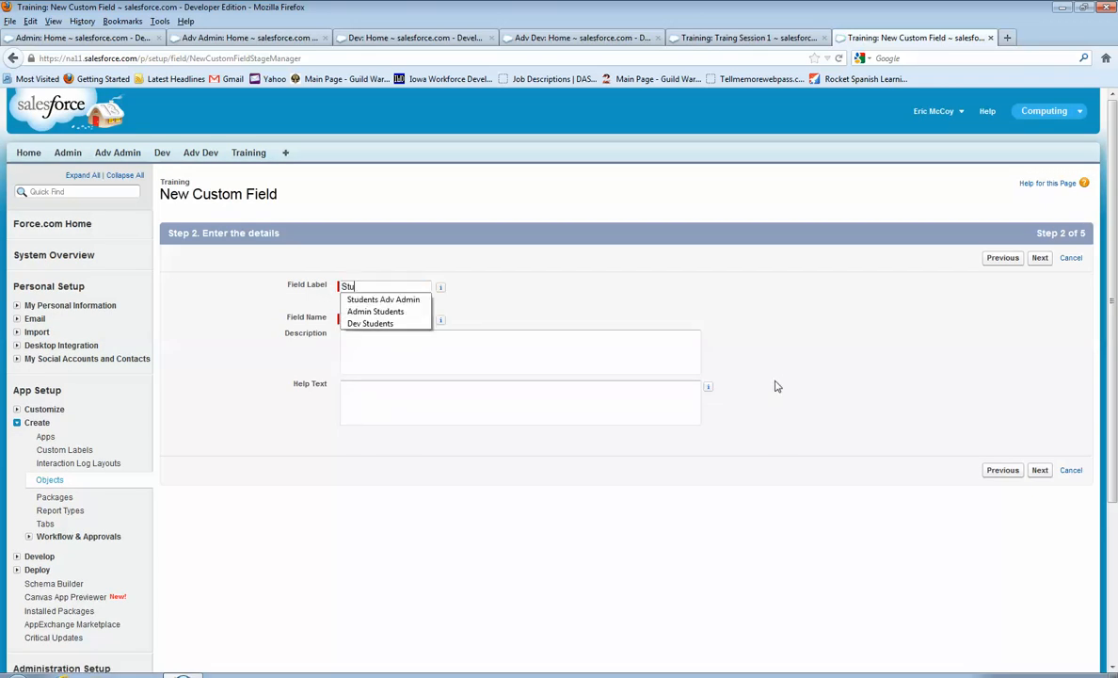
key("BackSpace")
key("BackSpace")
key("BackSpace")
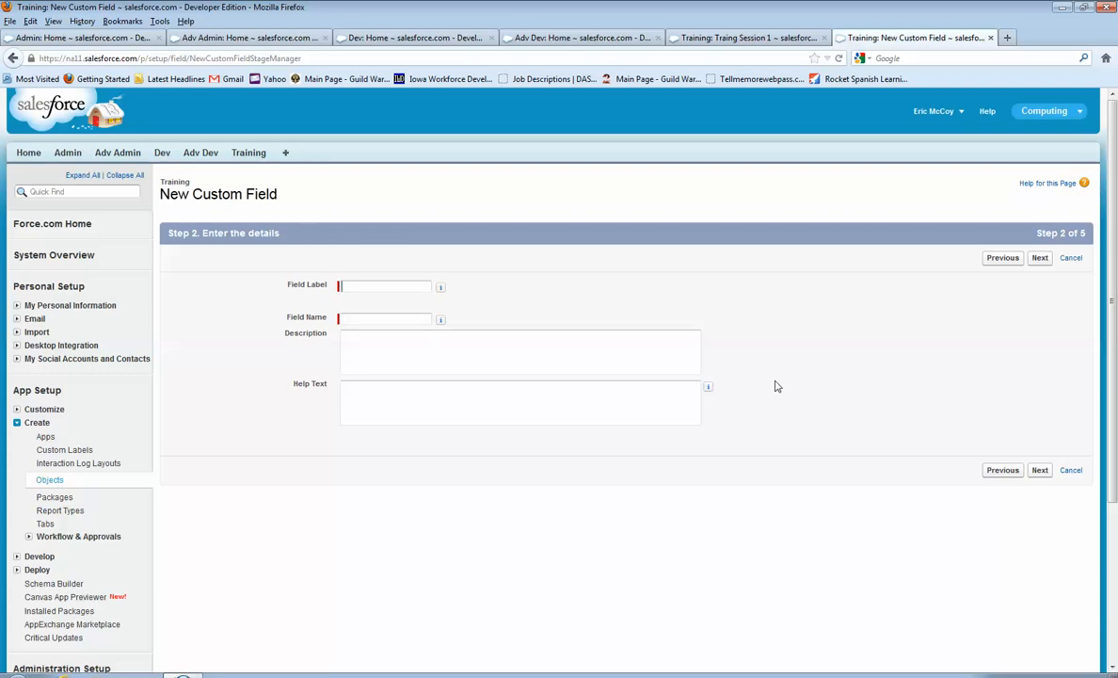
type("Adv Dev Students")
left_click(462, 372)
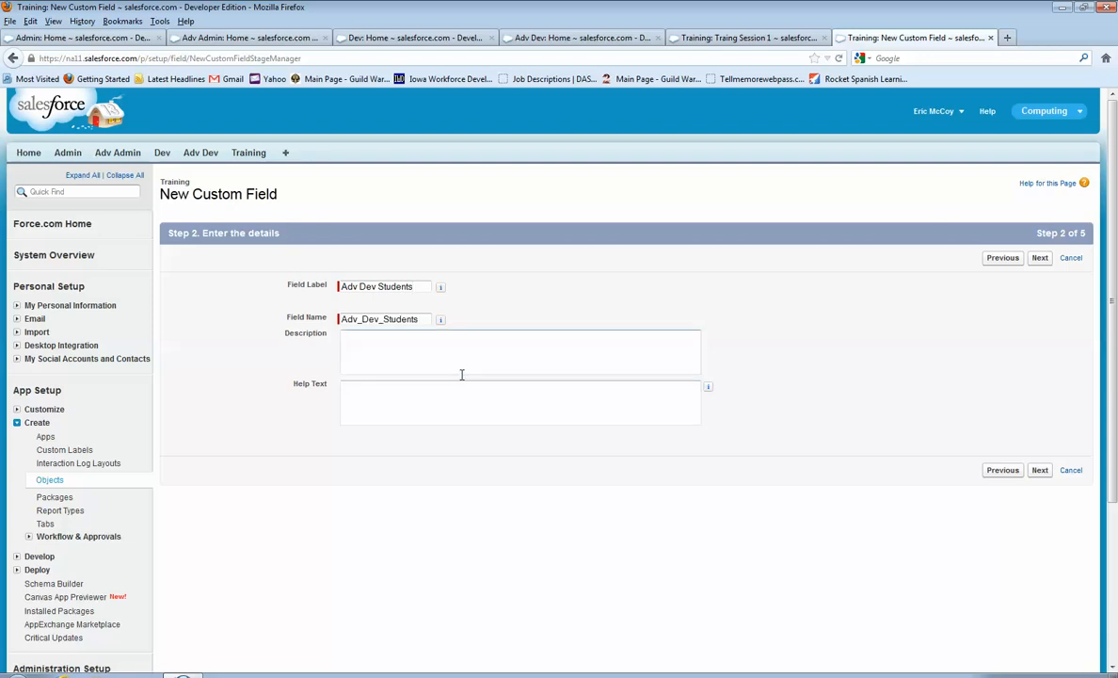
left_click(1041, 470)
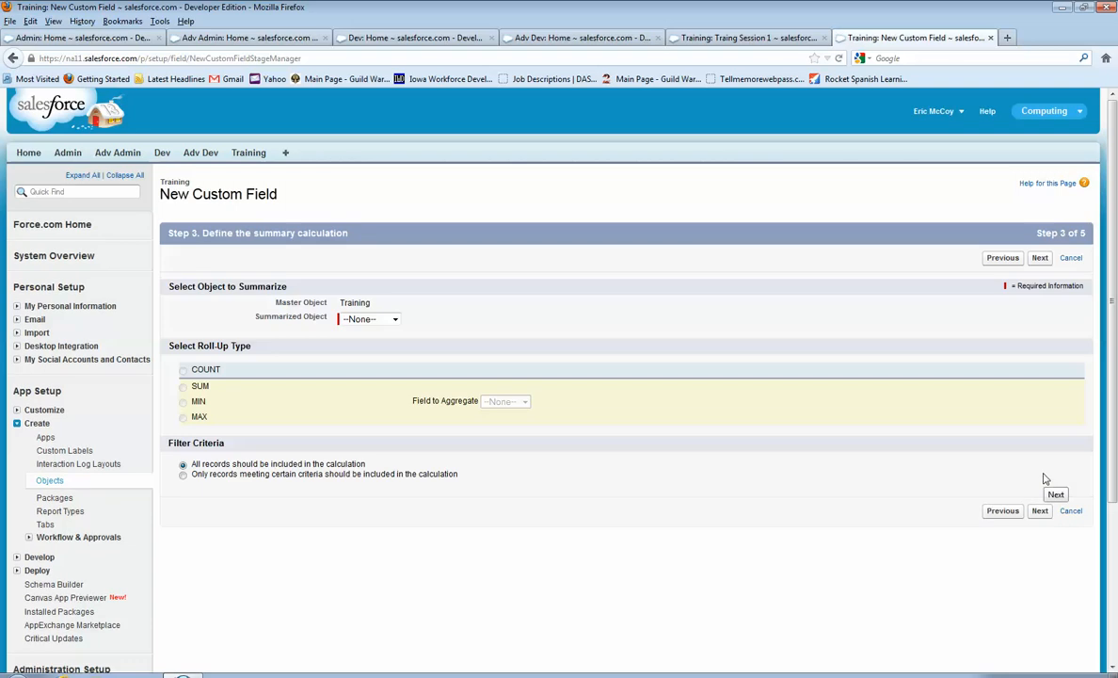
- Summarize all Adv Dev records by COUNT and save the Adv Dev Students field with default security and layout, continuing to another new field
left_click(362, 319)
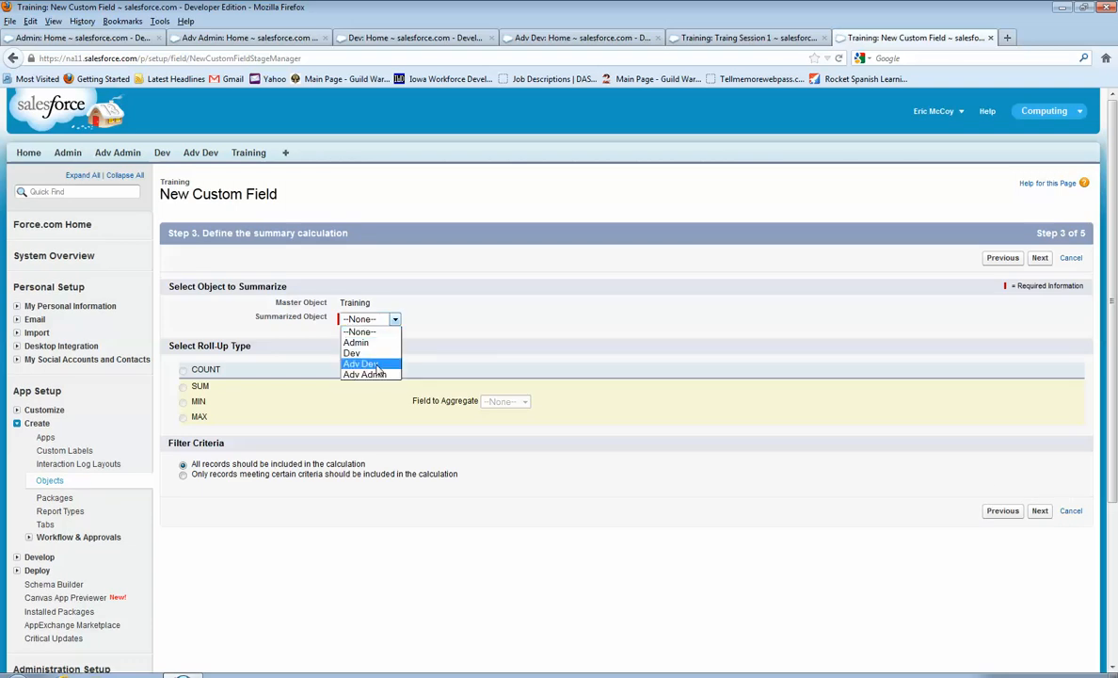
left_click(376, 365)
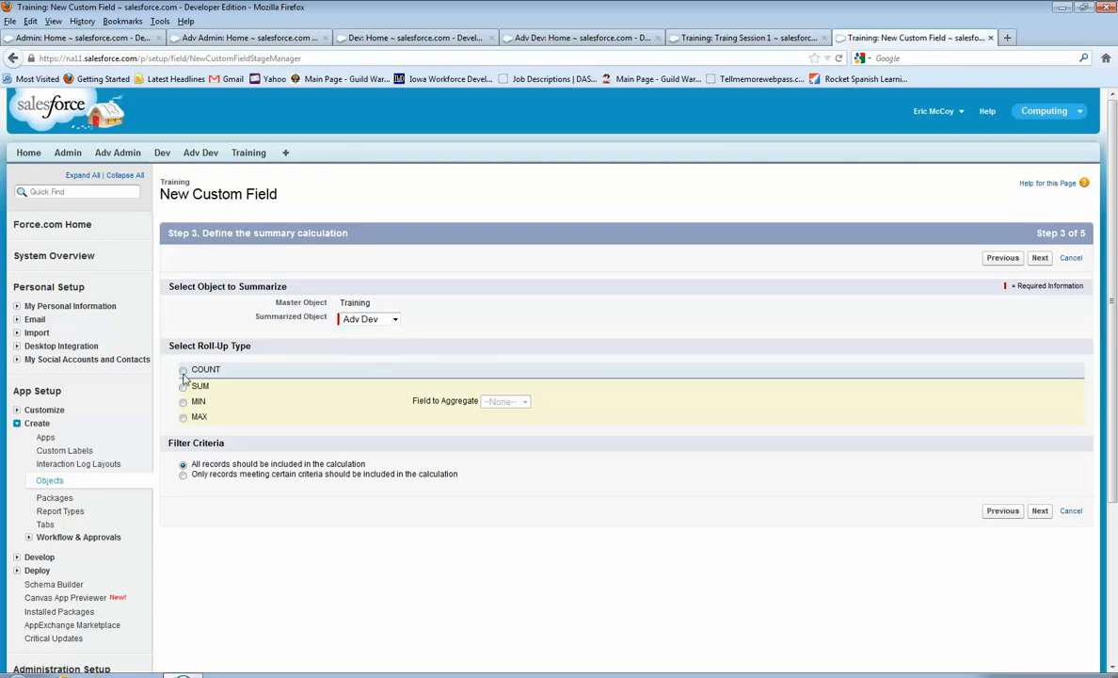
left_click(1039, 511)
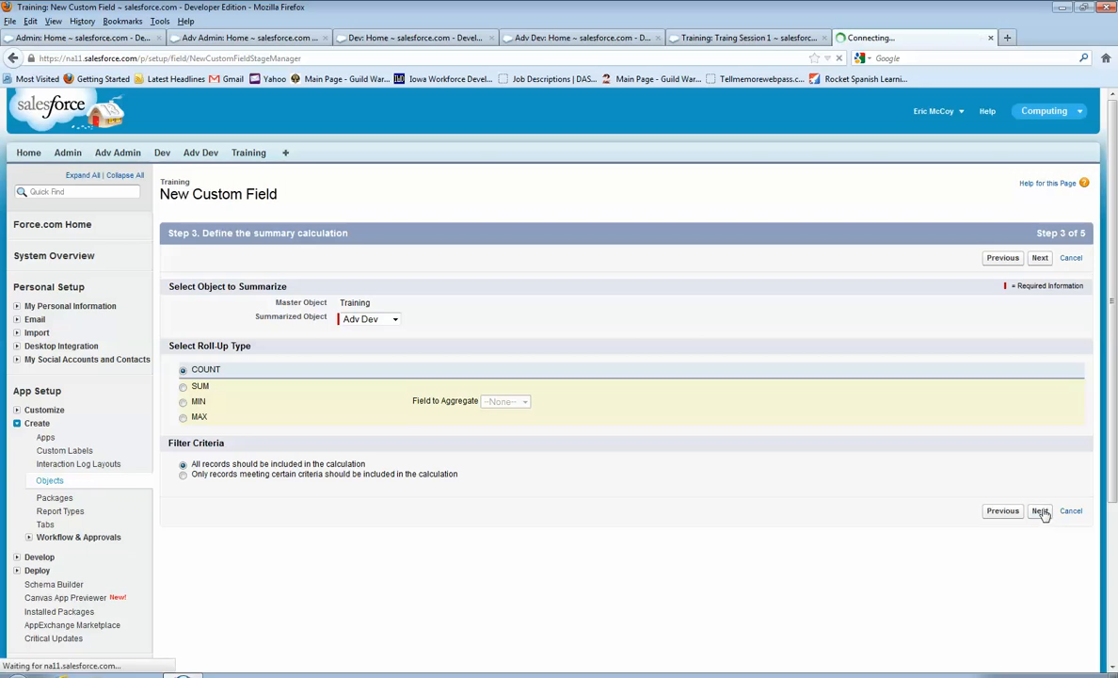
left_click(1042, 260)
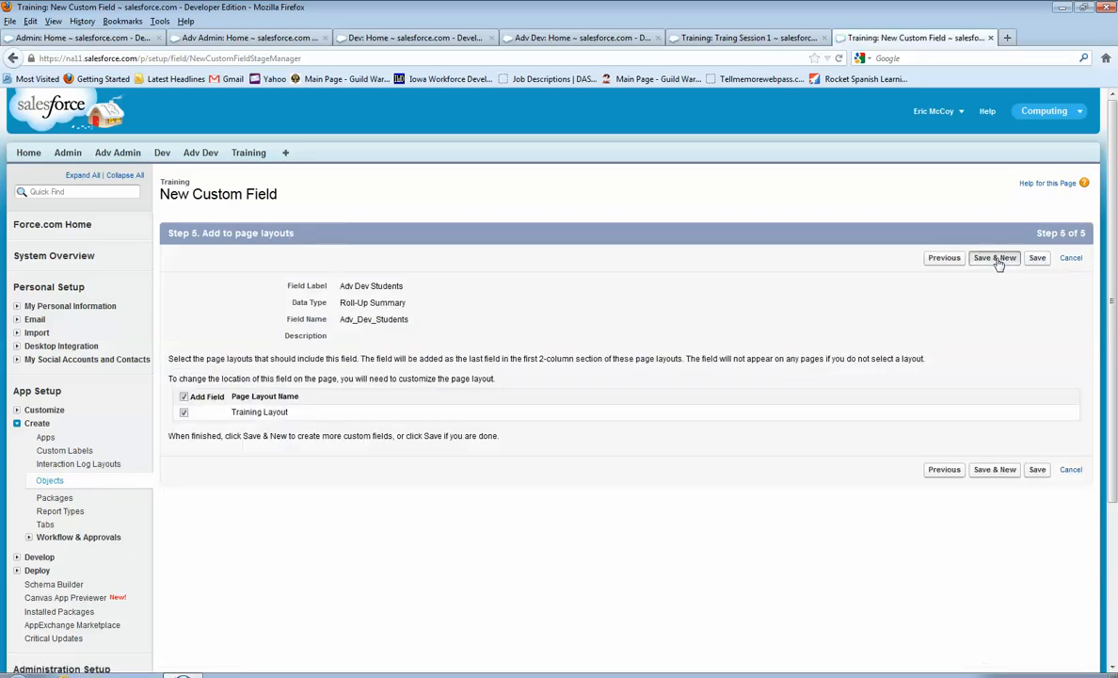
left_click(996, 260)
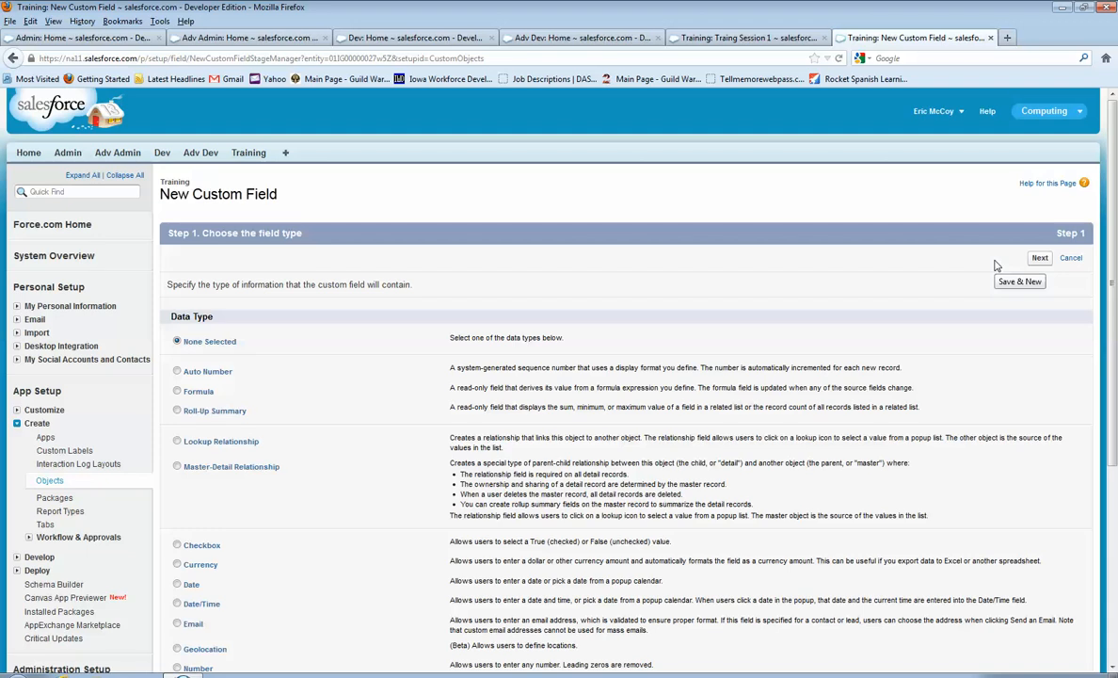
- Start another Roll-Up Summary field labelled Admin Fee with the field name Admin_Fee, leaving the description and help text empty
left_click(177, 410)
left_click(1041, 263)
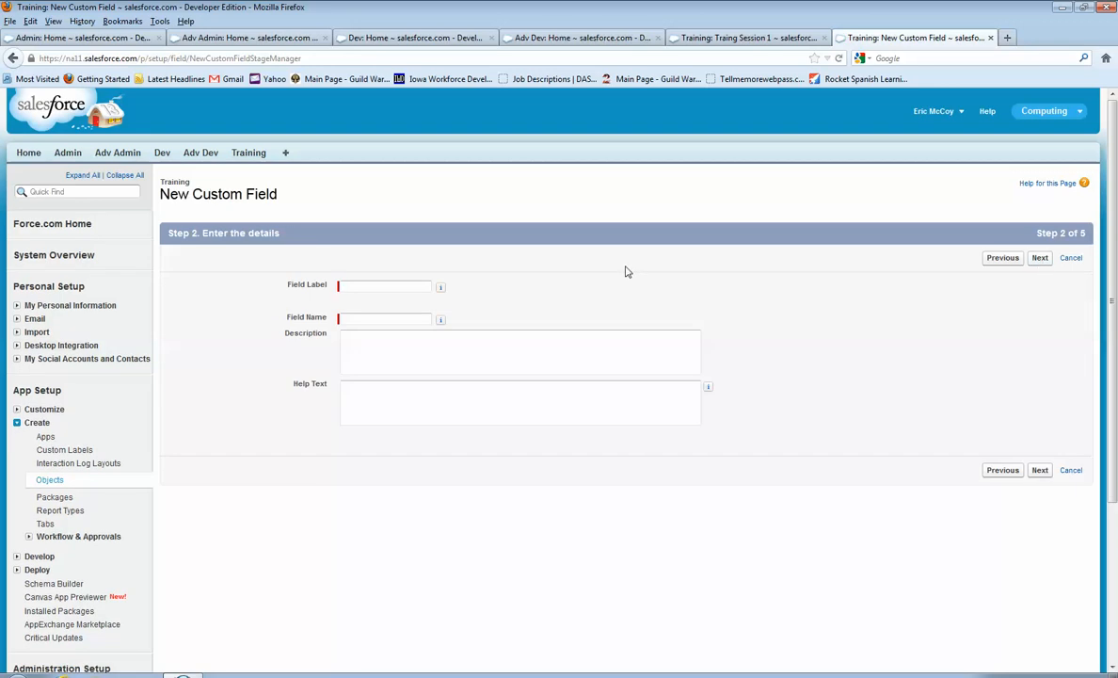
type("A")
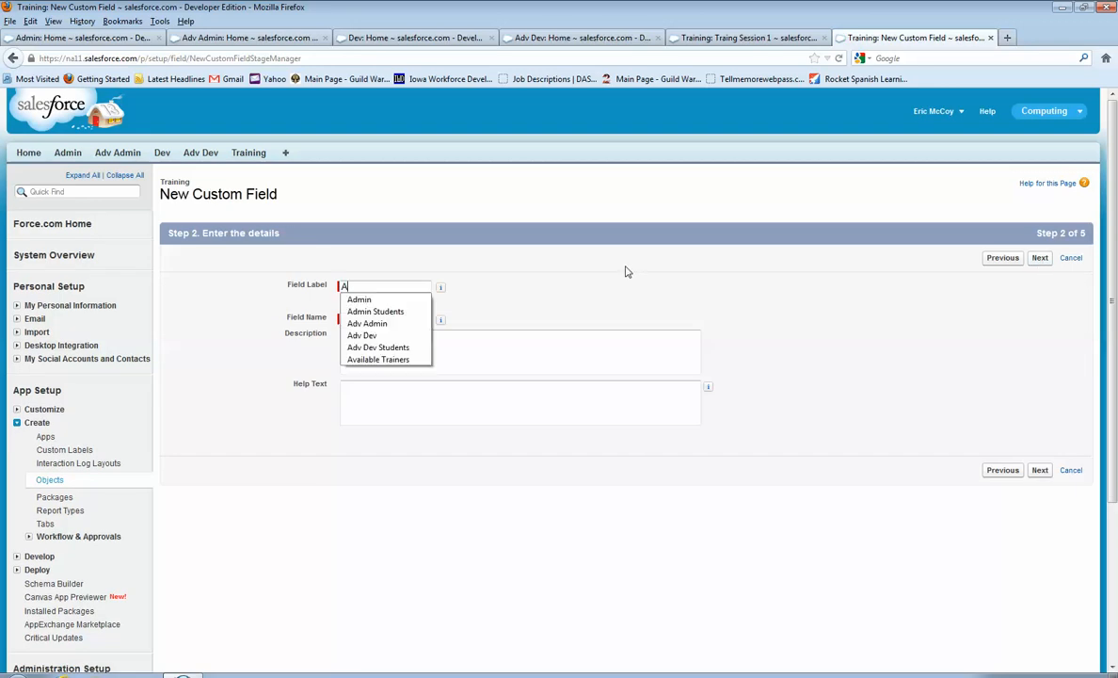
type("dmin Fee")
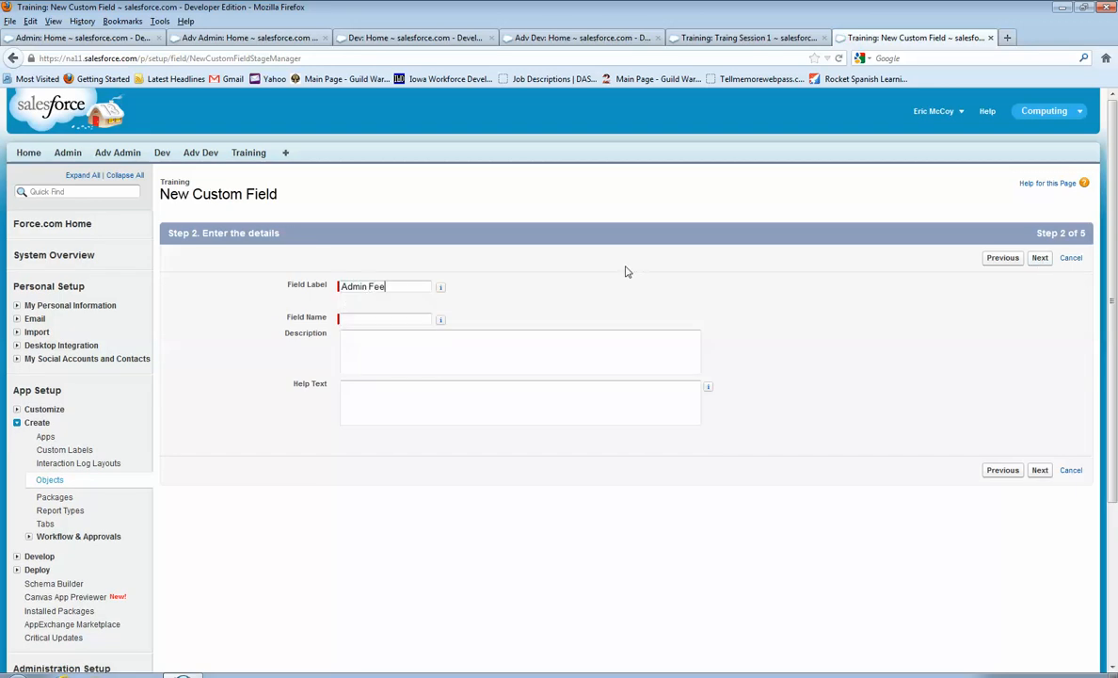
left_click(406, 318)
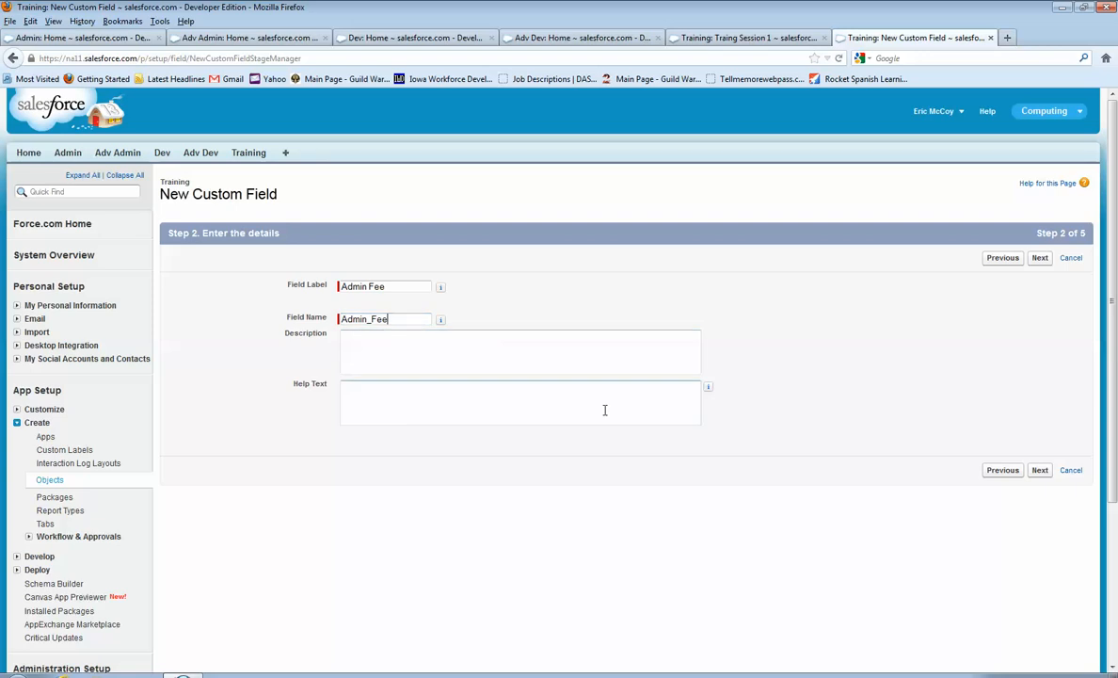
left_click(1041, 471)
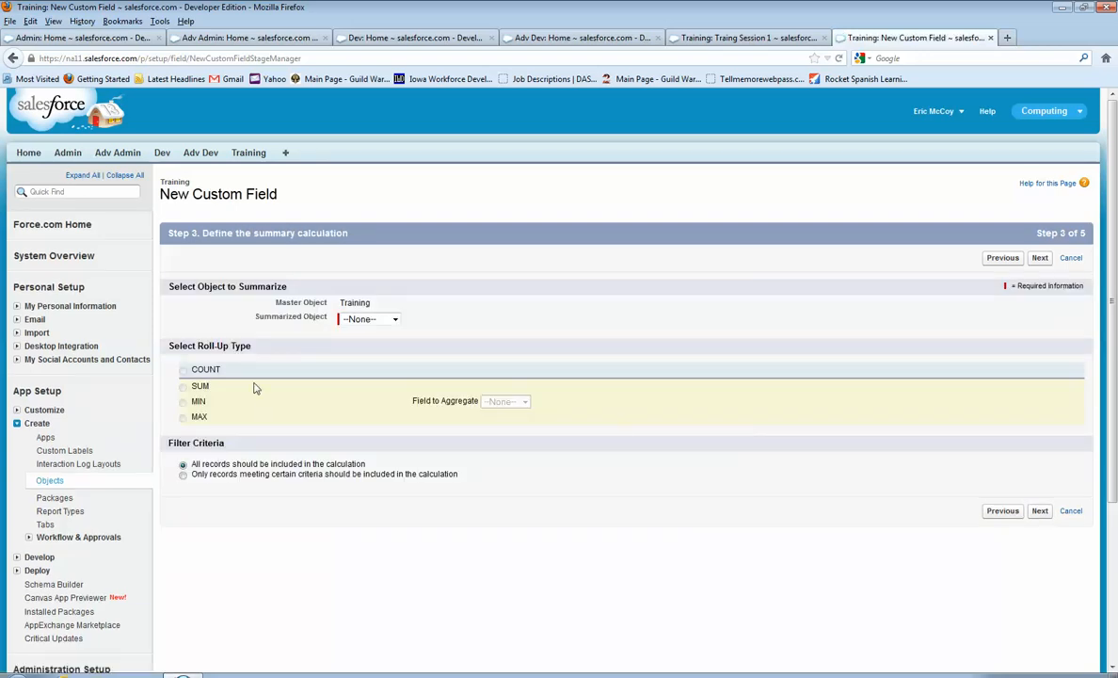
- Summarize all Admin records by the SUM of Course Fee and accept the default field-level security for the Admin Fee field
left_click(356, 318)
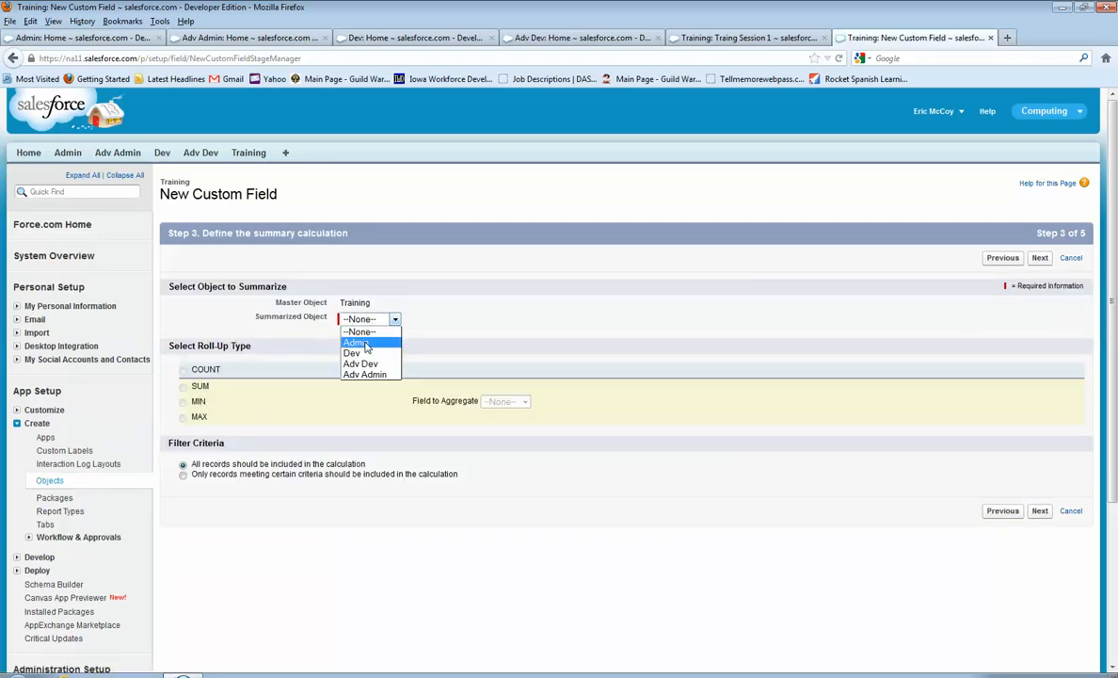
left_click(366, 342)
left_click(195, 389)
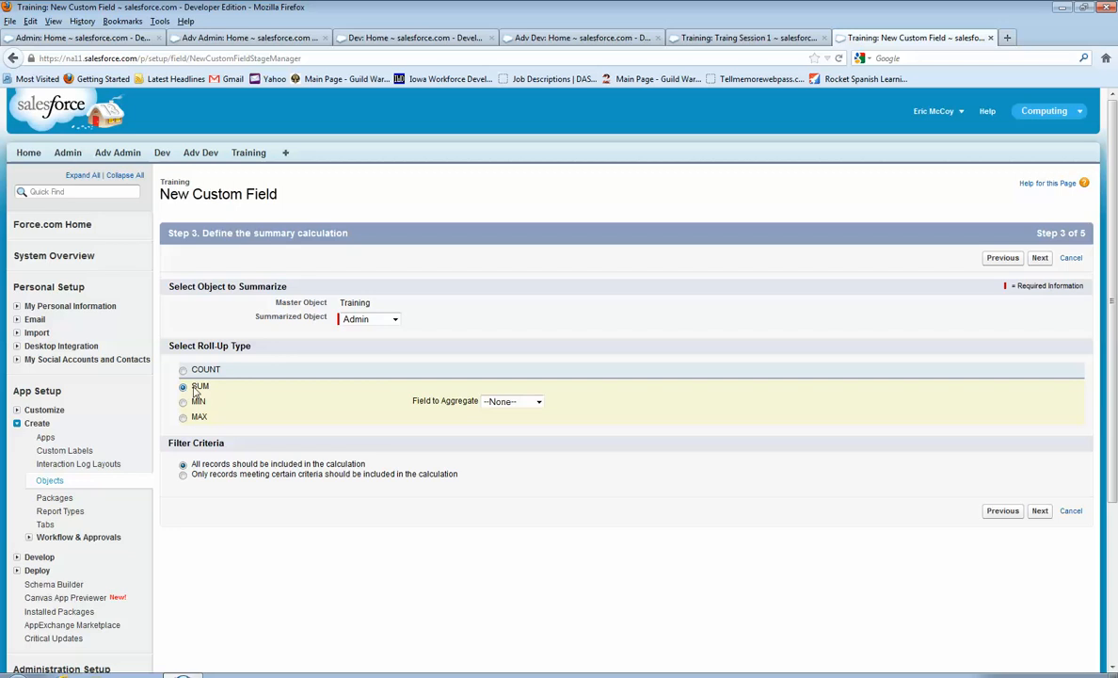
left_click(513, 401)
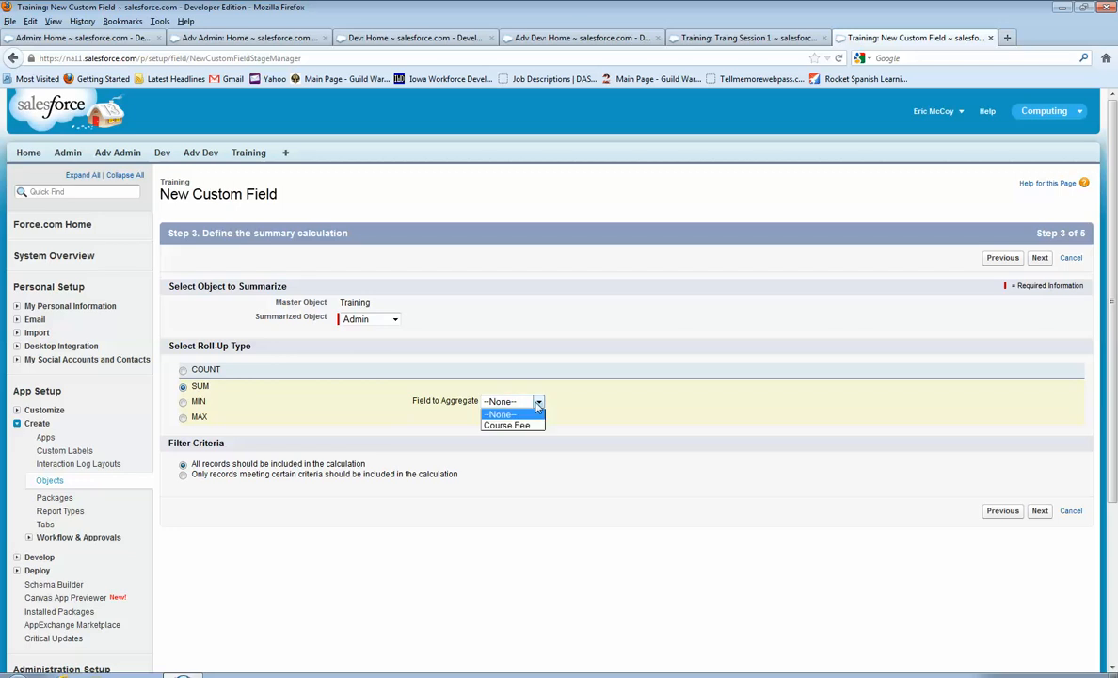
left_click(509, 425)
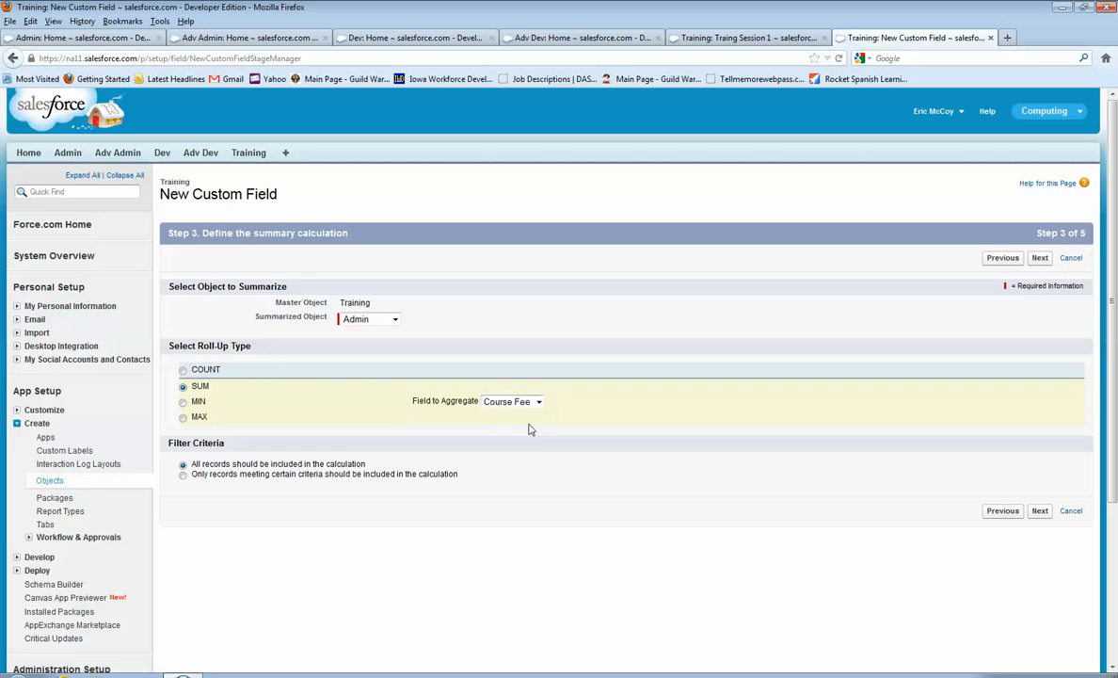
left_click(1041, 511)
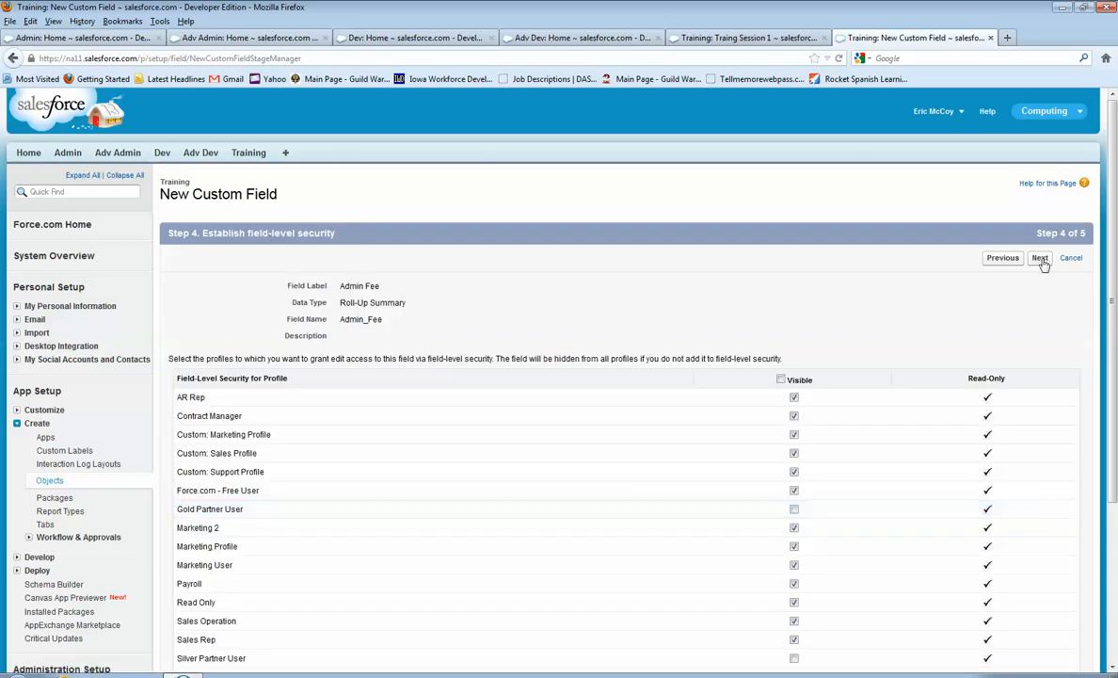
left_click(1039, 258)
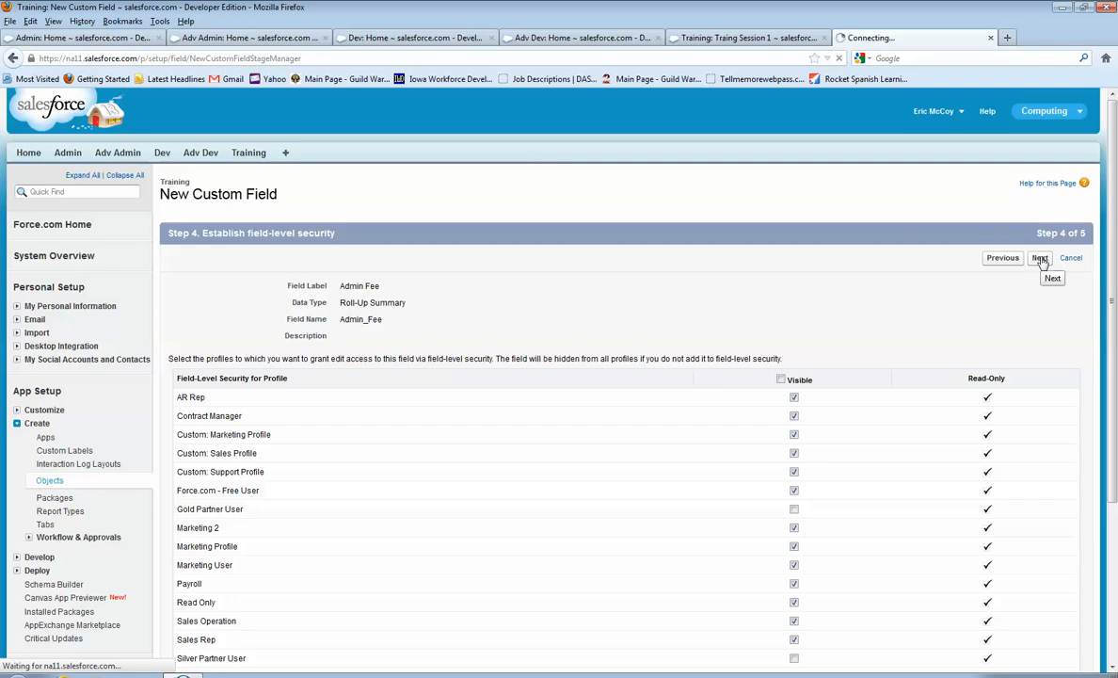
left_click_drag(1115, 271, 1115, 242)
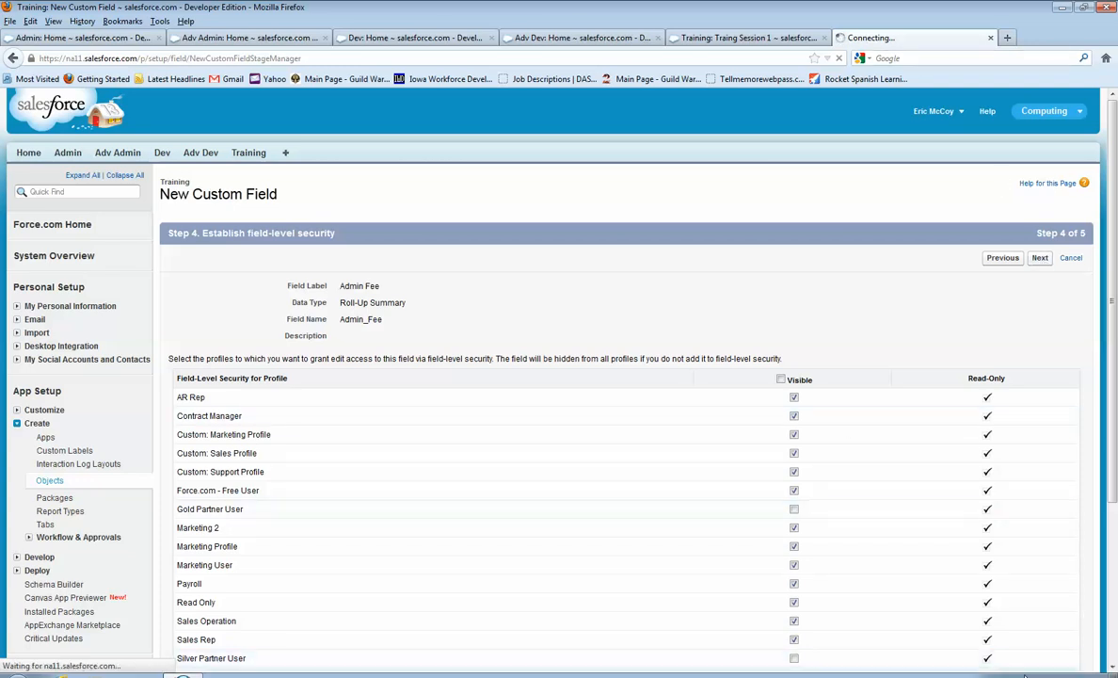
left_click(1003, 675)
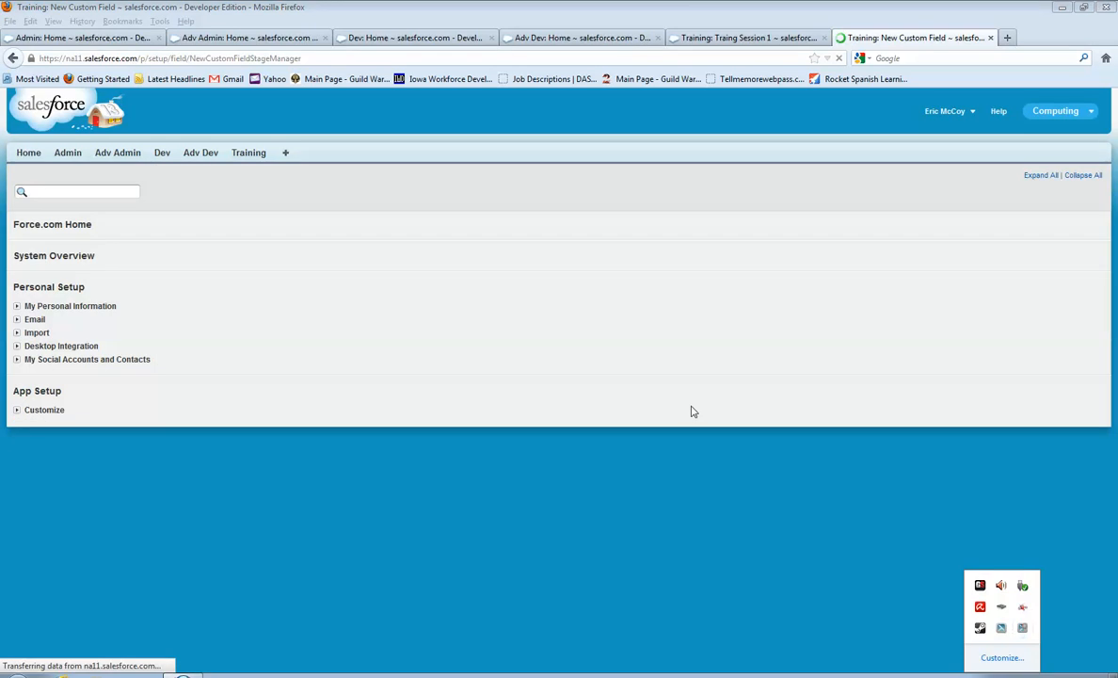
left_click(397, 165)
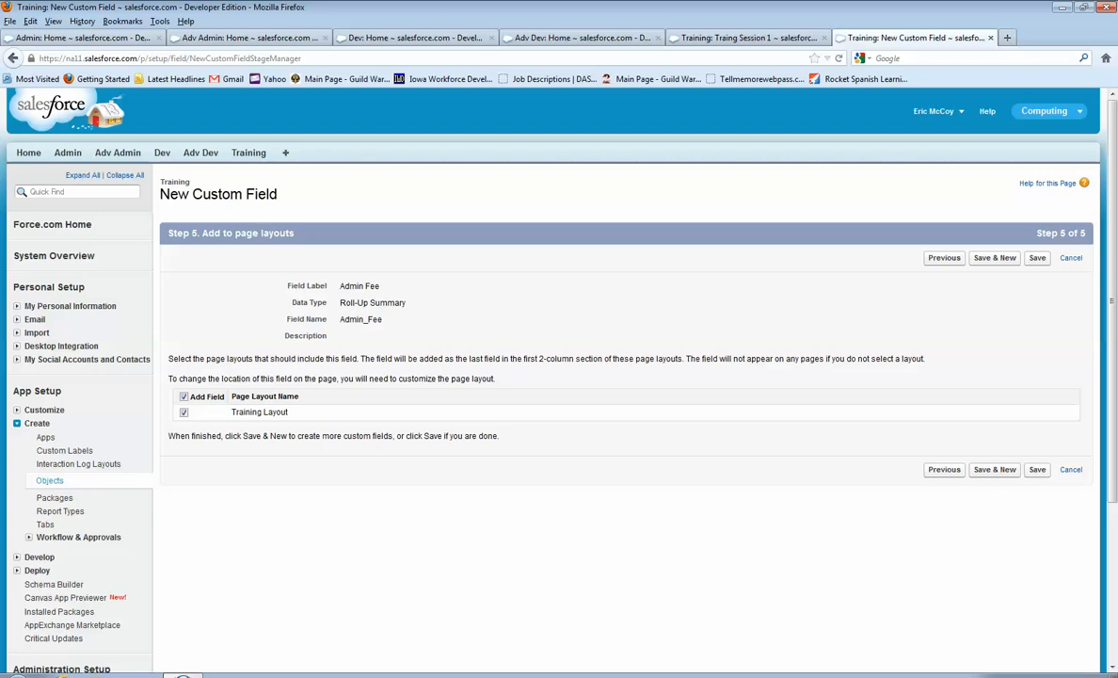
left_click(1007, 674)
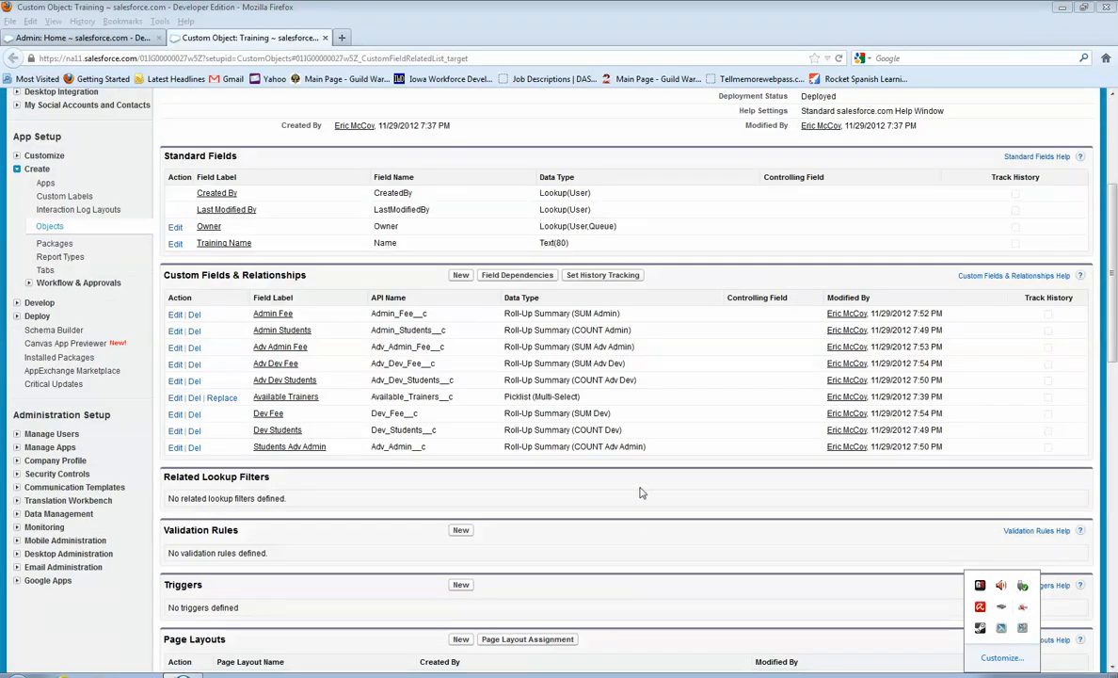
left_click(595, 459)
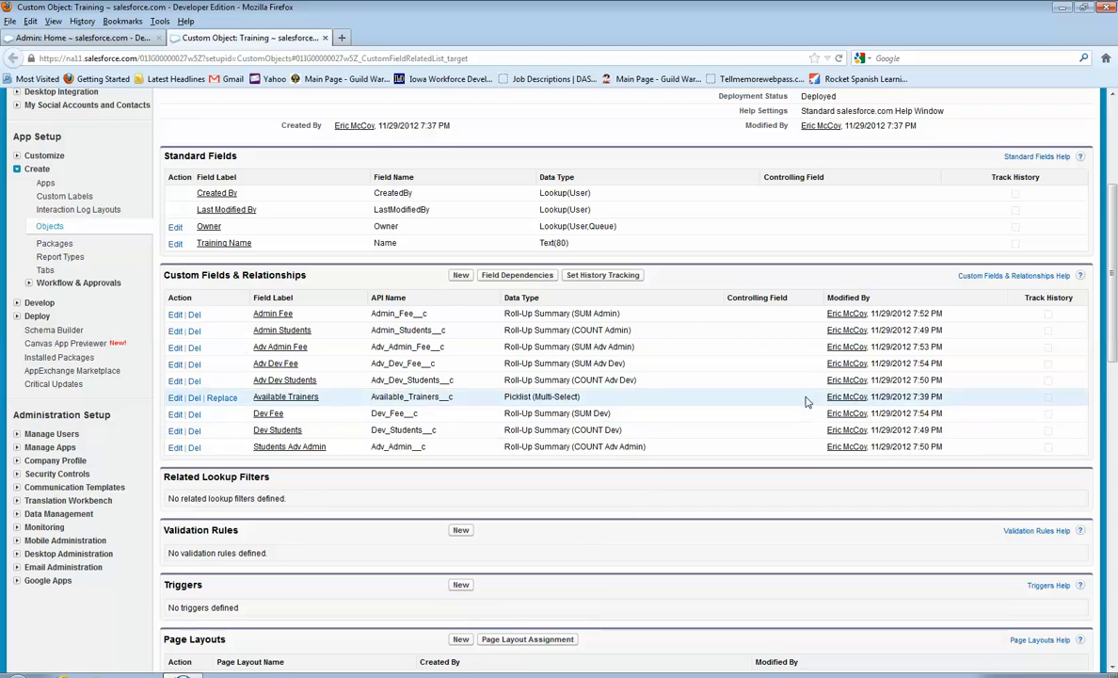
- Open the Traing Session 1 training record and examine its student counts, fee totals and related lists
scroll(1114, 323, "up", 2)
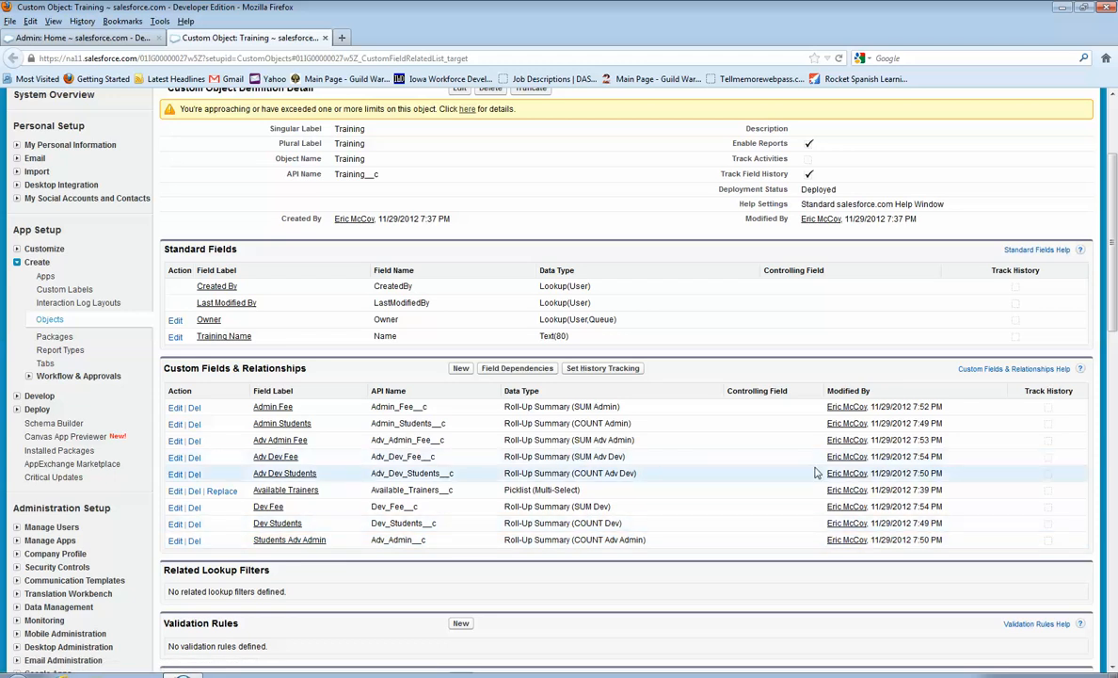
left_click_drag(1114, 239, 1113, 187)
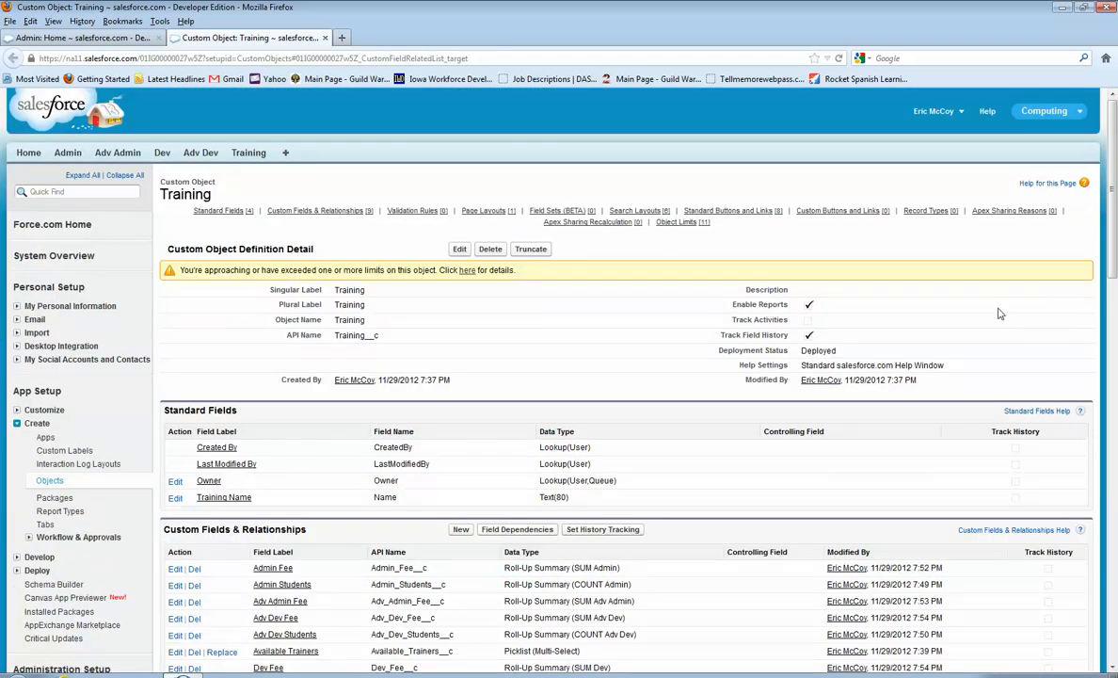
scroll(826, 326, "down", 3)
scroll(826, 326, "up", 3)
left_click(249, 153)
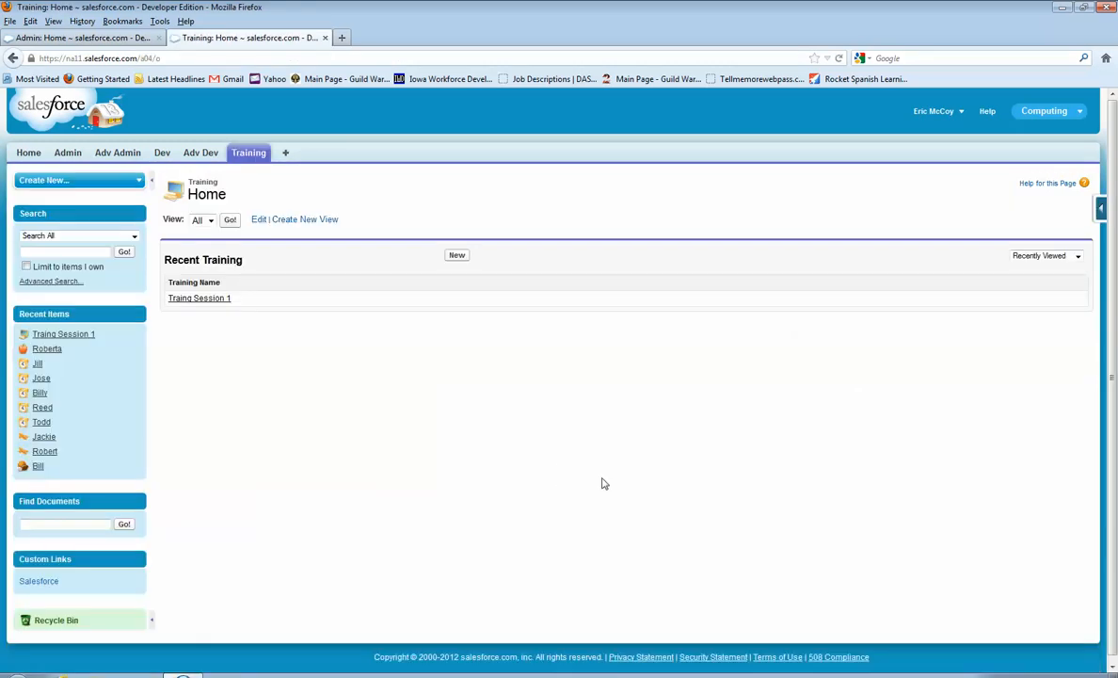
left_click(181, 298)
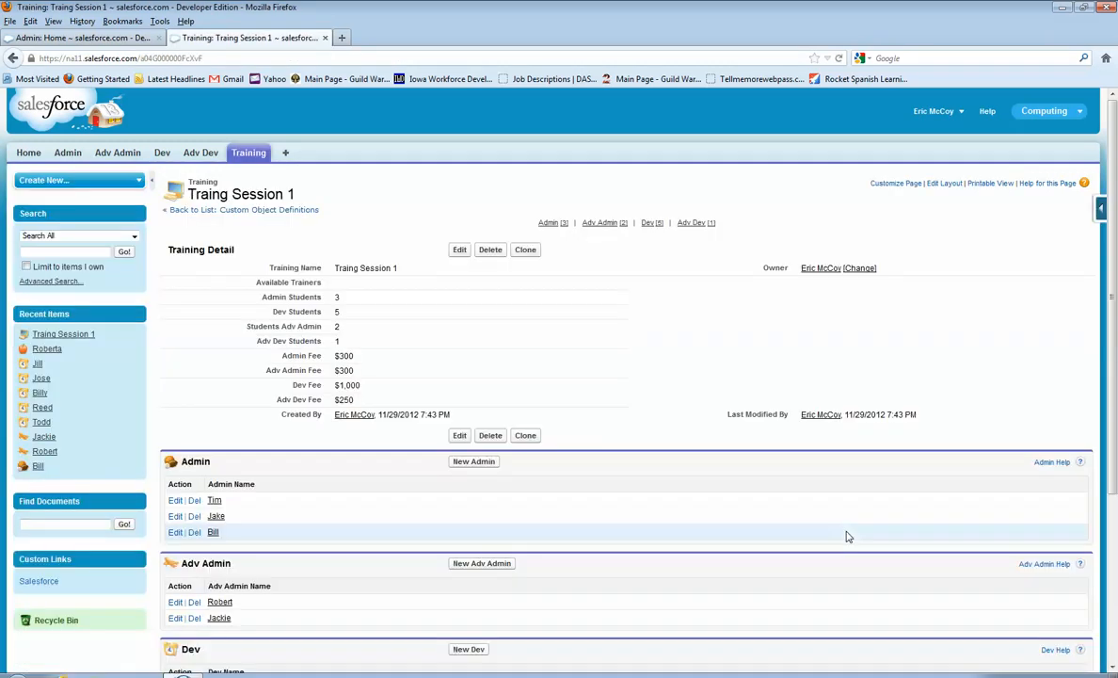
left_click_drag(1113, 224, 1115, 335)
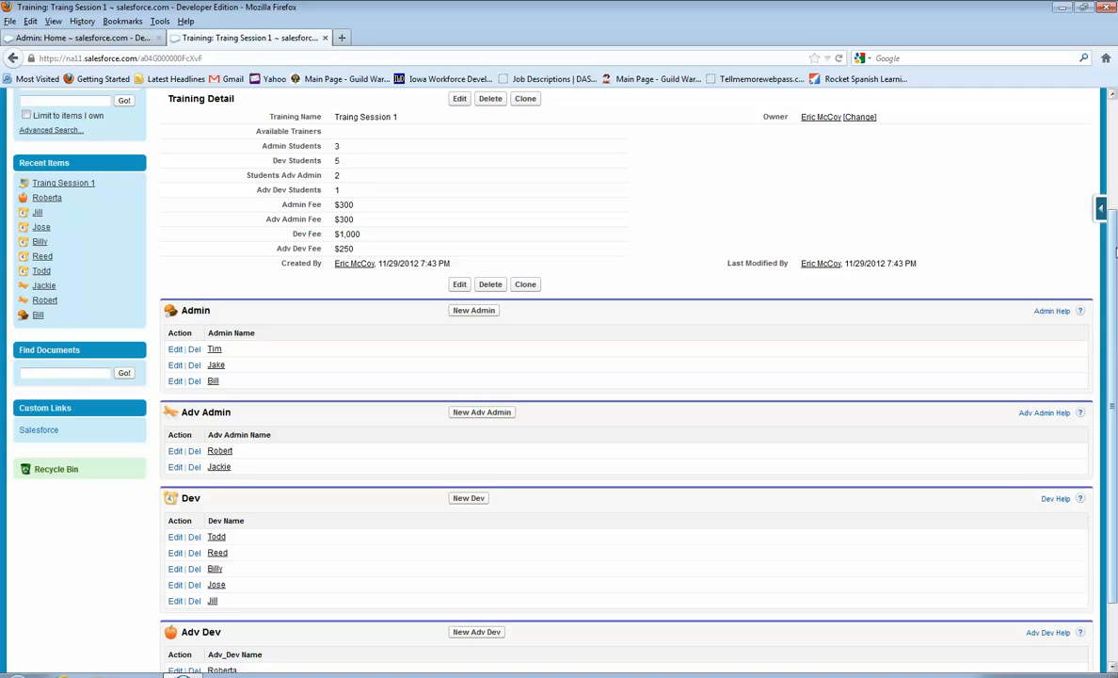
scroll(1116, 252, "down", 1)
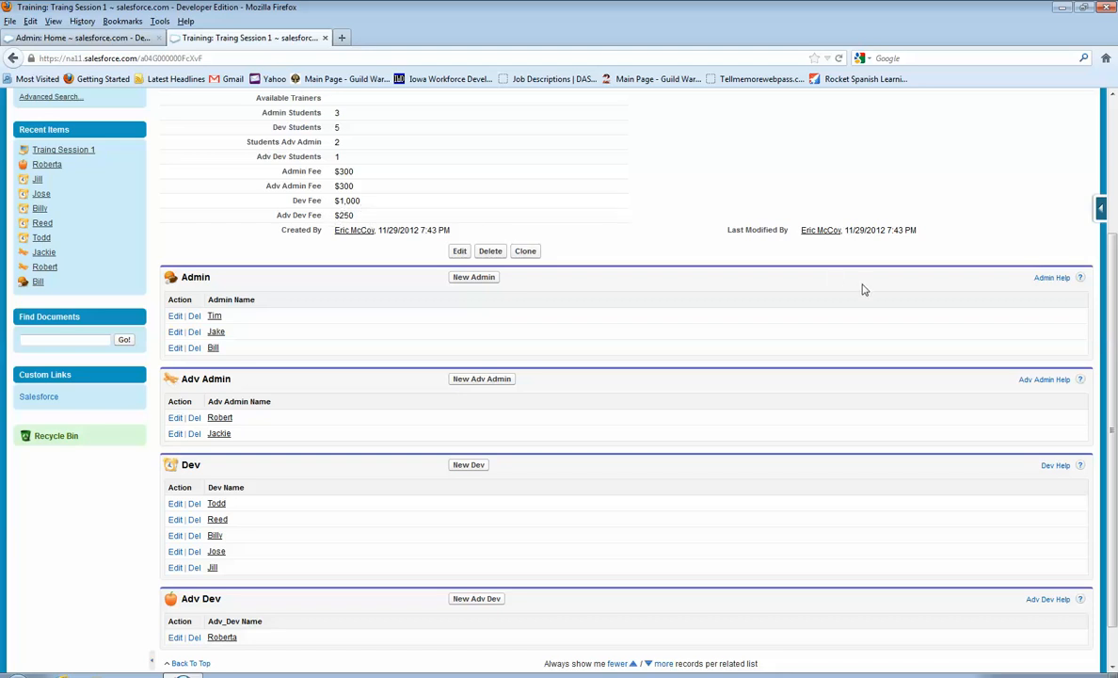
scroll(768, 282, "up", 3)
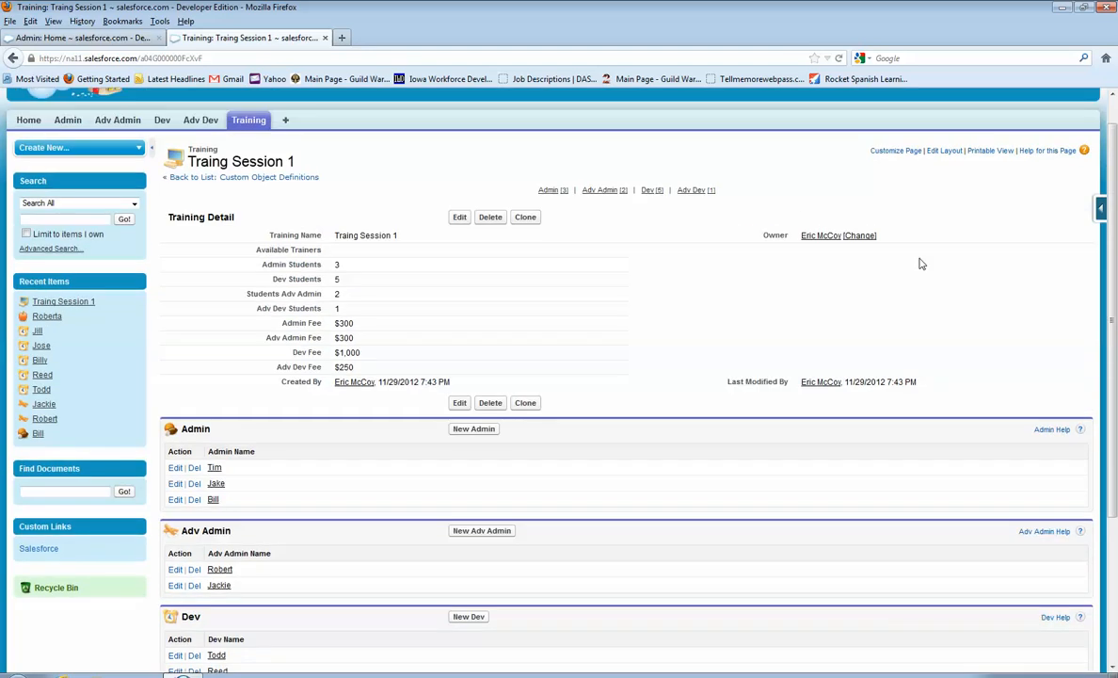
- Open the Training page layout for editing and move the Students Adv Admin field directly below Admin Students
left_click(1103, 209)
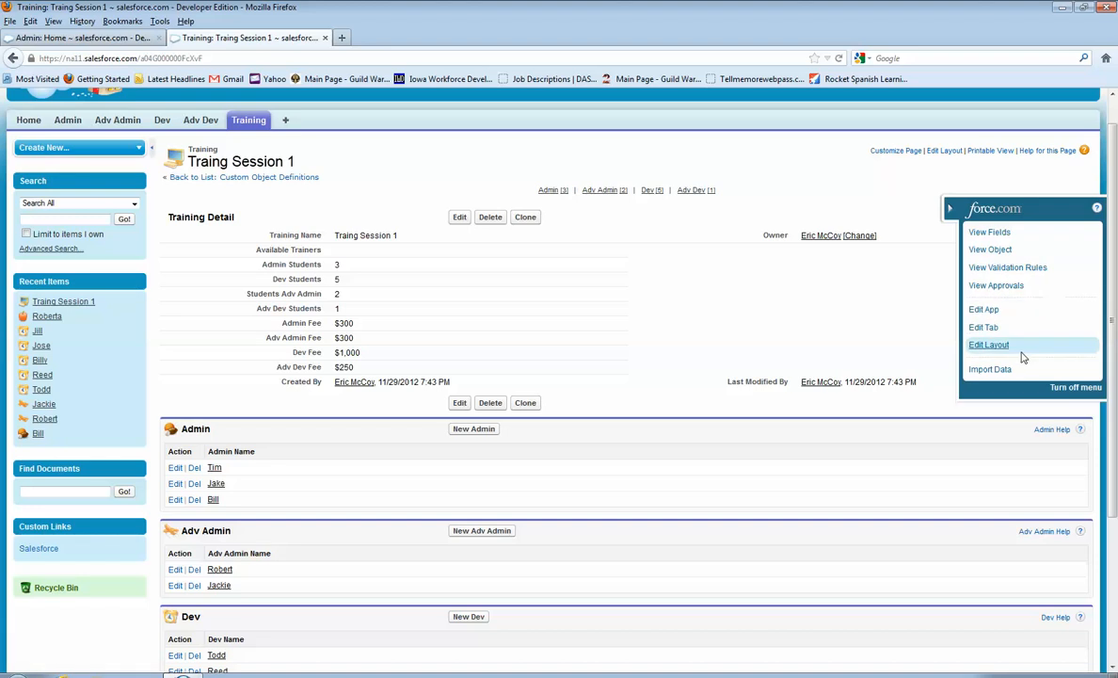
left_click(1008, 355)
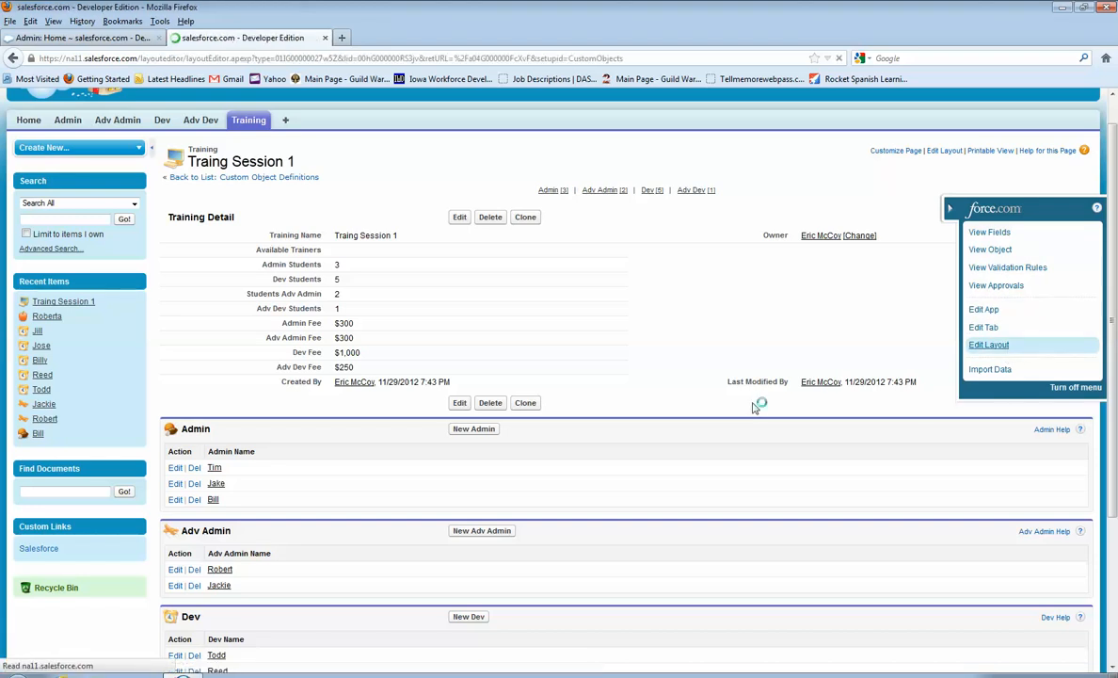
scroll(435, 457, "down", 4)
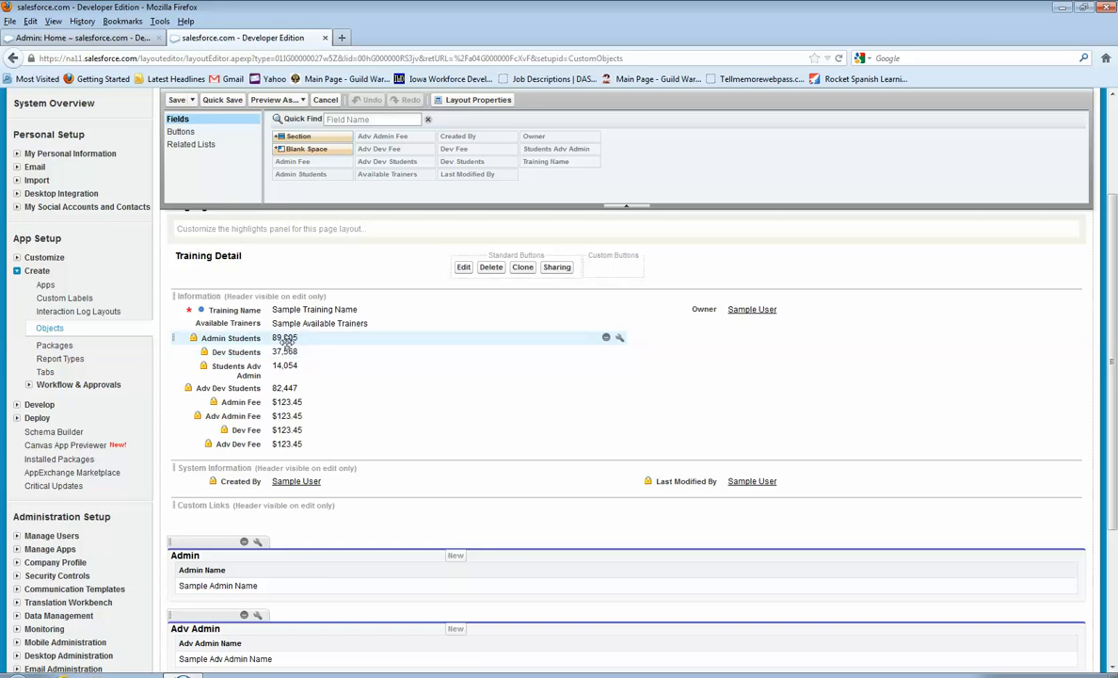
left_click_drag(271, 366, 271, 341)
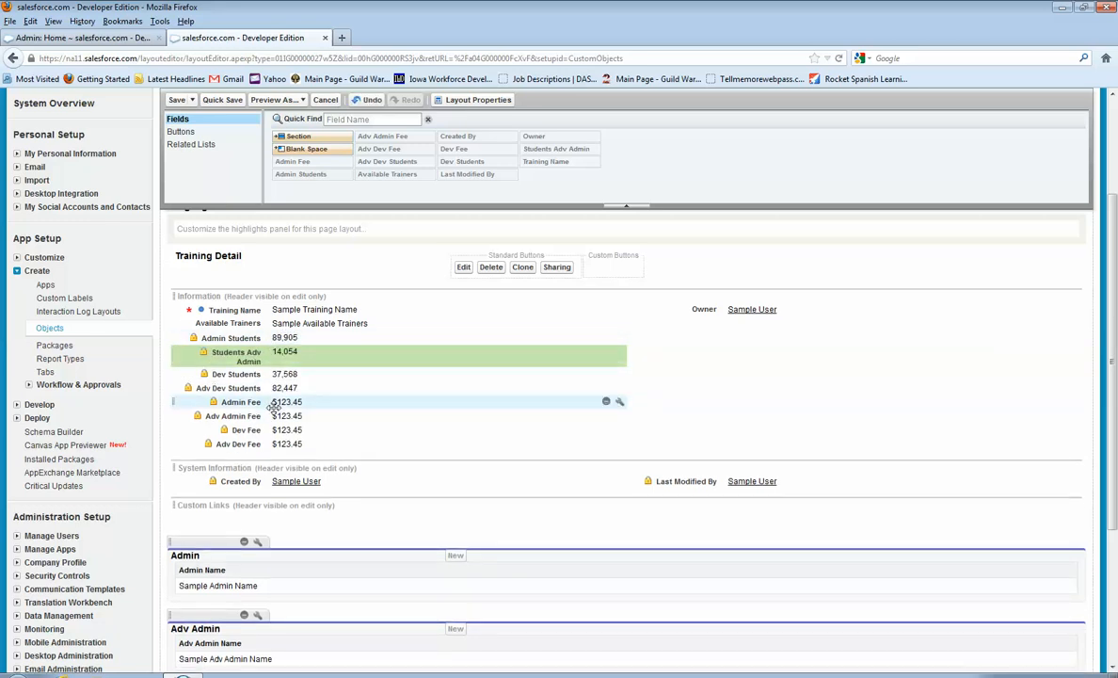
- Move Admin Fee, Adv Admin Fee, Dev Fee and Adv Dev Fee into the second column of the Information section, in that order below Owner
left_click_drag(256, 405, 693, 325)
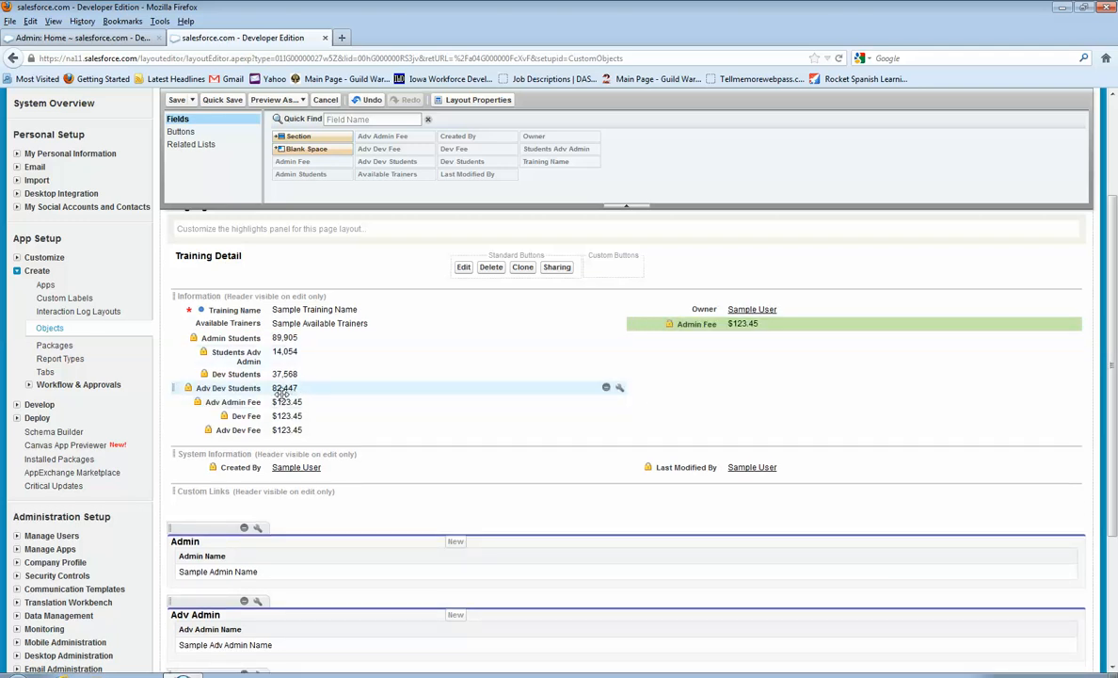
left_click_drag(283, 402, 677, 350)
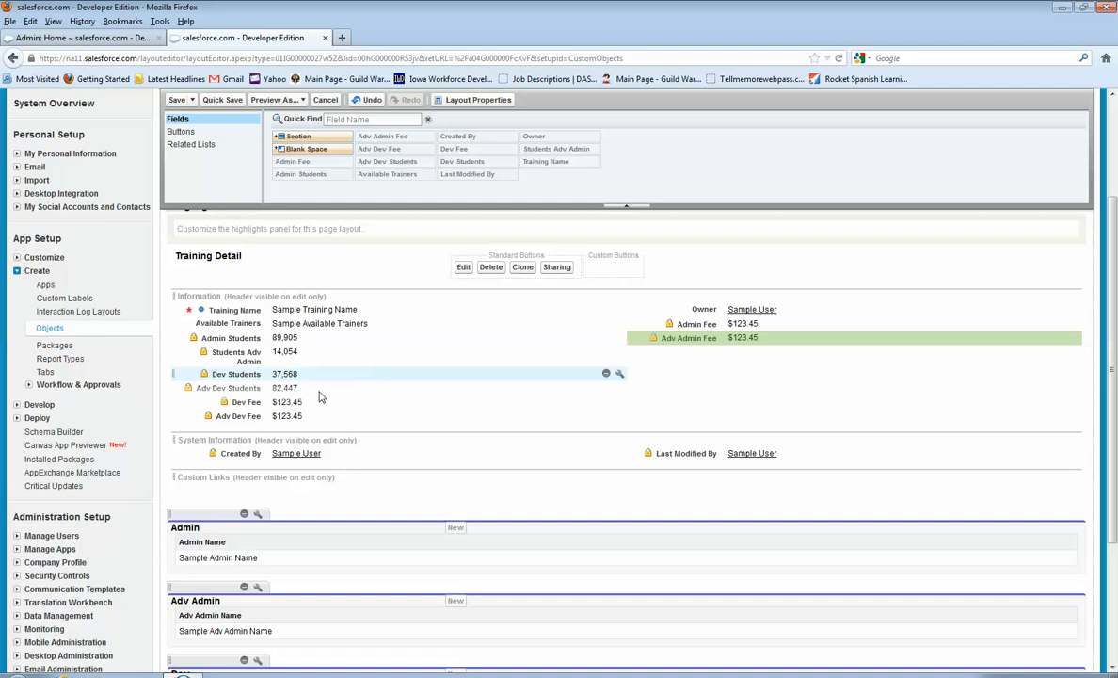
left_click_drag(247, 406, 715, 359)
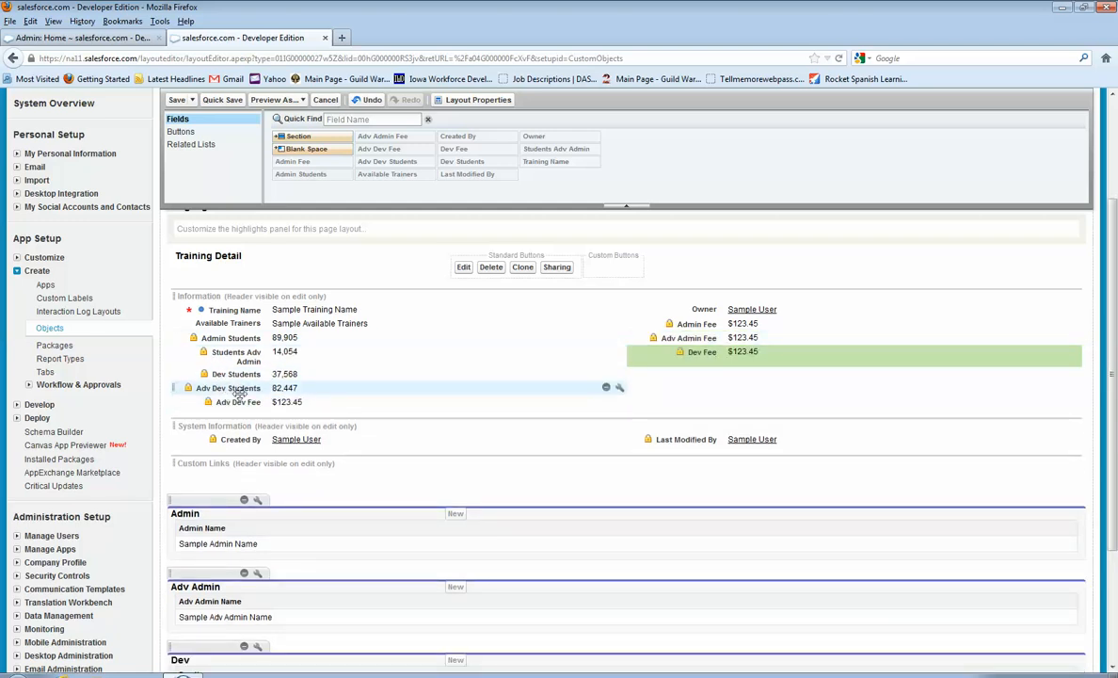
left_click_drag(282, 402, 665, 357)
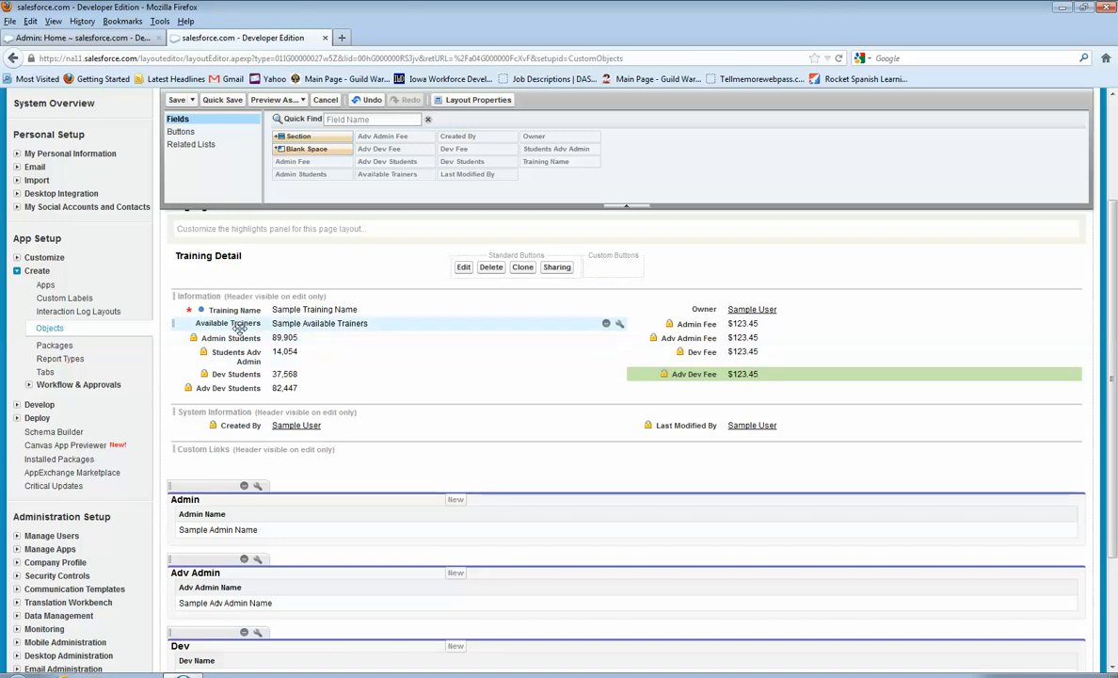
left_click_drag(241, 326, 202, 334)
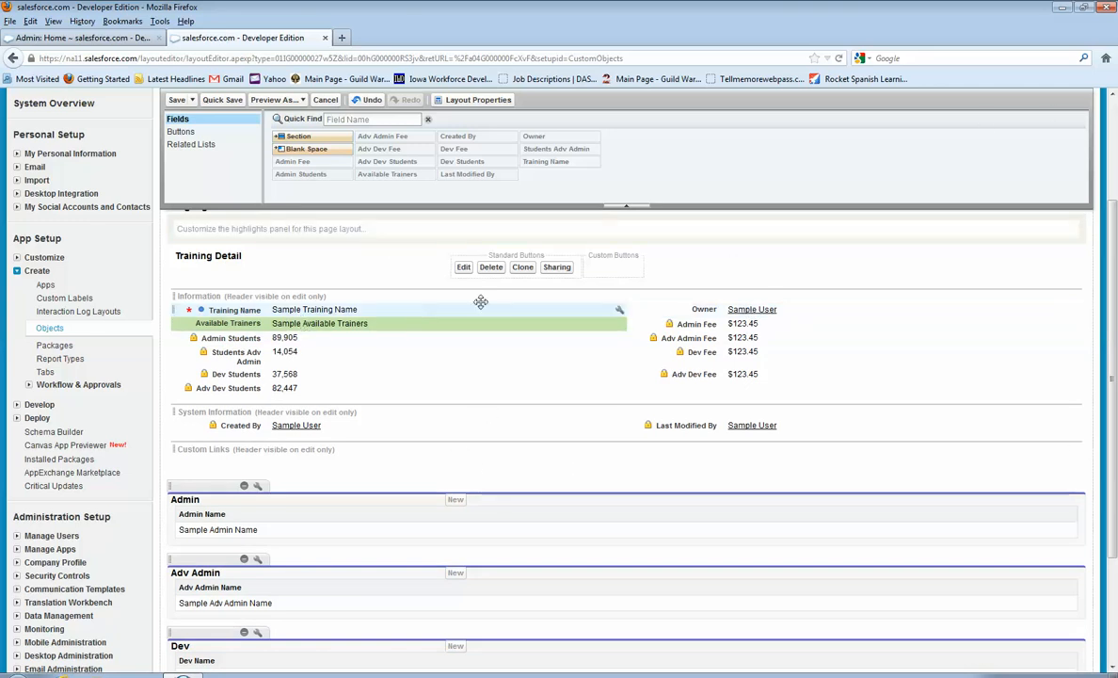
- Open the Admin related list's properties and add Course Trainer to its selected fields
scroll(502, 334, "down", 3)
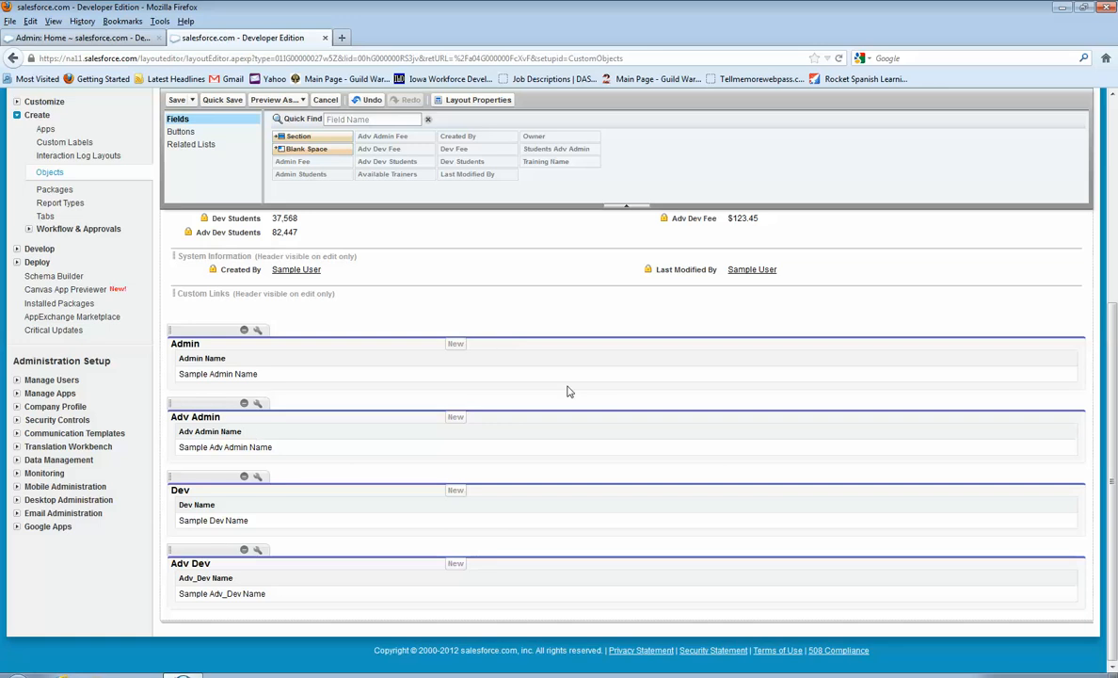
left_click(258, 332)
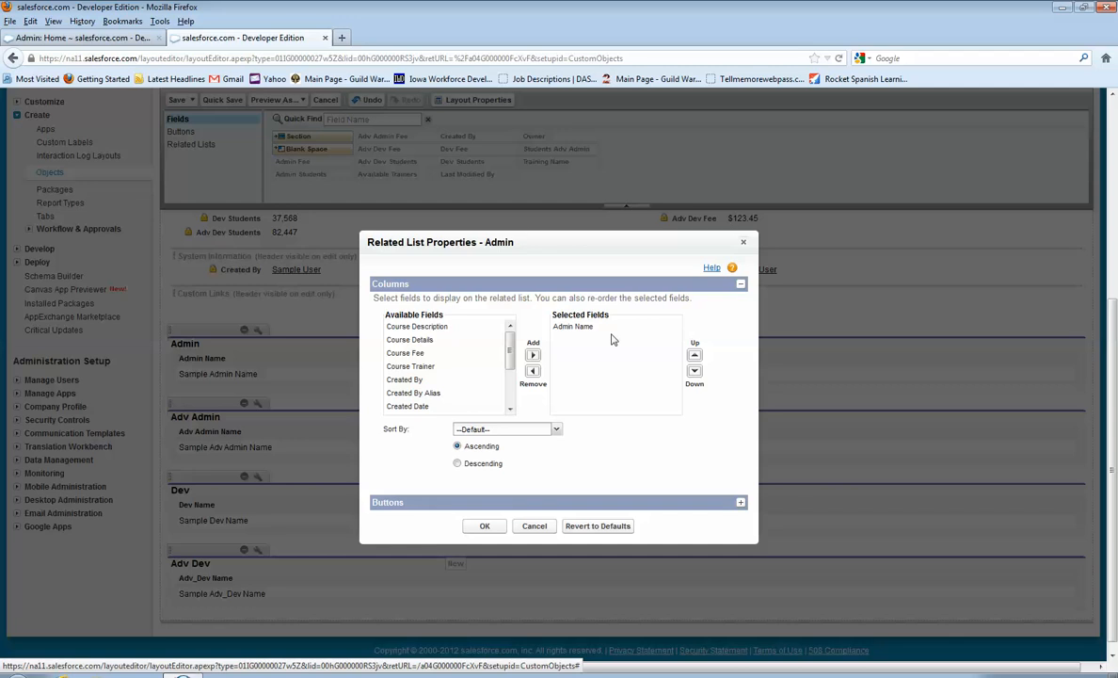
left_click(470, 354)
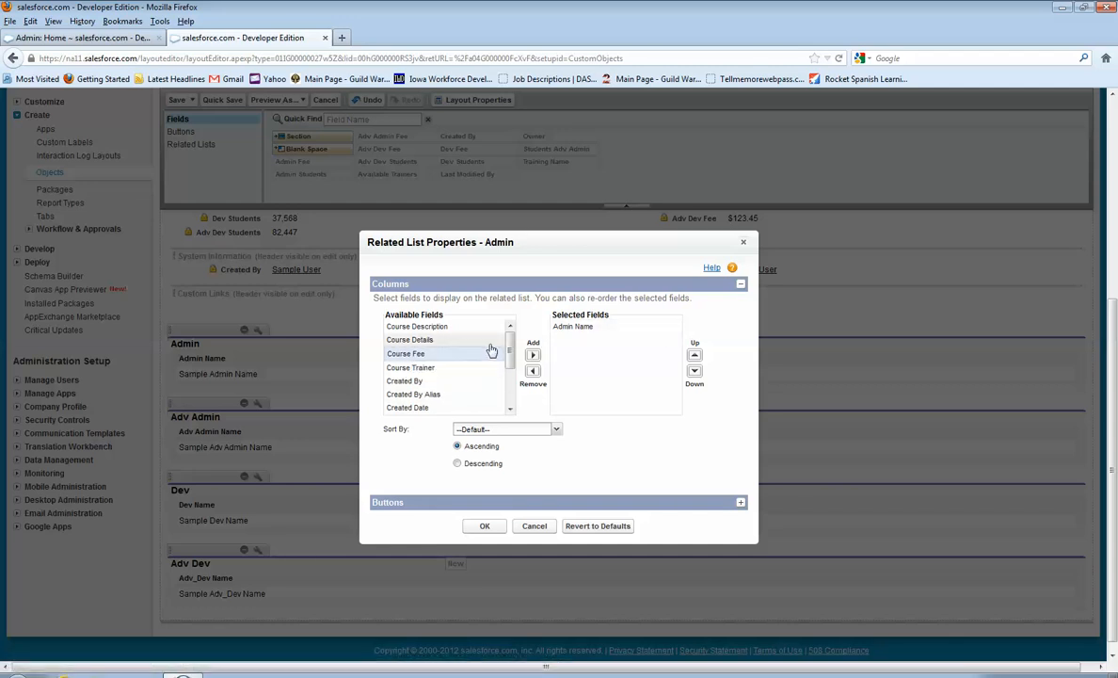
left_click(462, 367)
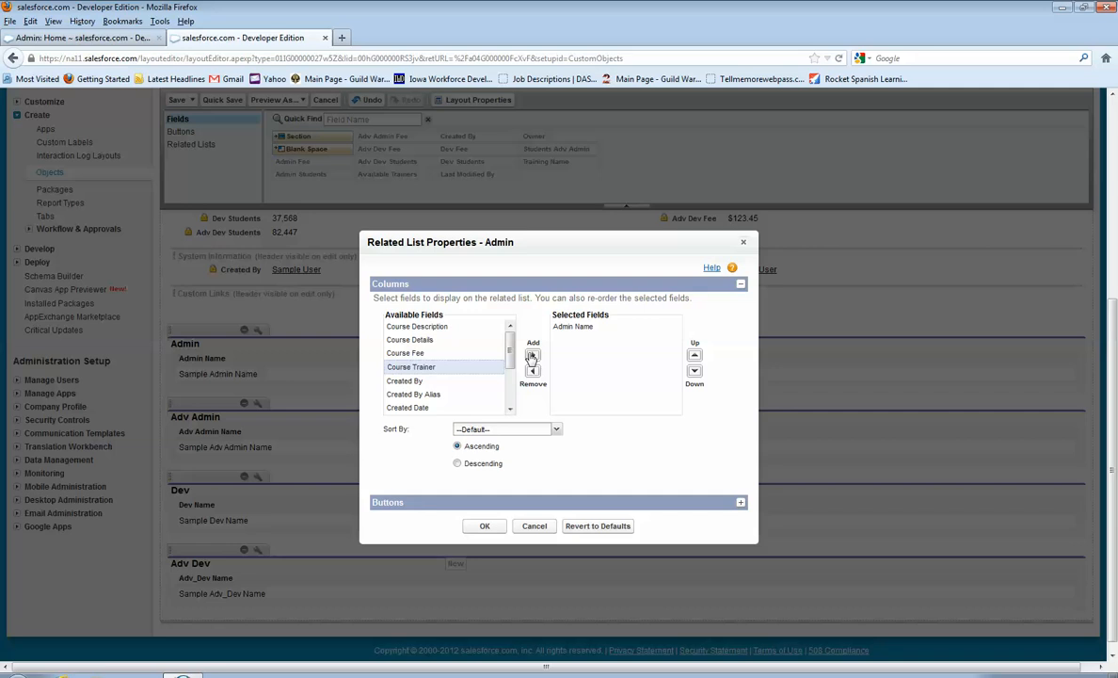
left_click(532, 356)
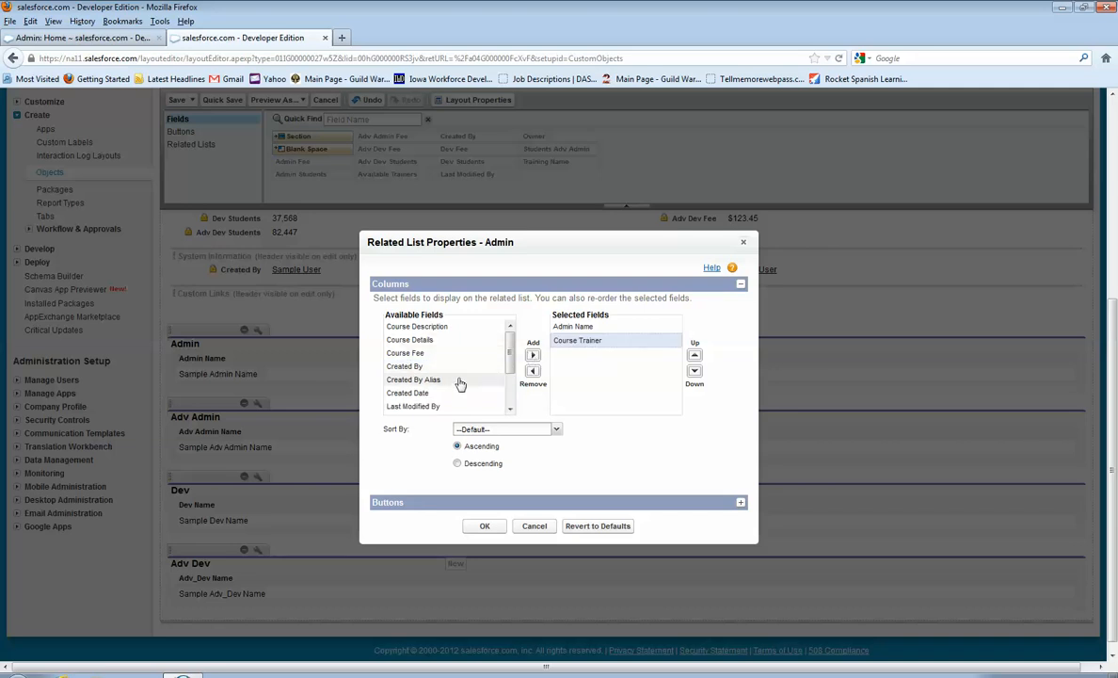
- Add Created Date and Course Fee as further columns of the Admin related list and apply the properties
left_click_drag(512, 367, 515, 399)
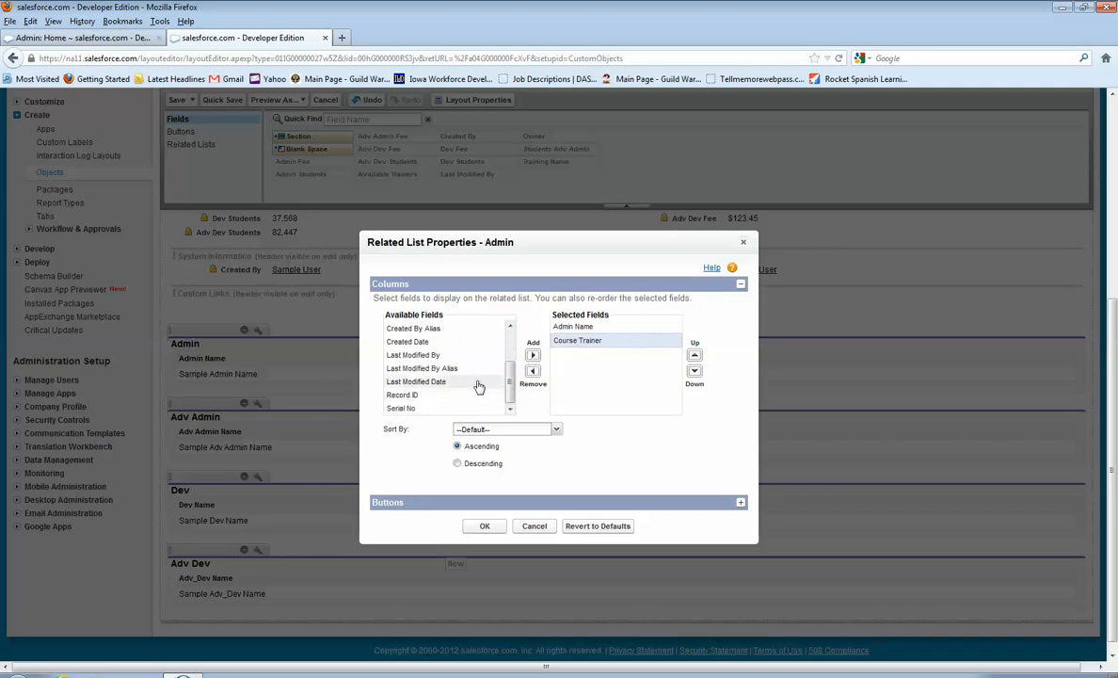
left_click(476, 345)
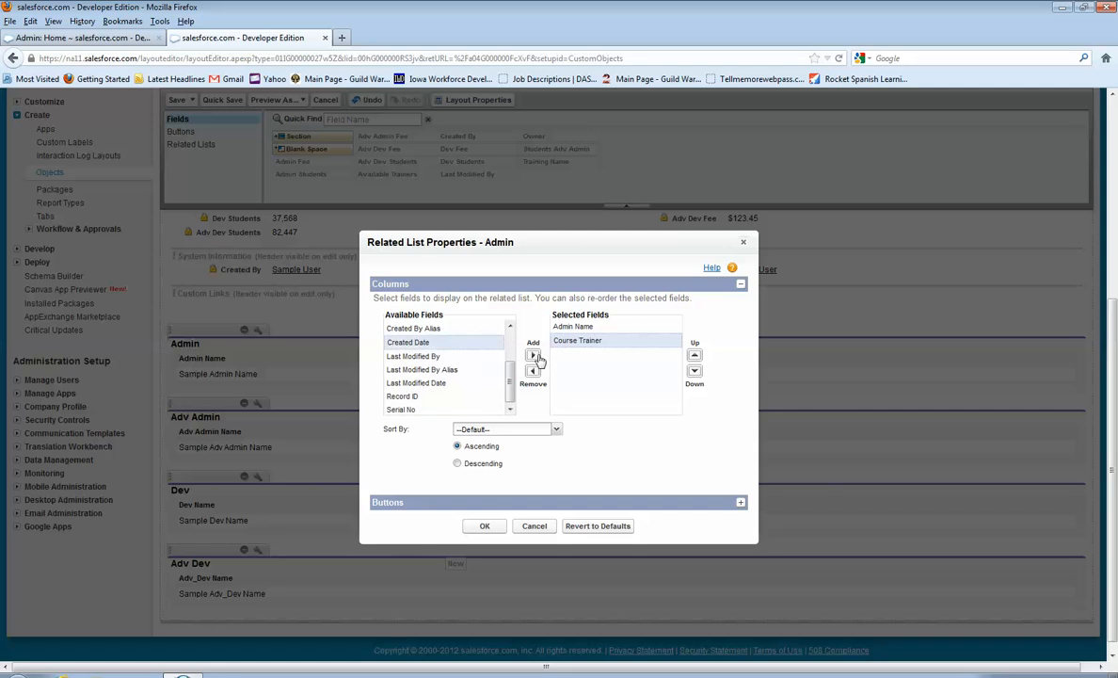
left_click(531, 354)
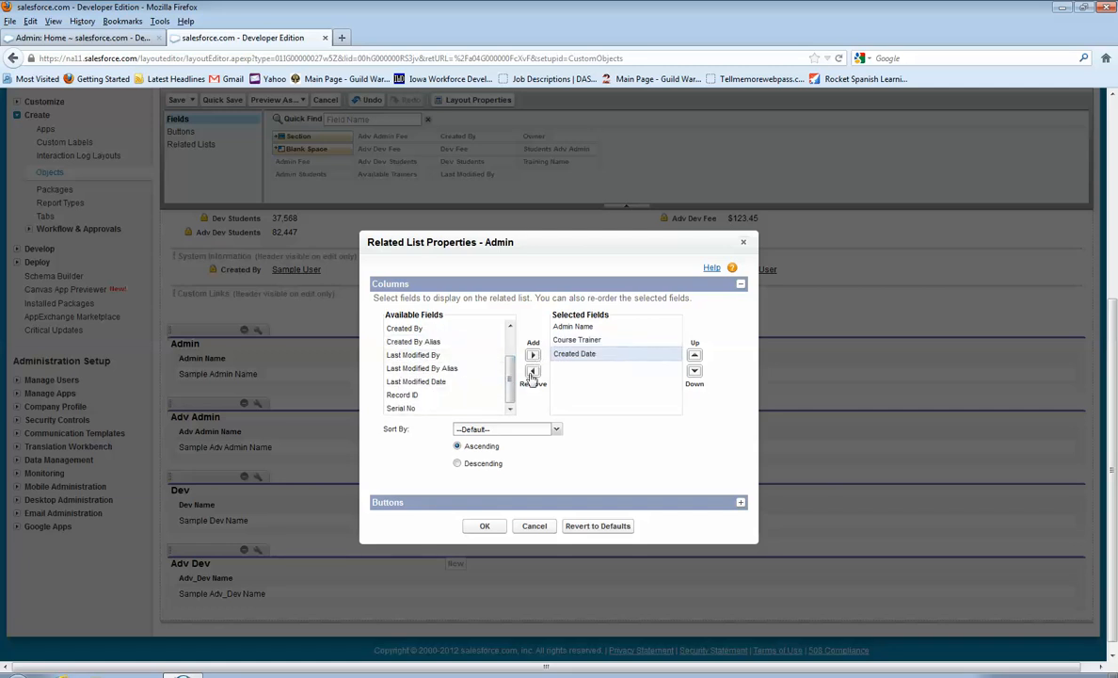
left_click_drag(511, 371, 511, 350)
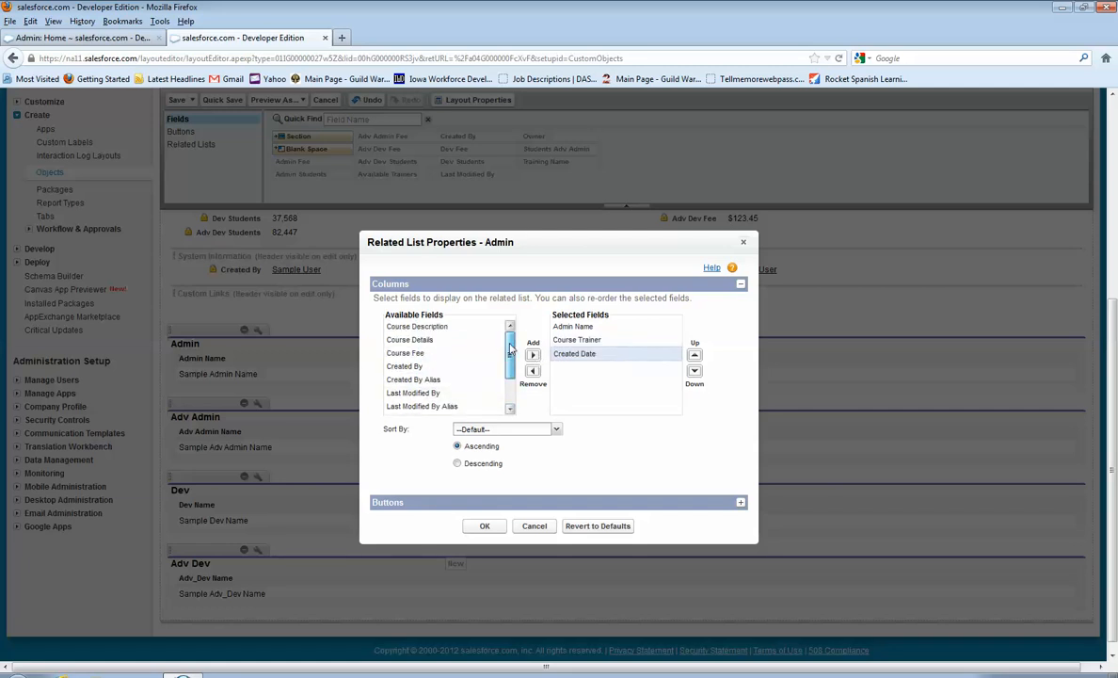
left_click(452, 354)
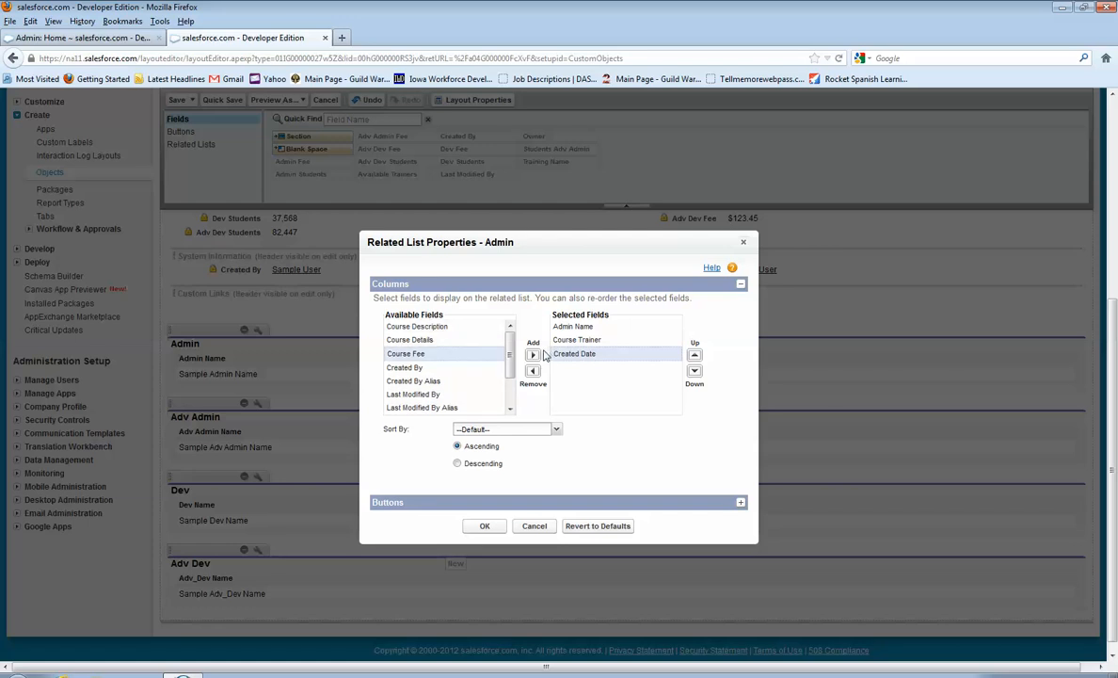
left_click(533, 354)
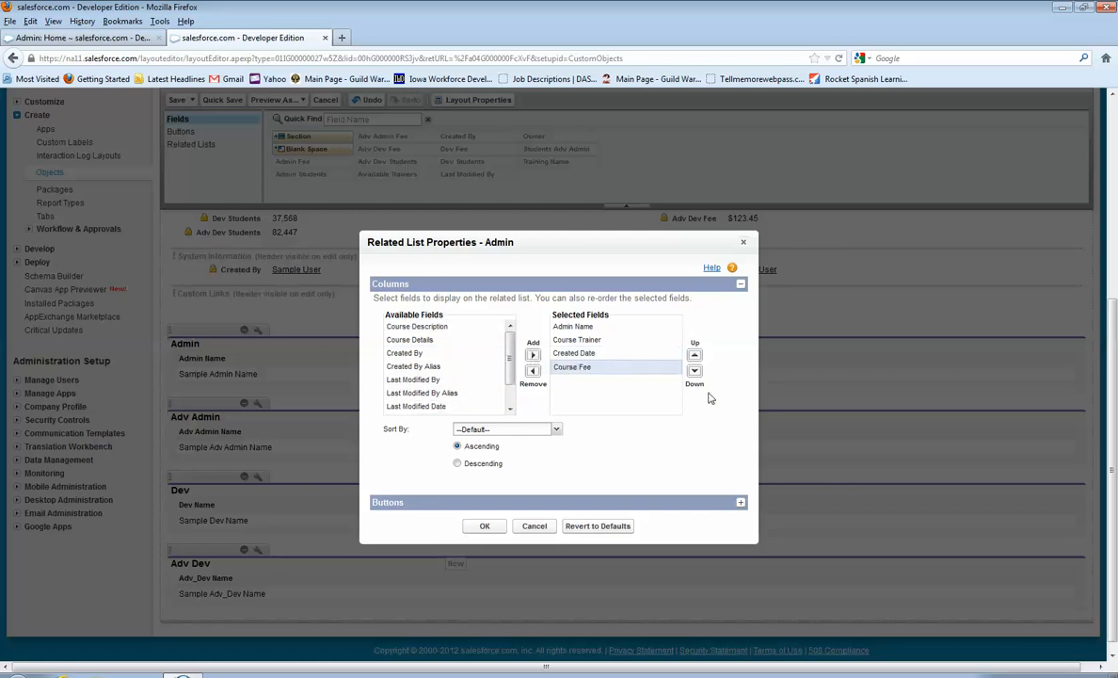
left_click(484, 527)
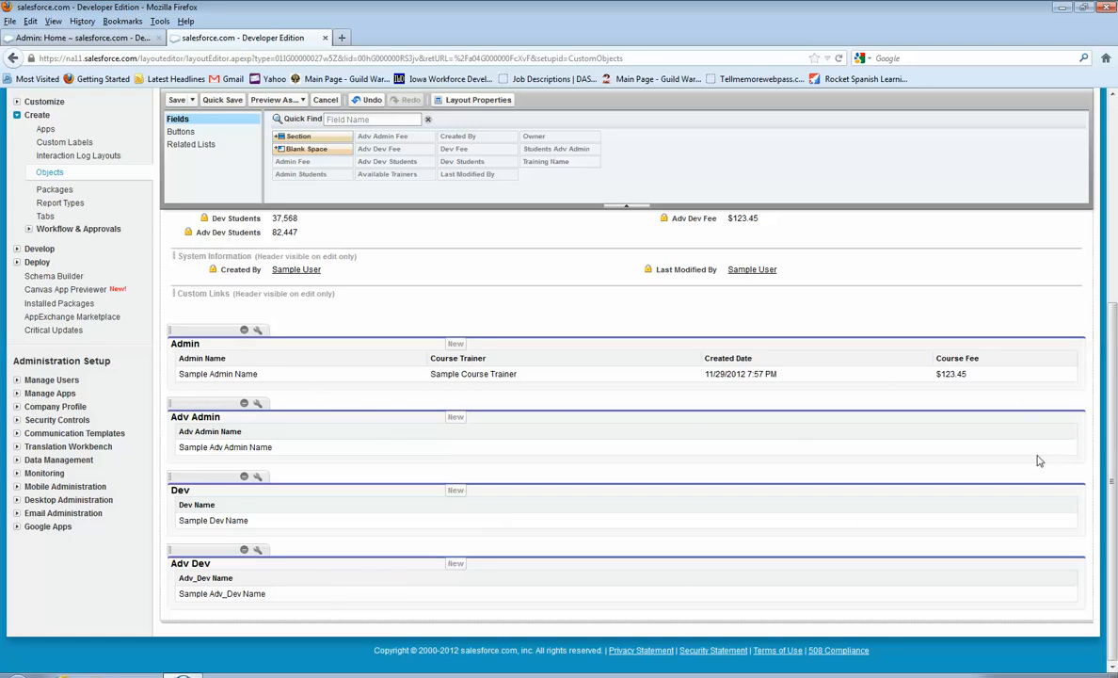
scroll(1017, 402, "up", 5)
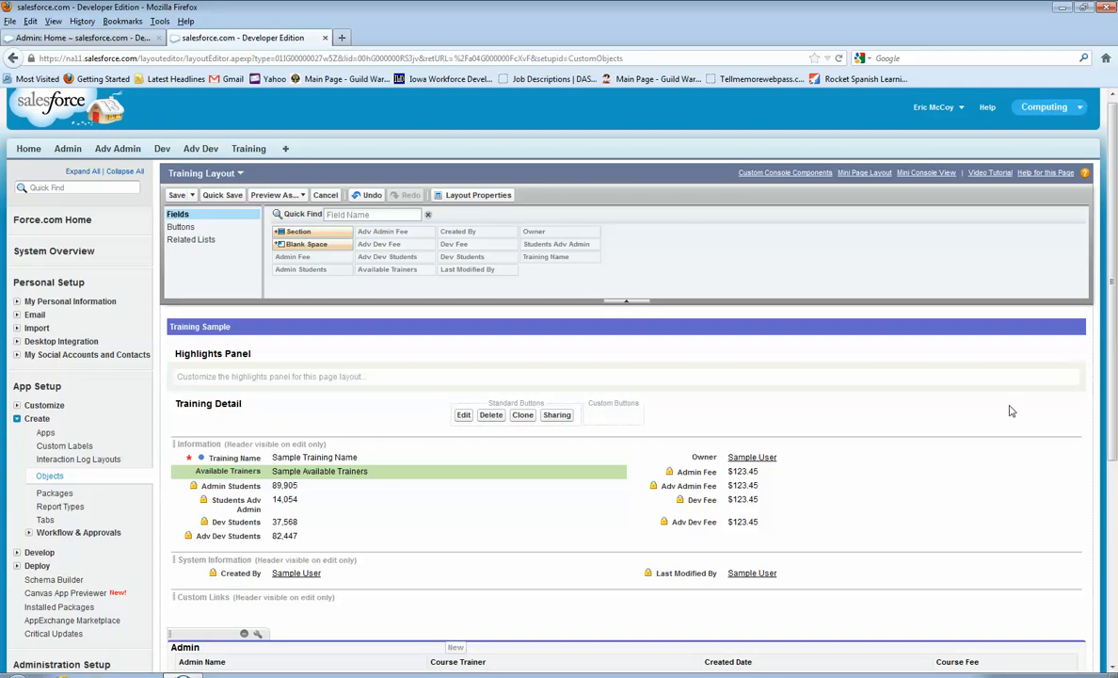